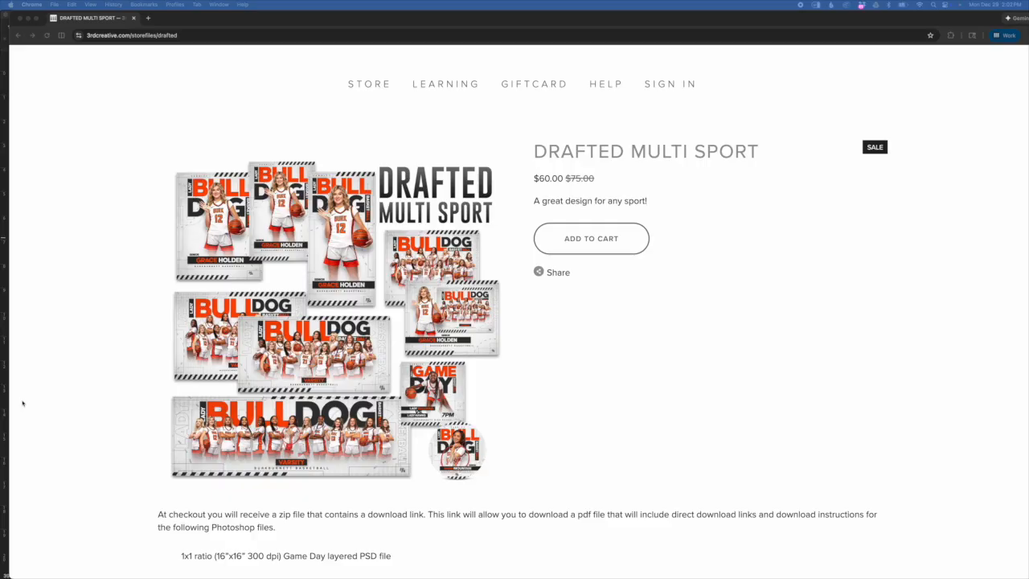
- Scroll the Drafted Multi Sport page past the PSD file list and Bulldog size previews to the tutorial heading
scroll(563, 299, down, 10)
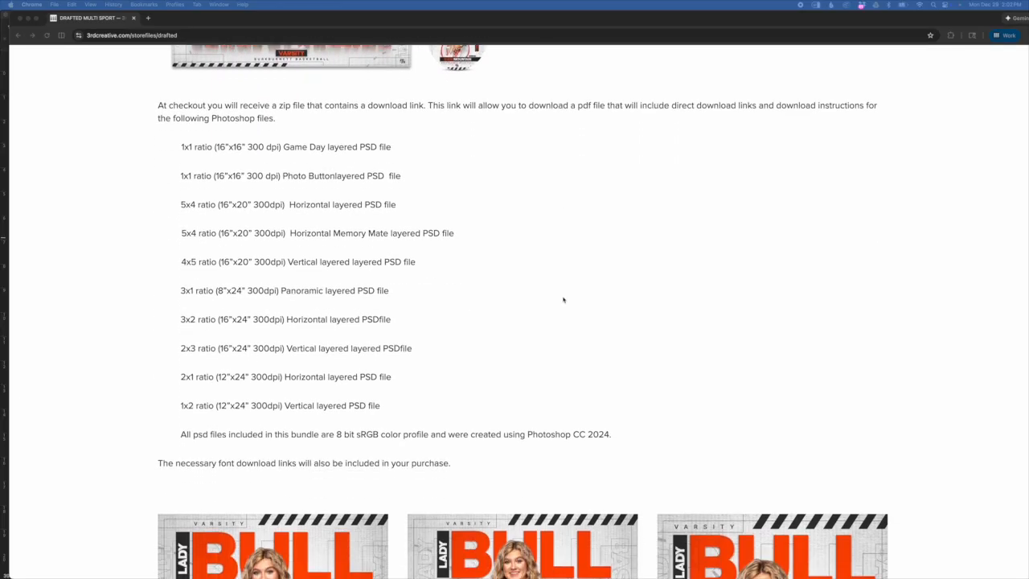
scroll(643, 376, down, 2)
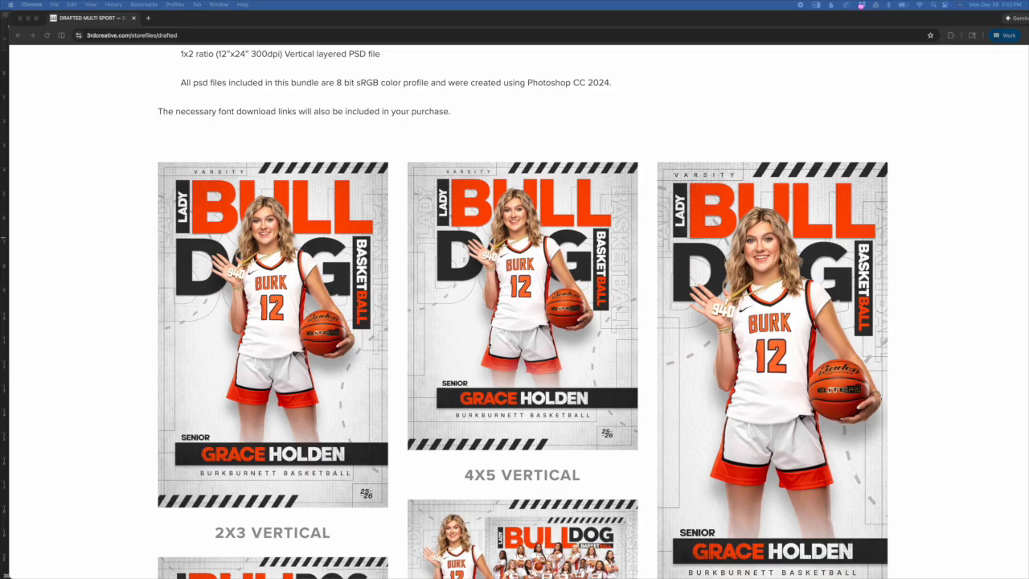
scroll(668, 411, down, 4)
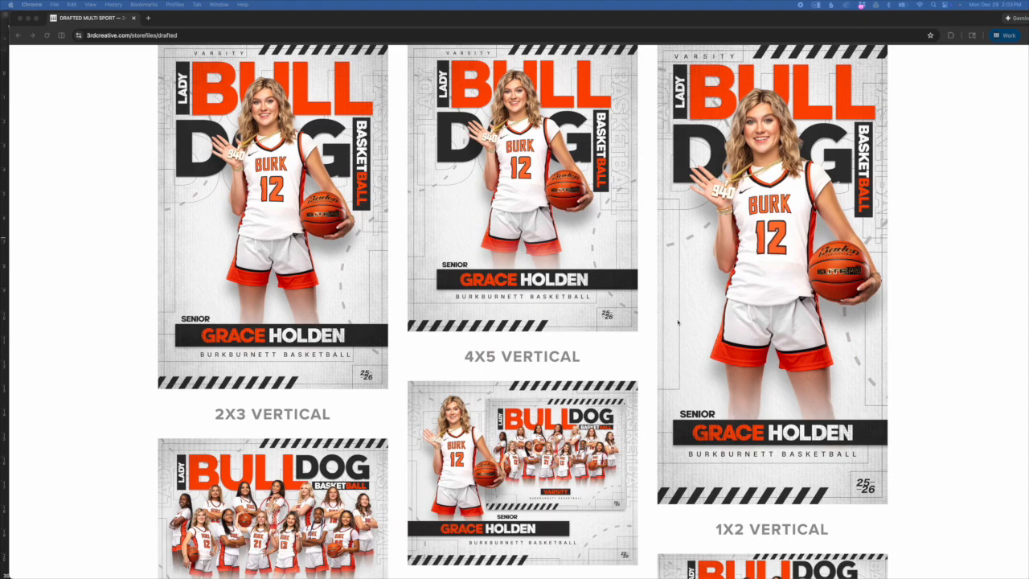
scroll(678, 322, up, 2)
scroll(712, 418, down, 10)
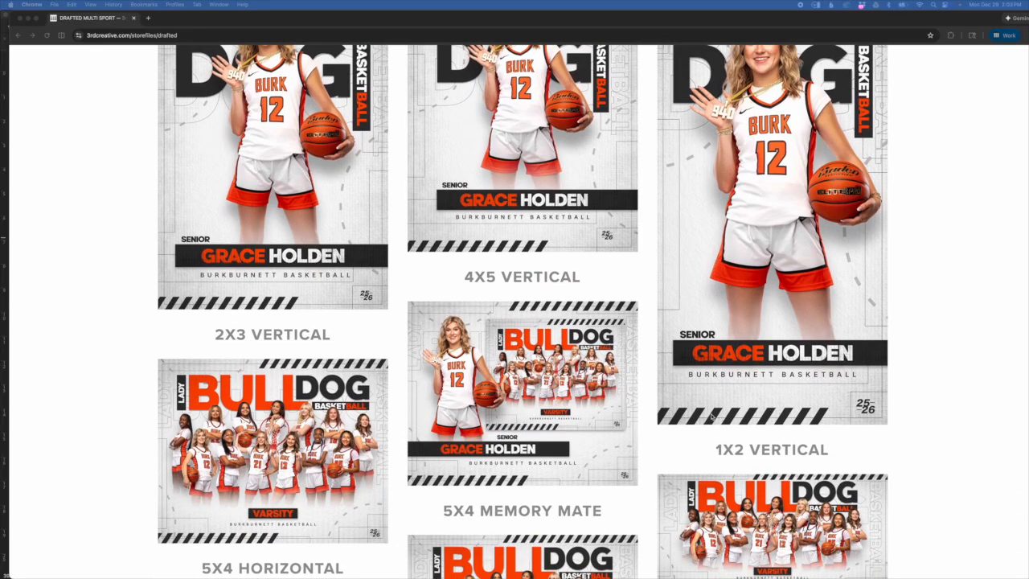
scroll(709, 416, down, 1)
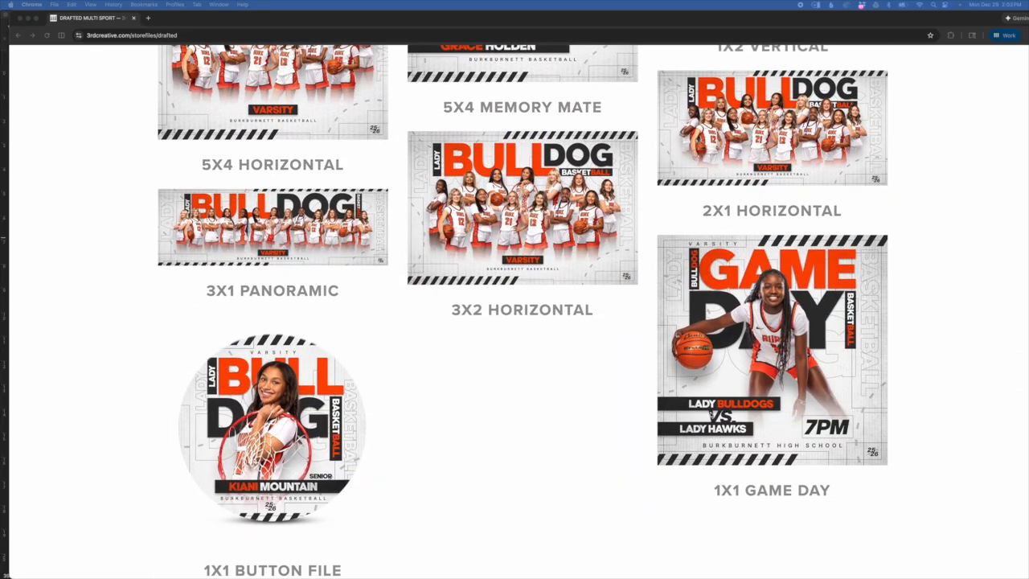
scroll(710, 416, down, 10)
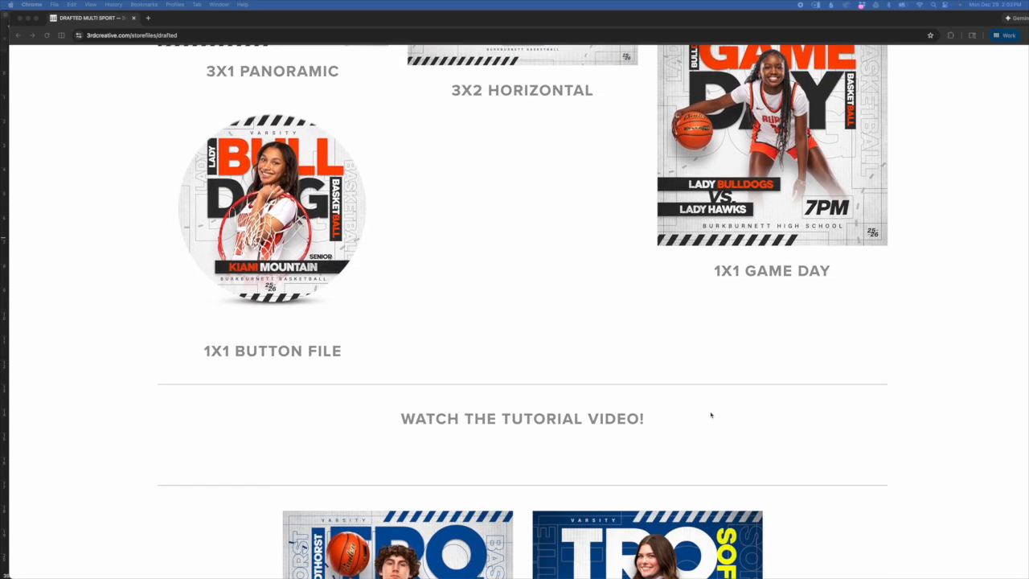
- Scroll up and down through the example posters to compare the Trojan, Falls Town and Coyote designs
scroll(711, 414, down, 2)
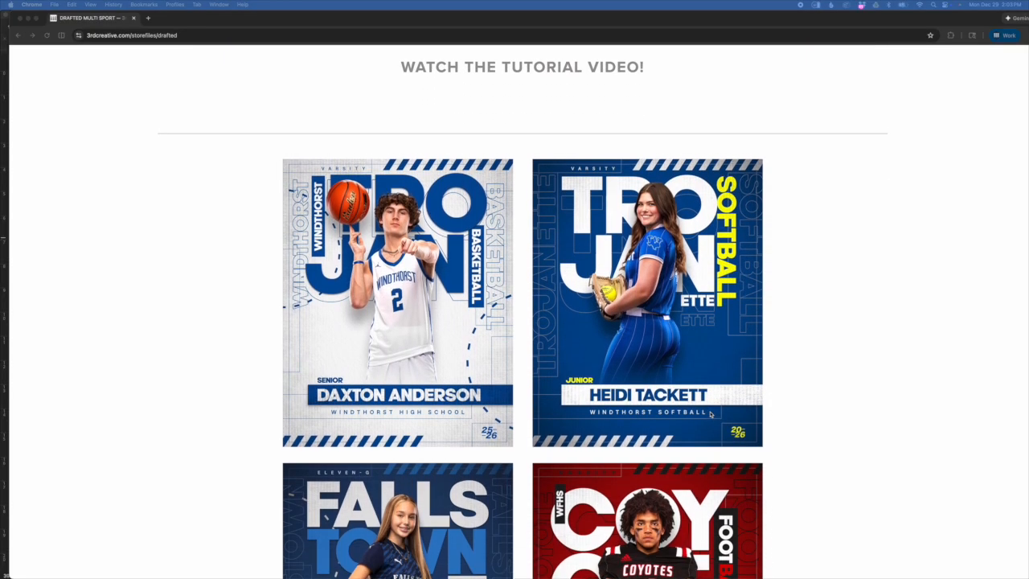
scroll(710, 415, up, 10)
scroll(711, 414, up, 3)
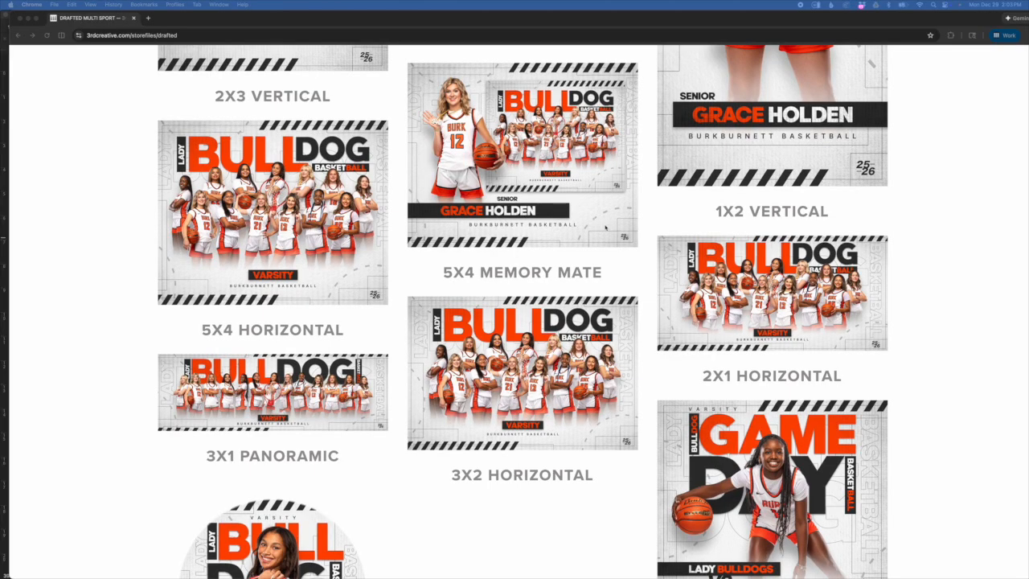
scroll(611, 330, down, 10)
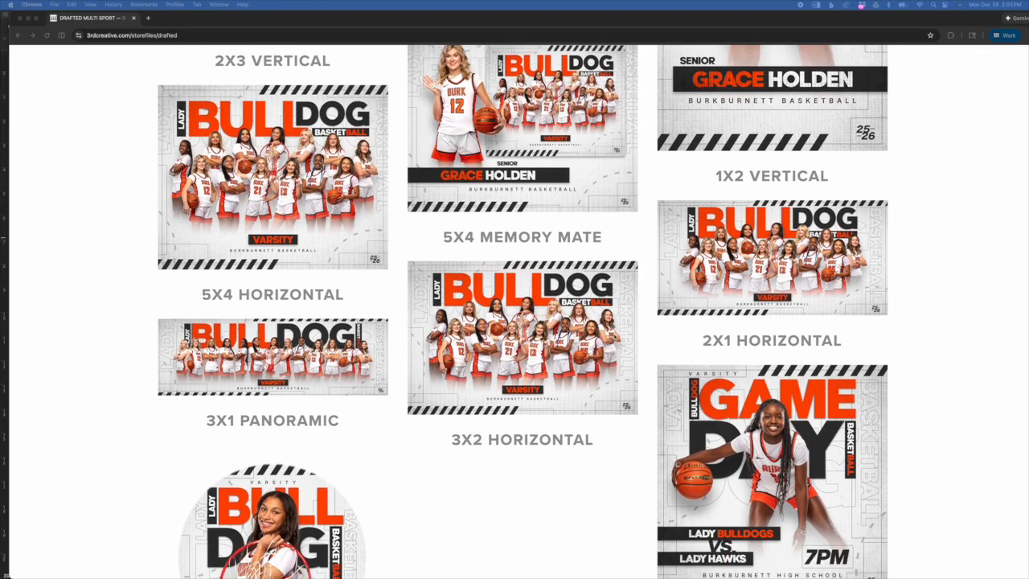
scroll(616, 338, down, 2)
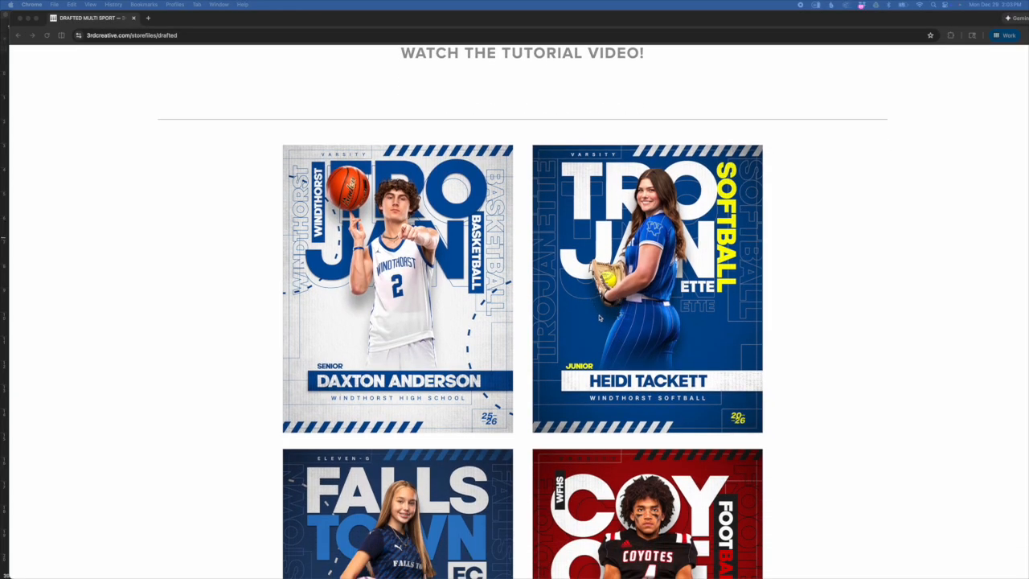
scroll(599, 315, down, 1)
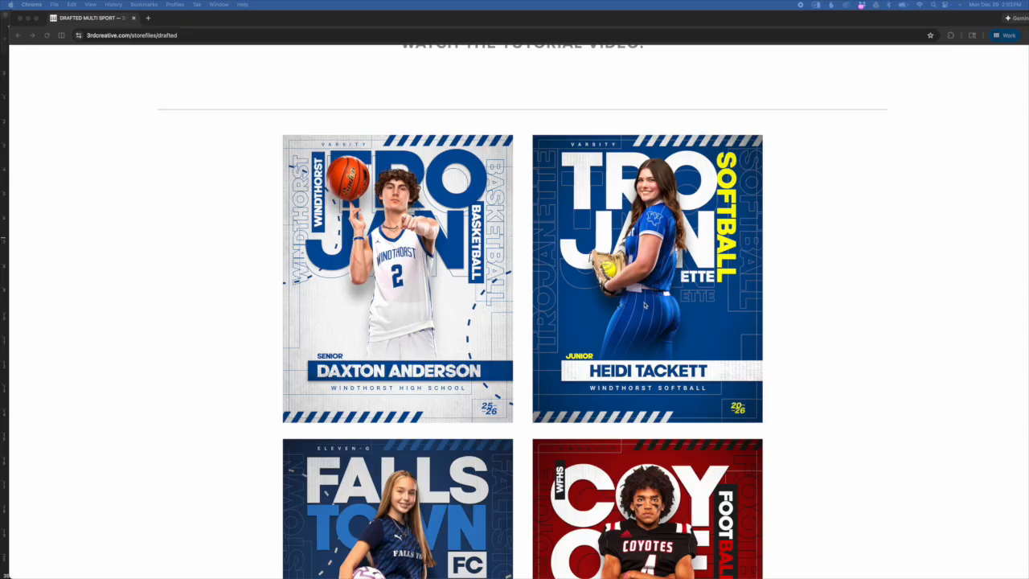
scroll(643, 308, down, 3)
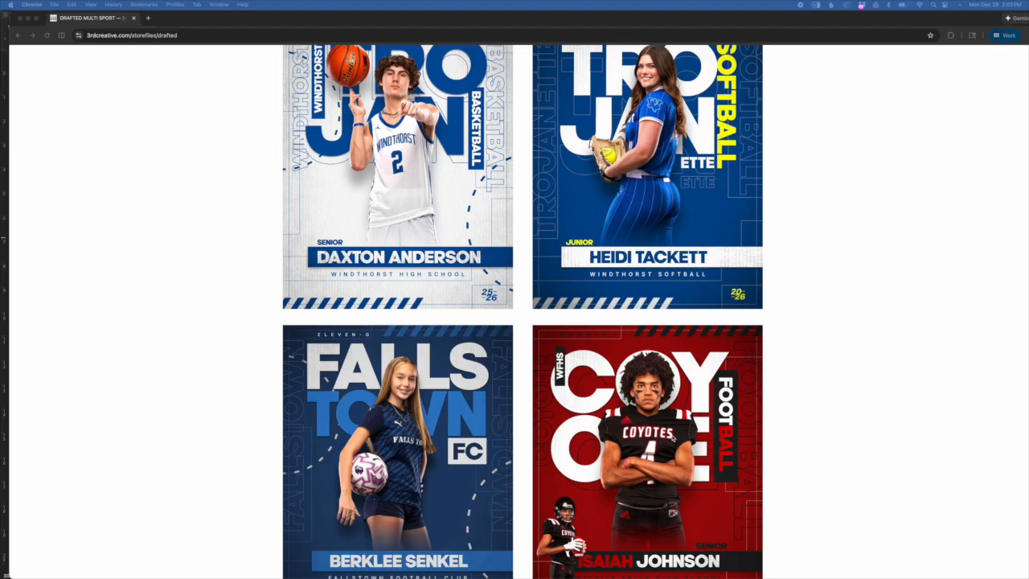
scroll(678, 439, up, 1)
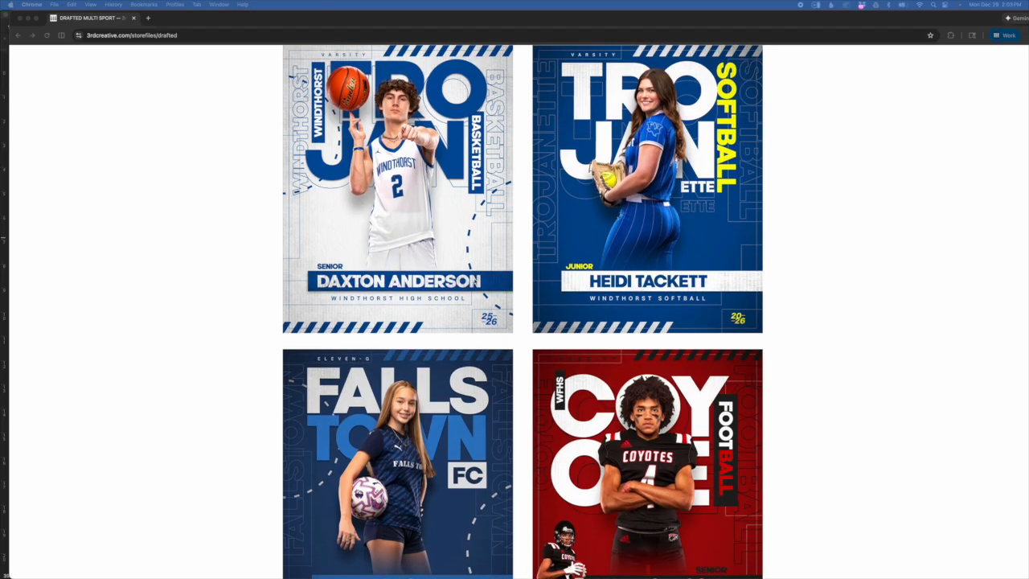
scroll(640, 399, down, 2)
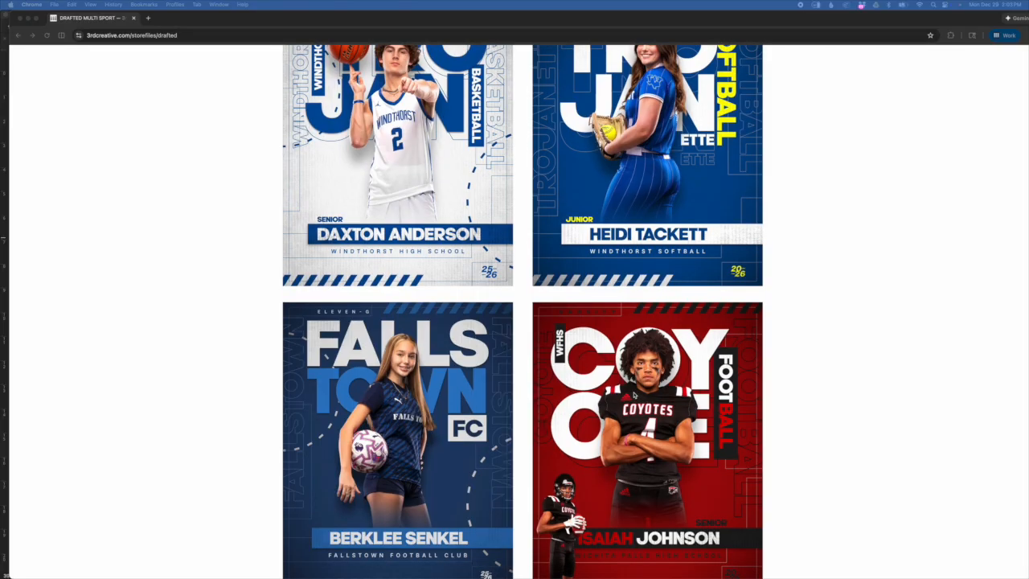
scroll(617, 347, down, 2)
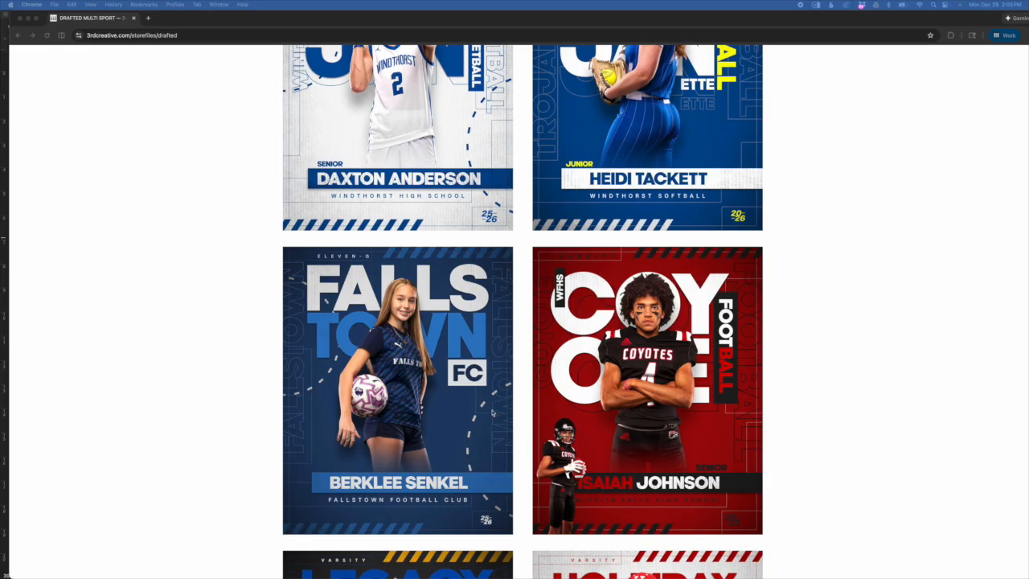
scroll(493, 413, down, 10)
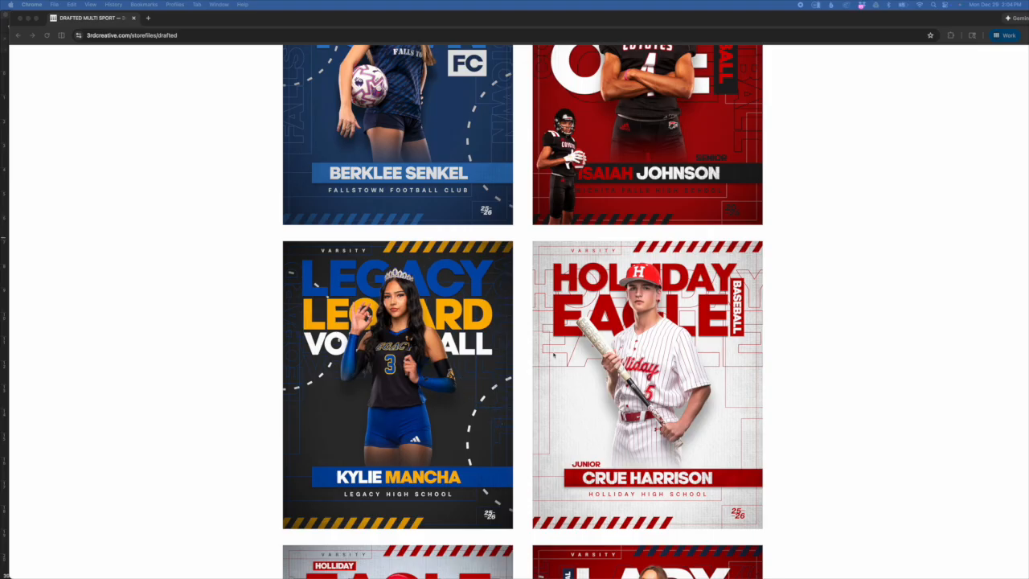
scroll(593, 336, down, 5)
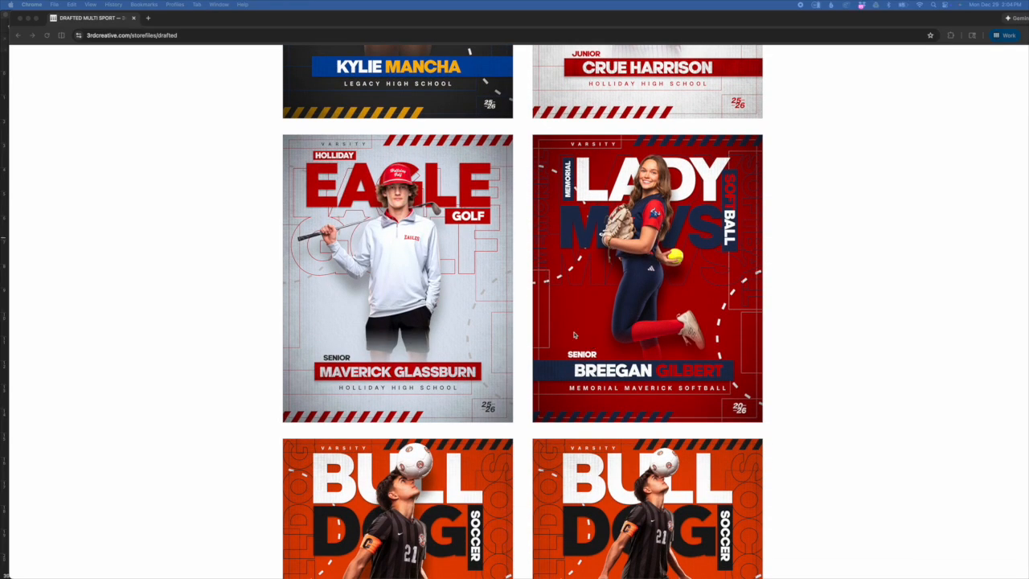
scroll(521, 328, down, 3)
scroll(521, 354, up, 1)
scroll(521, 355, up, 12)
scroll(518, 356, down, 4)
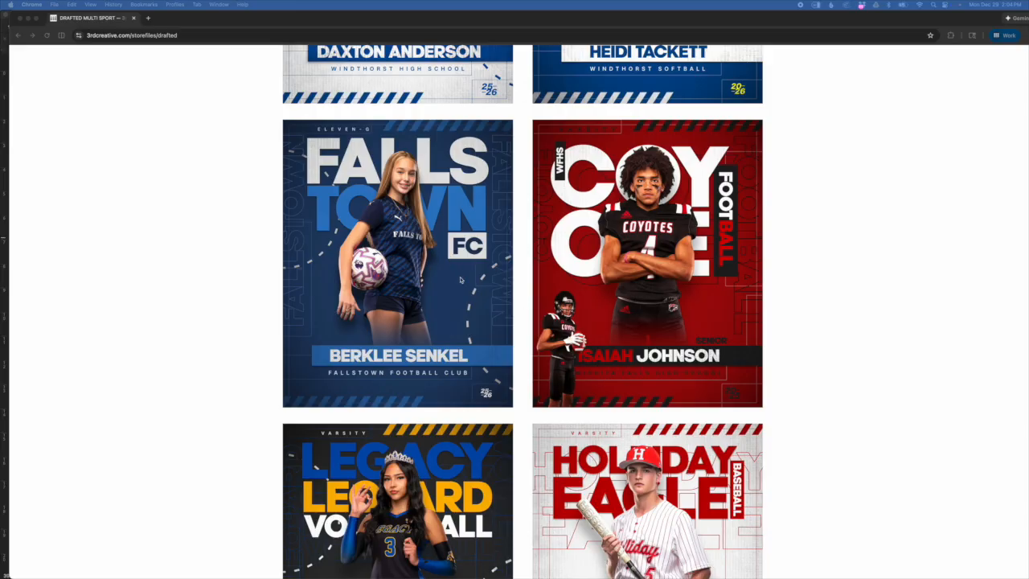
- Scroll down through the remaining example posters to the Game Day cards at the bottom
scroll(526, 361, down, 5)
scroll(579, 378, up, 5)
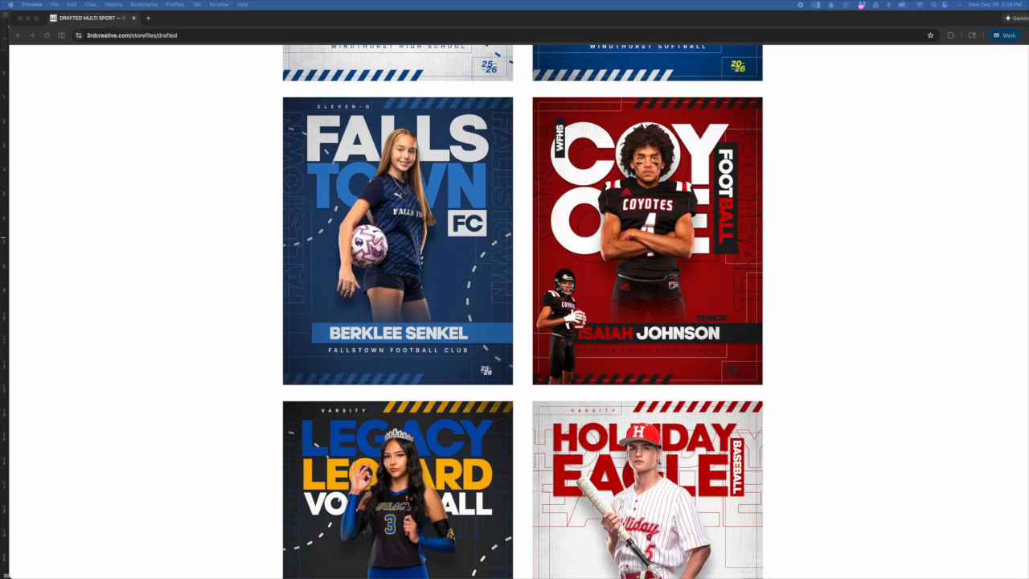
scroll(659, 462, down, 15)
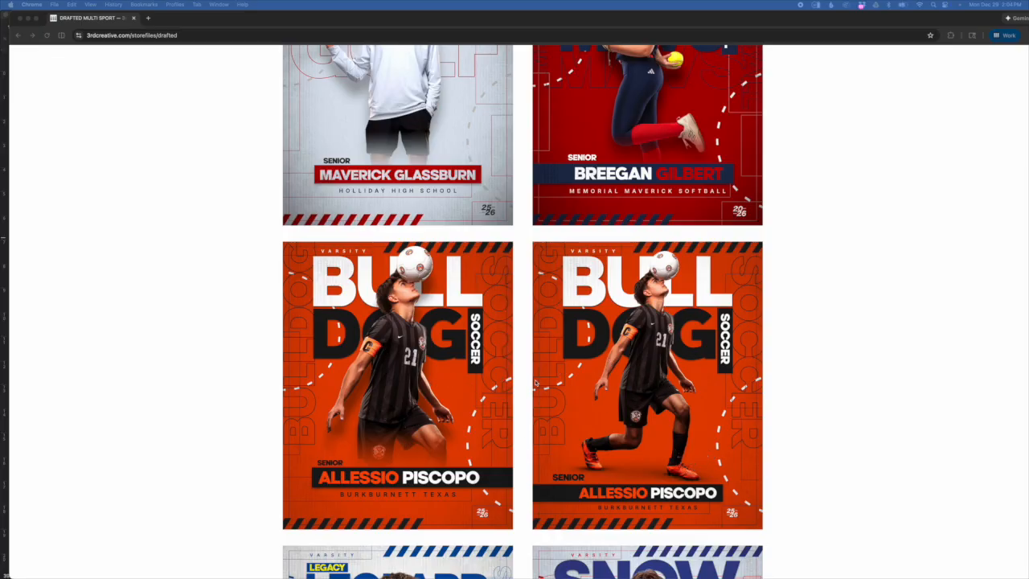
scroll(535, 384, down, 5)
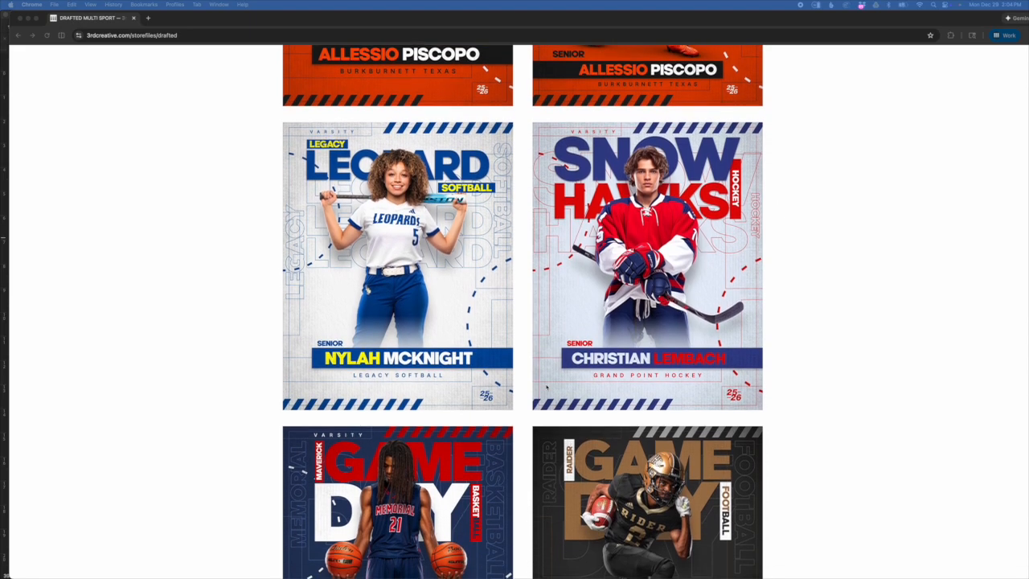
scroll(546, 387, down, 3)
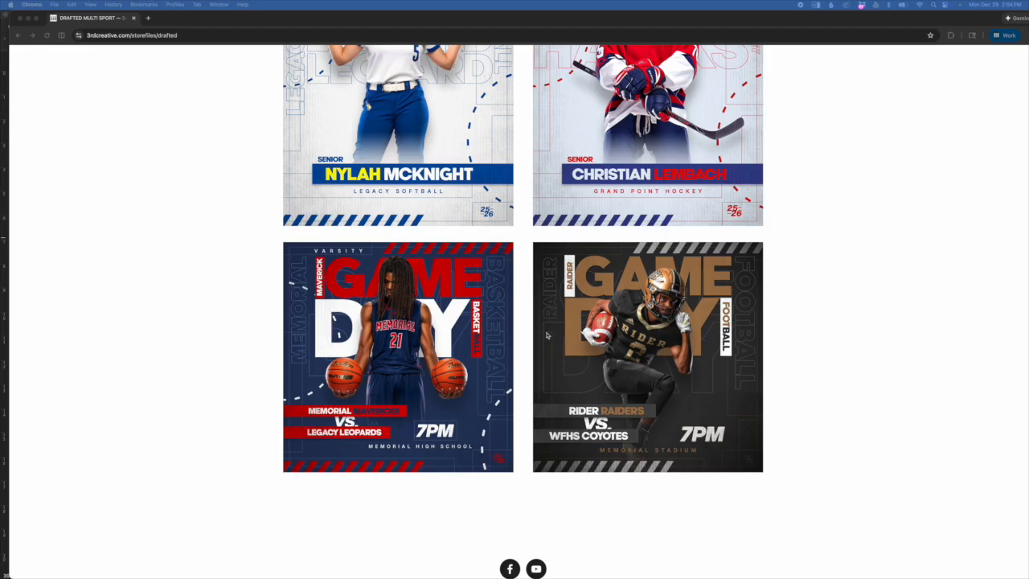
scroll(534, 400, down, 1)
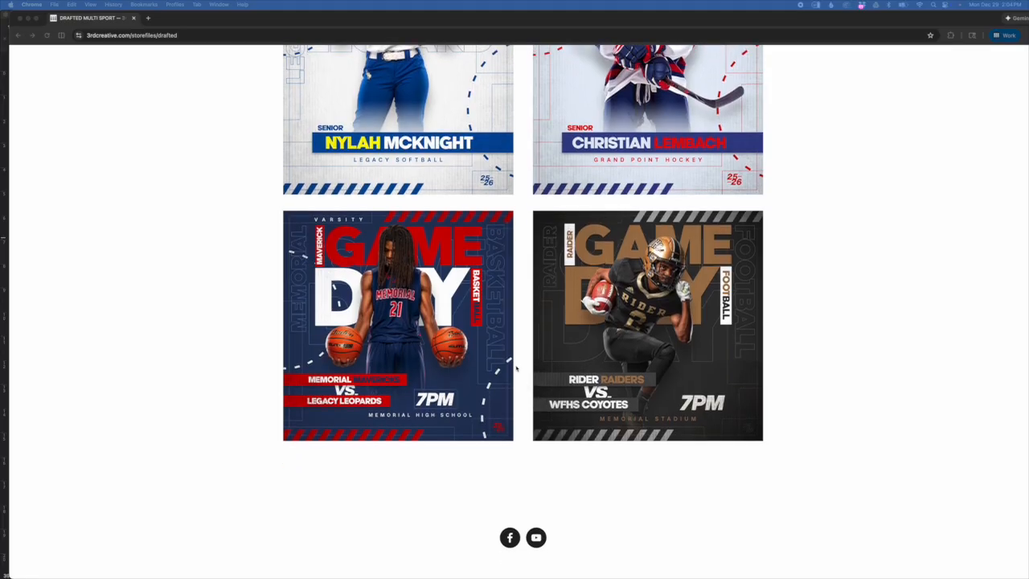
- Scroll back up to 'Watch the tutorial video!' and switch over to Photoshop
scroll(522, 370, up, 10)
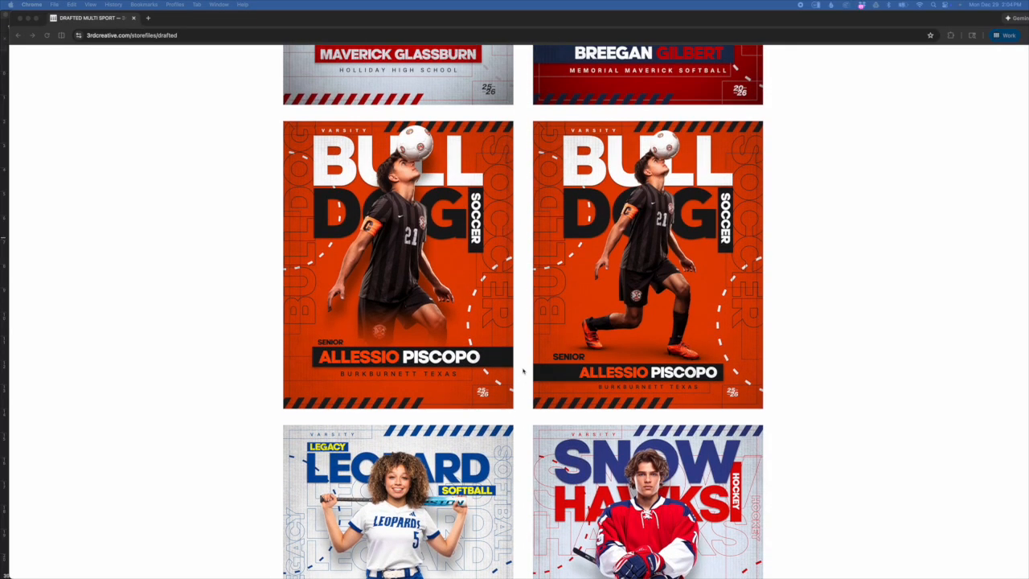
scroll(523, 371, up, 8)
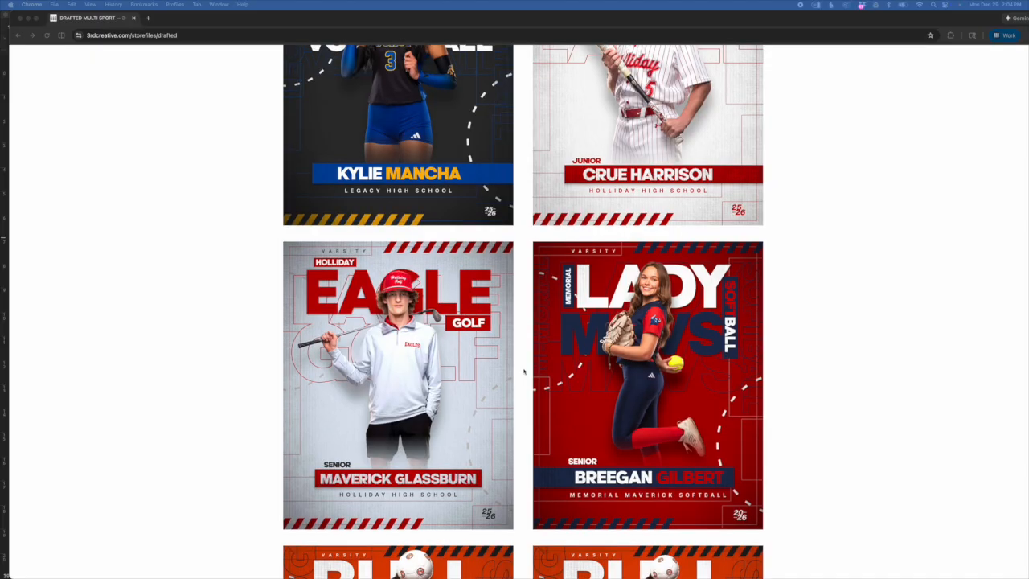
scroll(524, 371, up, 14)
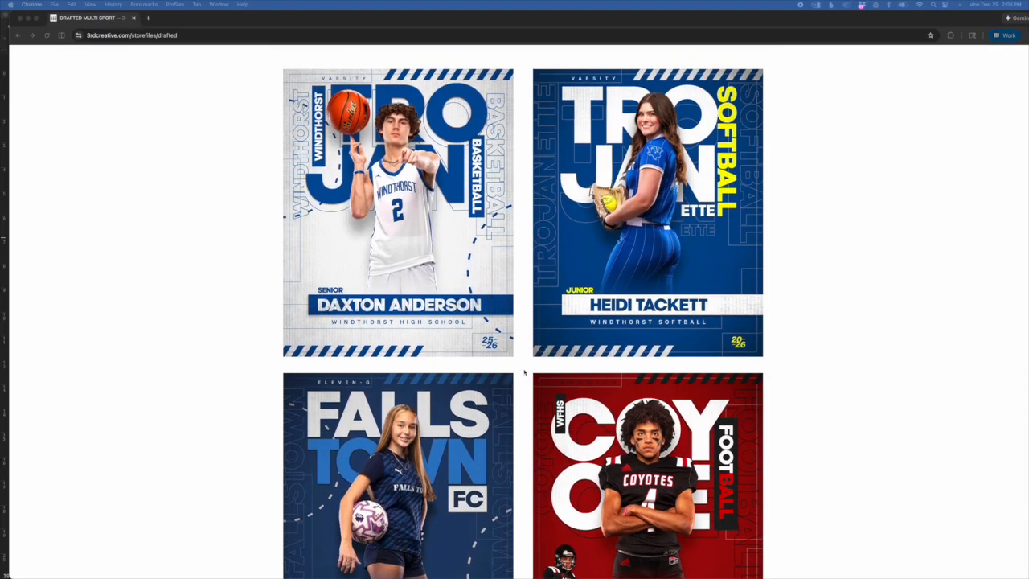
scroll(524, 371, up, 4)
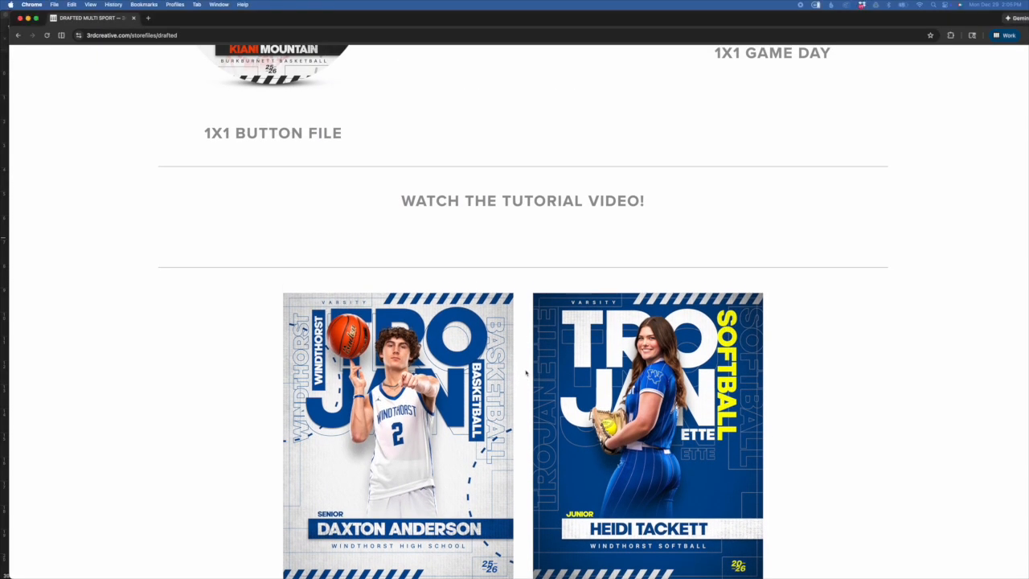
key(super+Tab)
key(super+Tab)
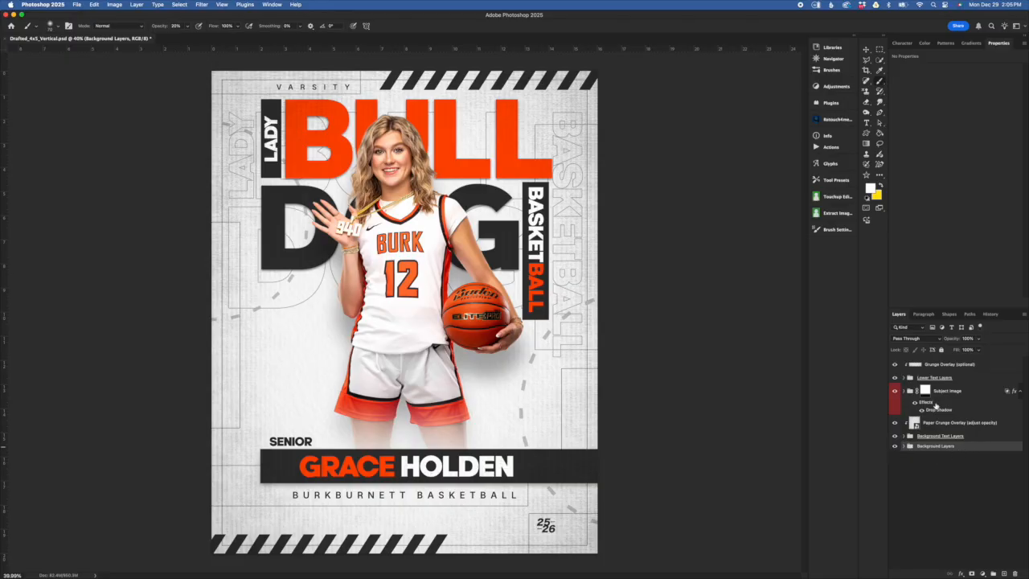
- Toggle the Background Layers, outline text and lower name text visibility, then expand Background Layers
click(894, 446)
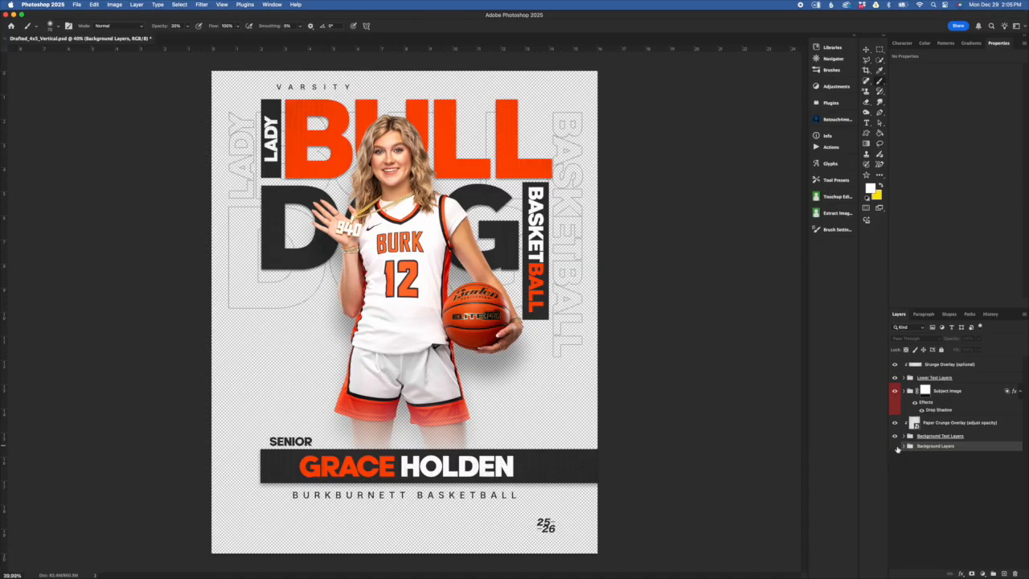
click(895, 446)
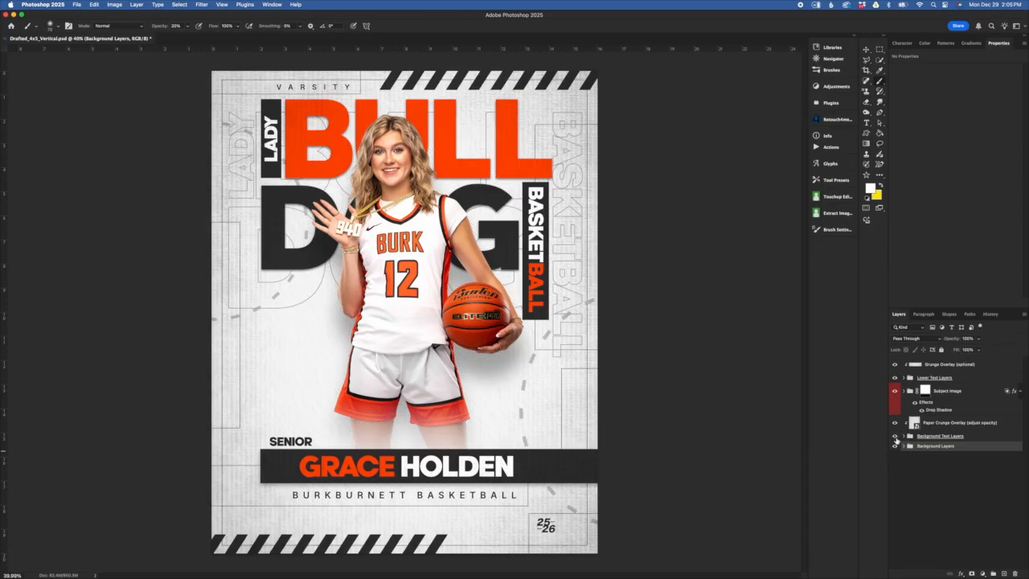
click(895, 436)
click(894, 436)
click(894, 378)
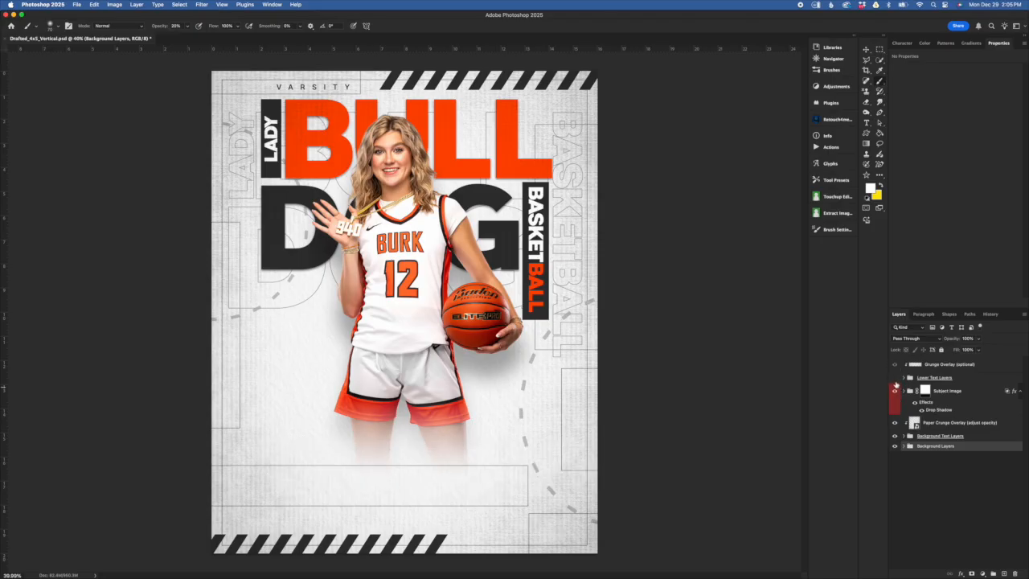
click(895, 378)
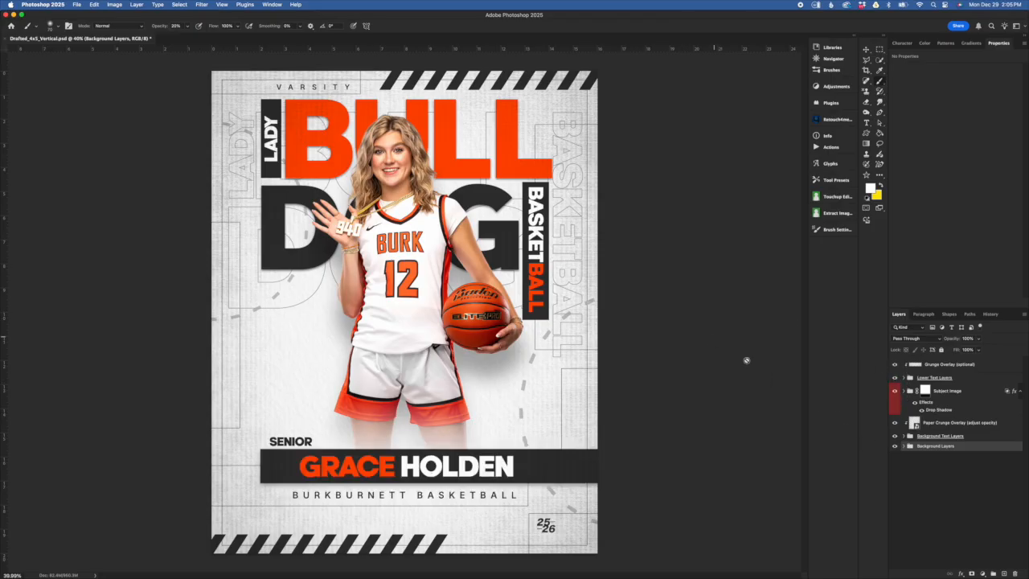
click(903, 446)
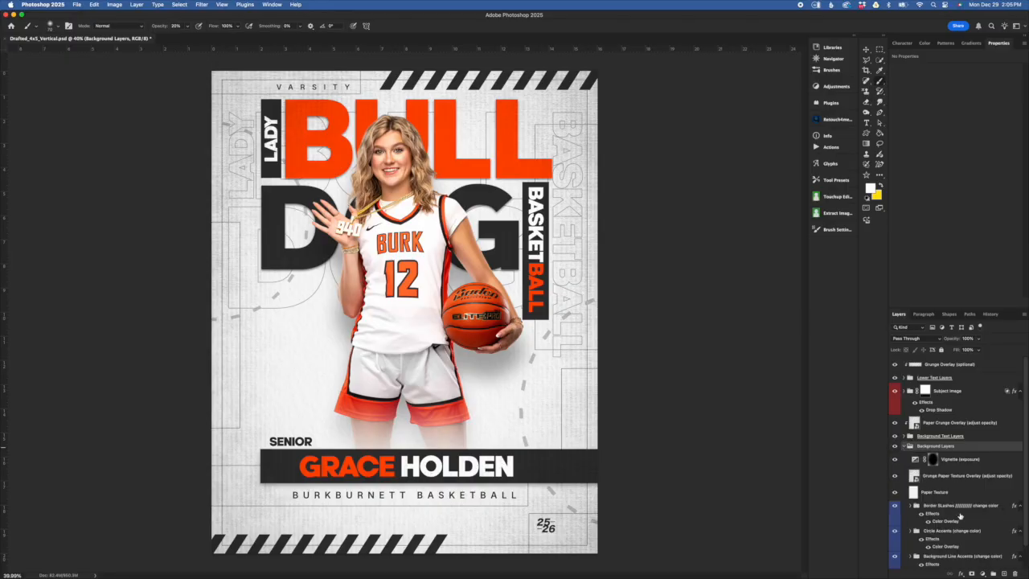
- Select the Change Background Color layer beneath the Background Layers contents
scroll(938, 465, down, 1)
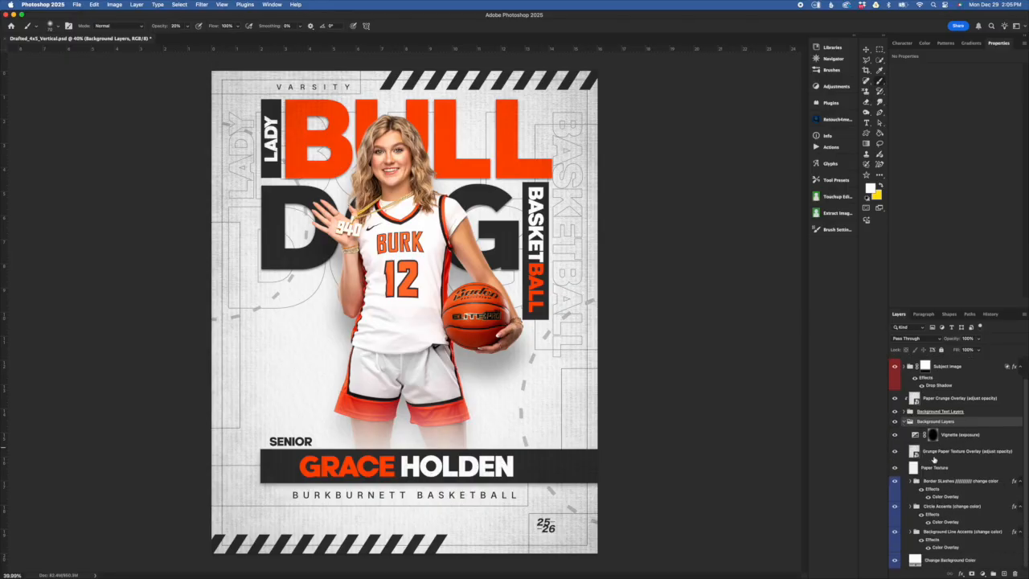
click(952, 559)
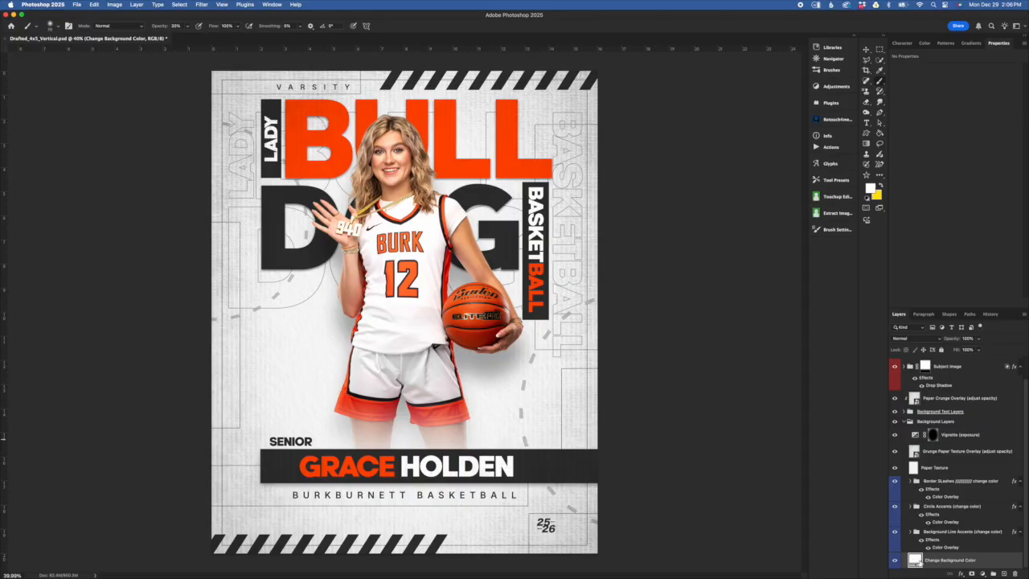
double_click(913, 561)
drag(808, 402, 769, 254)
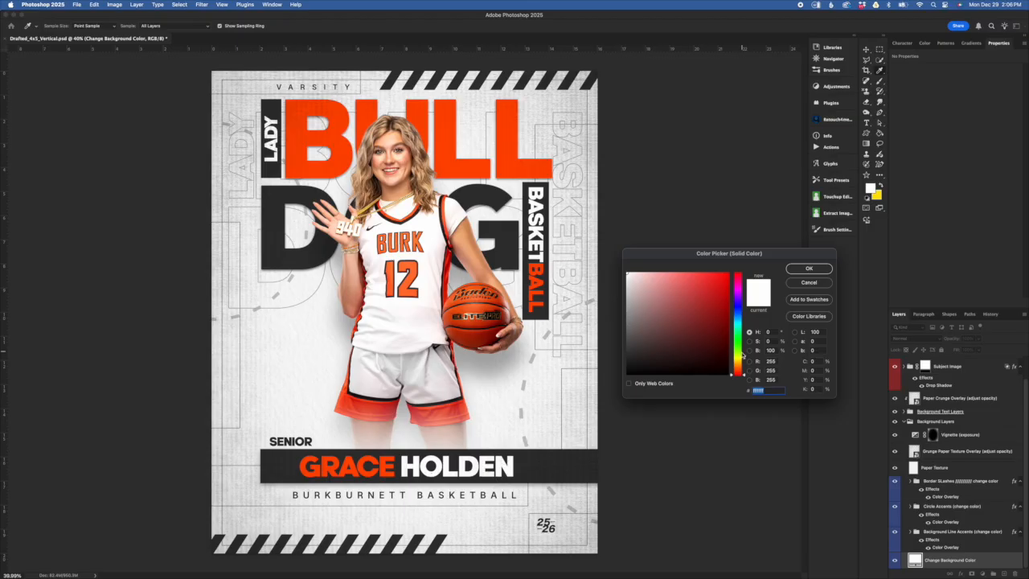
drag(740, 373, 738, 281)
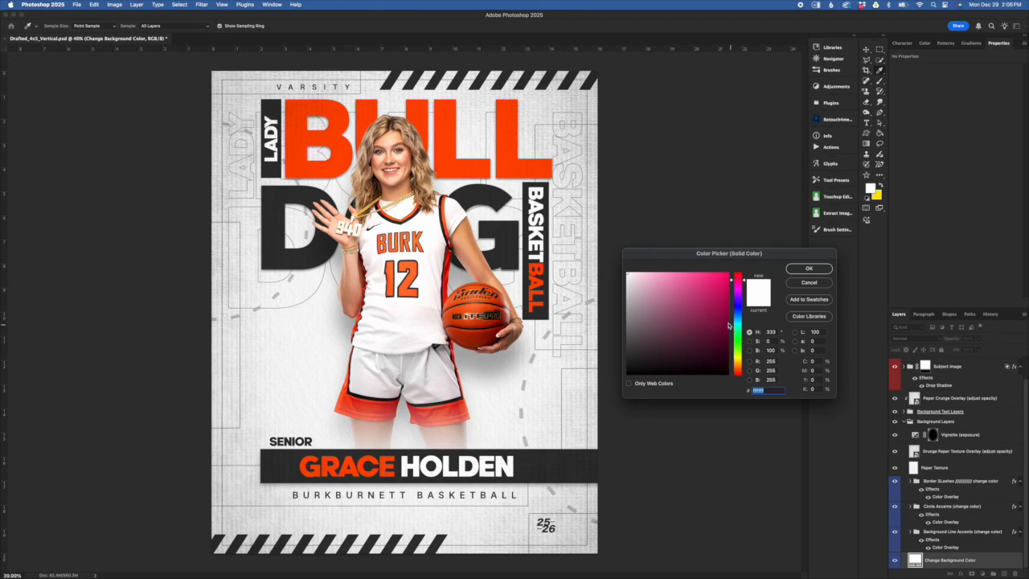
drag(698, 299, 714, 283)
click(687, 276)
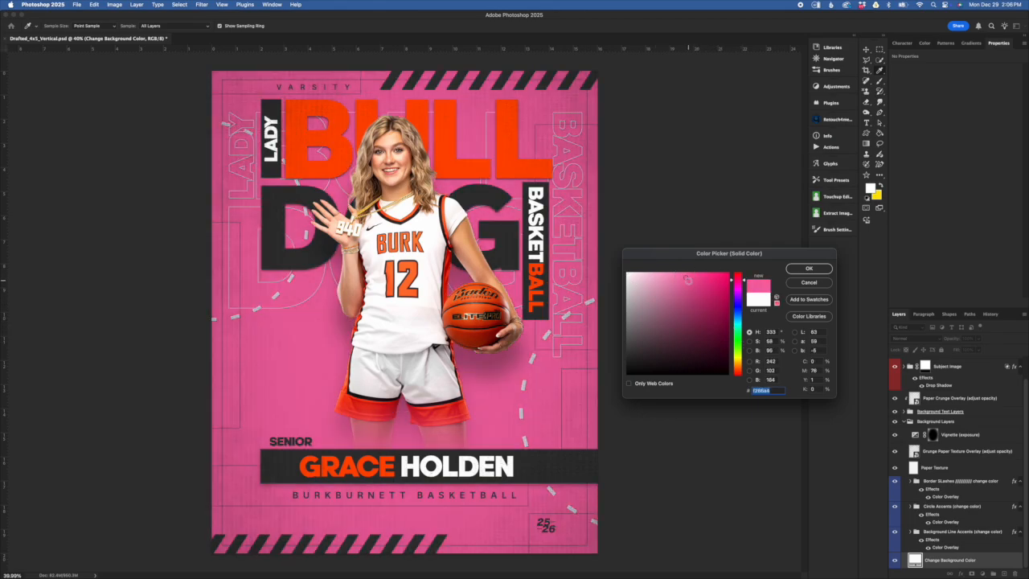
click(681, 347)
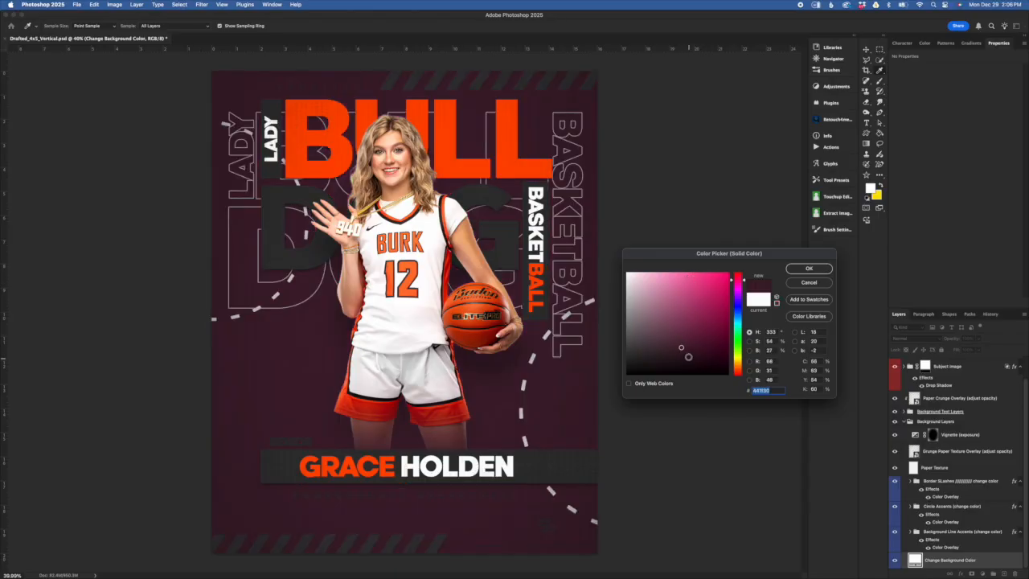
click(726, 303)
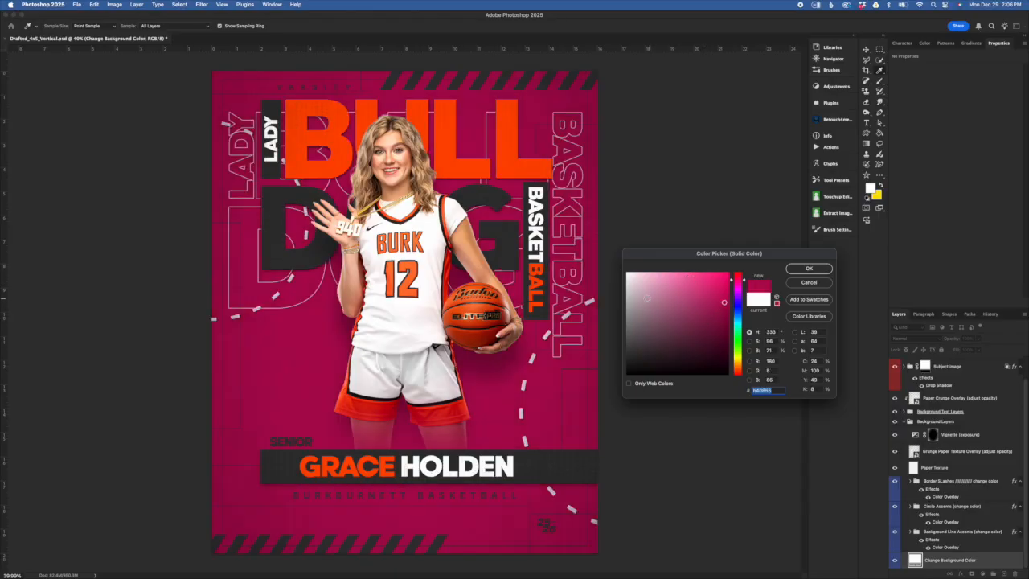
click(630, 297)
click(692, 285)
click(691, 309)
click(716, 280)
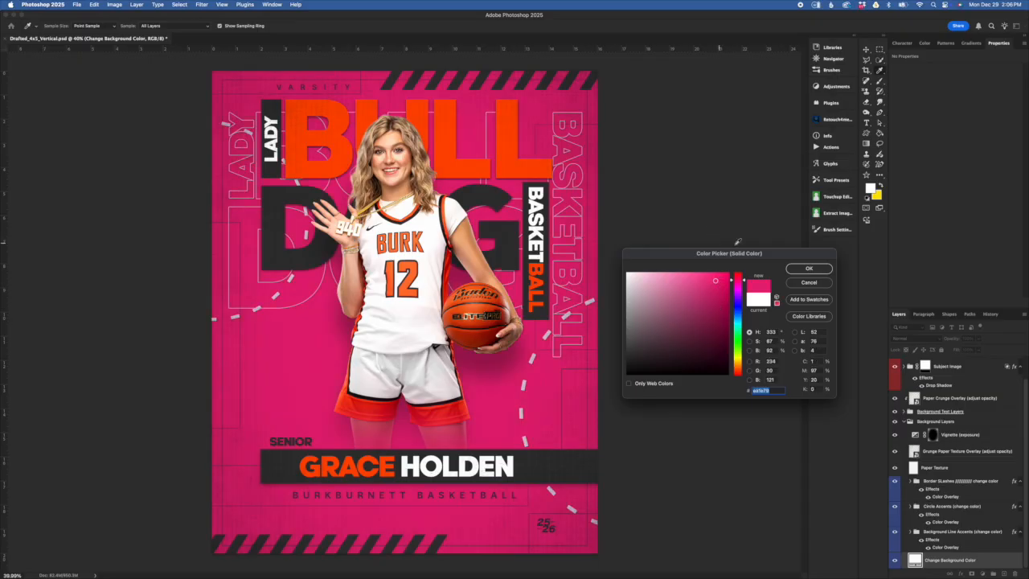
drag(746, 253, 731, 252)
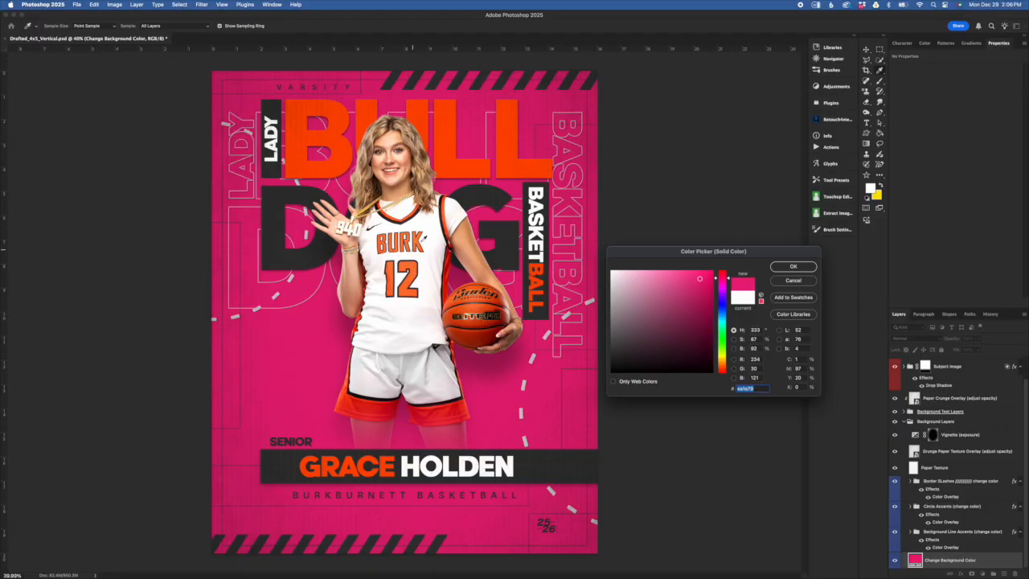
click(447, 255)
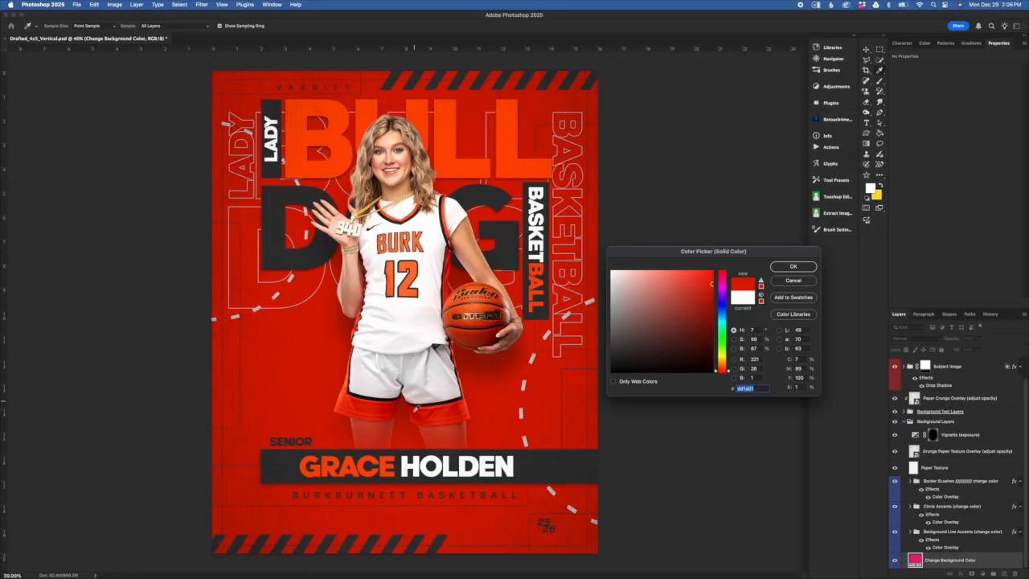
click(353, 403)
click(391, 269)
click(416, 278)
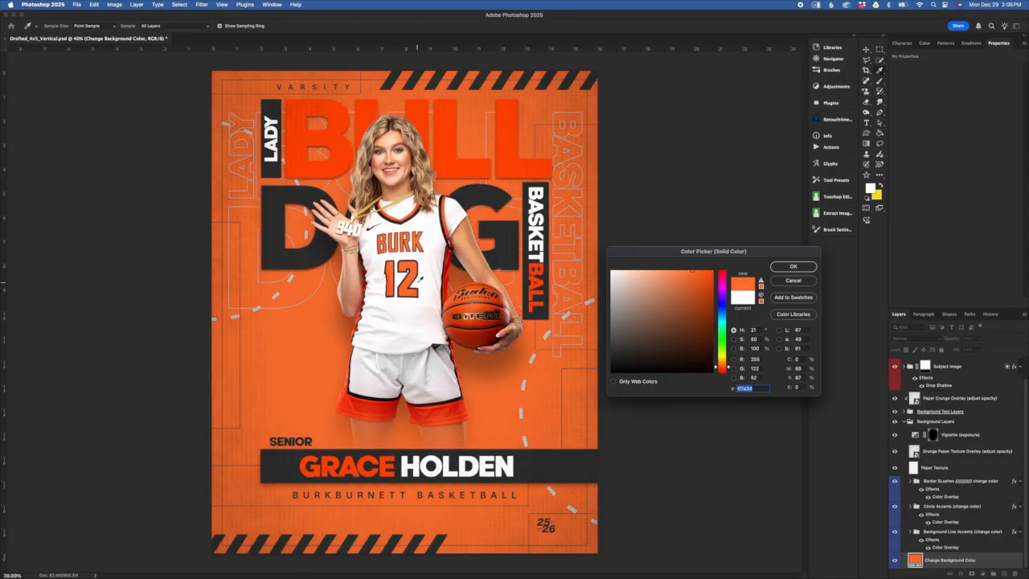
click(403, 265)
click(709, 272)
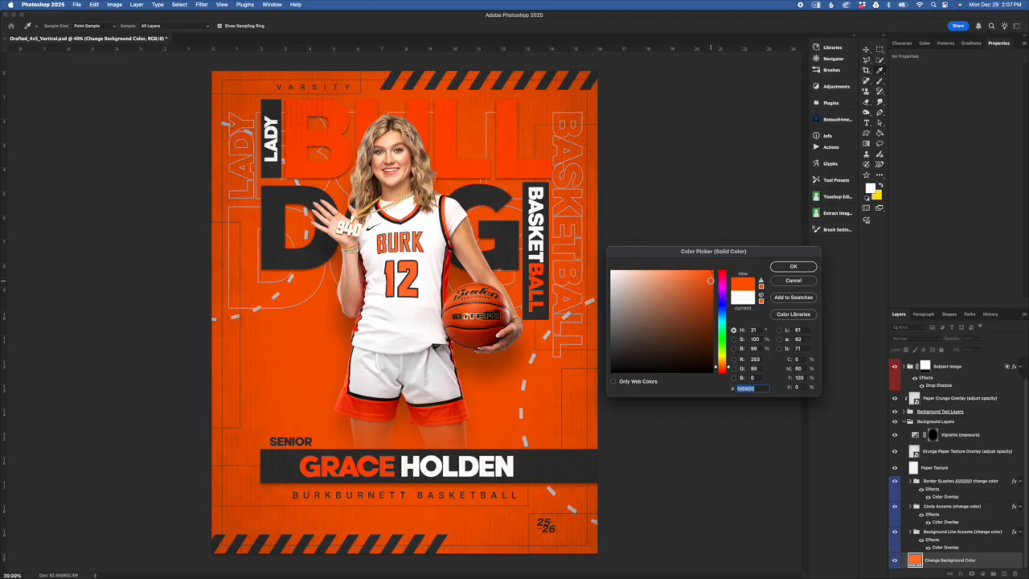
drag(710, 281, 712, 282)
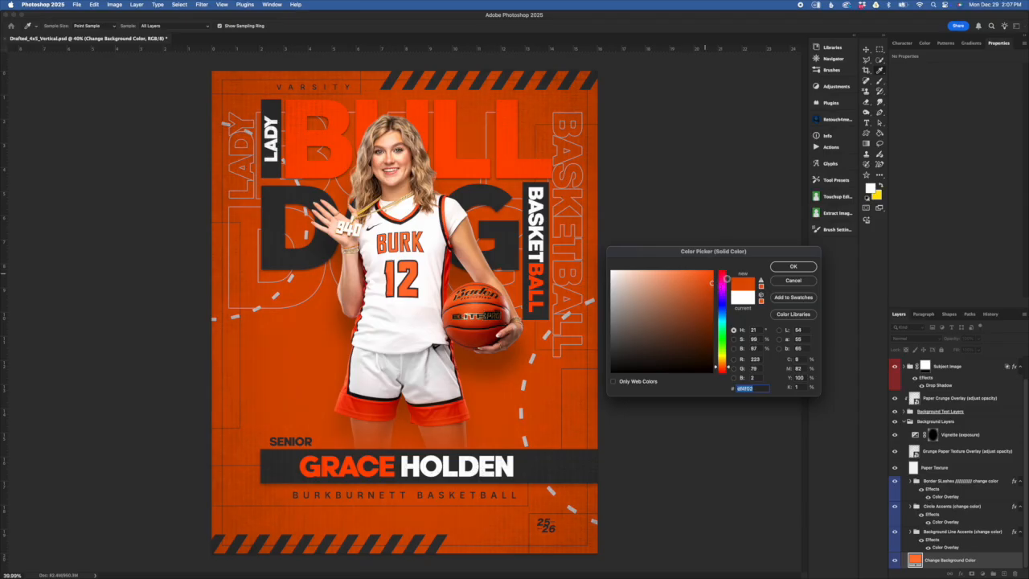
drag(670, 259, 667, 243)
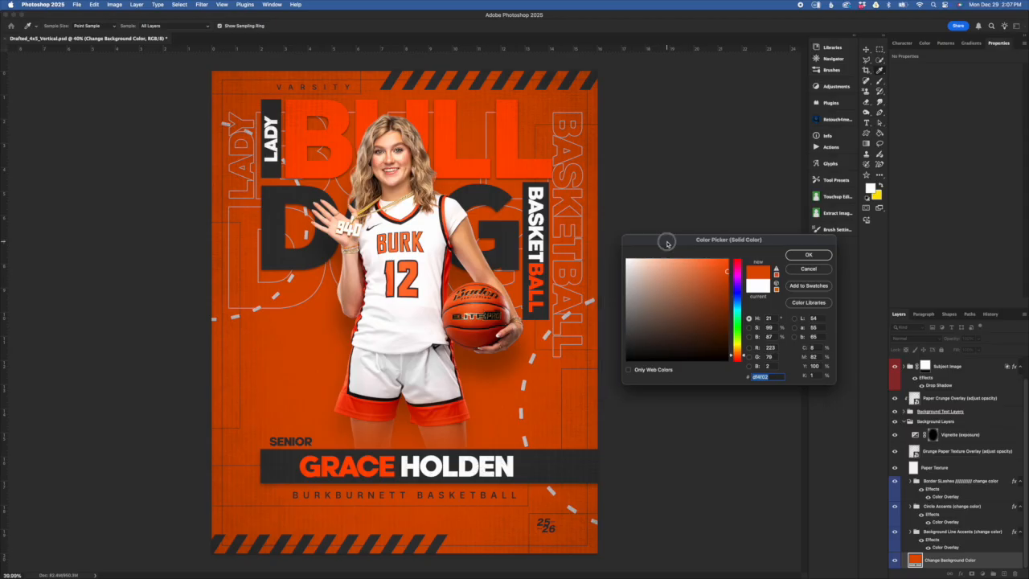
drag(667, 243, 669, 243)
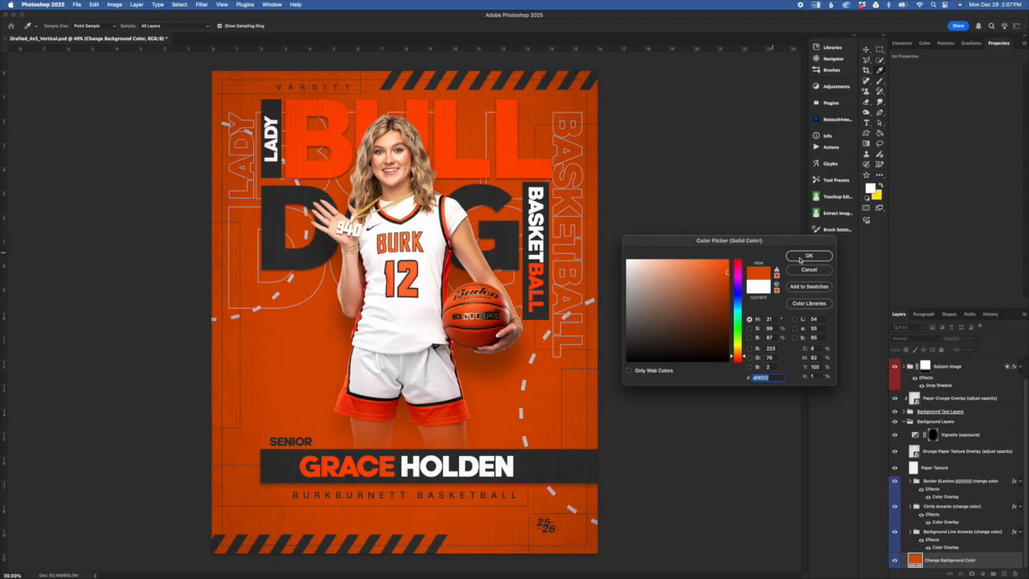
click(817, 273)
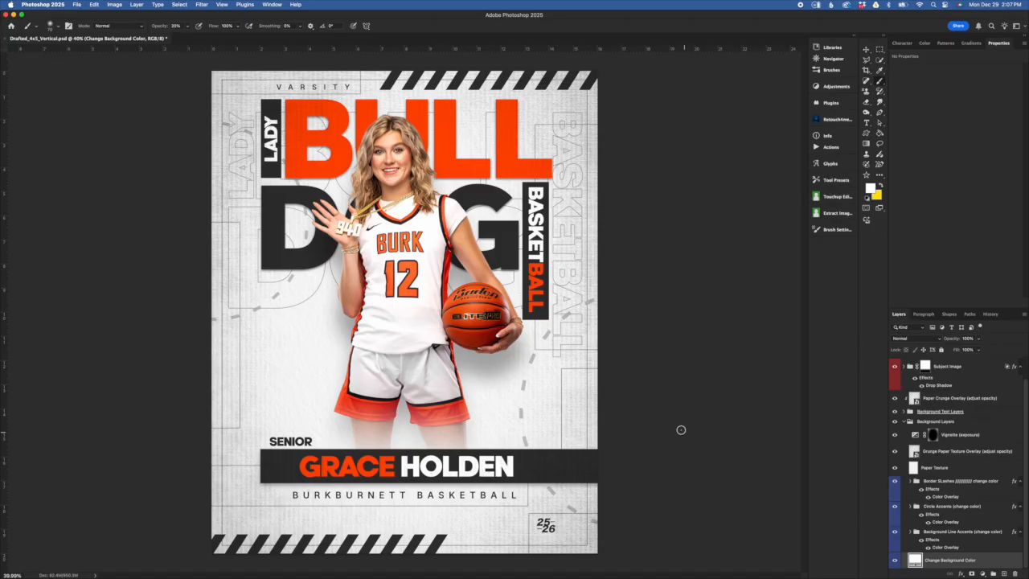
- Expand the Background Line Accents group and select the Rectangle 4 copy 3 layer
click(972, 547)
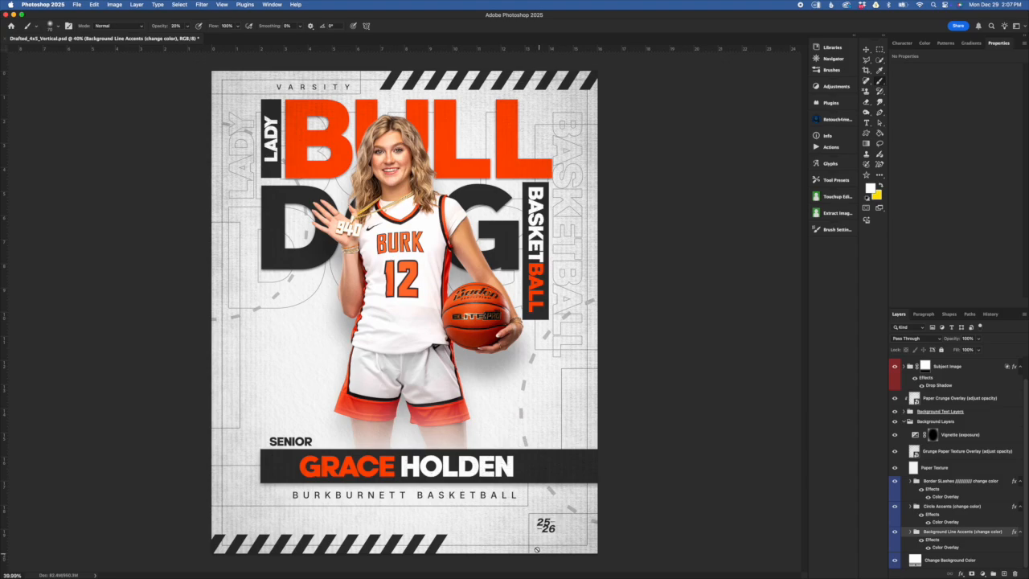
click(910, 532)
scroll(956, 483, down, 3)
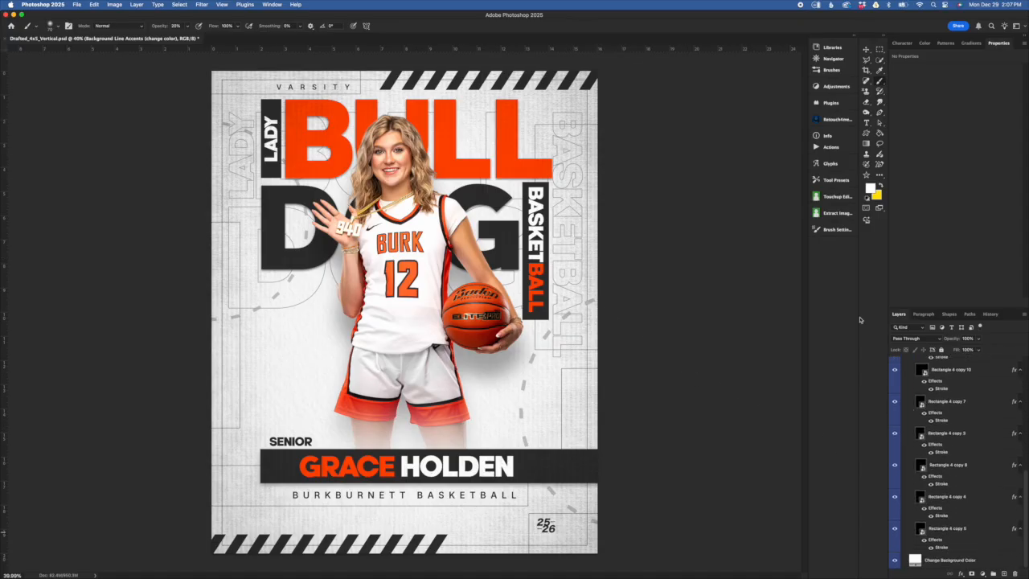
click(961, 435)
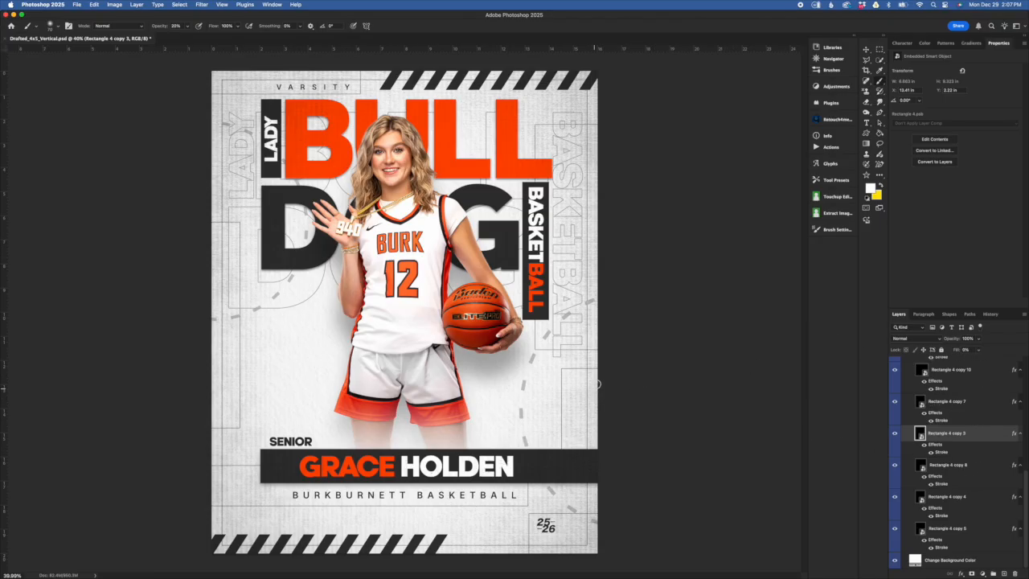
- Inspect Rectangle 4 copy 3's Stroke effect and colour, then cancel without changes
double_click(946, 453)
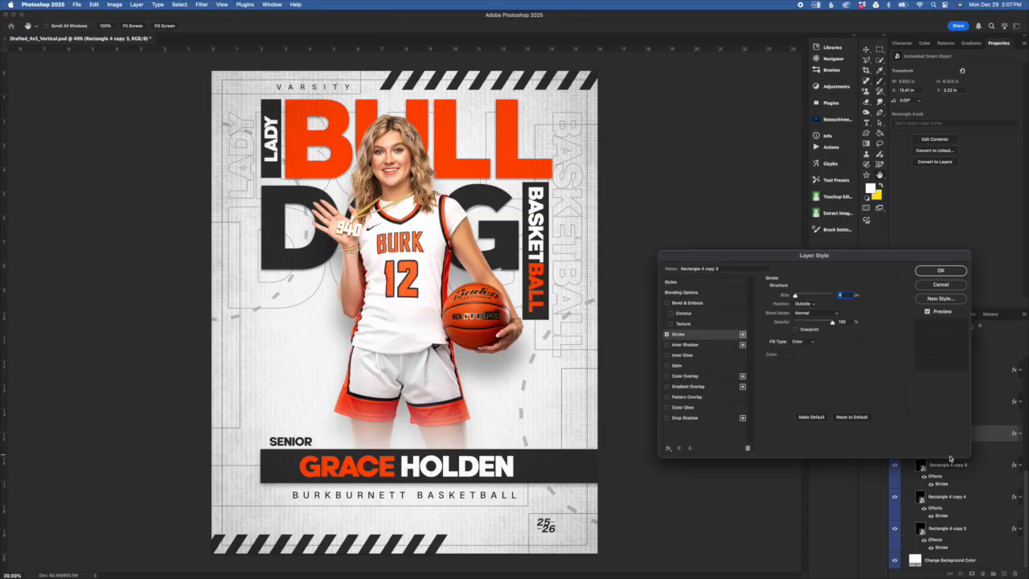
click(788, 357)
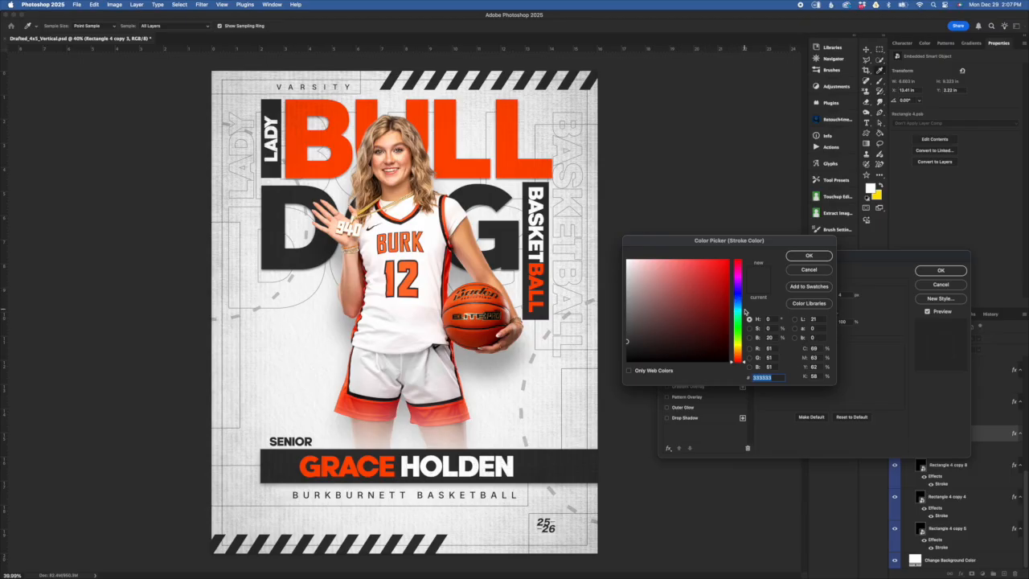
click(826, 272)
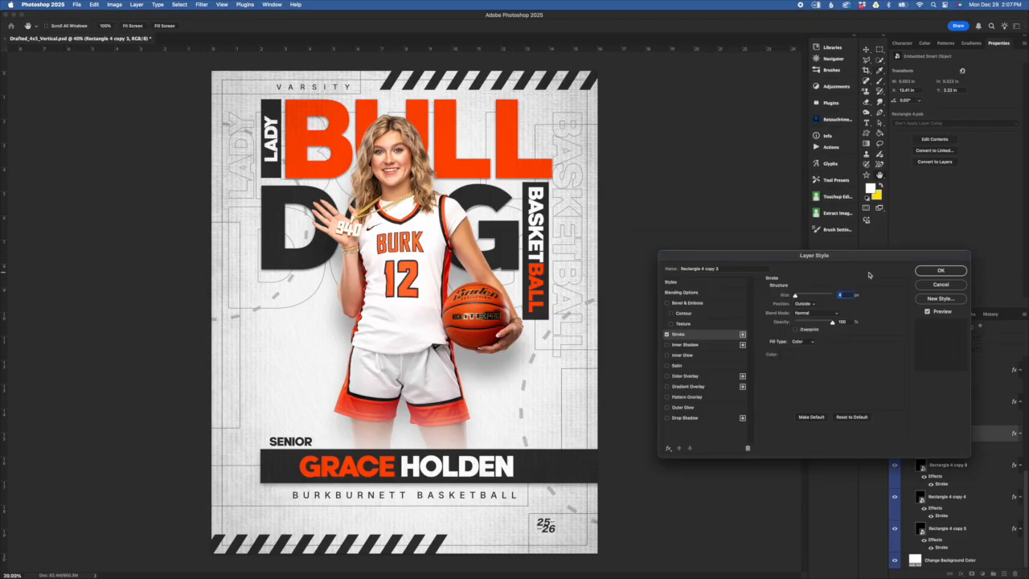
click(944, 286)
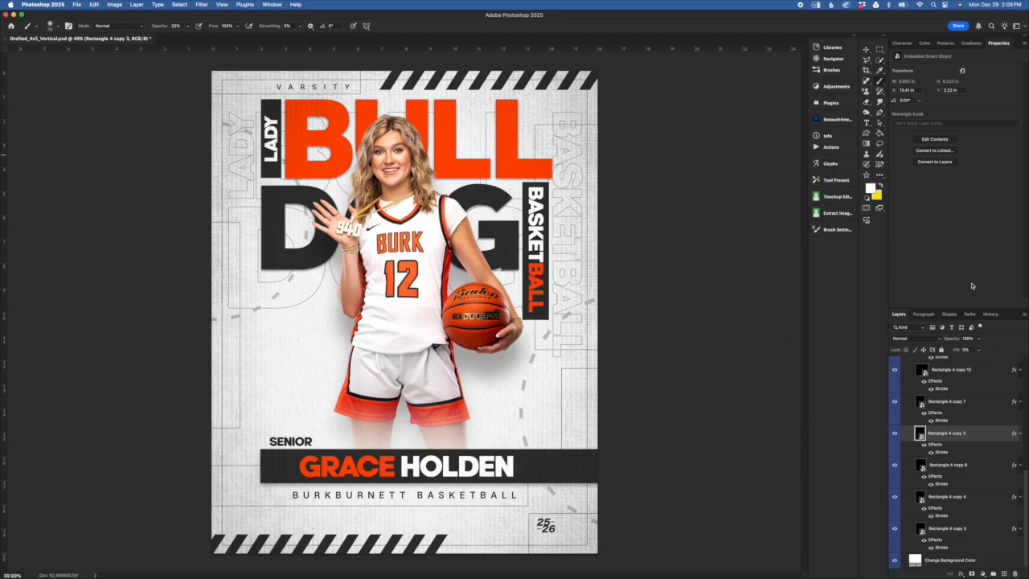
scroll(939, 420, up, 3)
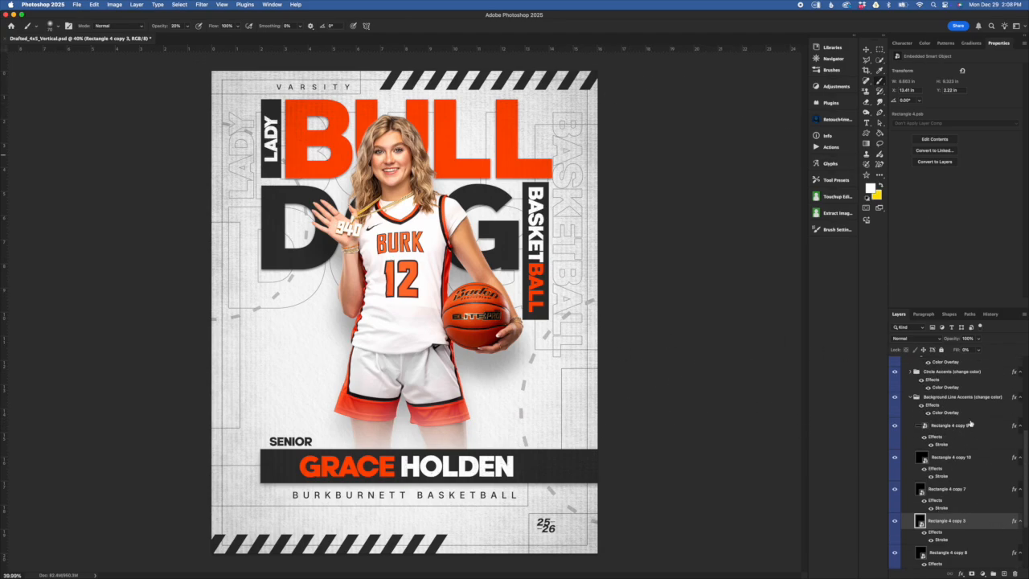
click(944, 398)
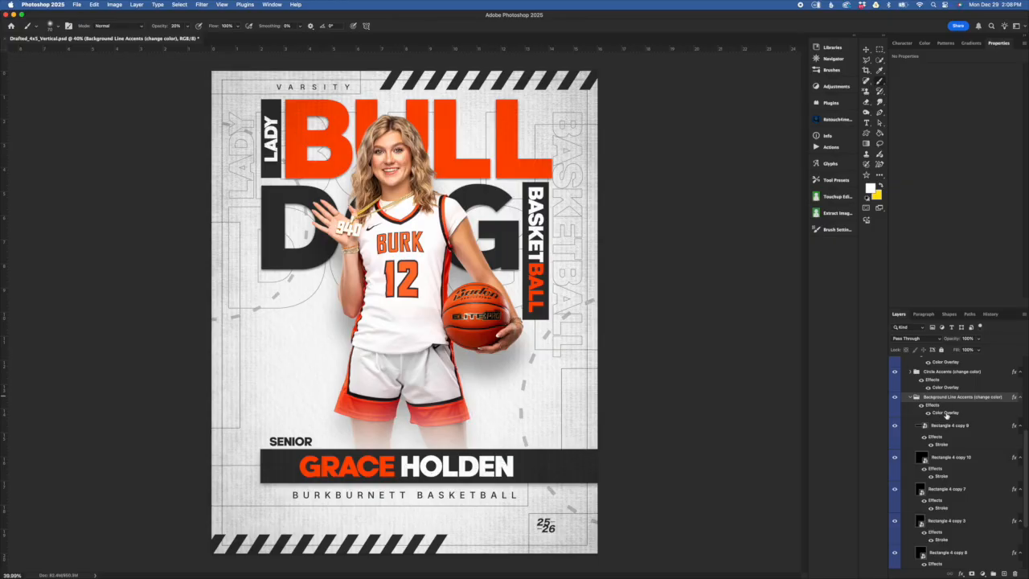
double_click(946, 413)
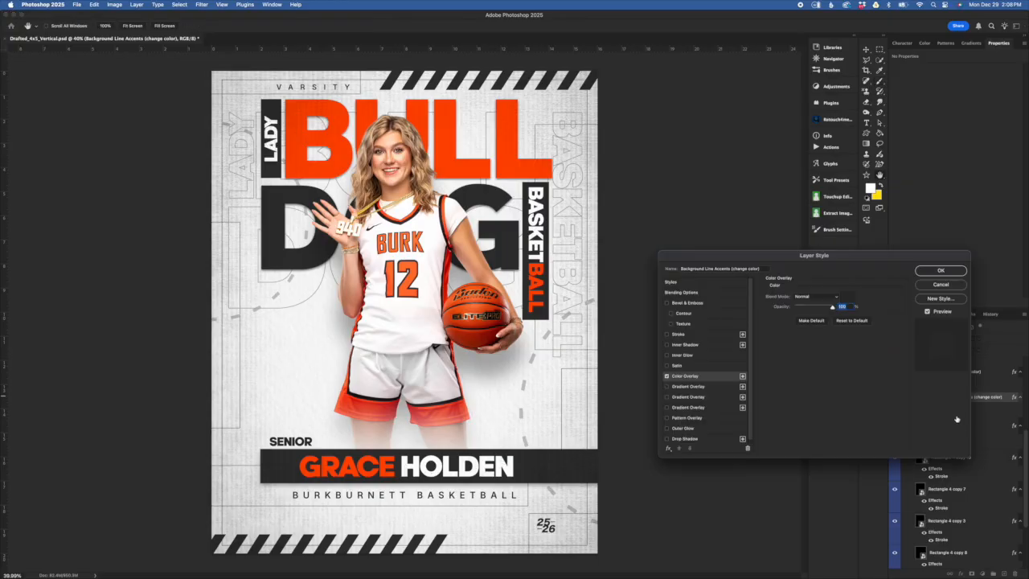
click(850, 299)
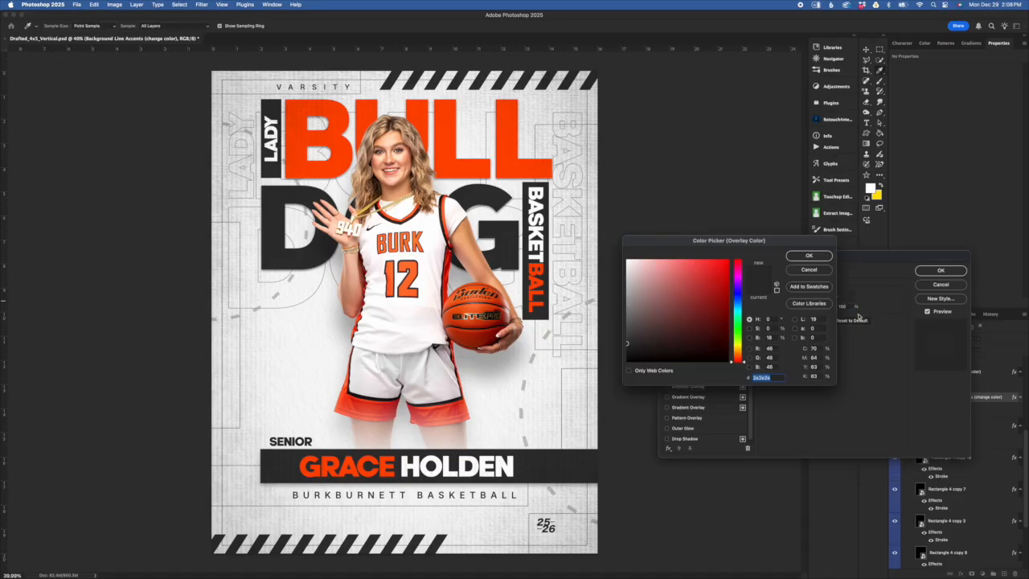
click(728, 260)
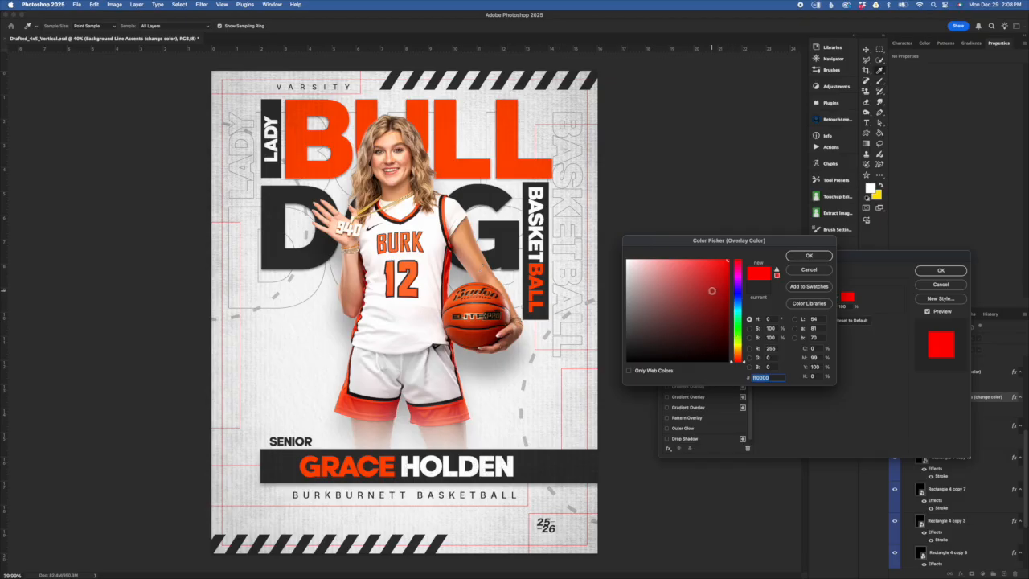
click(809, 262)
click(960, 285)
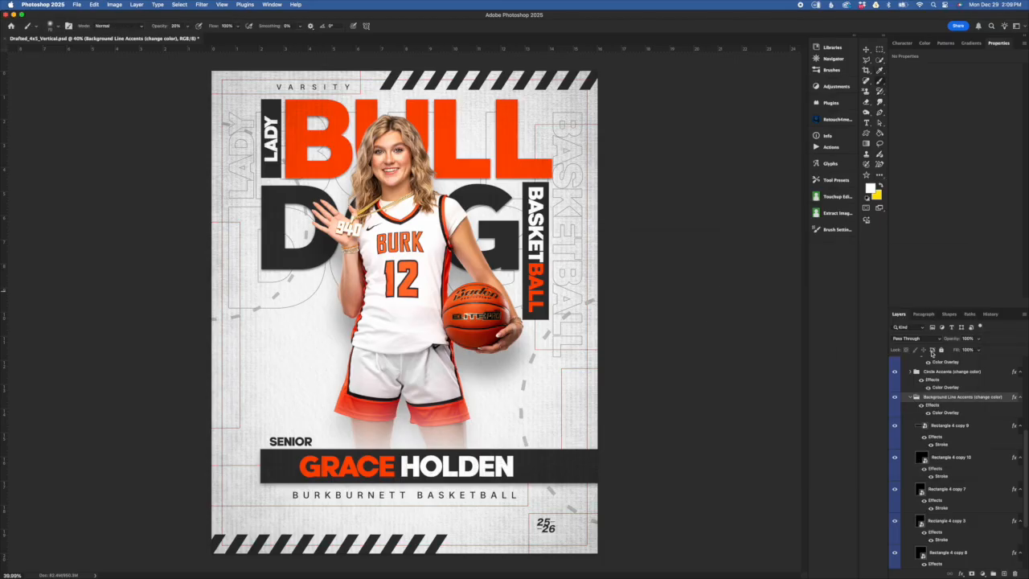
click(955, 425)
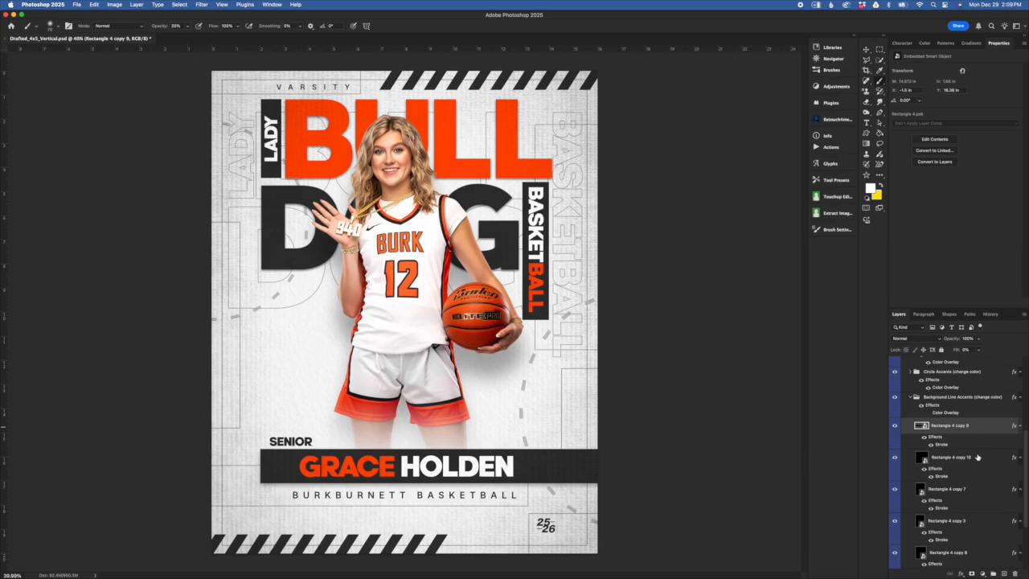
- Toggle the name bar frame's visibility, then shift the frame slightly right and commit
click(894, 425)
click(894, 425)
click(866, 50)
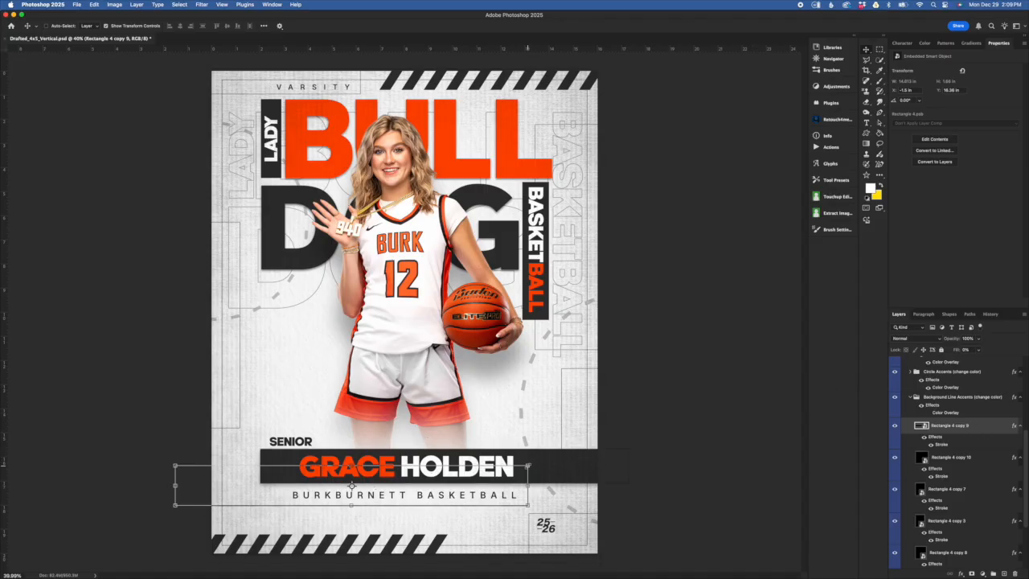
click(526, 466)
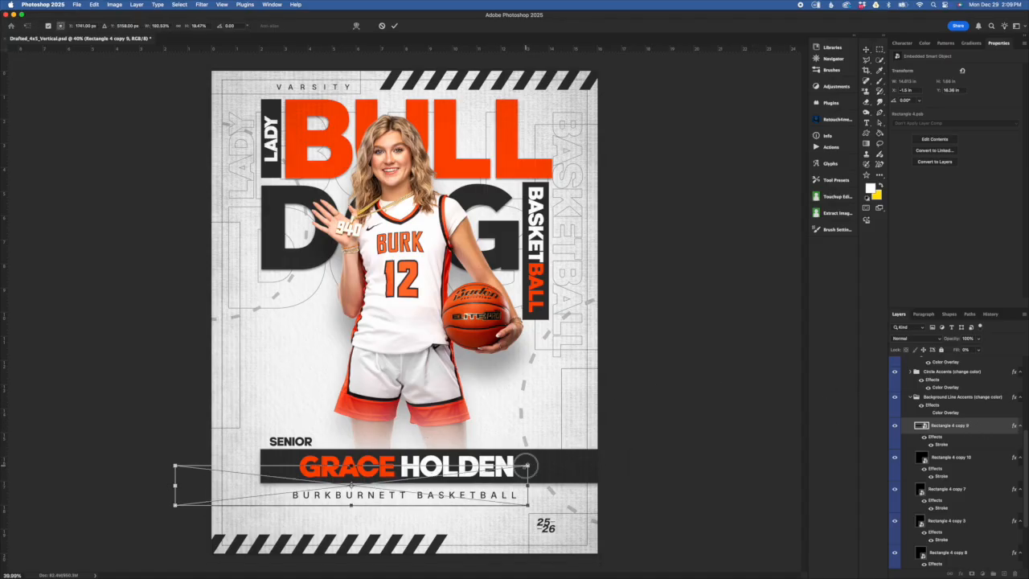
drag(477, 487, 502, 362)
click(394, 26)
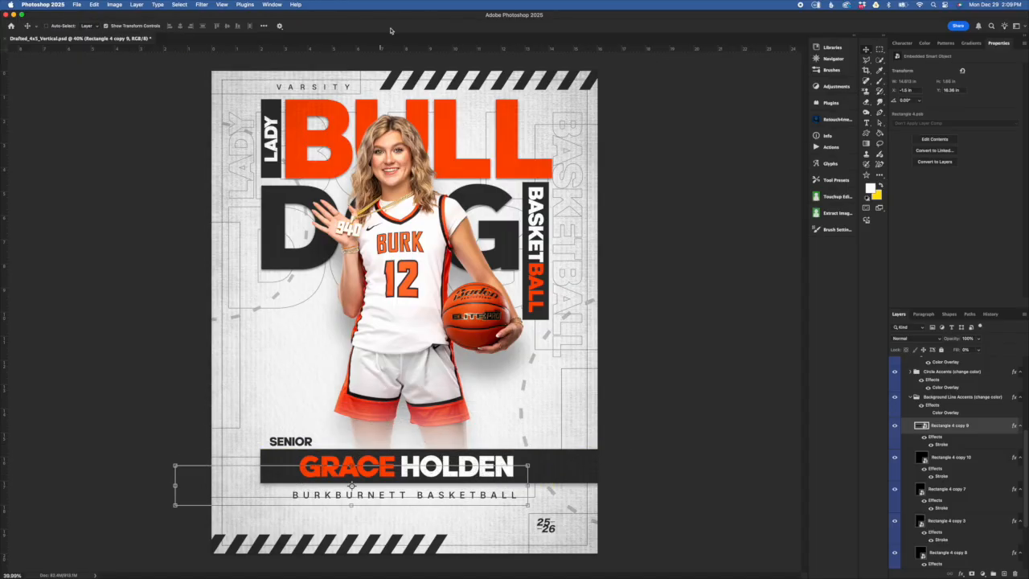
- Resize the Rectangle 4 copy 9 frame to 14.815 by 1.65 inches around the name bar
key(super+t)
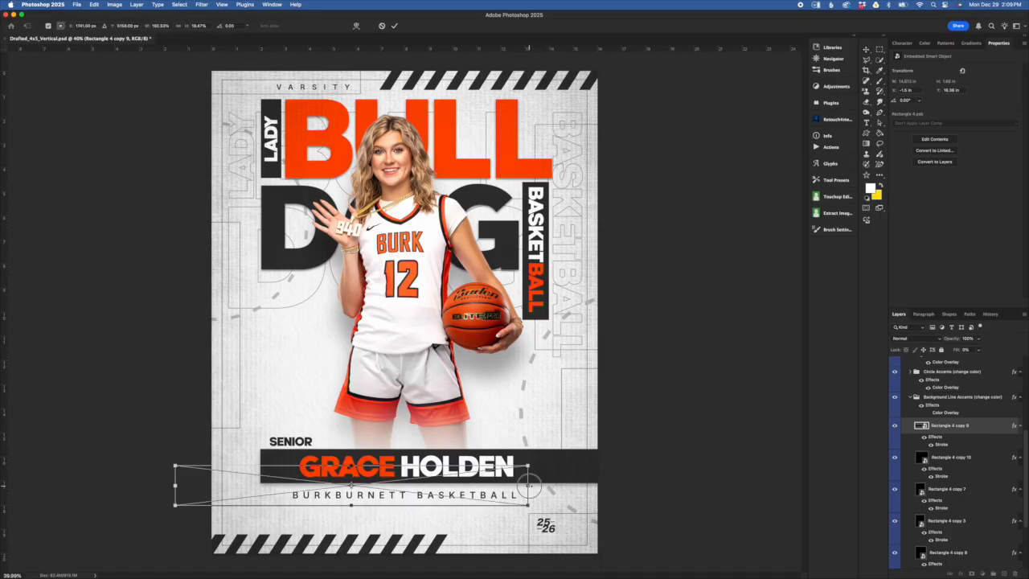
mouse_move(528, 486)
mouse_down()
mouse_move(482, 487)
mouse_move(547, 487)
mouse_up()
mouse_move(361, 507)
mouse_down()
mouse_move(361, 537)
mouse_move(361, 520)
mouse_up()
mouse_move(411, 483)
mouse_down()
mouse_move(417, 450)
mouse_move(395, 458)
mouse_move(404, 468)
mouse_up()
click(394, 25)
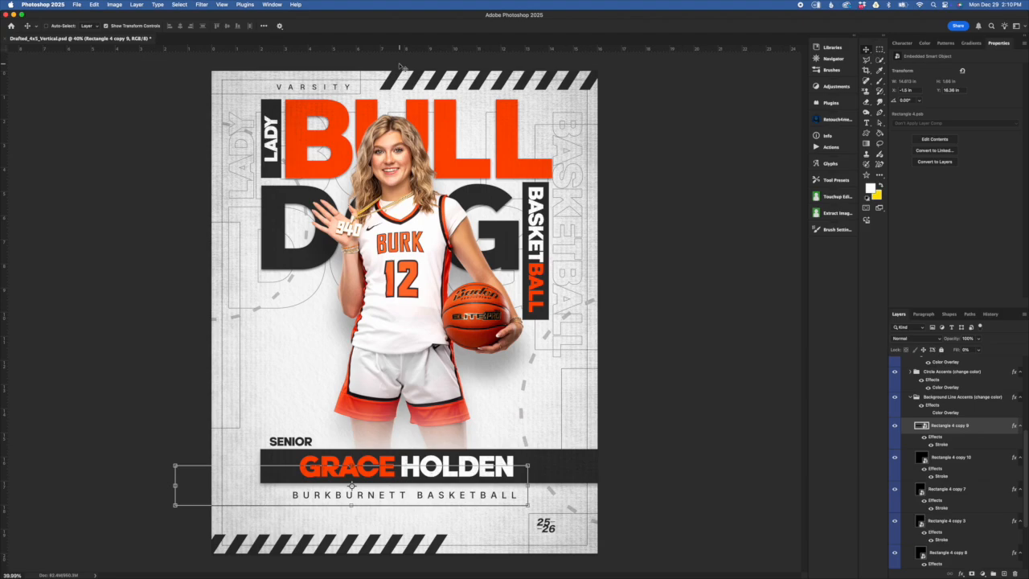
- Collapse the Background Line Accents group in the Layers panel
click(938, 400)
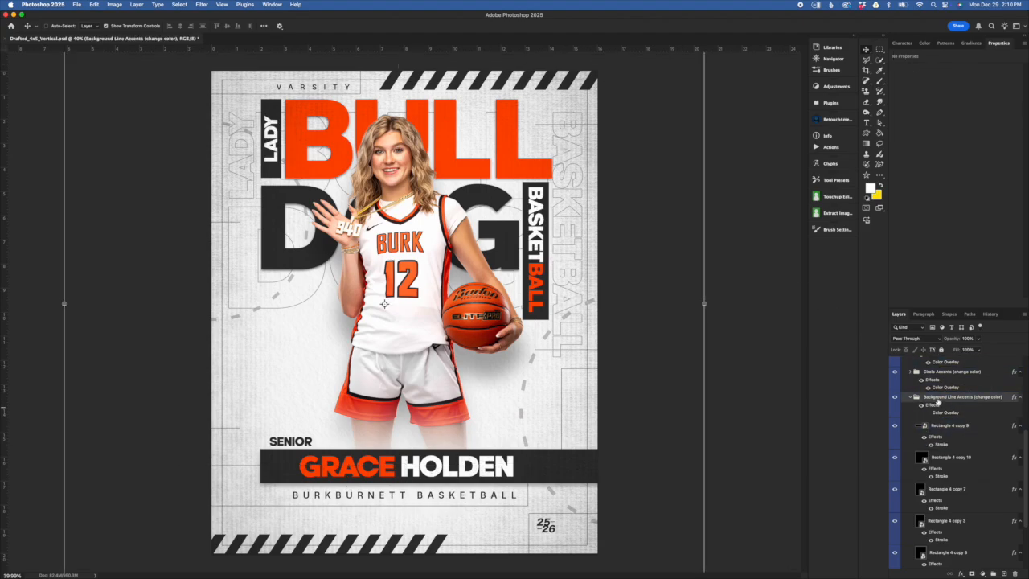
click(950, 427)
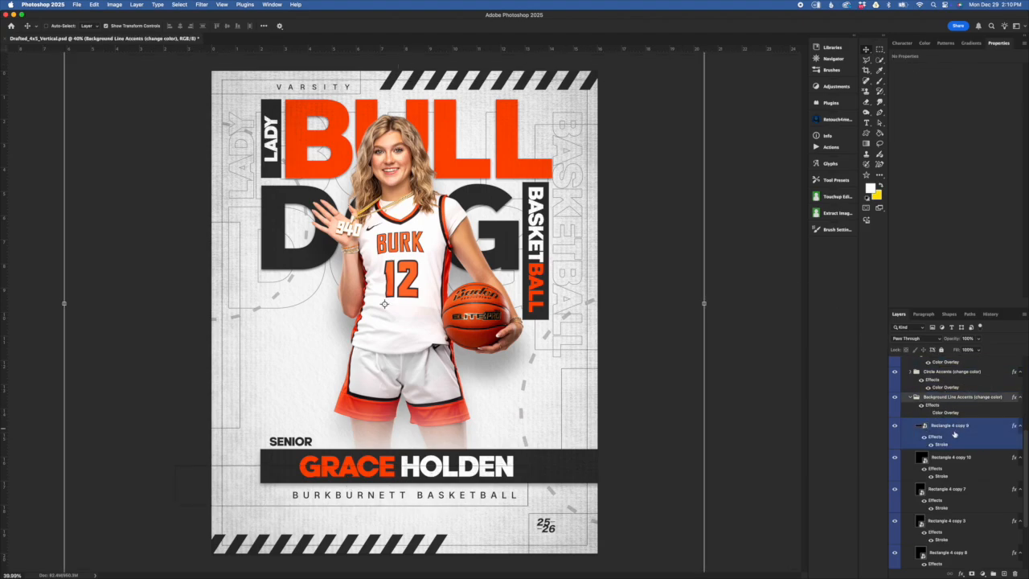
click(941, 411)
click(912, 397)
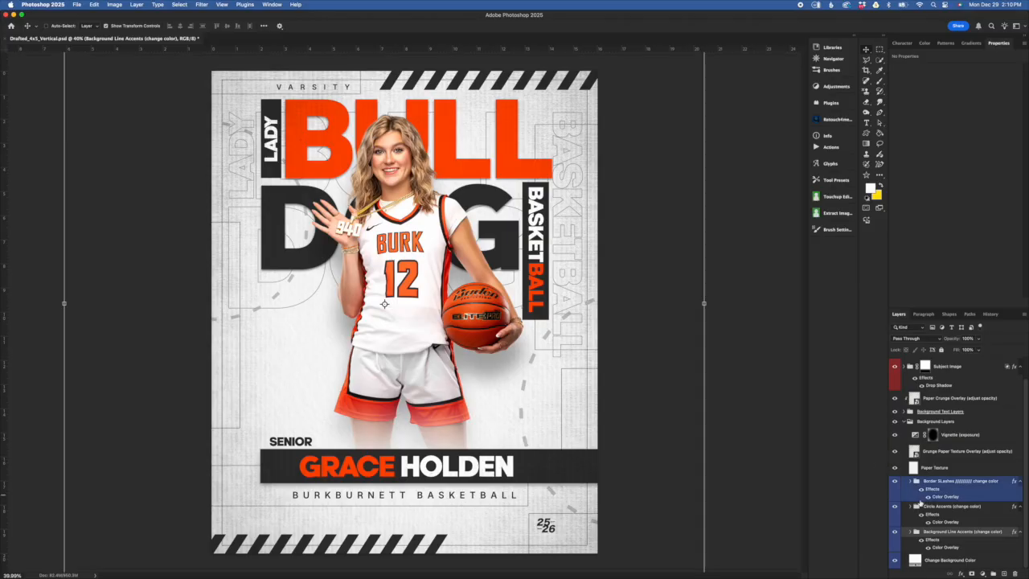
- Expand the Circle Accents group and toggle its visibility off and back on
click(983, 507)
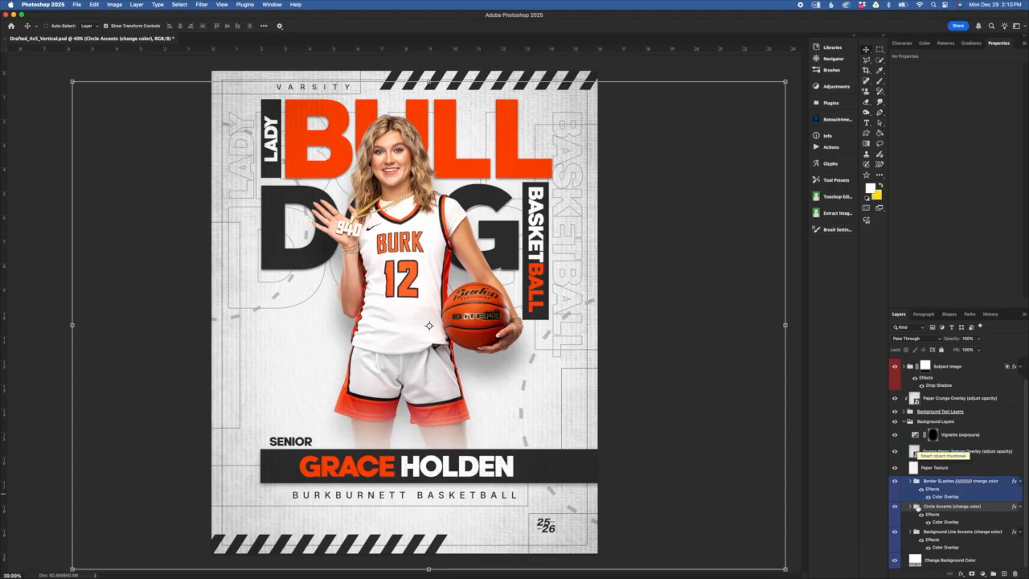
click(910, 507)
click(960, 534)
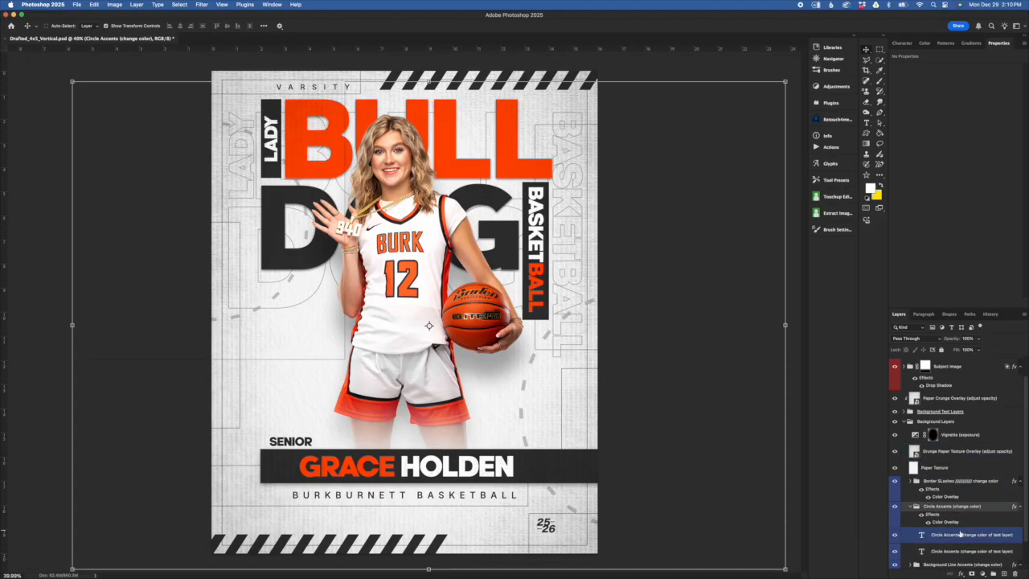
scroll(964, 535, down, 2)
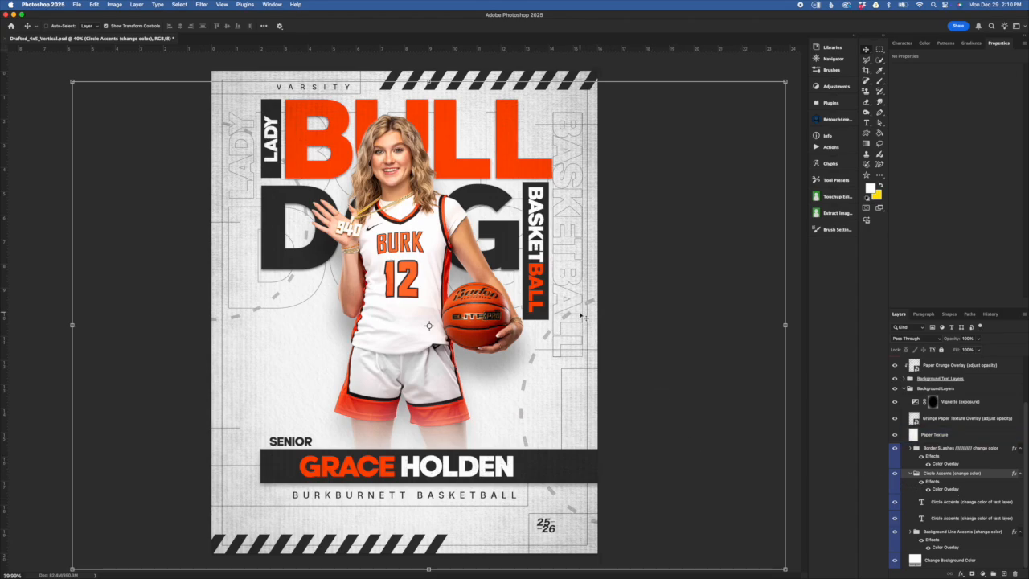
click(895, 473)
click(895, 475)
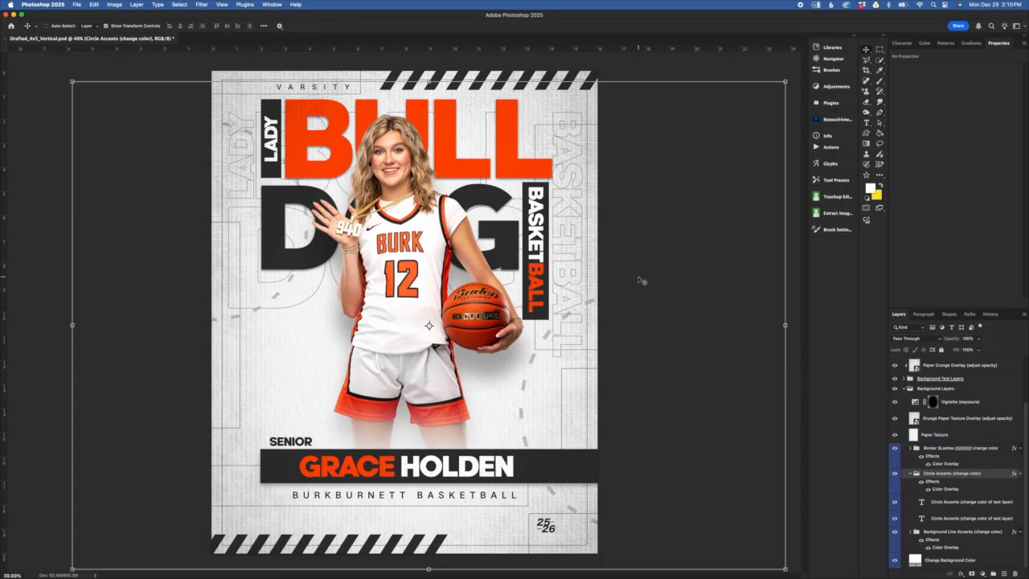
double_click(946, 489)
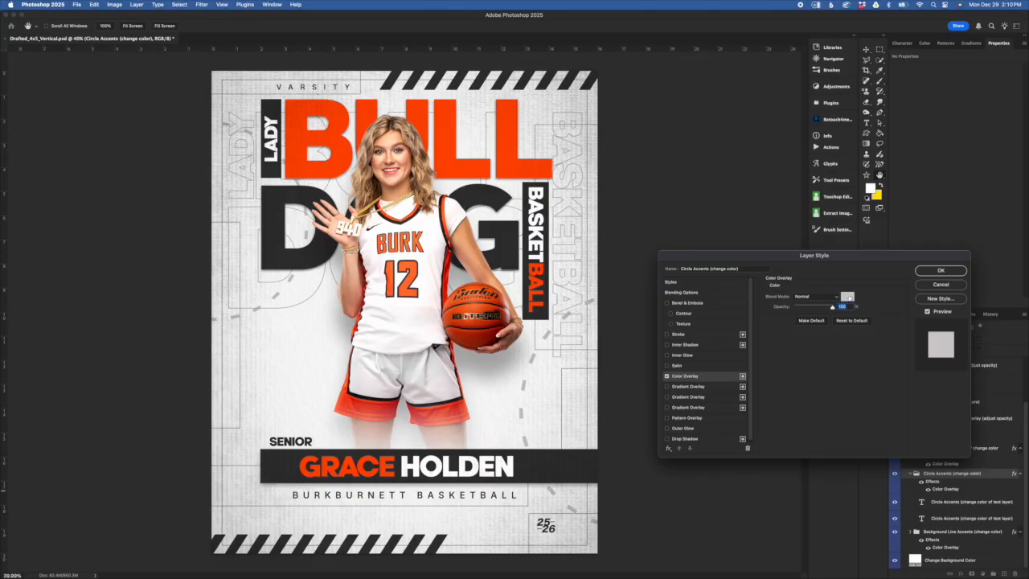
click(848, 295)
drag(721, 282, 729, 260)
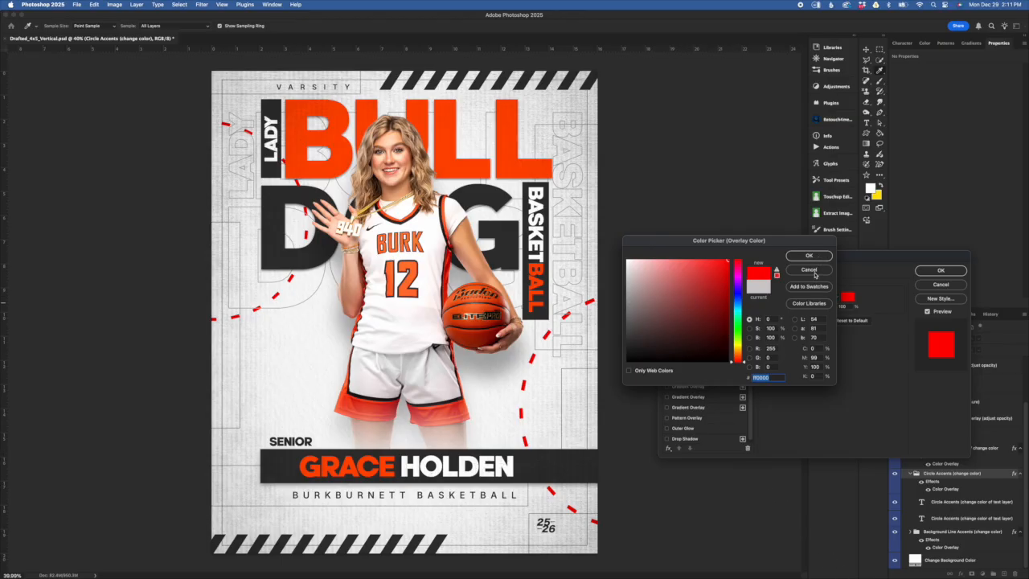
click(814, 269)
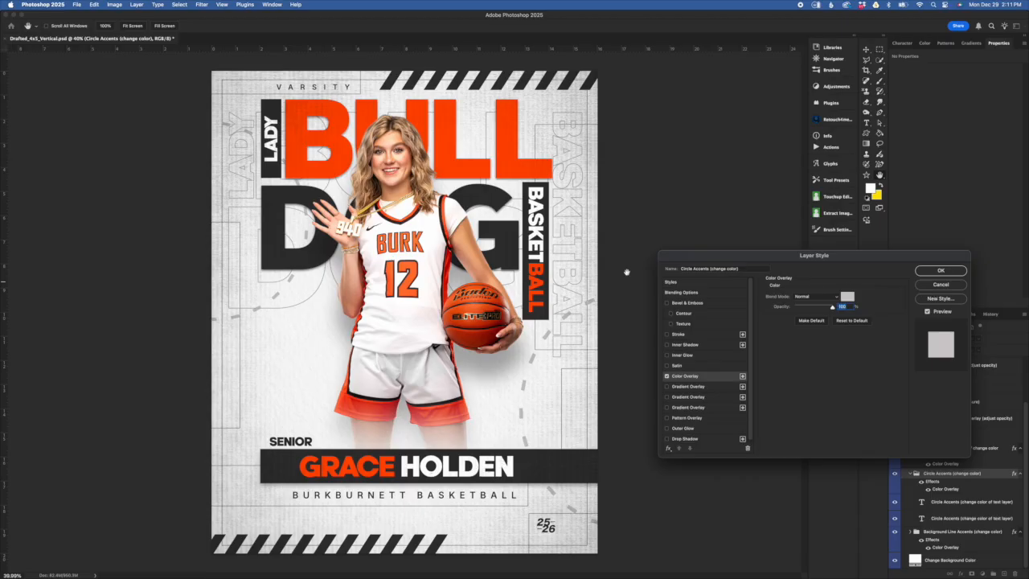
click(940, 285)
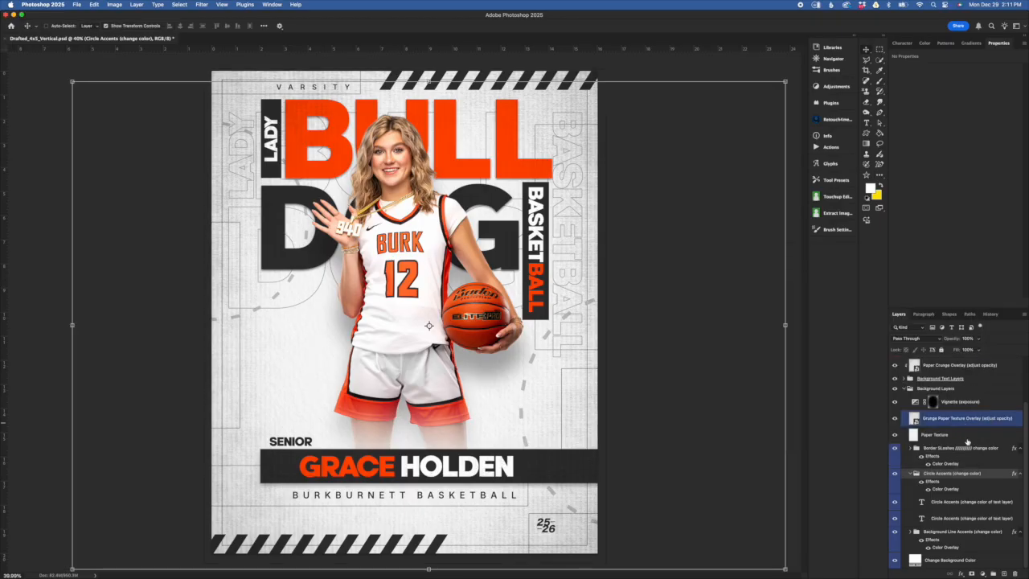
- Move the circle accent down-right, shrink it toward the upper left, and commit the transform
click(990, 503)
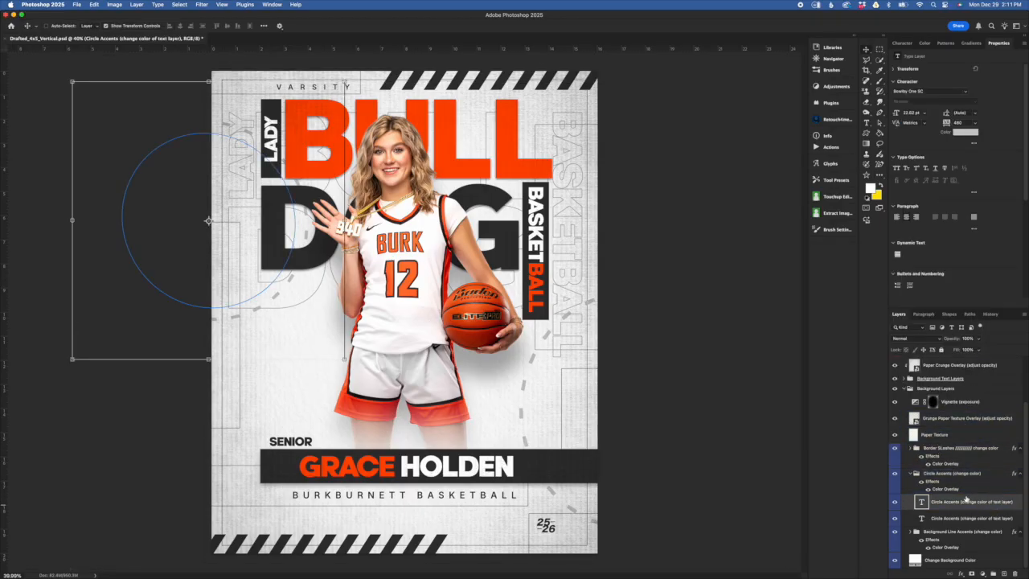
click(959, 491)
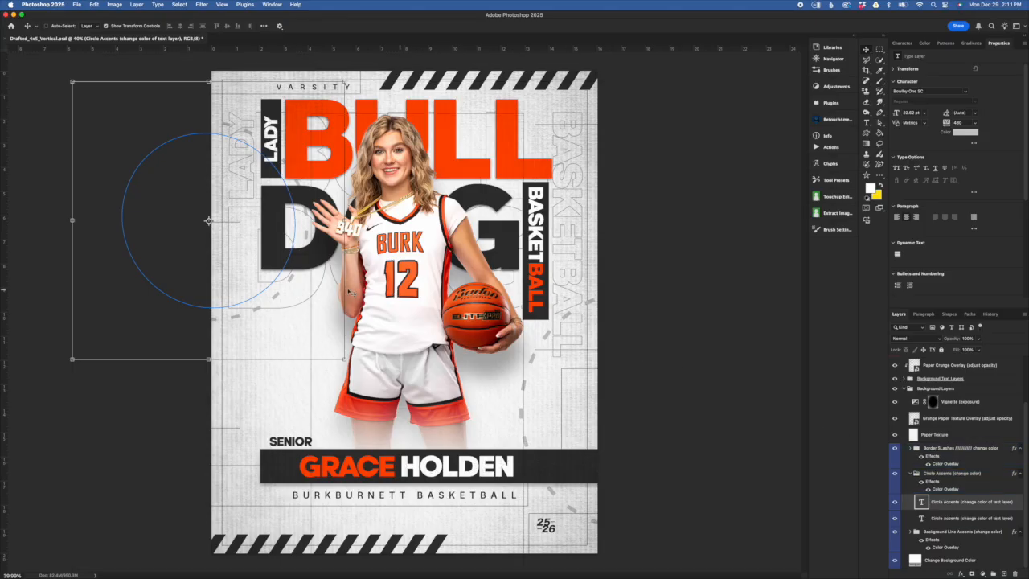
click(345, 81)
drag(247, 196, 272, 219)
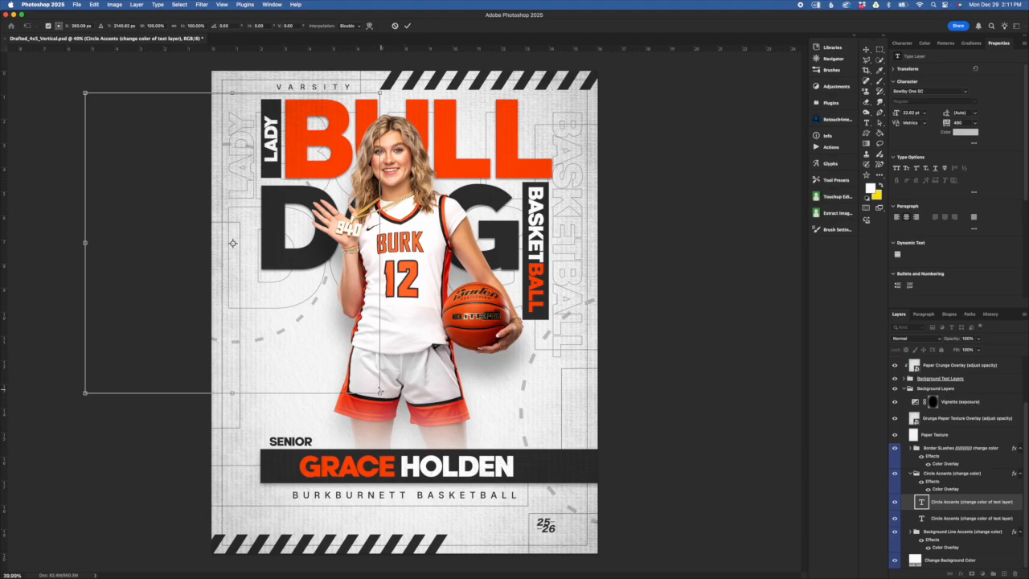
drag(379, 393, 463, 467)
click(406, 25)
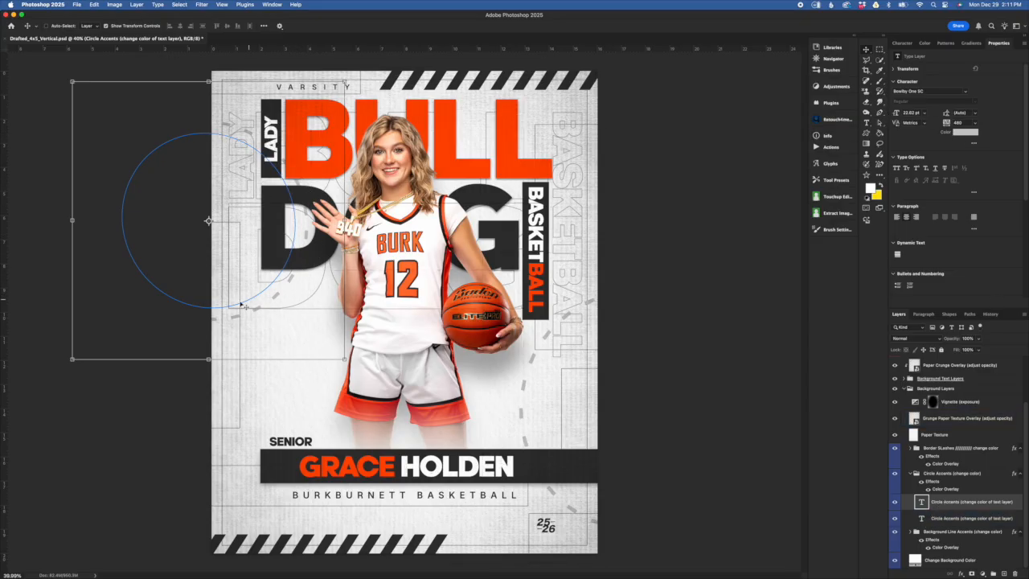
- Open the first Circle Accents text layer for editing with its circle glyphs selected
click(958, 504)
click(970, 518)
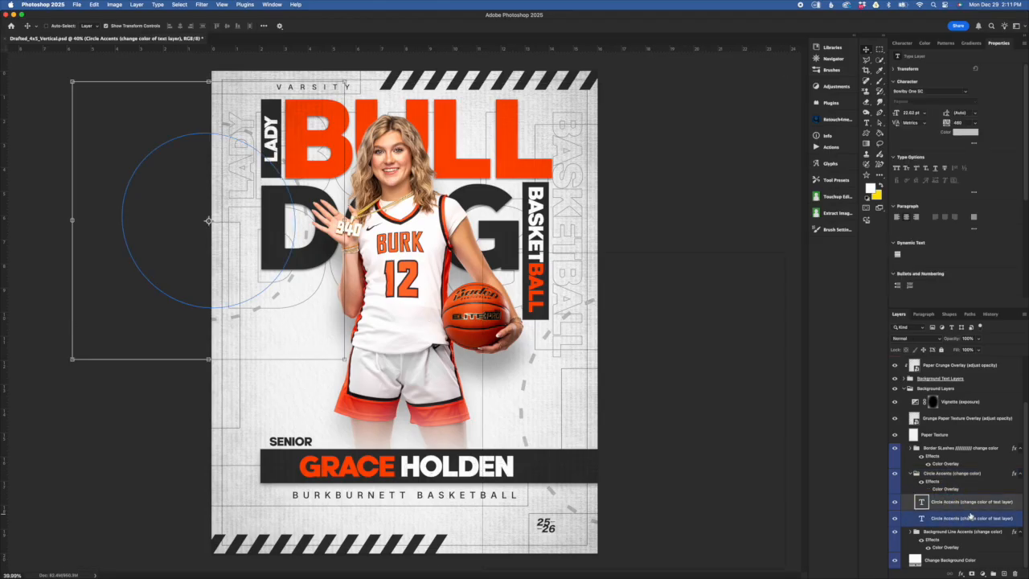
drag(931, 513, 934, 508)
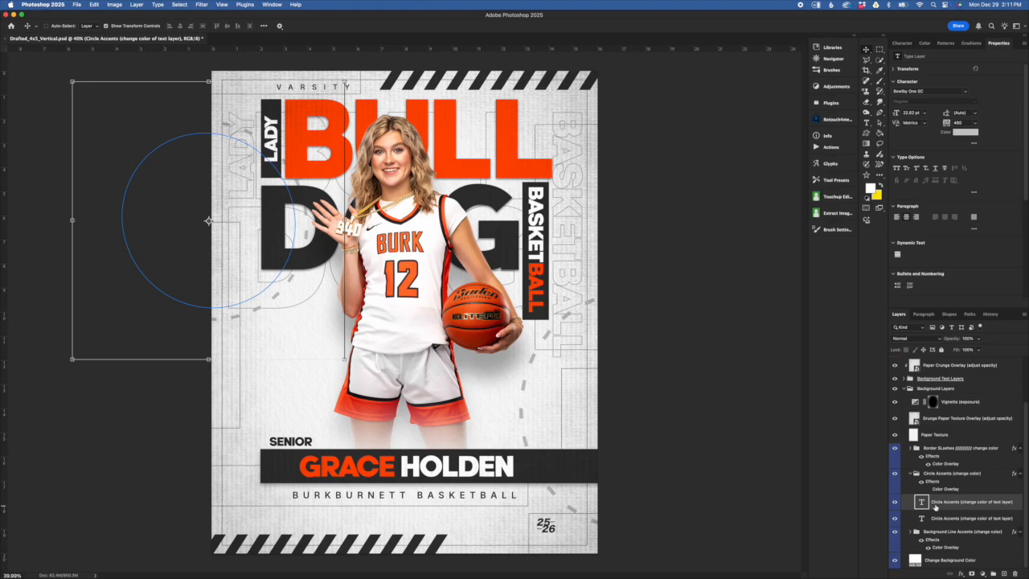
double_click(922, 502)
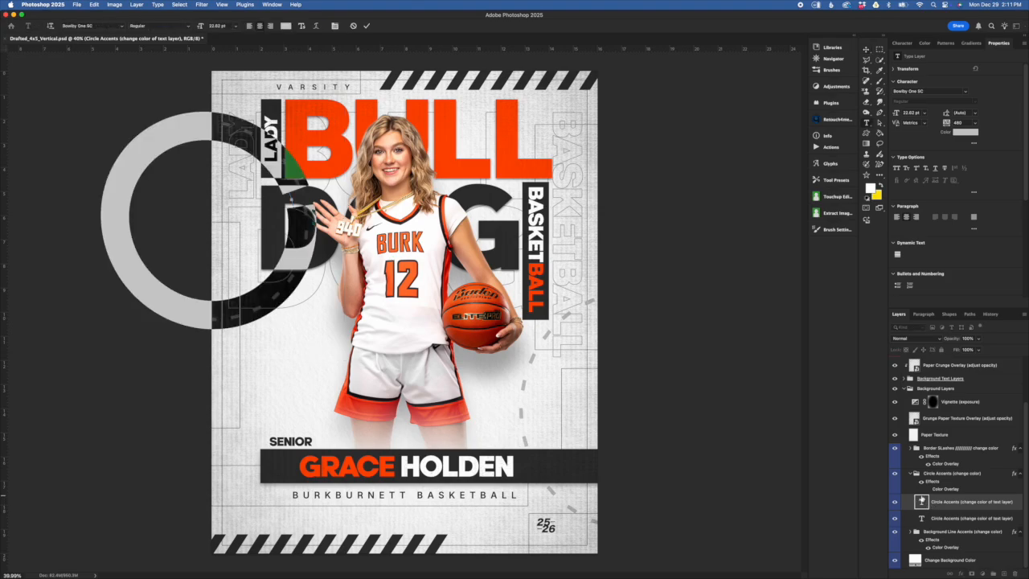
- Preview the circle accent text in pure red, discard that colour, and commit the text edit
click(286, 25)
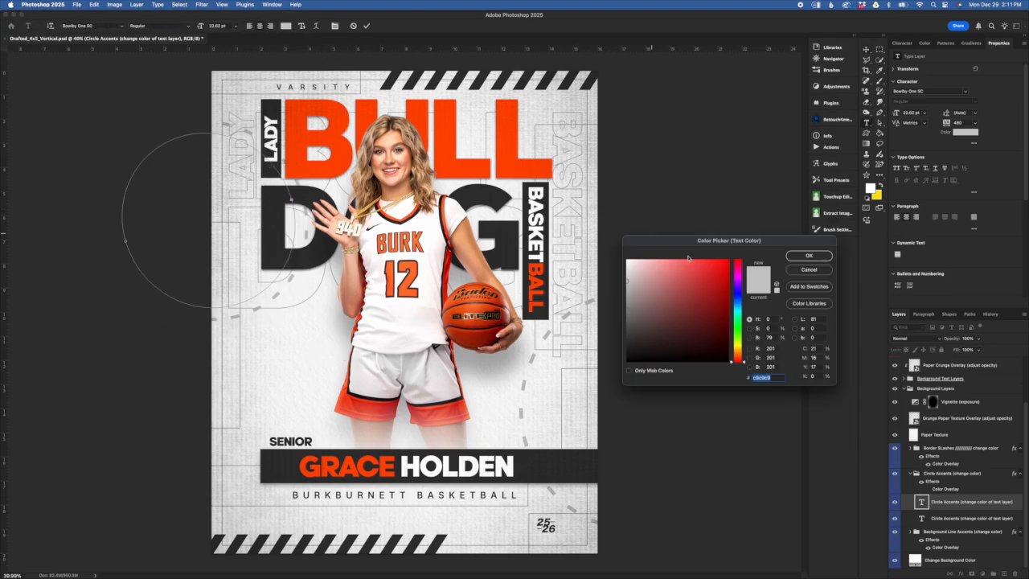
drag(714, 270, 730, 259)
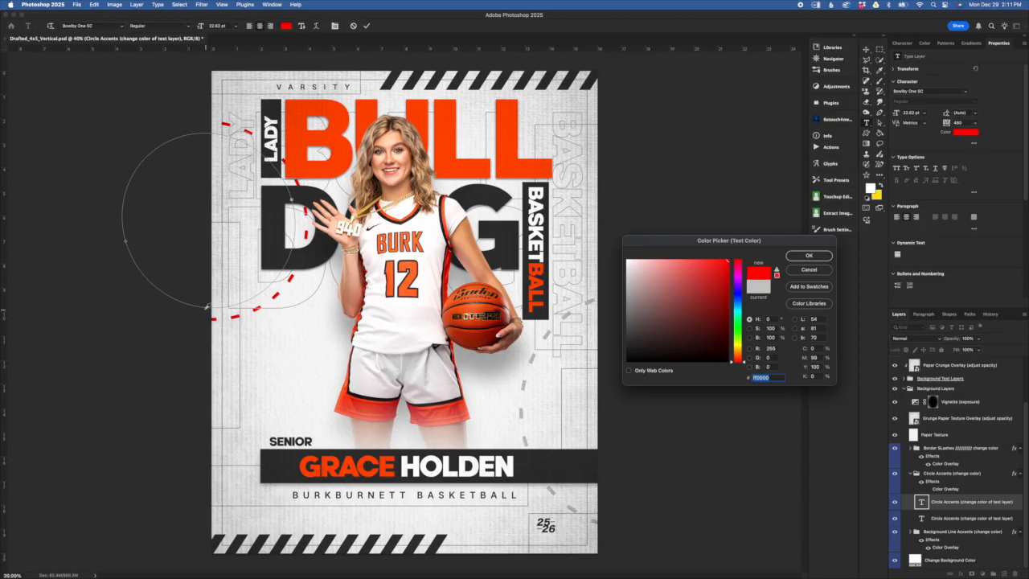
click(808, 270)
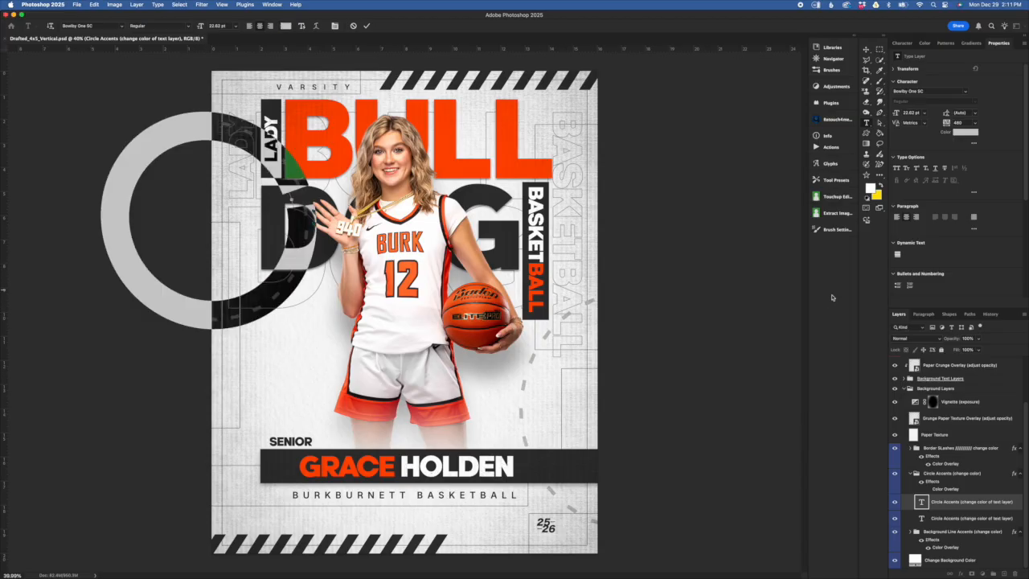
click(354, 26)
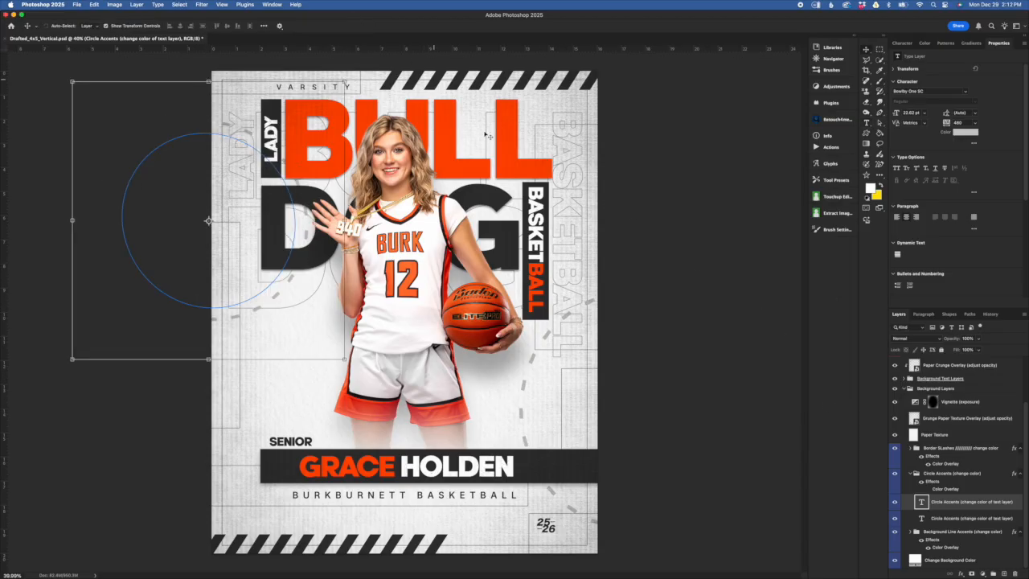
- Show the Character panel and collapse the Circle Accents group in the layer list
click(901, 45)
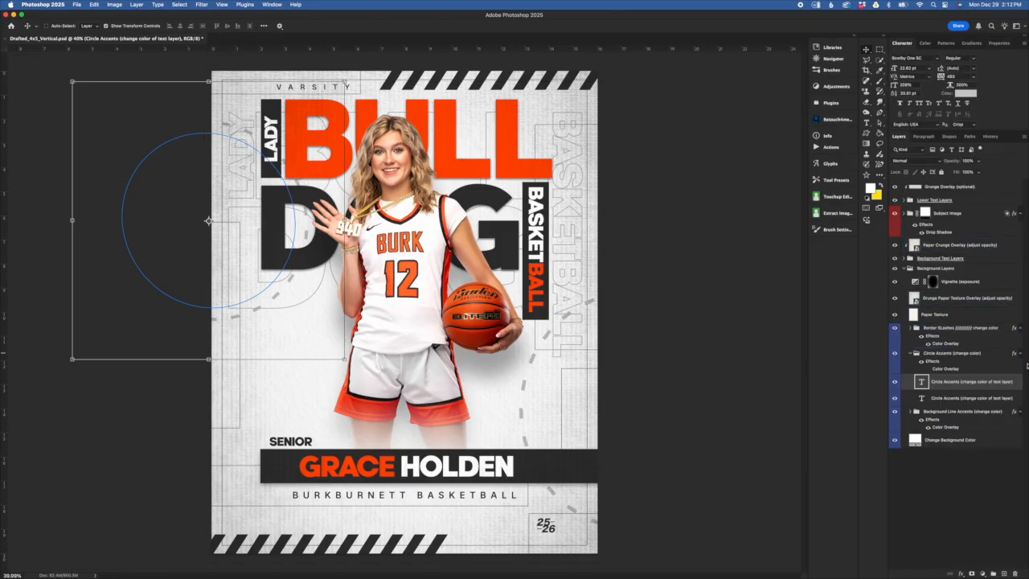
click(942, 394)
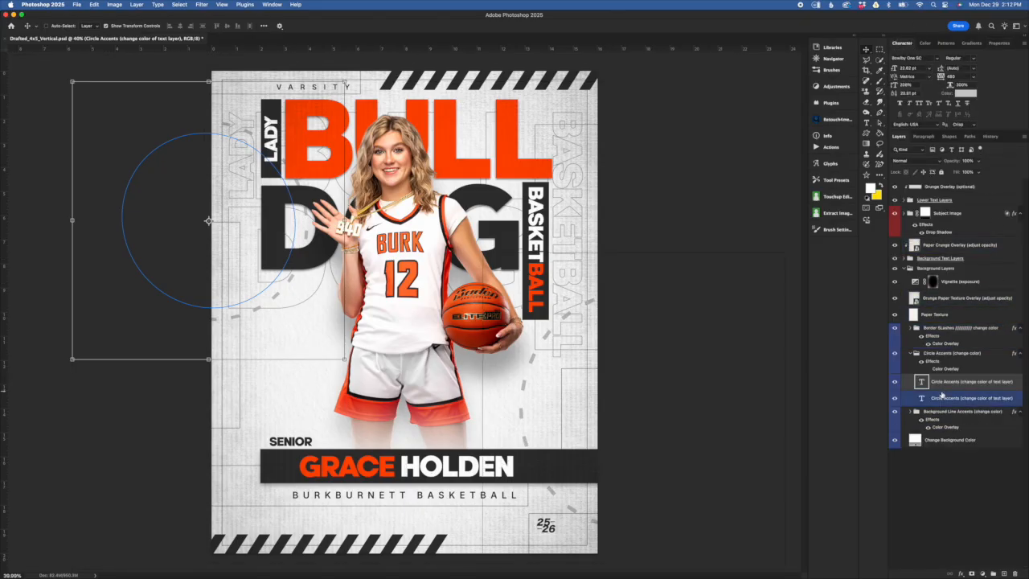
click(932, 366)
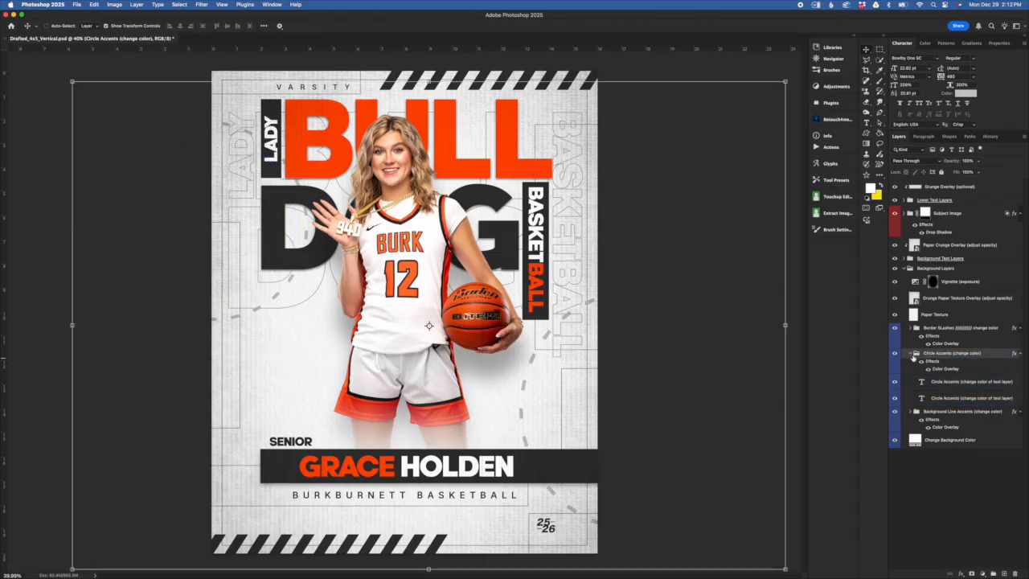
click(911, 353)
click(961, 329)
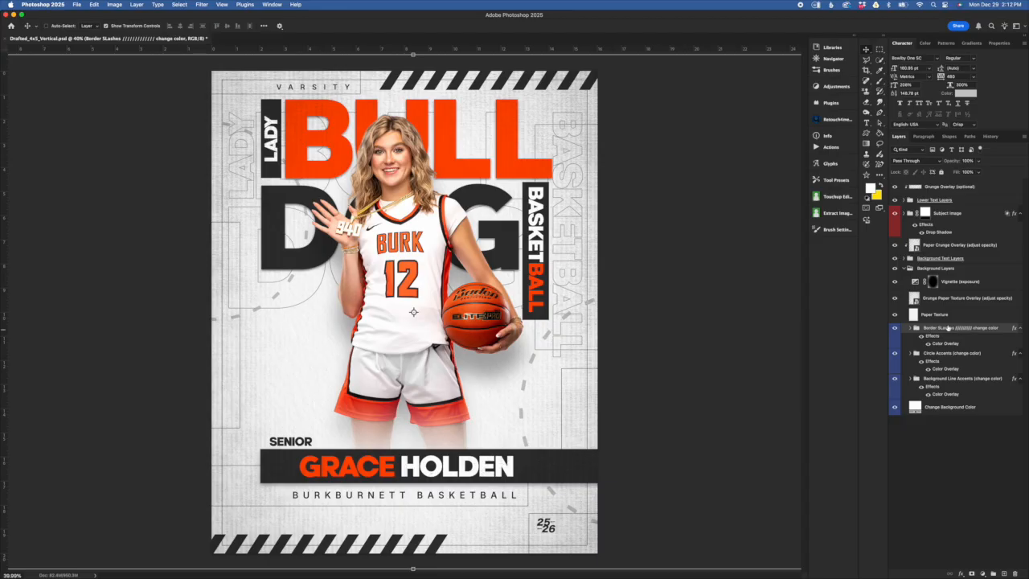
- Toggle the Border Slashes group's visibility to compare, then expand it to show its slash layers
click(936, 315)
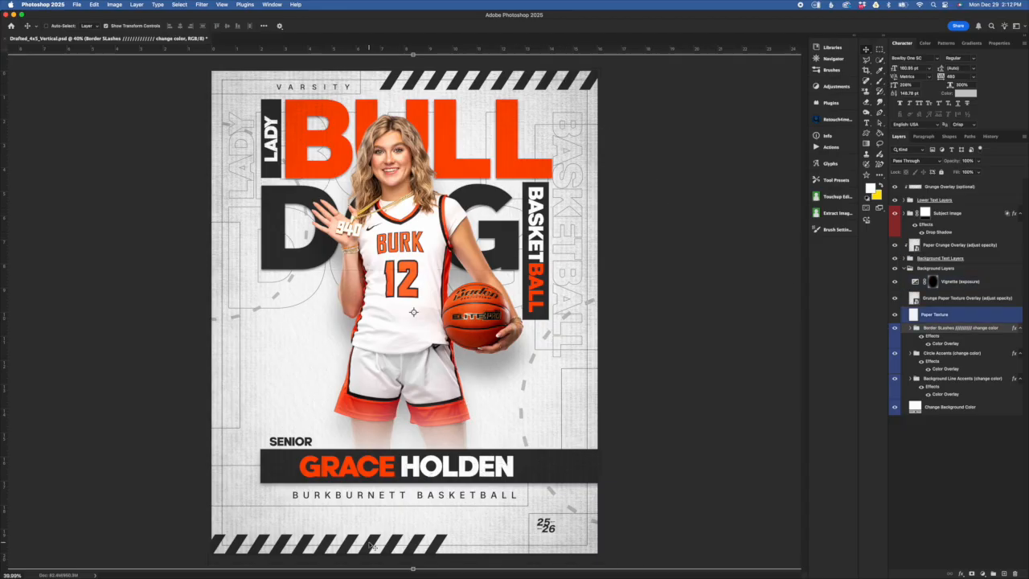
click(896, 328)
click(895, 328)
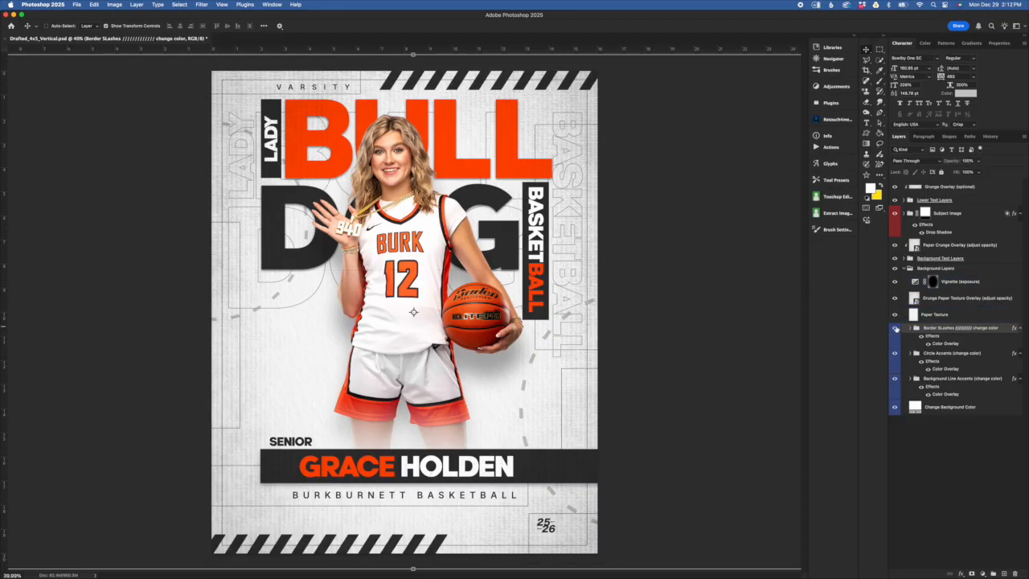
click(910, 328)
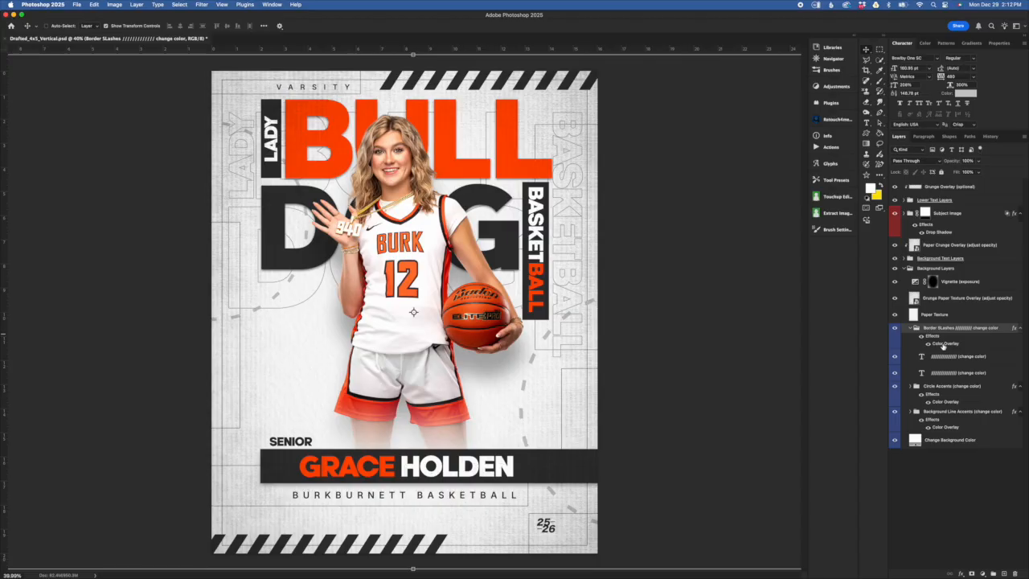
- Preview red in the slashes' Color Overlay, cancel it, then switch the overlay effect off
double_click(943, 345)
click(848, 297)
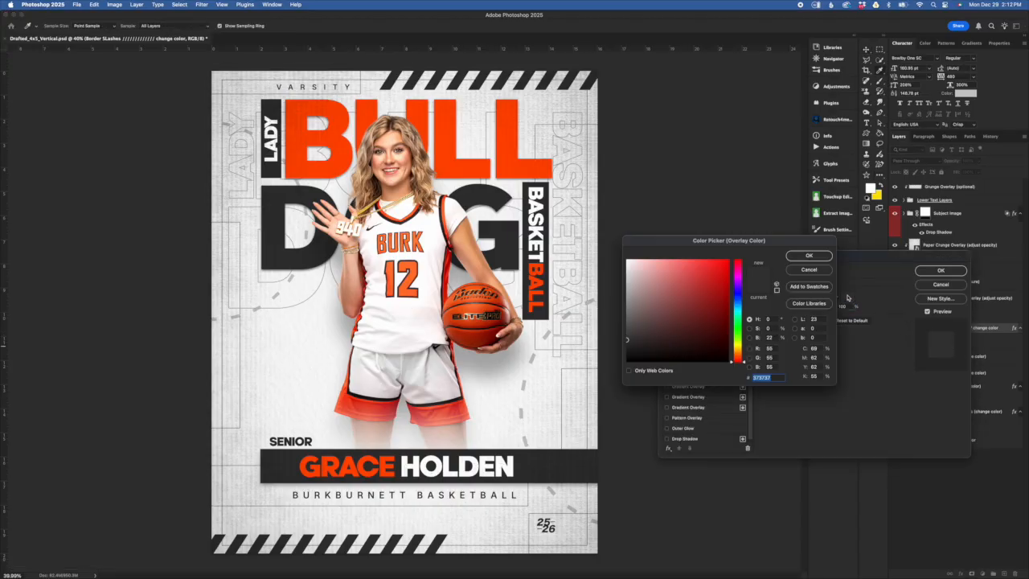
drag(701, 281, 730, 259)
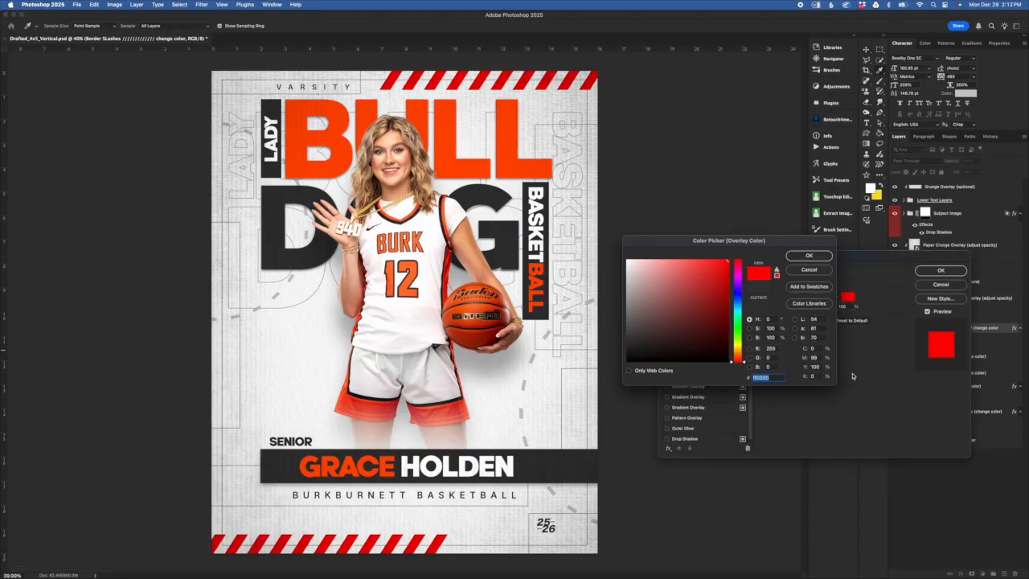
click(941, 285)
click(927, 344)
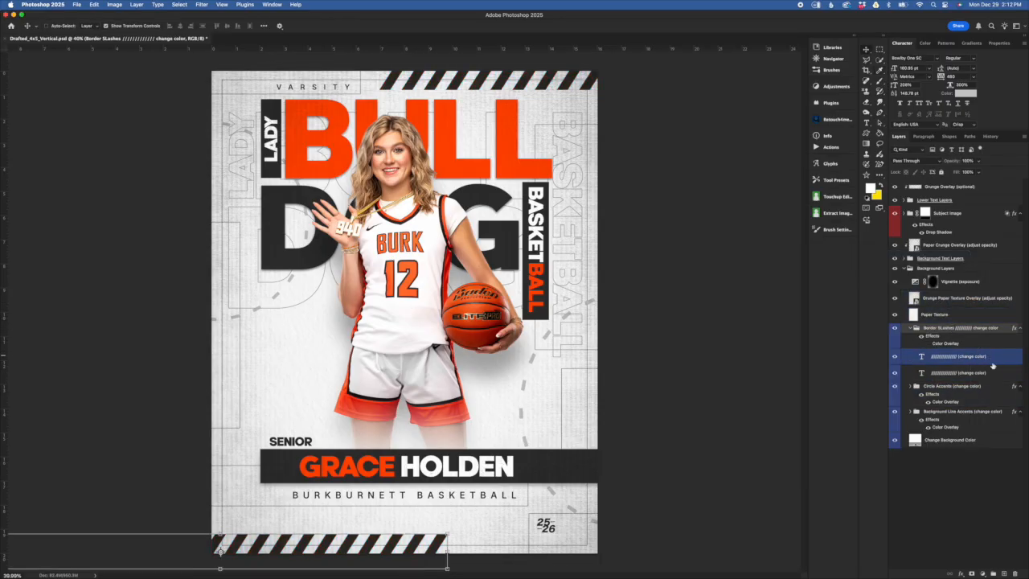
- Preview yellow as the bottom slashes' text colour, then cancel to keep them dark
click(975, 374)
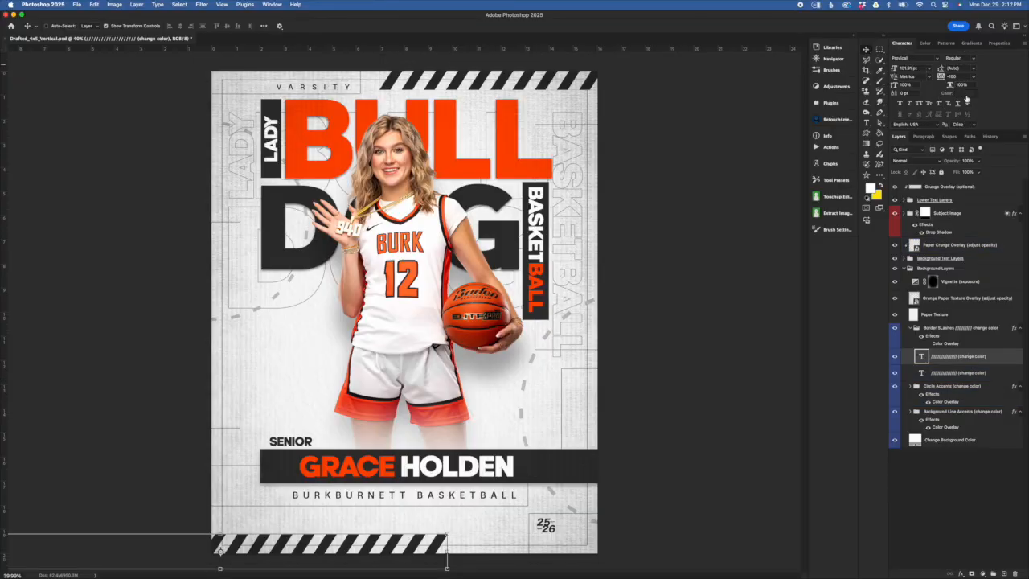
click(967, 94)
drag(723, 307, 733, 256)
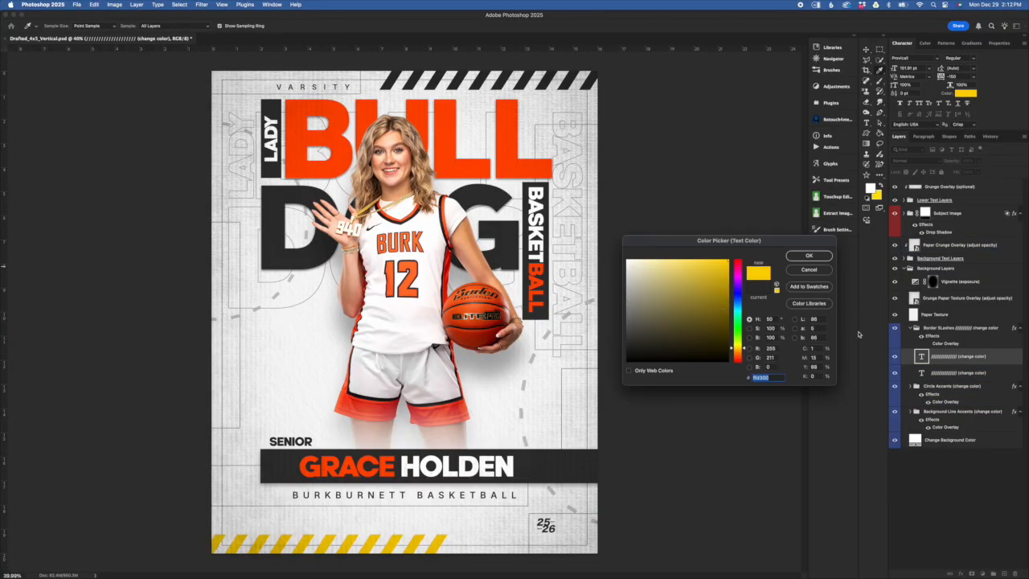
click(809, 270)
- Return to the Move tool and collapse the Border Slashes group
key(v)
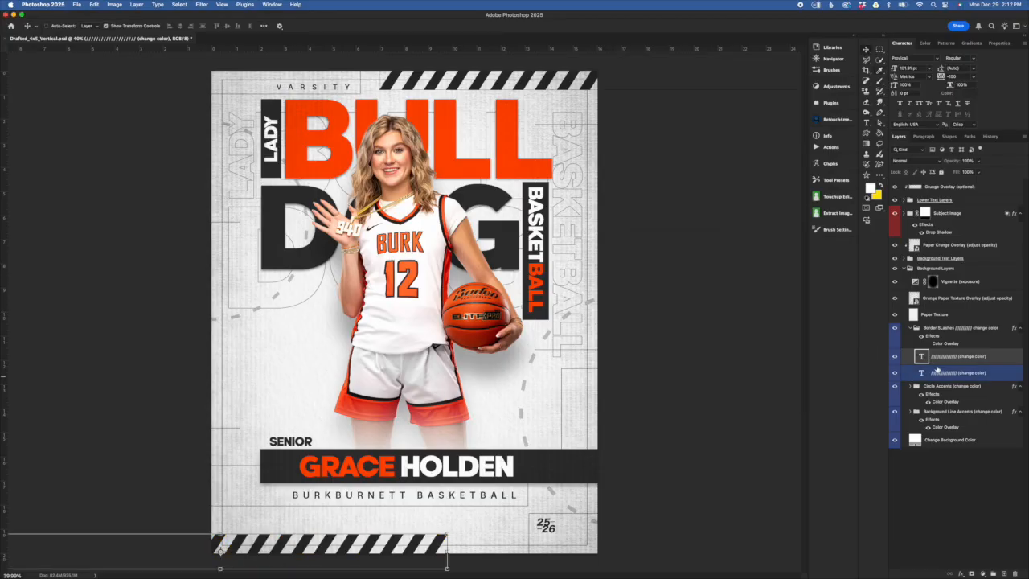
click(933, 343)
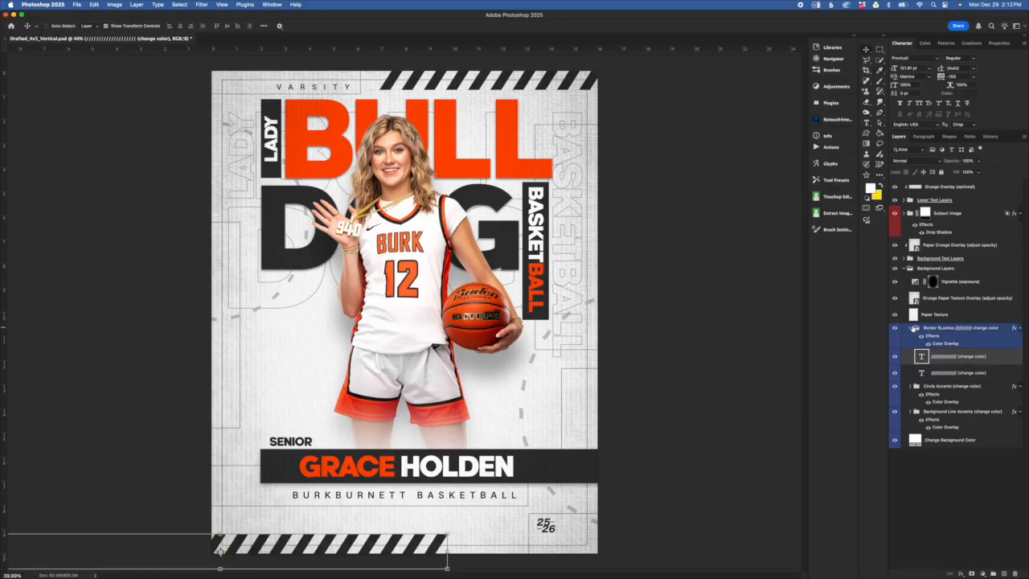
click(914, 328)
click(910, 329)
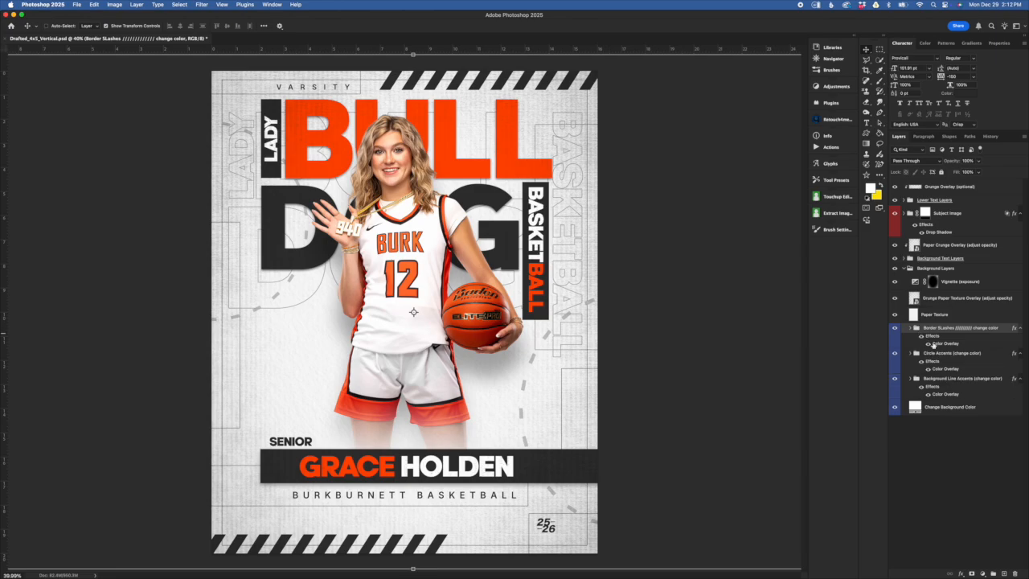
- Compare the poster with and without the Paper Texture layer, zoomed in for detail
click(987, 320)
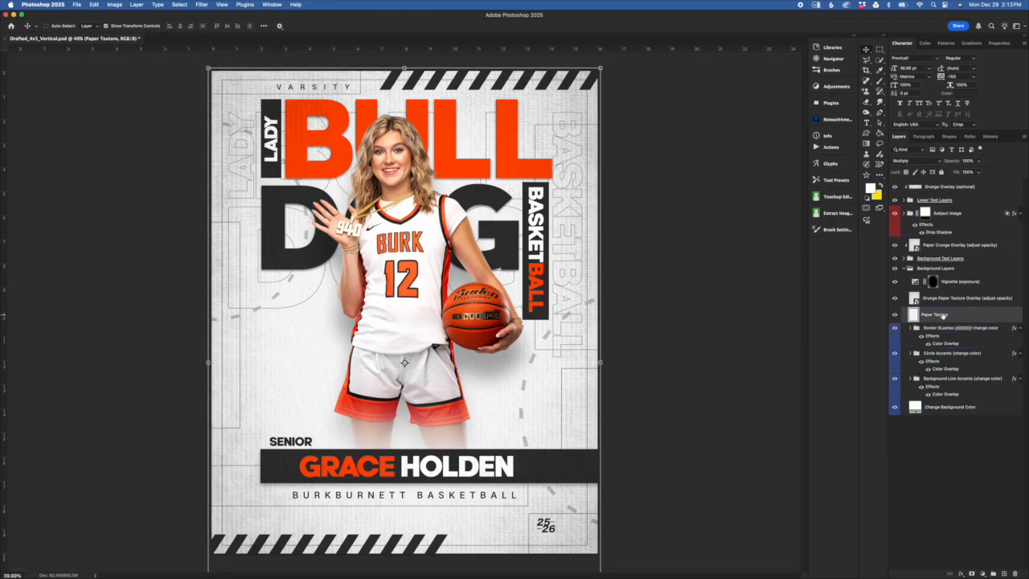
click(896, 315)
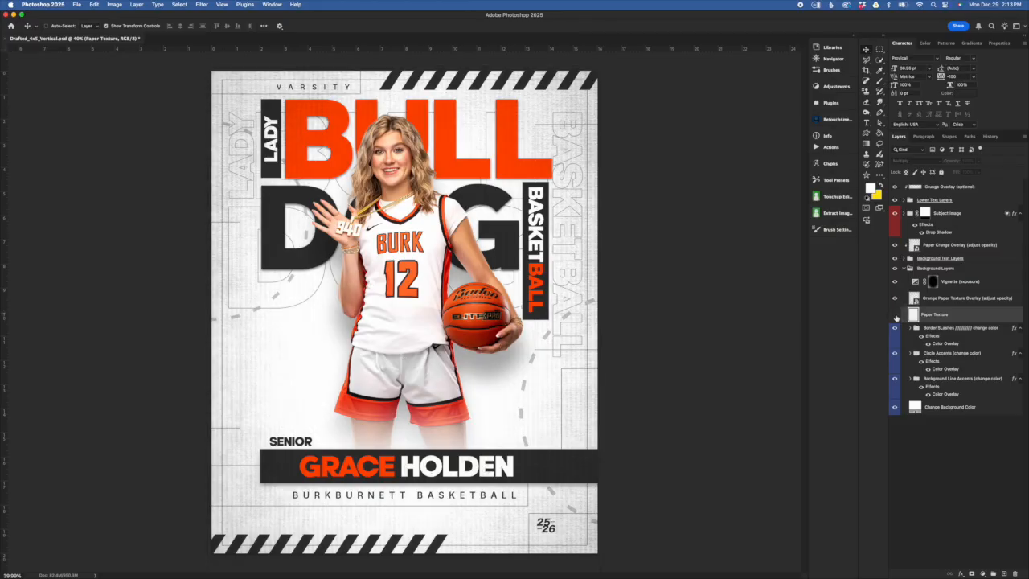
click(895, 315)
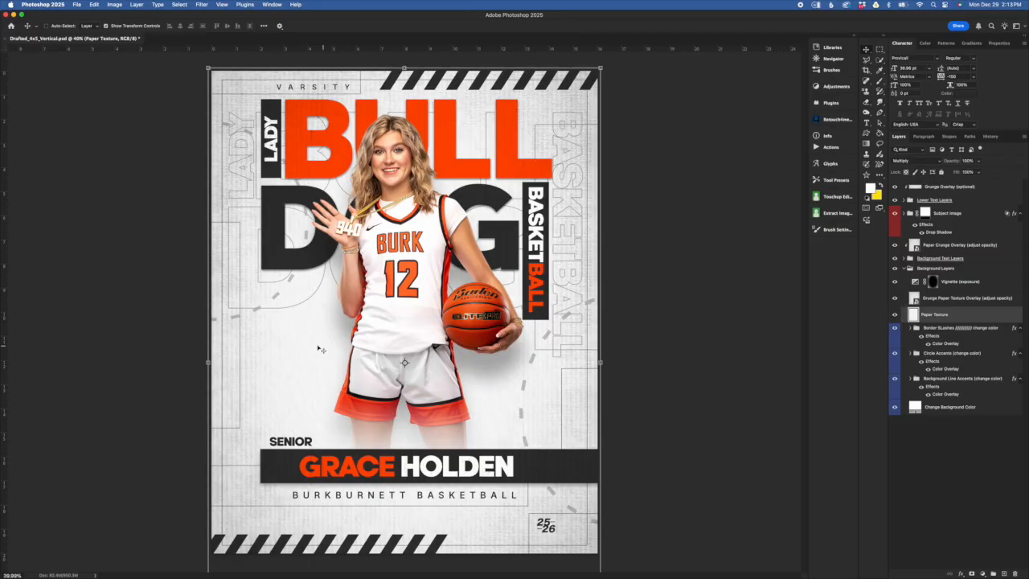
scroll(319, 347, up, 6)
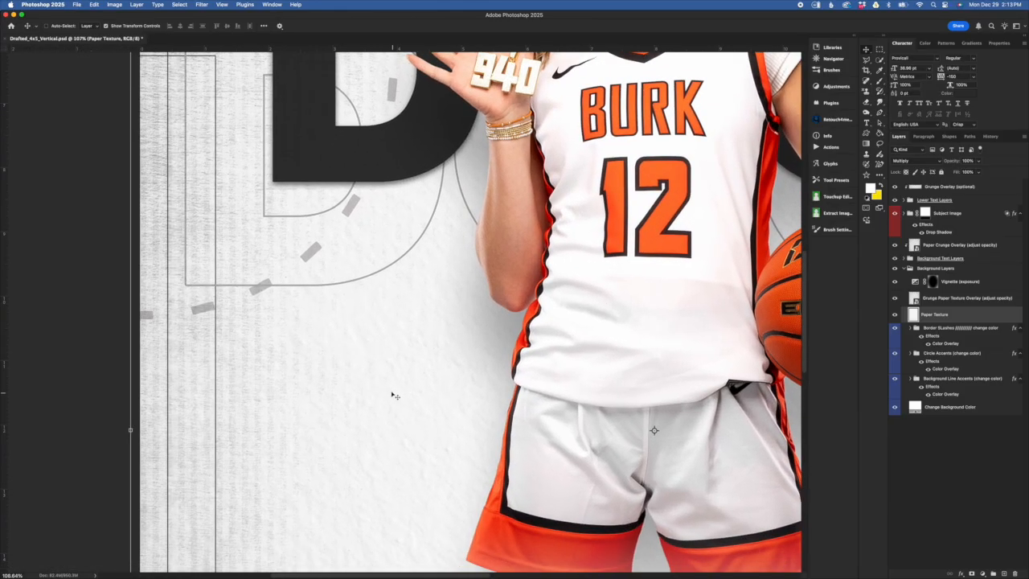
scroll(396, 389, up, 2)
scroll(397, 390, up, 1)
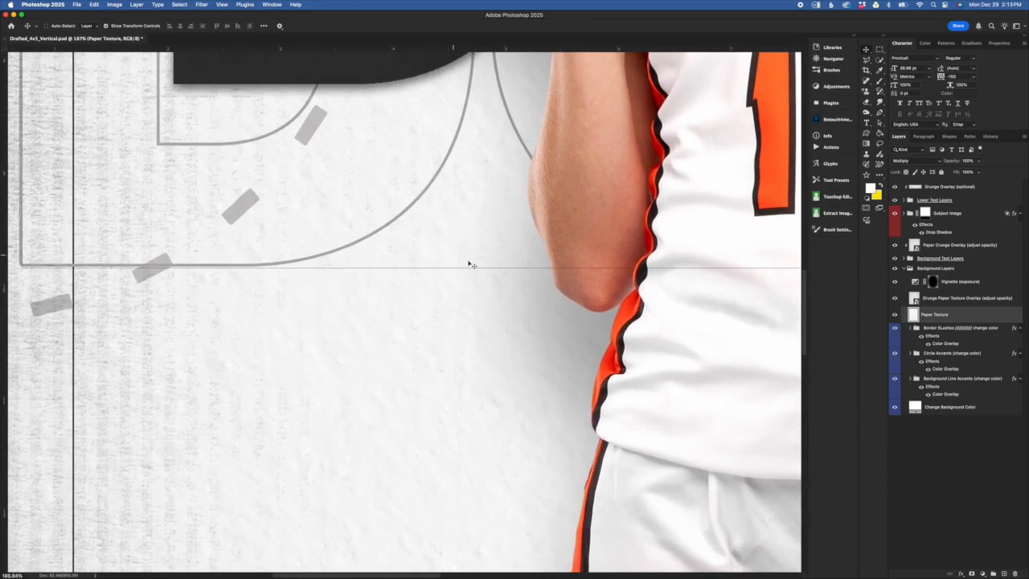
click(895, 316)
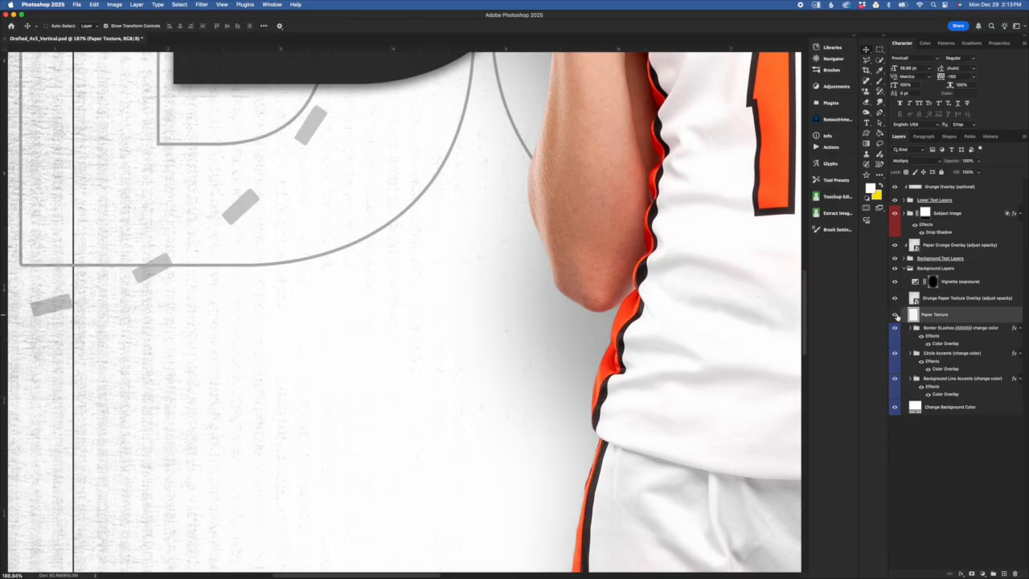
click(896, 315)
drag(958, 319, 976, 332)
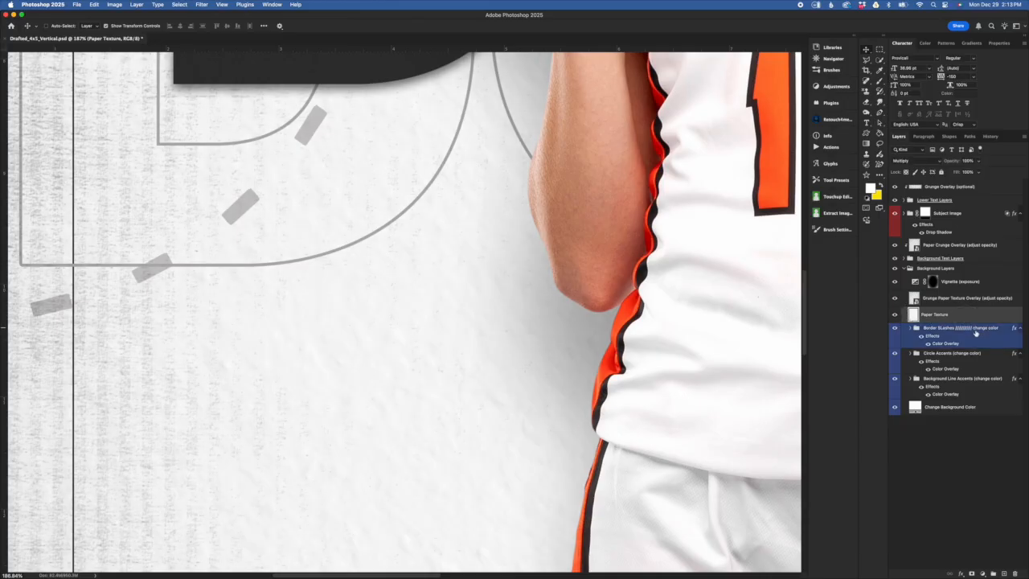
drag(911, 322, 935, 299)
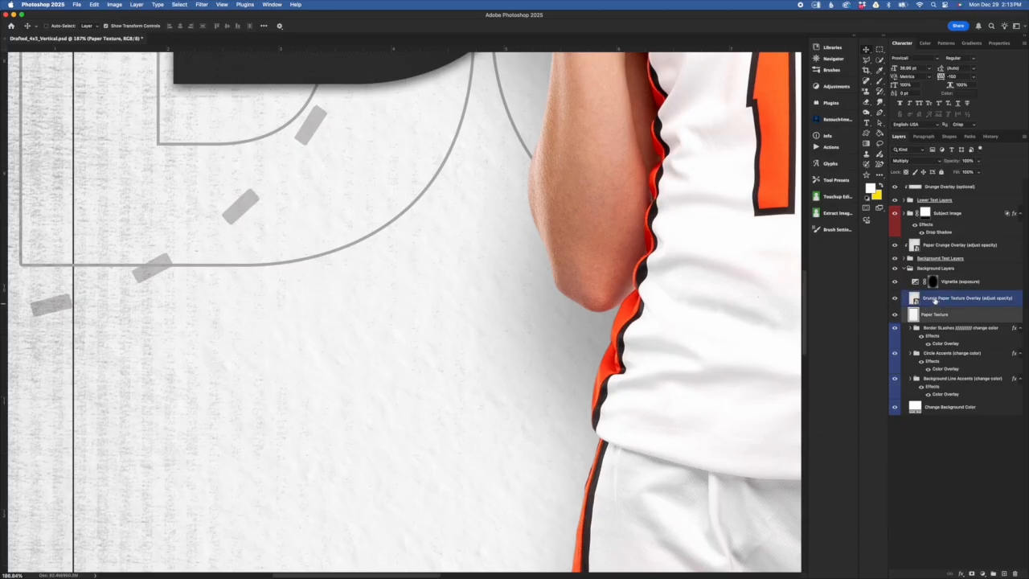
- Set the Grunge Paper Texture Overlay to 100% opacity and fit the poster on screen
click(938, 300)
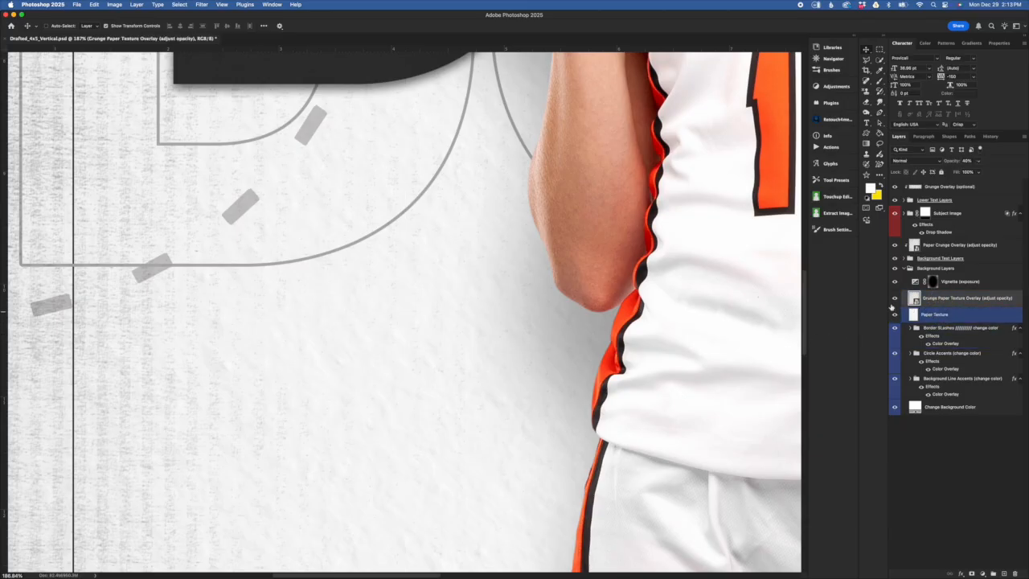
scroll(746, 361, down, 3)
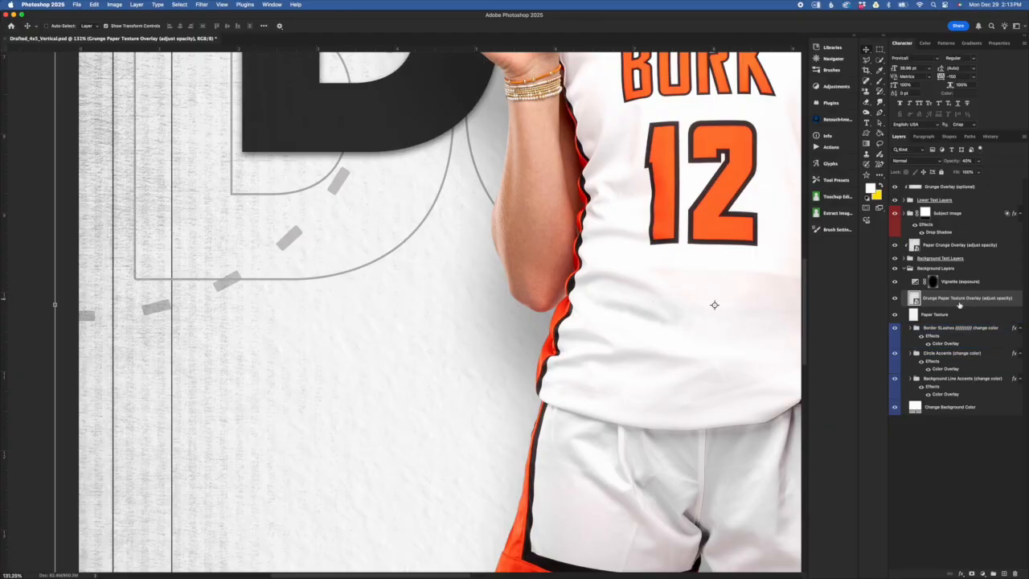
click(957, 314)
scroll(533, 372, down, 5)
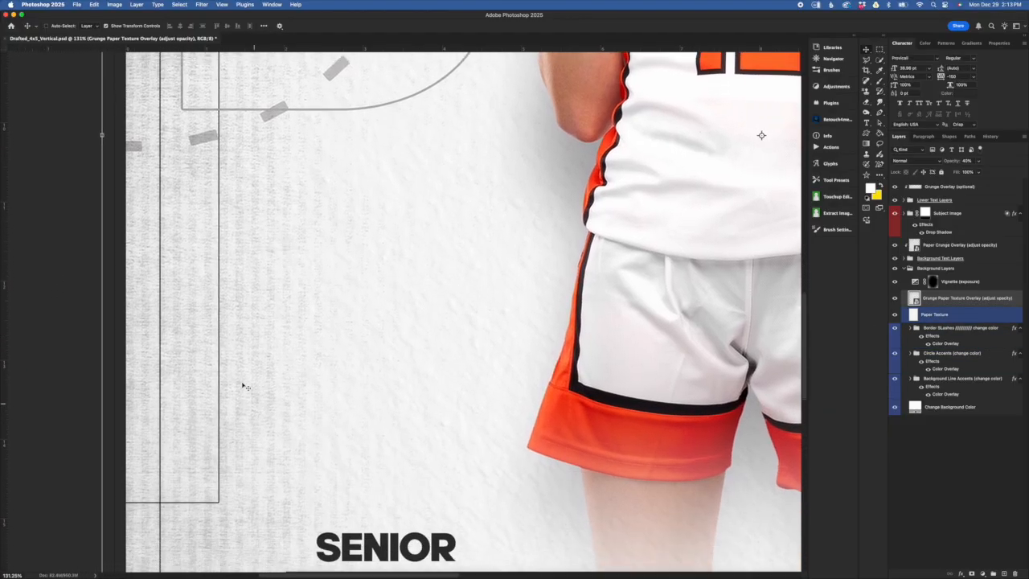
scroll(238, 369, down, 5)
scroll(275, 423, down, 2)
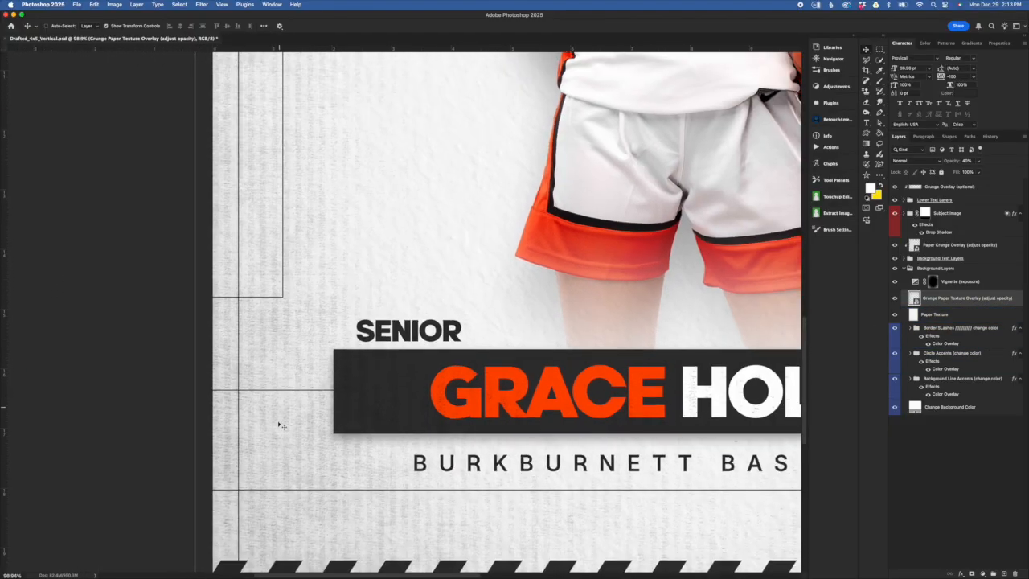
scroll(336, 545, down, 8)
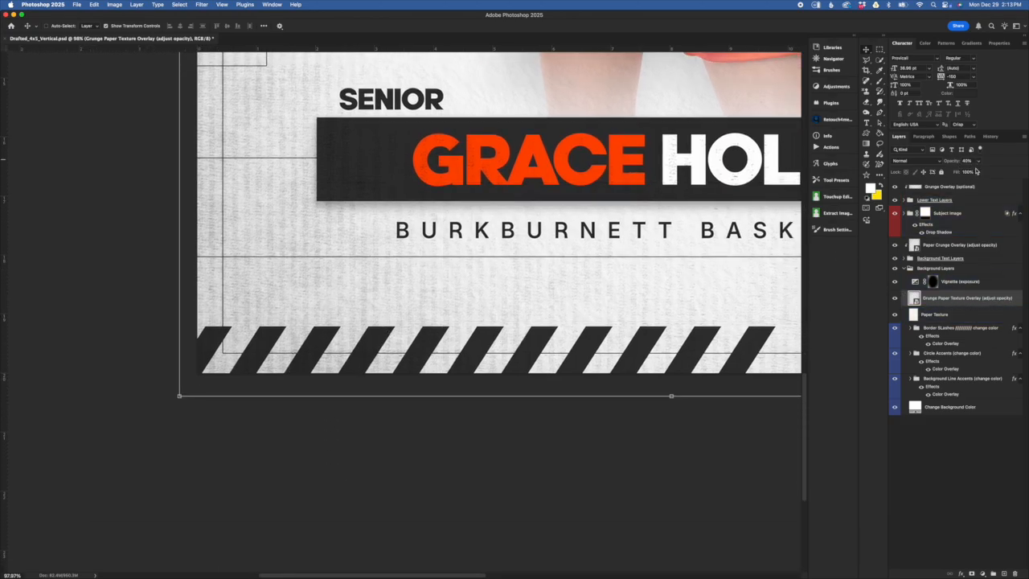
drag(949, 161, 1026, 157)
key(super+0)
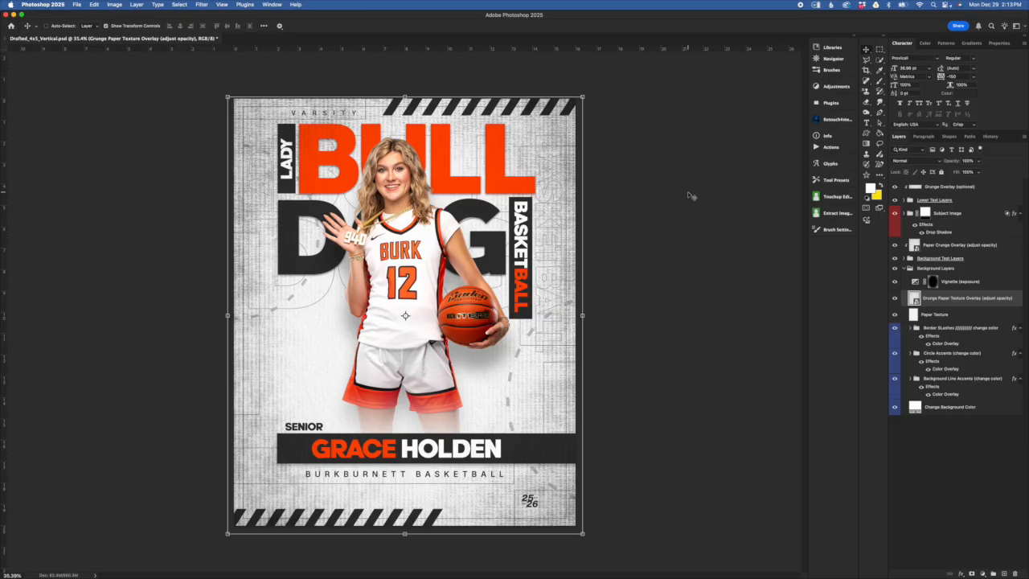
key(super+z)
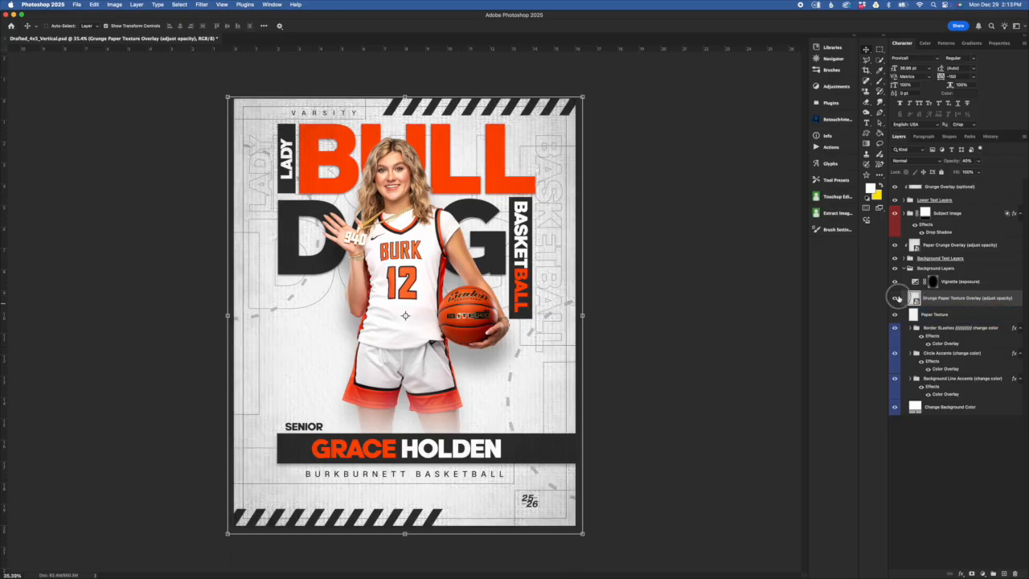
click(895, 298)
click(900, 311)
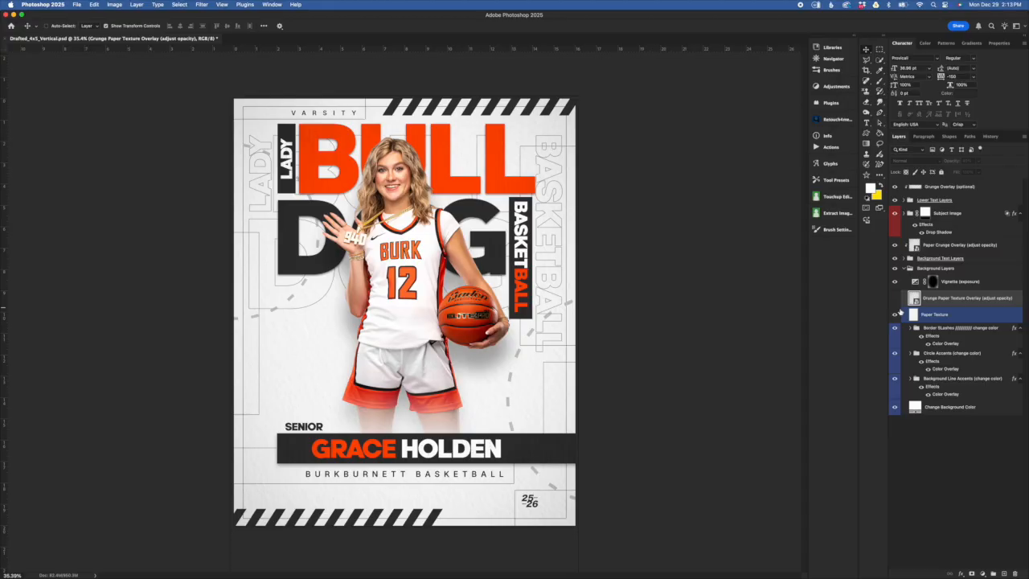
click(896, 298)
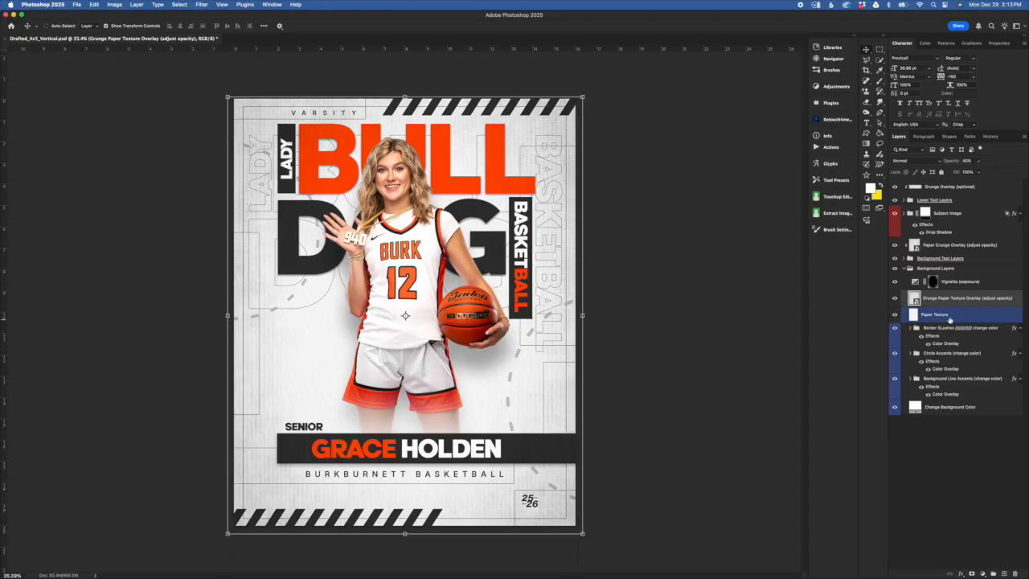
click(956, 283)
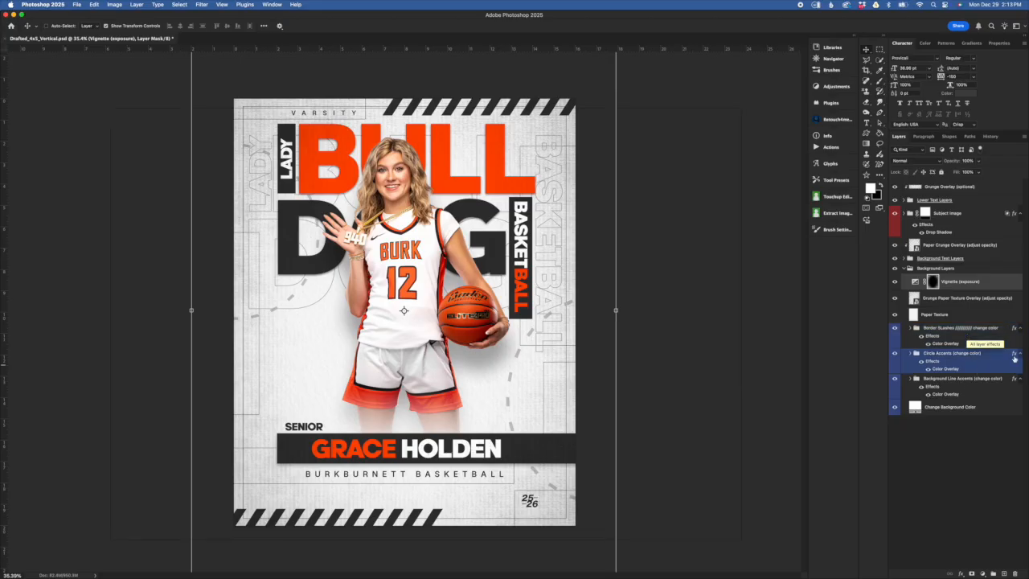
click(917, 282)
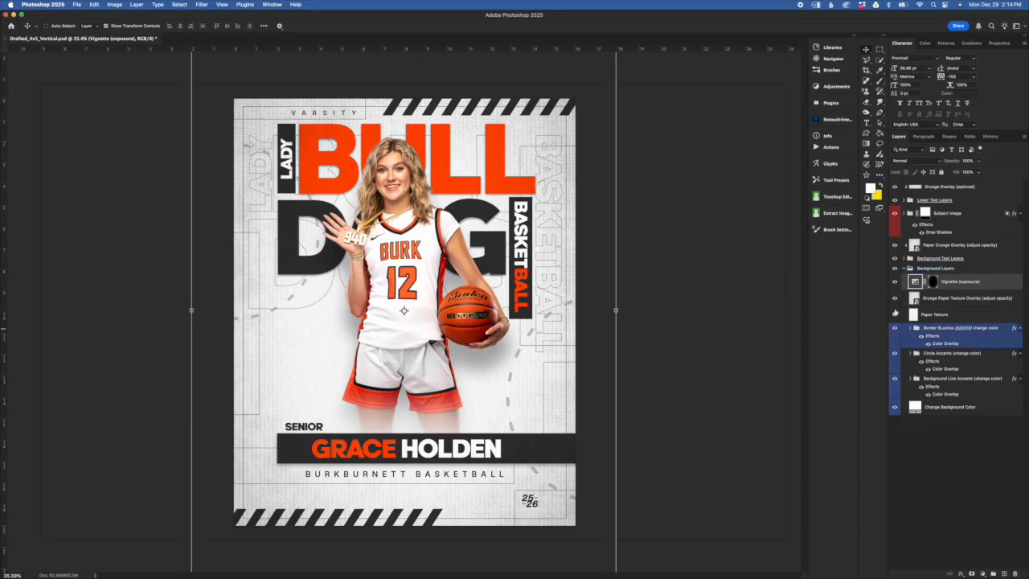
click(895, 282)
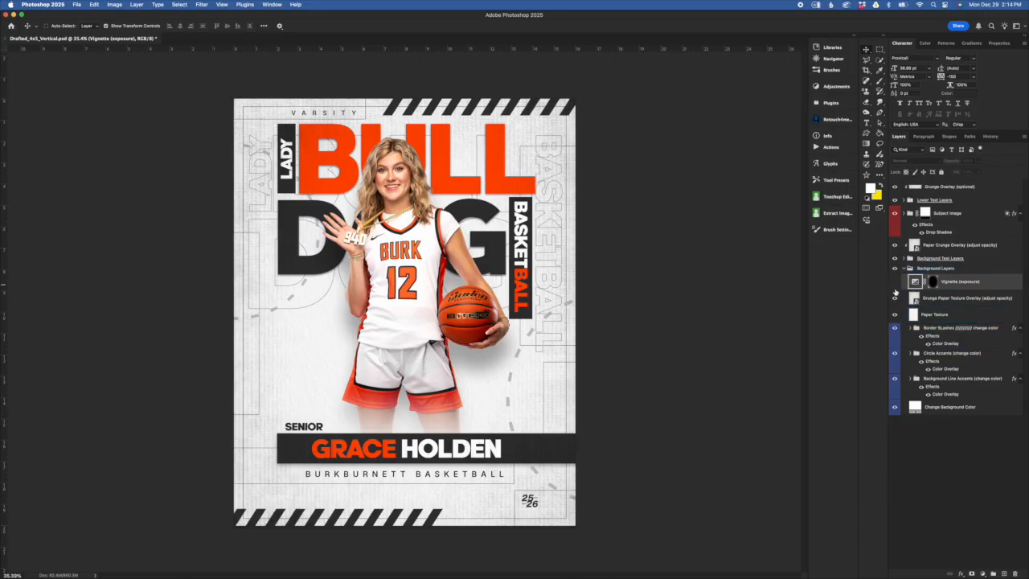
click(895, 282)
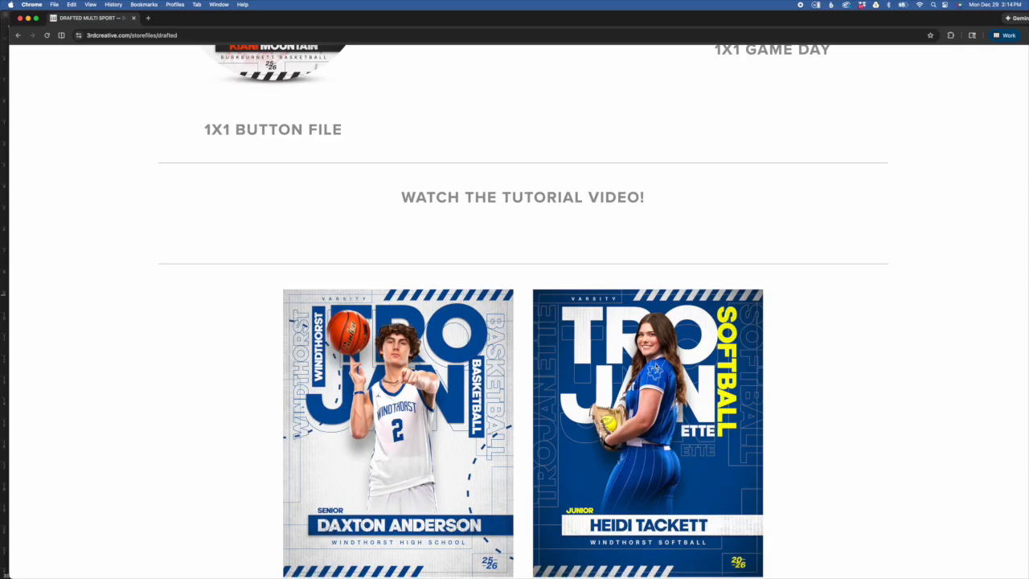
scroll(756, 257, down, 2)
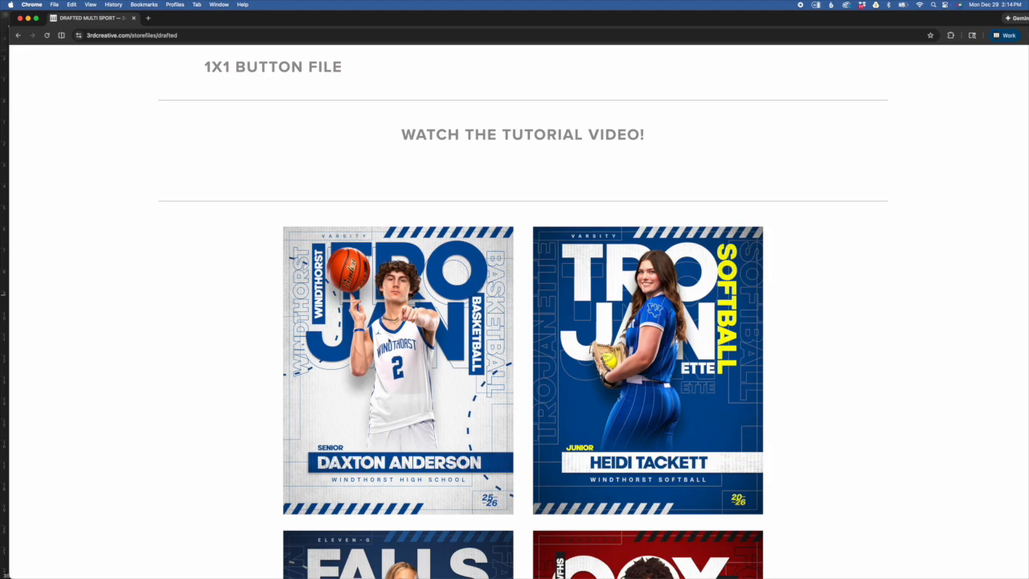
scroll(629, 416, down, 5)
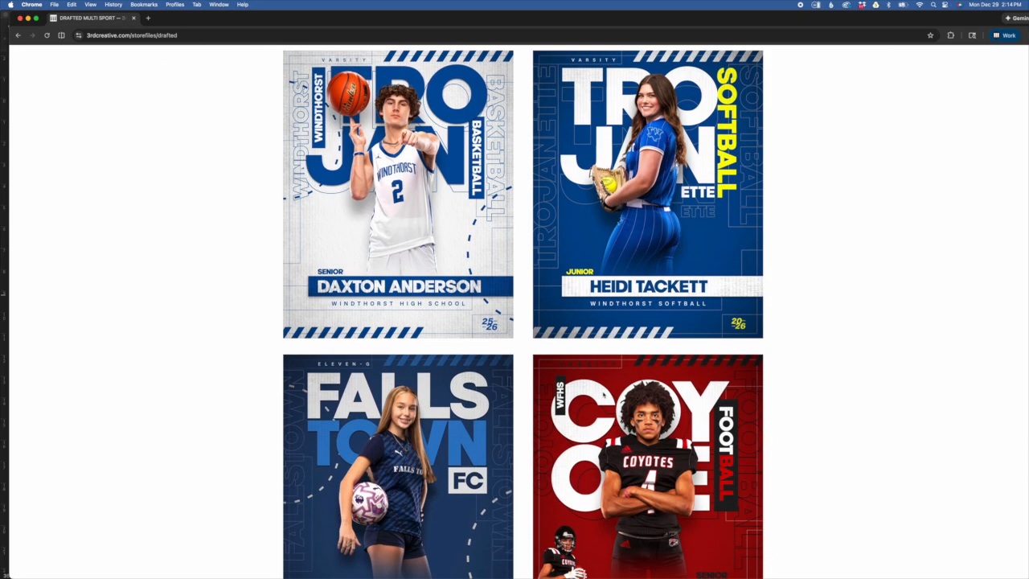
scroll(632, 417, down, 10)
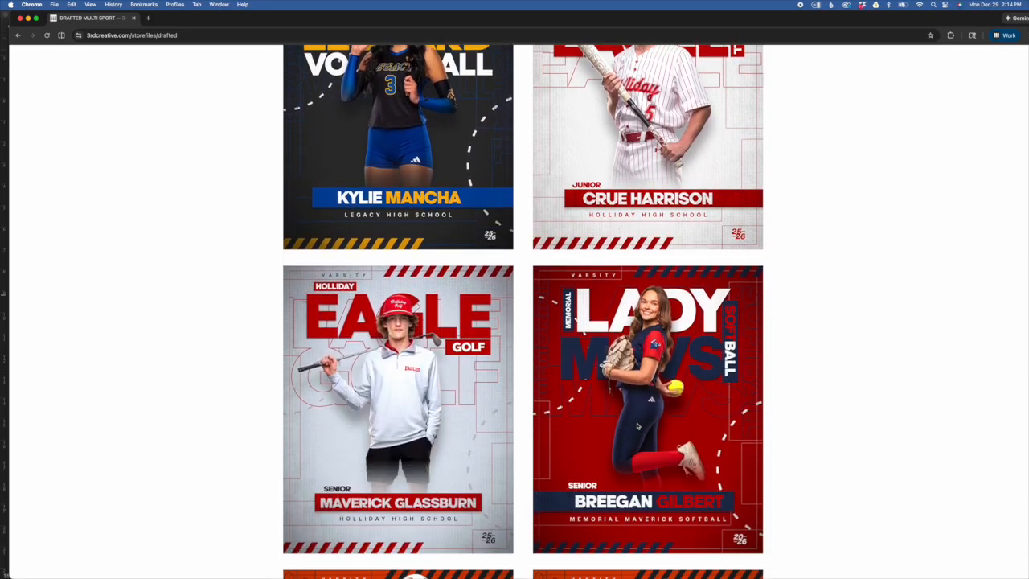
scroll(637, 426, up, 10)
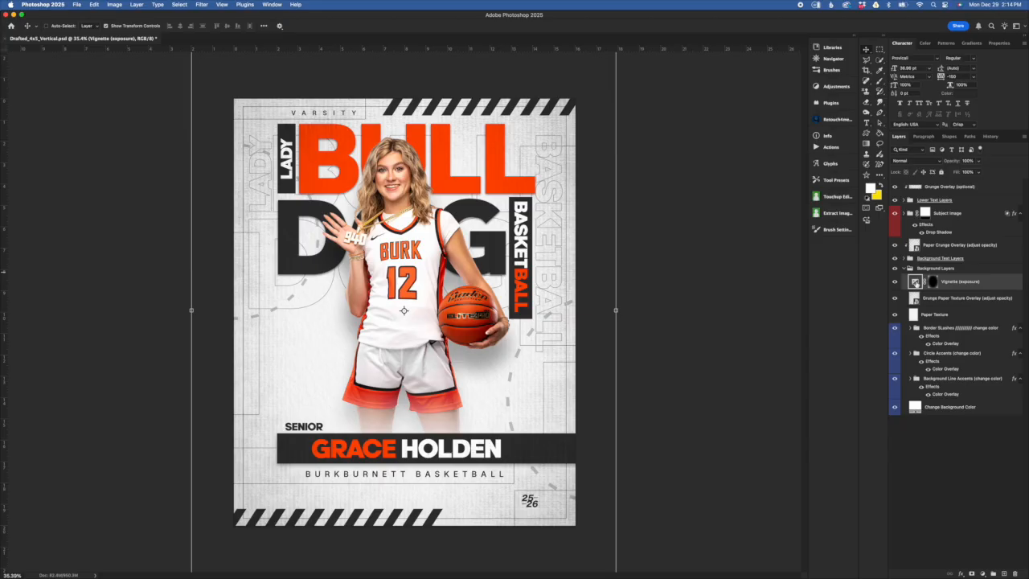
- Test darker and brighter Vignette exposure values, then undo back to the original -0.40
double_click(915, 282)
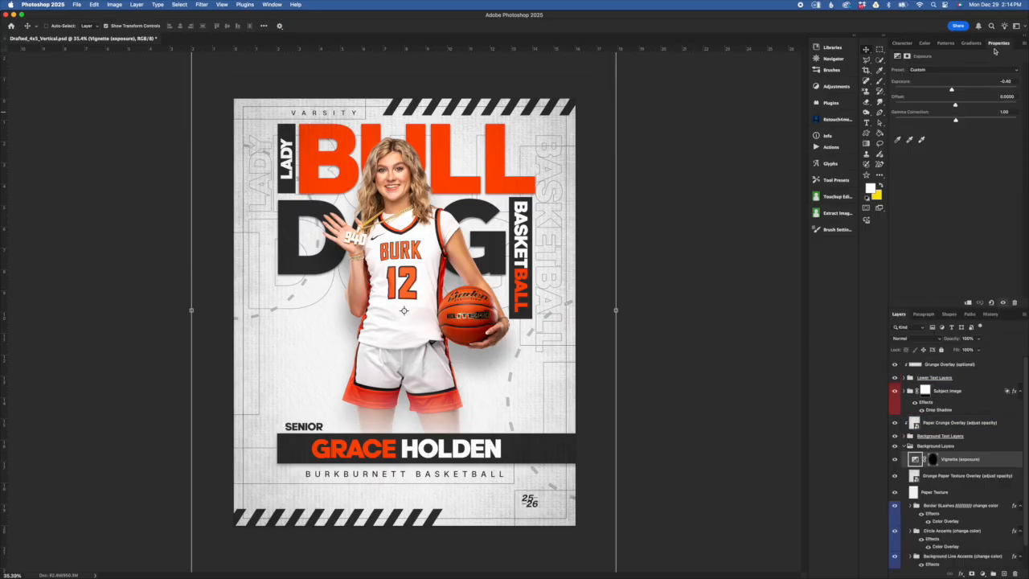
mouse_move(998, 49)
mouse_down()
mouse_move(803, 161)
mouse_move(647, 233)
mouse_move(900, 120)
mouse_move(995, 45)
mouse_up()
mouse_move(952, 90)
mouse_down()
mouse_move(915, 93)
mouse_move(957, 92)
mouse_up()
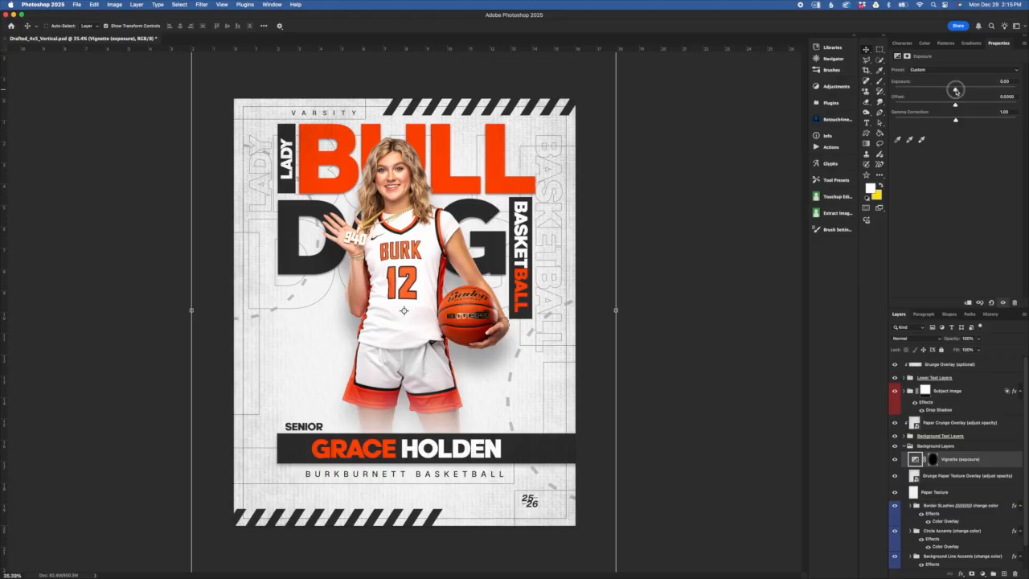
drag(955, 90, 959, 90)
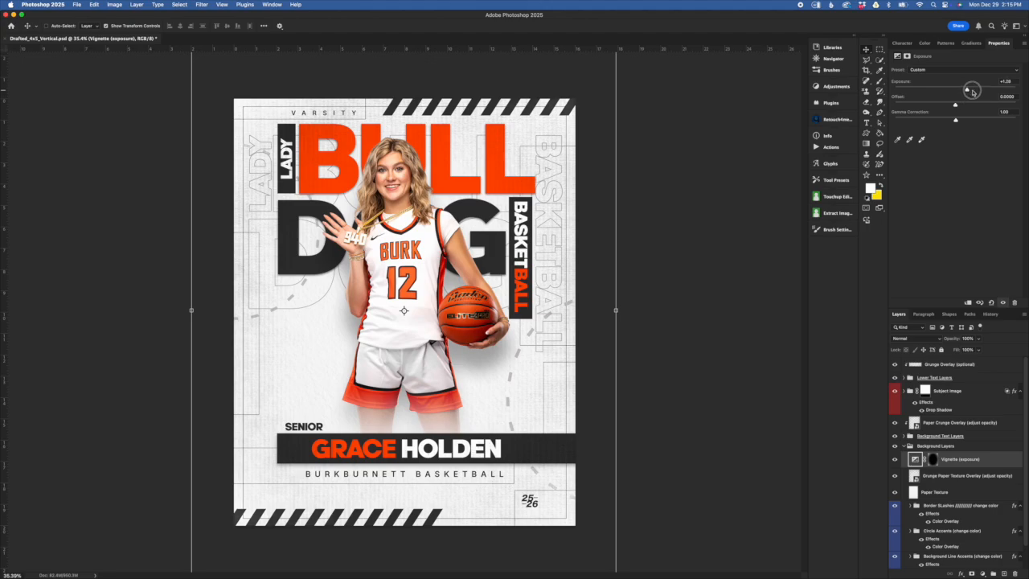
mouse_move(971, 91)
mouse_down()
mouse_move(1003, 90)
mouse_move(957, 106)
mouse_up()
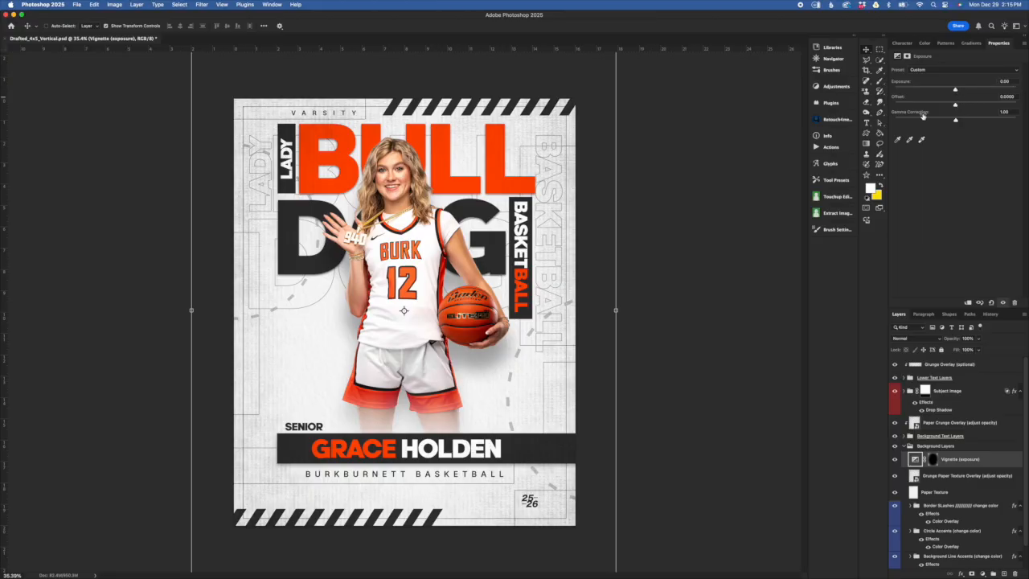
mouse_move(954, 91)
mouse_down()
mouse_move(925, 88)
mouse_move(948, 88)
mouse_up()
key(super+z)
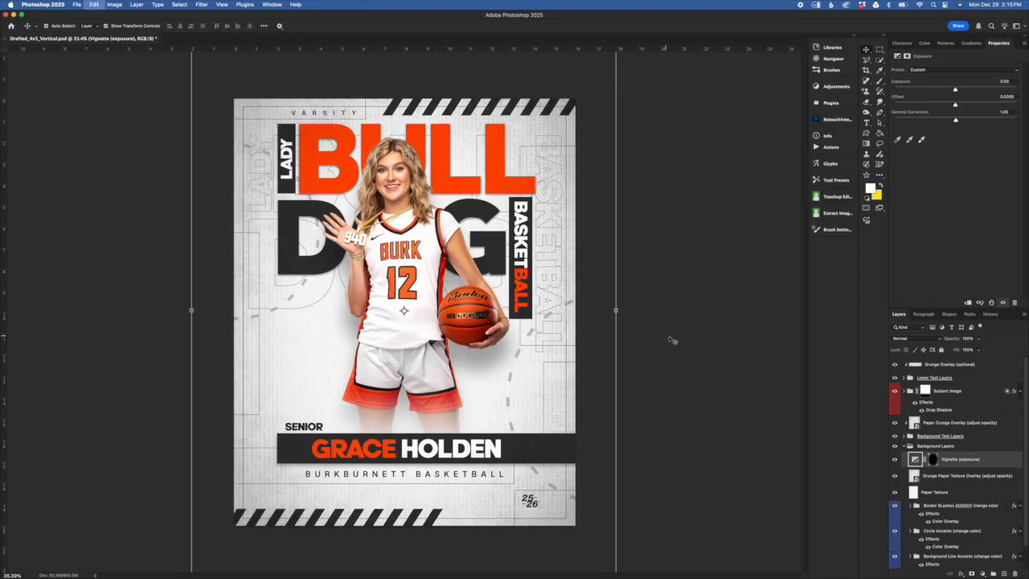
key(super+z)
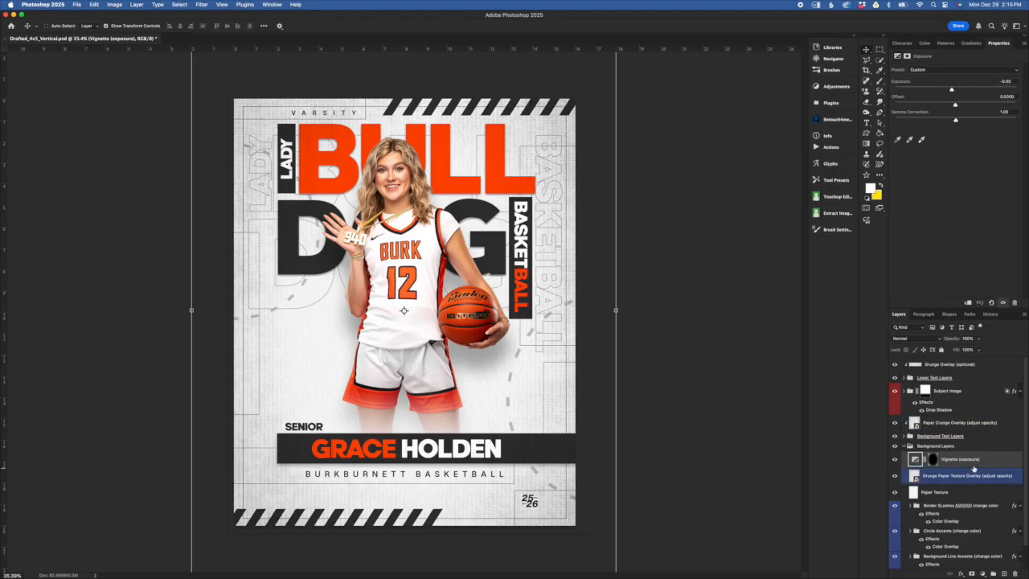
click(935, 447)
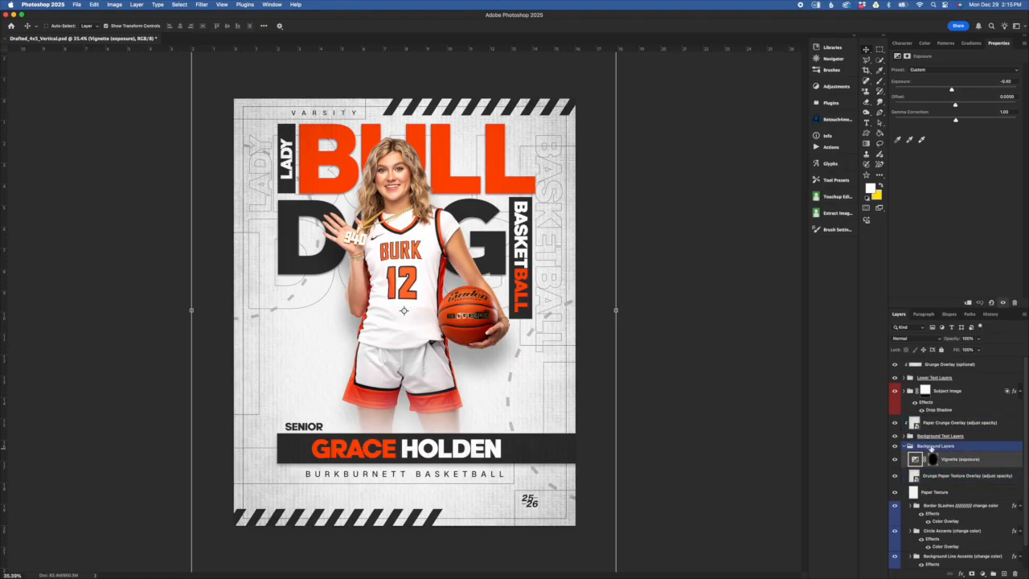
- Collapse Background Layers and expand the Background Text Layers group
click(906, 448)
click(939, 436)
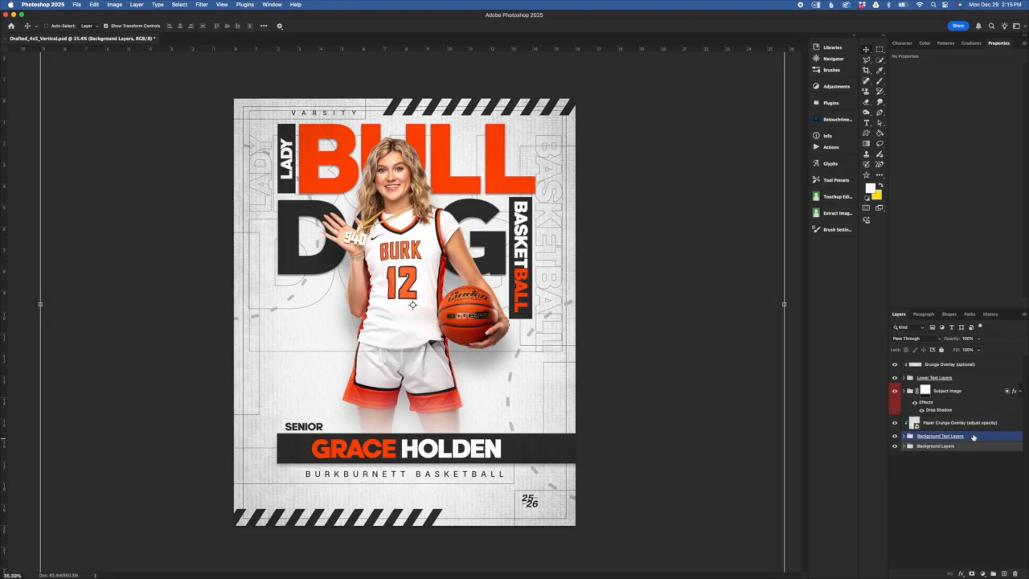
click(906, 435)
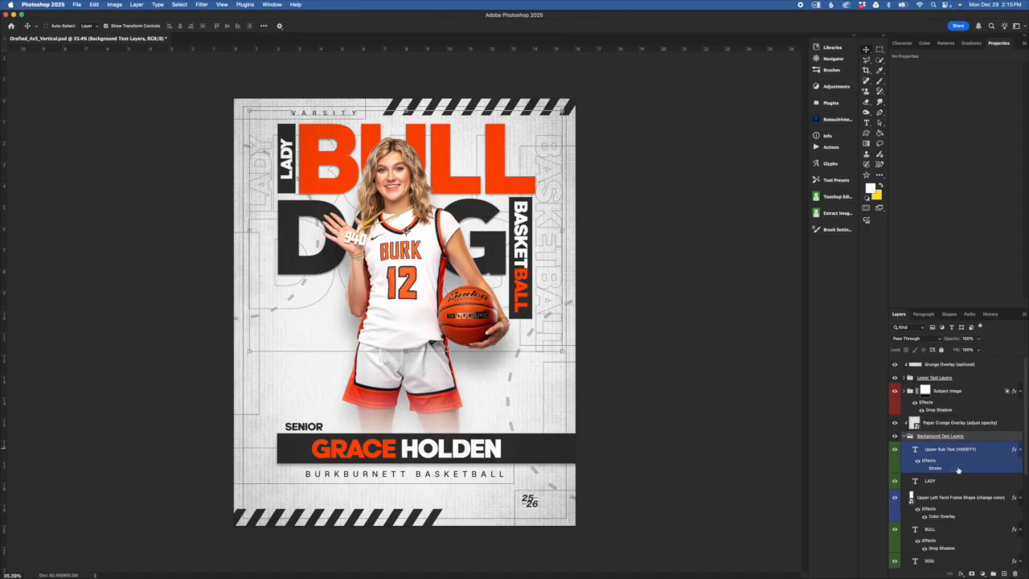
- Toggle the Background Text Layers group off and on to compare the outlined background text
click(894, 436)
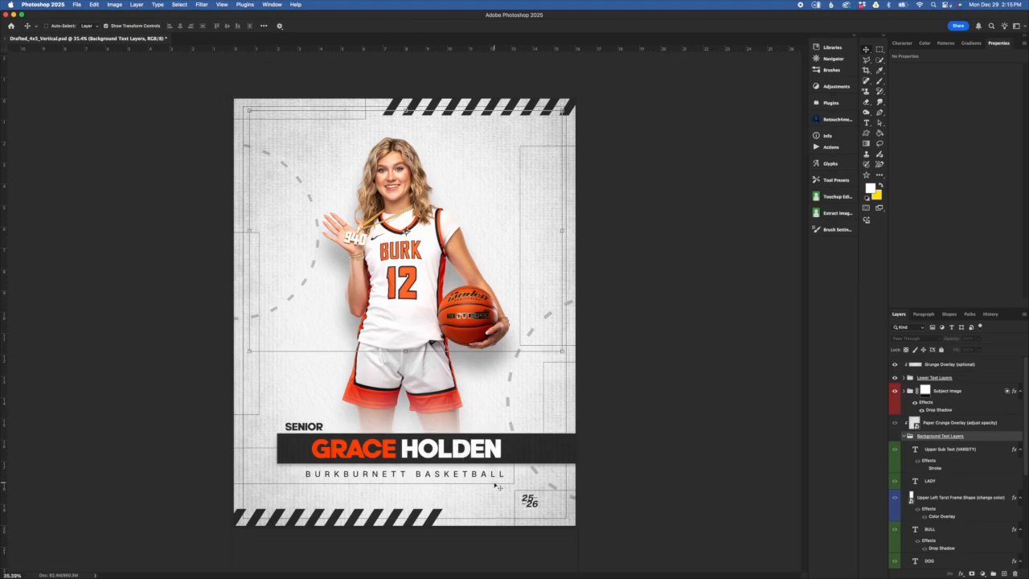
click(962, 375)
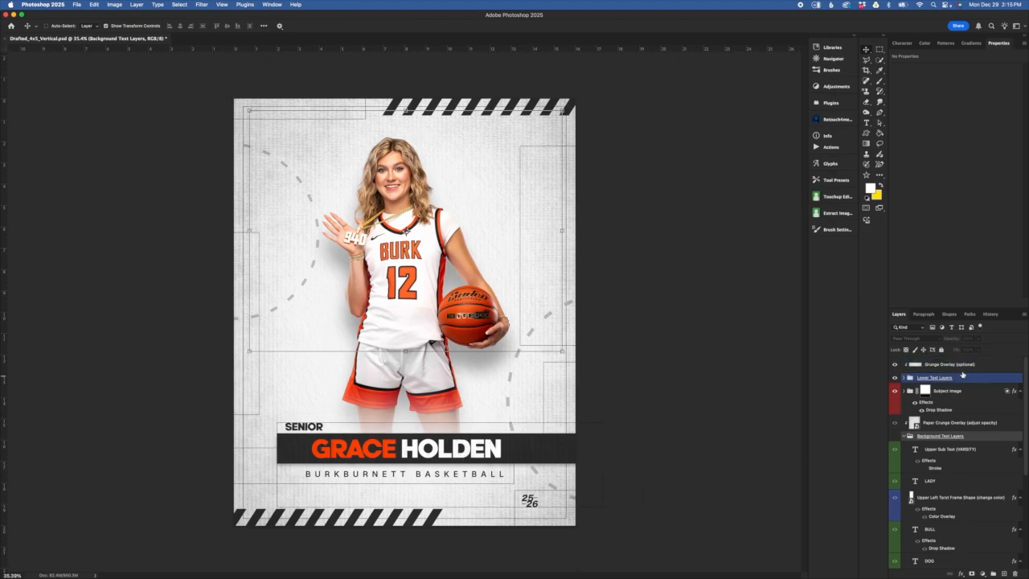
click(895, 438)
click(895, 439)
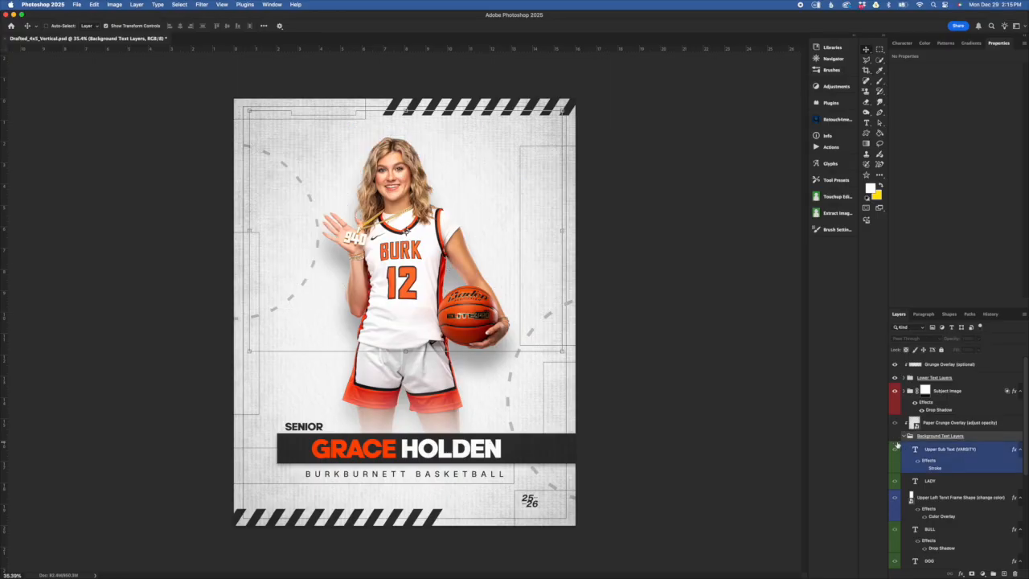
click(895, 438)
click(308, 137)
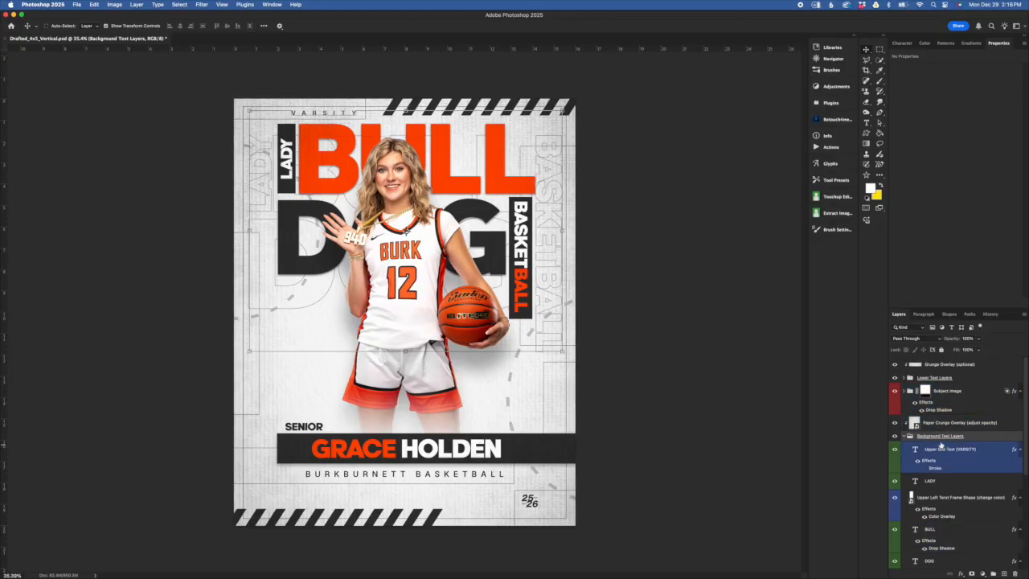
scroll(978, 386, down, 5)
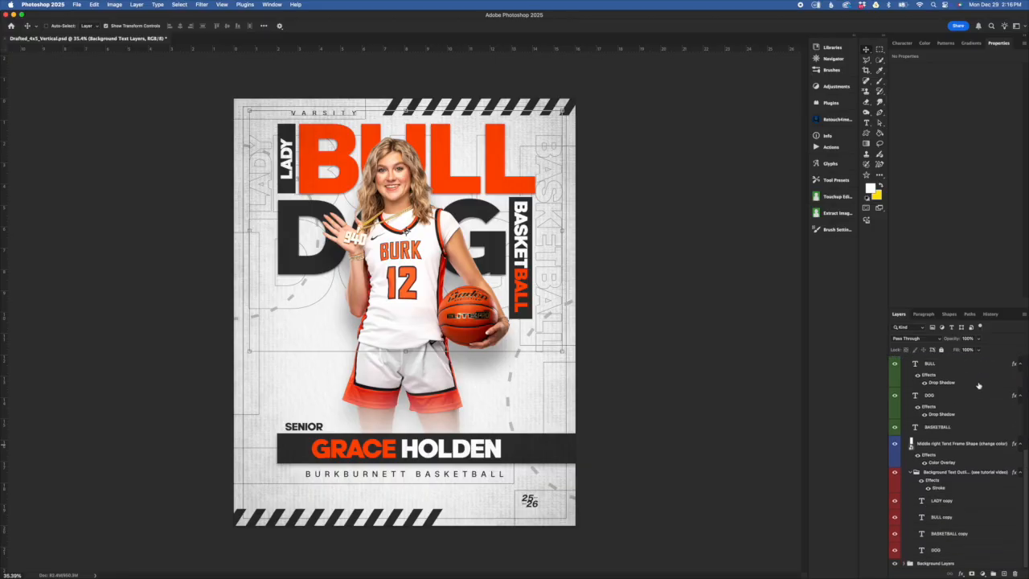
scroll(965, 480, up, 5)
click(971, 459)
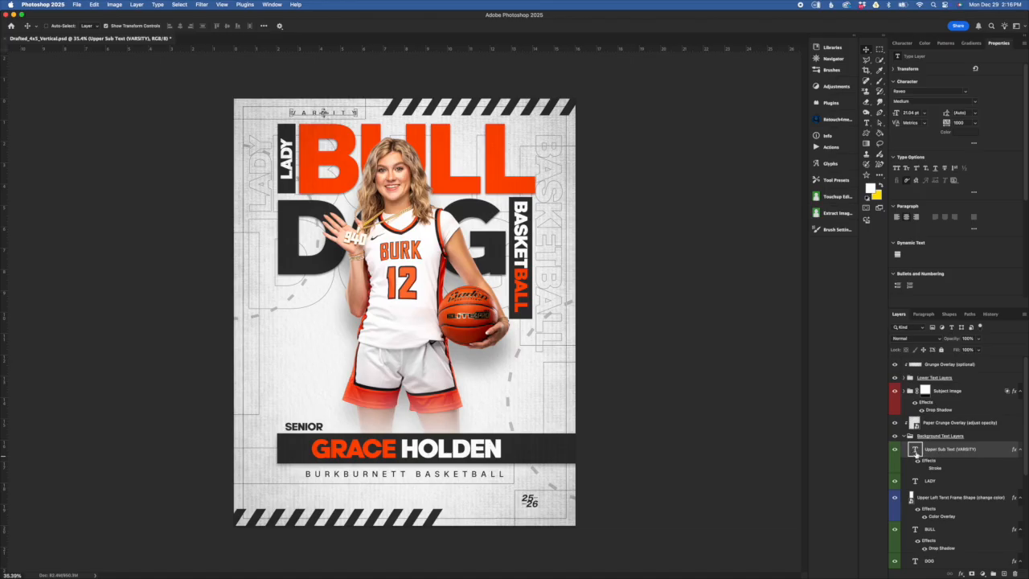
double_click(915, 451)
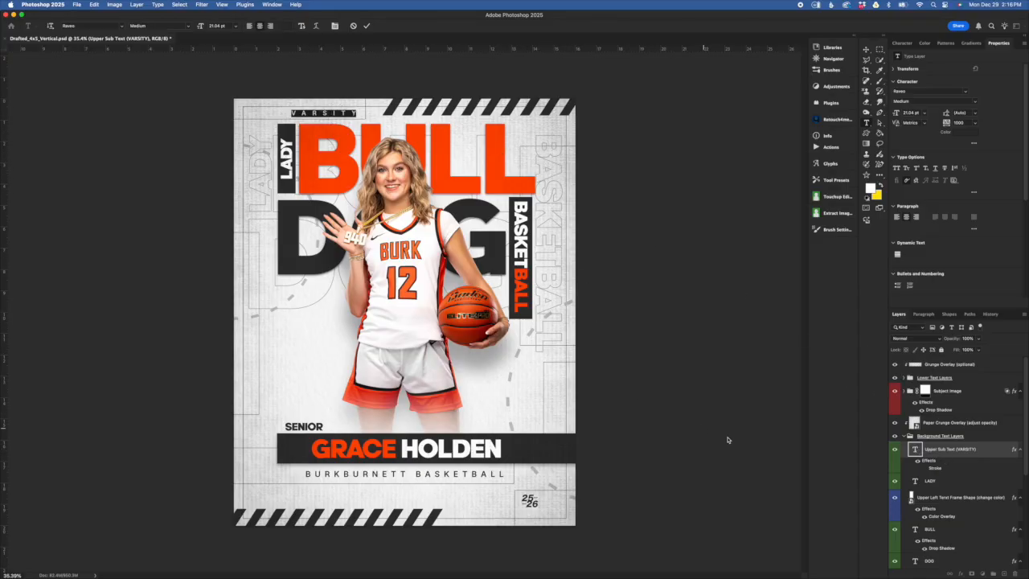
key(v)
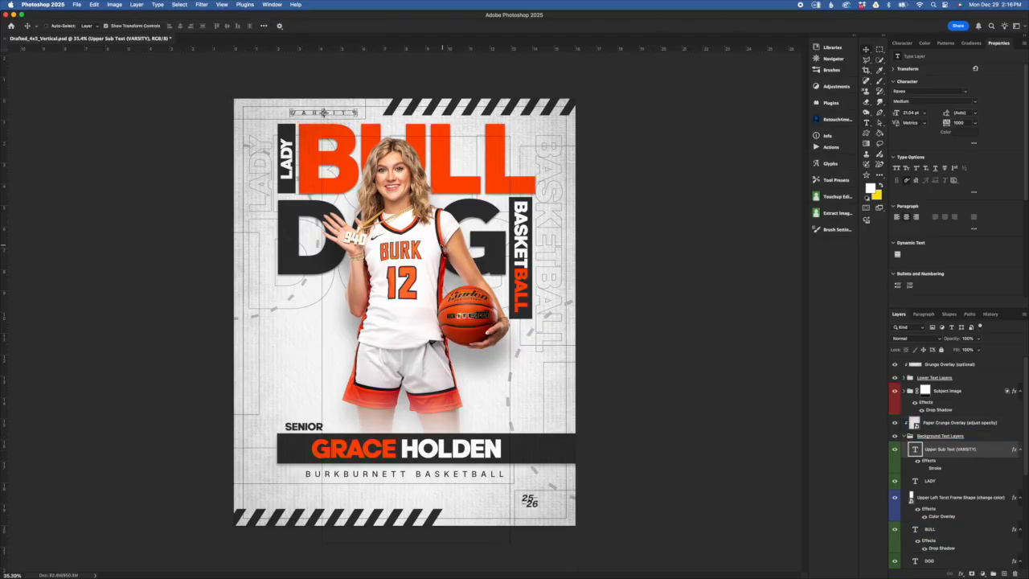
click(342, 103)
key(super+t)
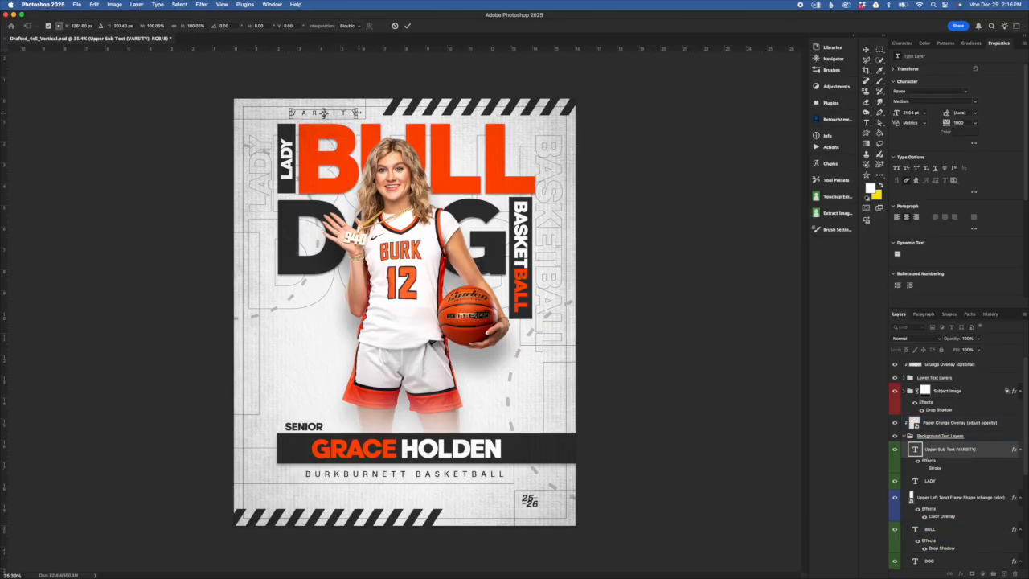
drag(348, 114, 329, 113)
click(396, 27)
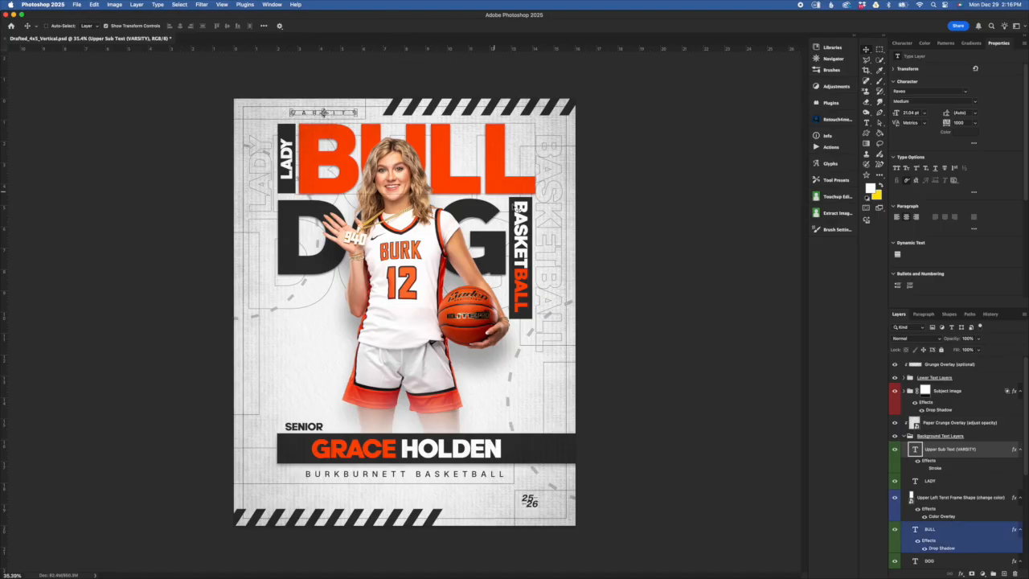
click(983, 561)
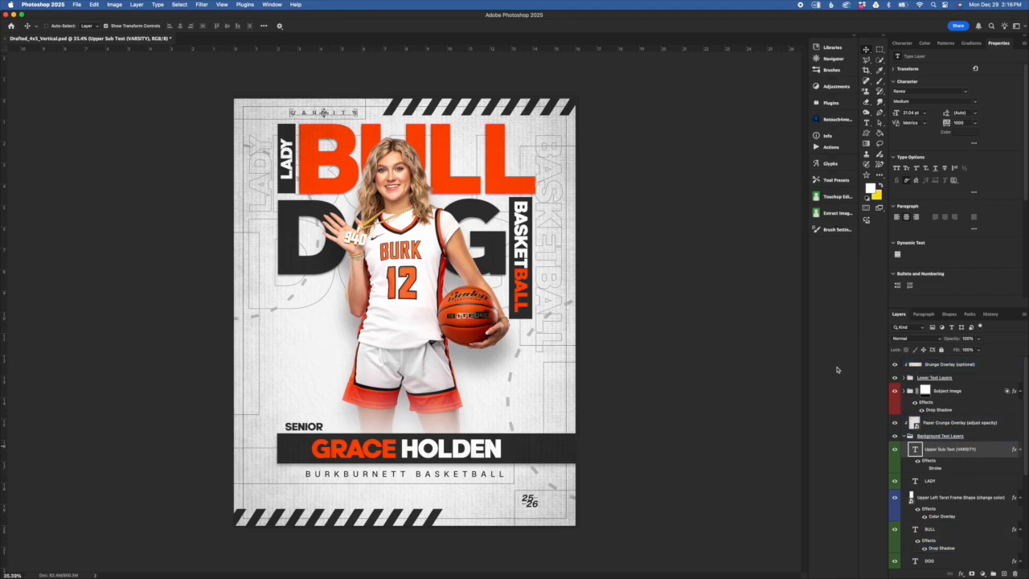
scroll(347, 121, up, 5)
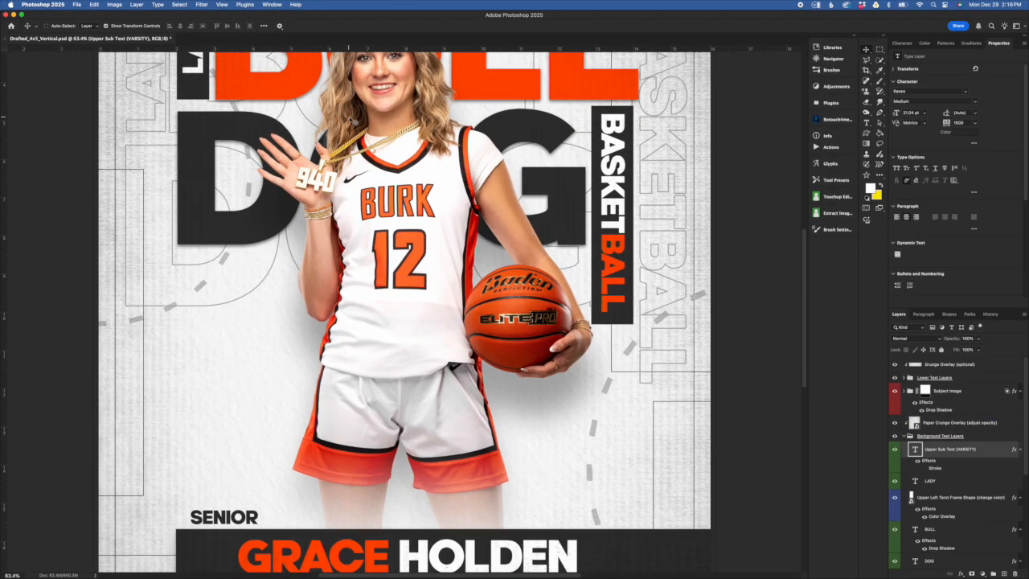
- Set VARSITY's letter spacing to 500 in the Character panel
scroll(351, 129, up, 1)
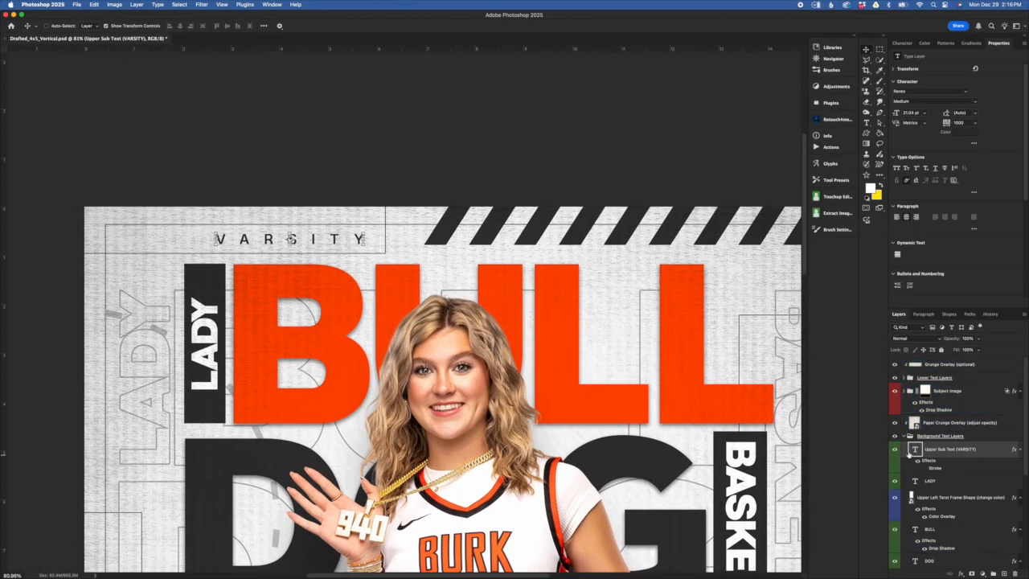
super+click(924, 451)
click(903, 43)
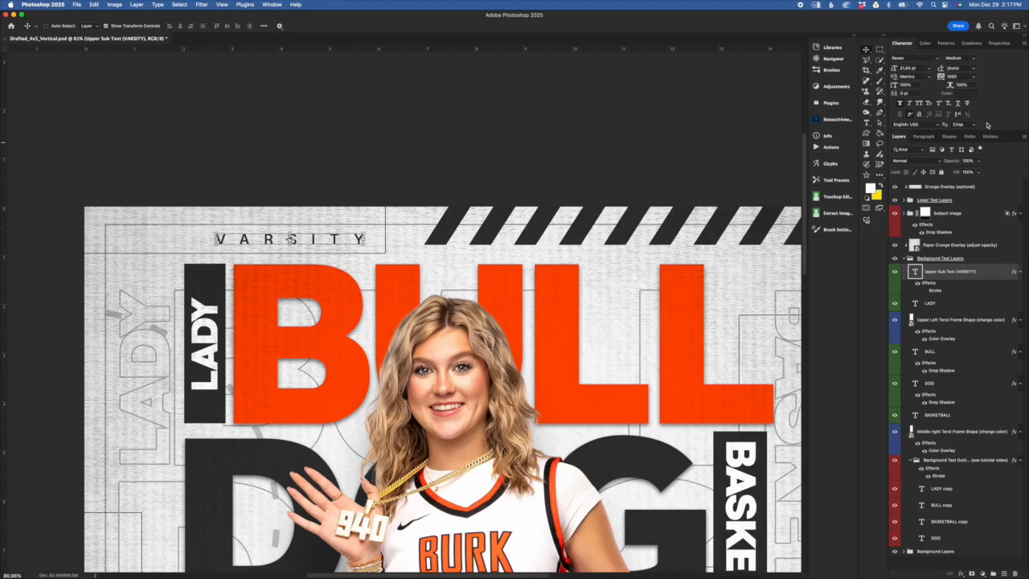
click(957, 76)
click(1002, 232)
text(50)
key(Return)
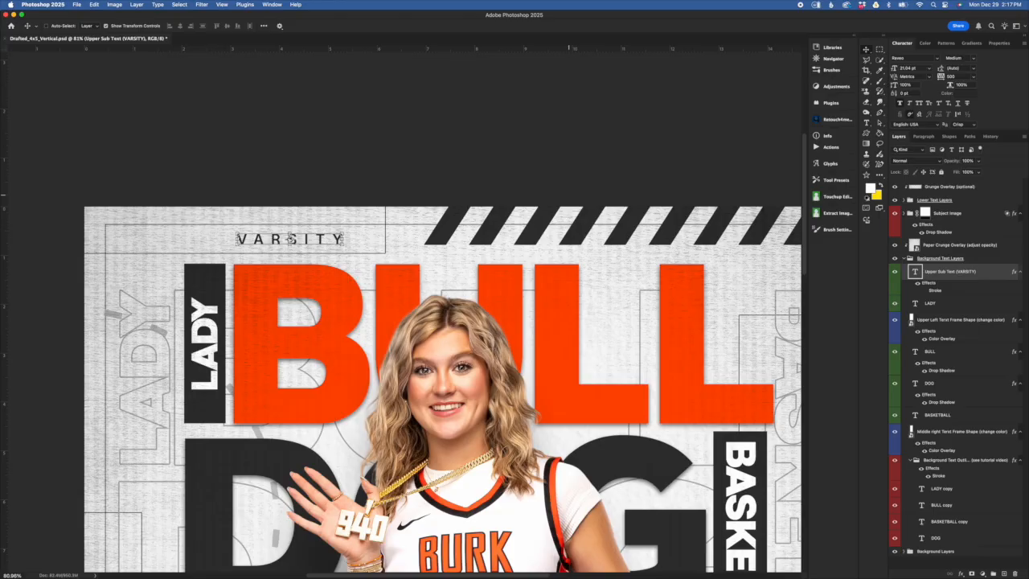
- Undo back to 1000 tracking and bring up VARSITY's text colour picker
key(super+z)
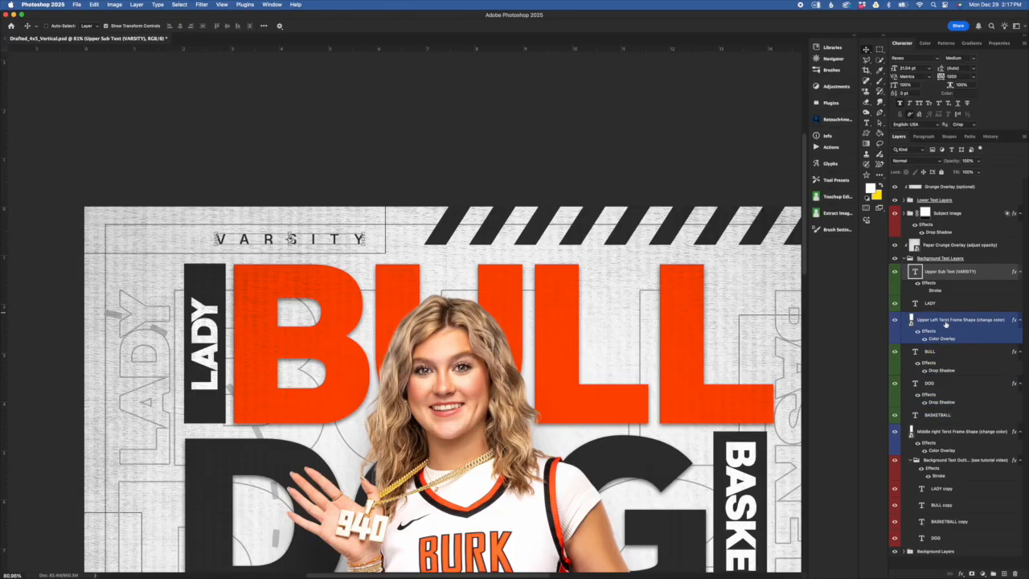
click(930, 304)
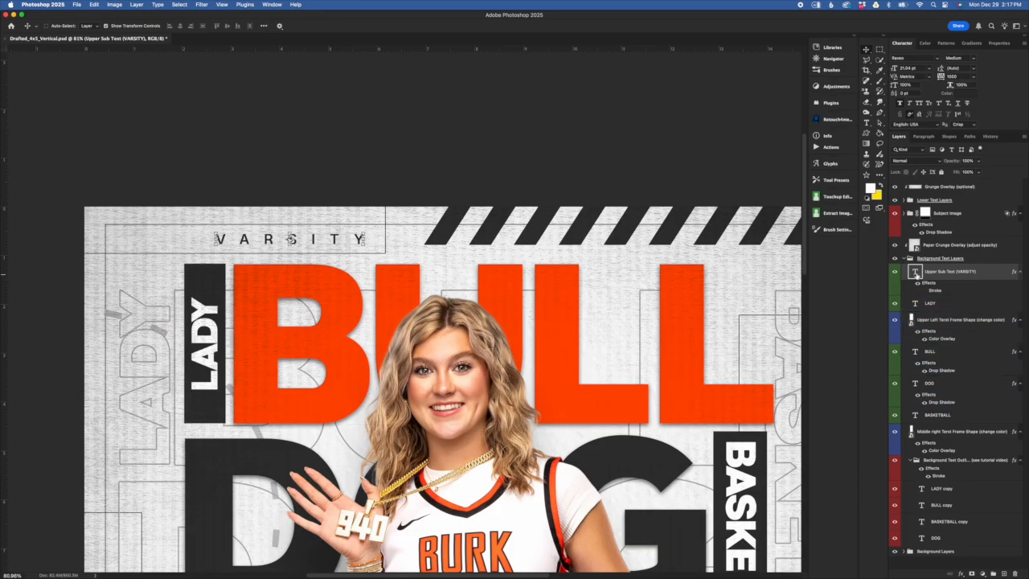
click(963, 94)
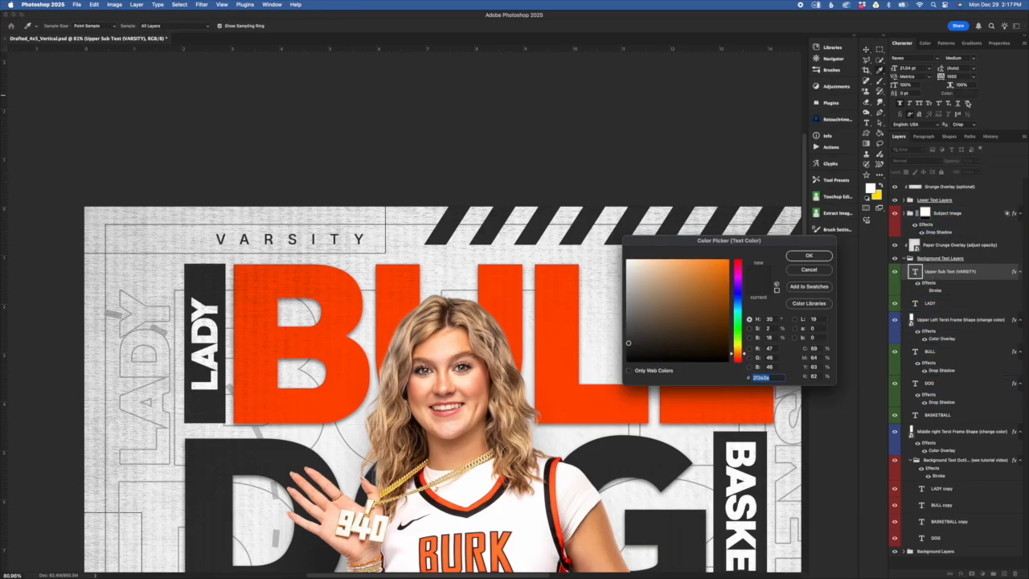
- Close VARSITY's colour picker with OK, then reopen it from Properties and cancel
click(808, 255)
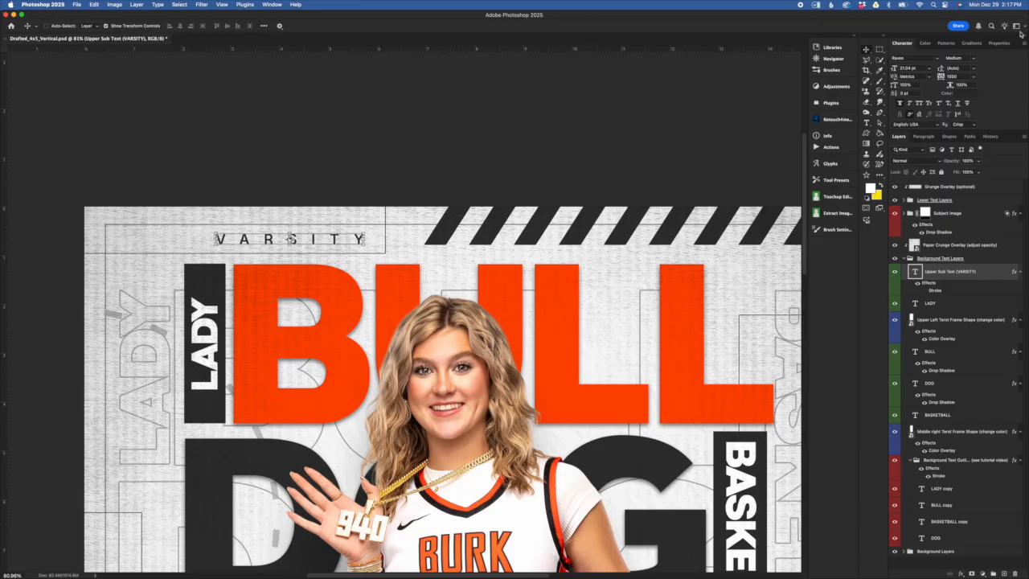
click(998, 43)
click(965, 133)
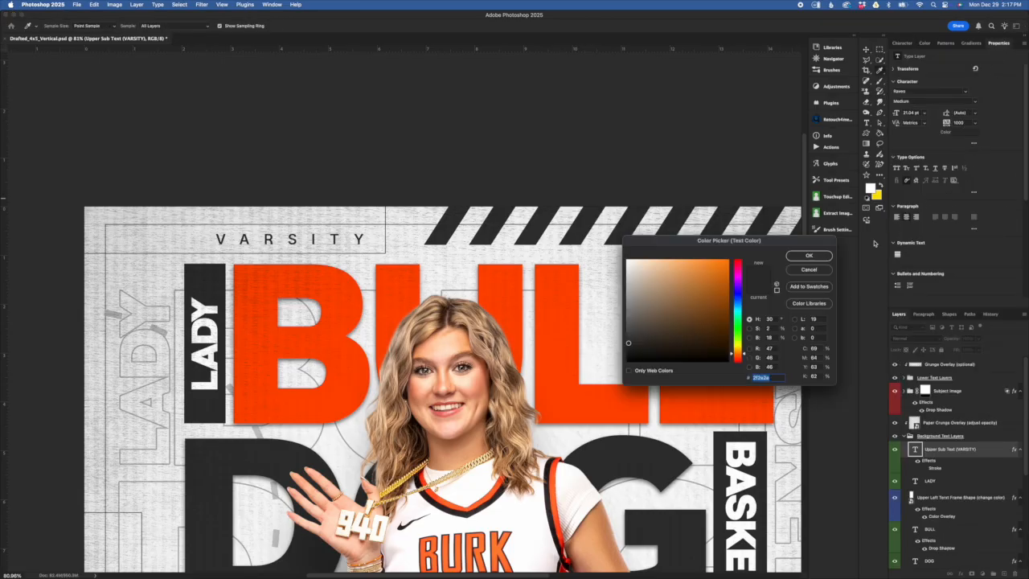
click(809, 270)
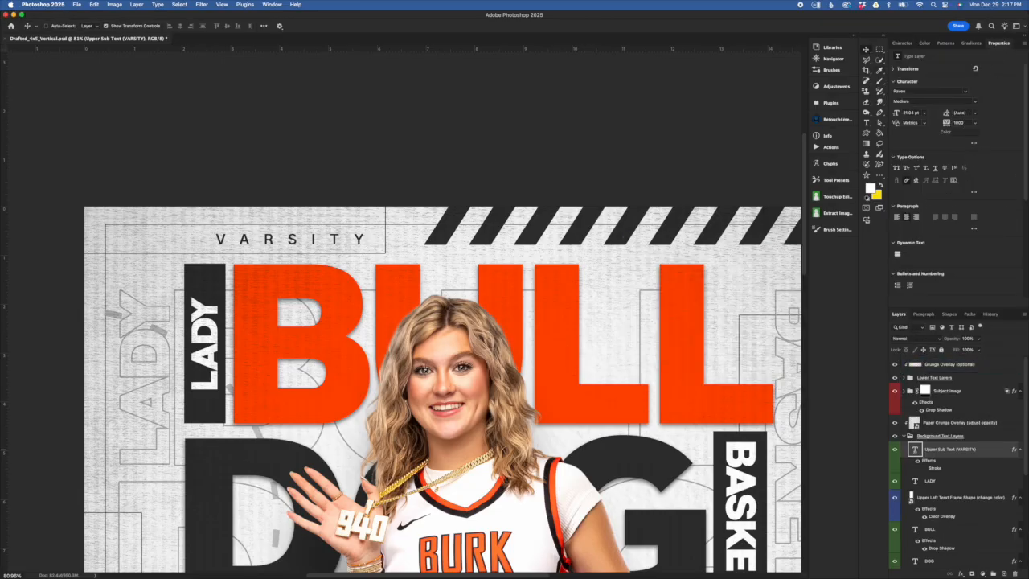
- Edit VARSITY, confirm its dark grey colour from the options bar, and reposition the quick text bar
double_click(915, 450)
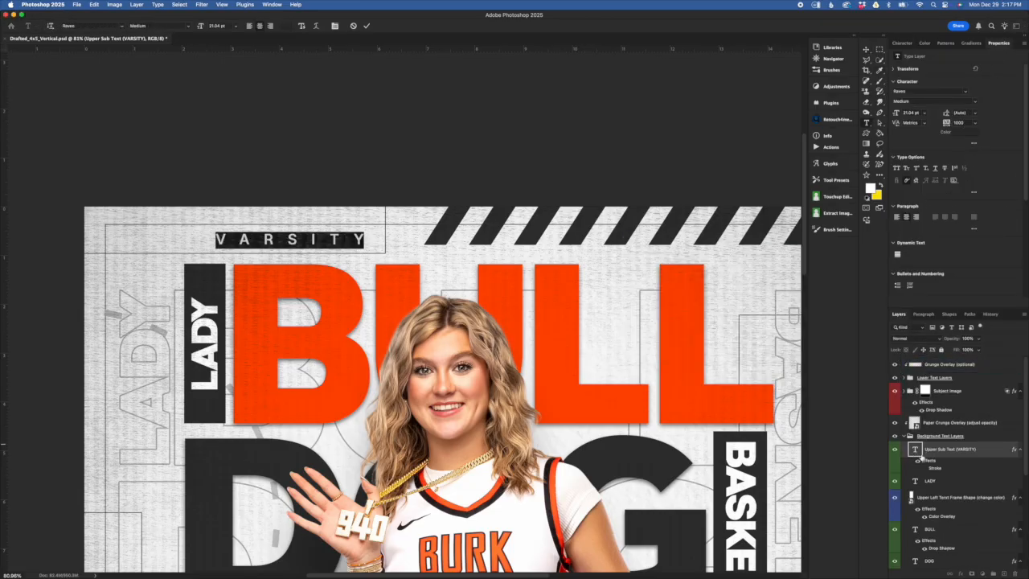
click(289, 26)
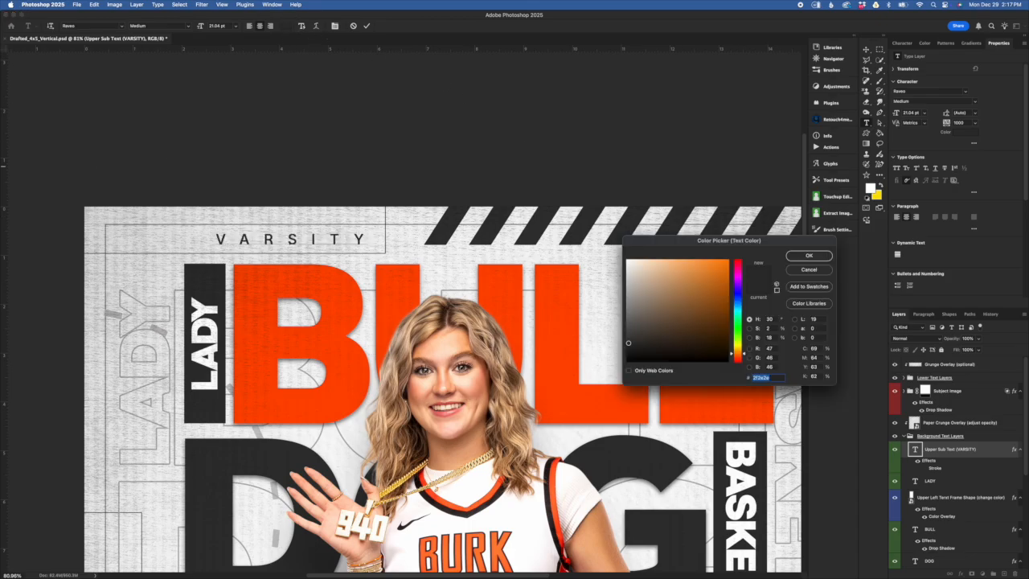
click(808, 256)
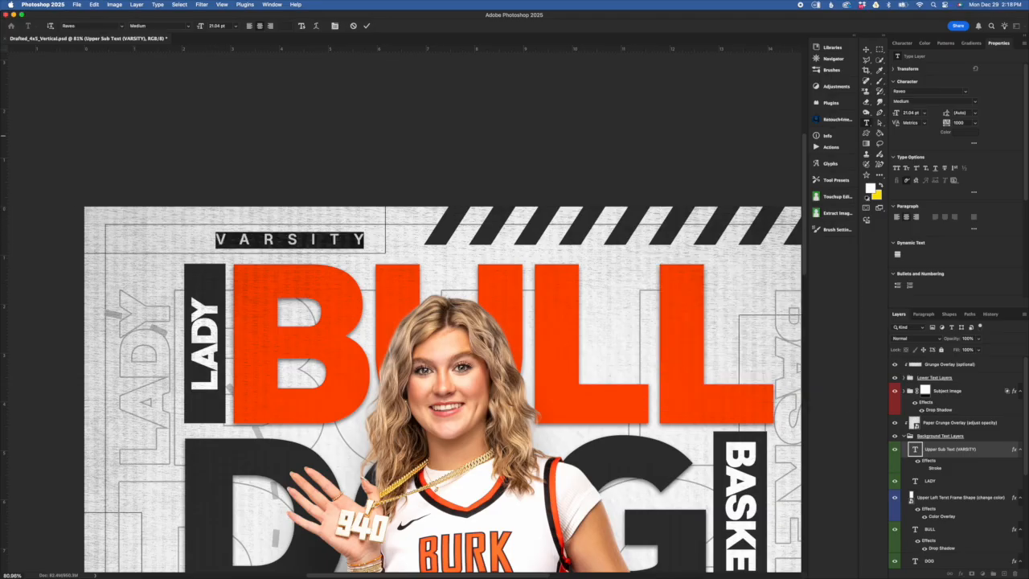
drag(2, 113, 516, 22)
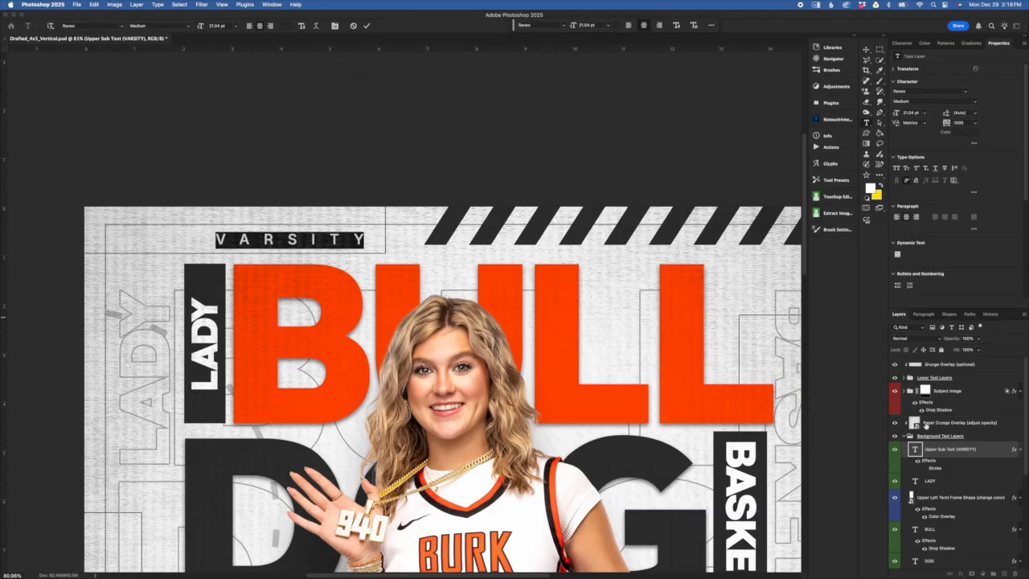
click(918, 451)
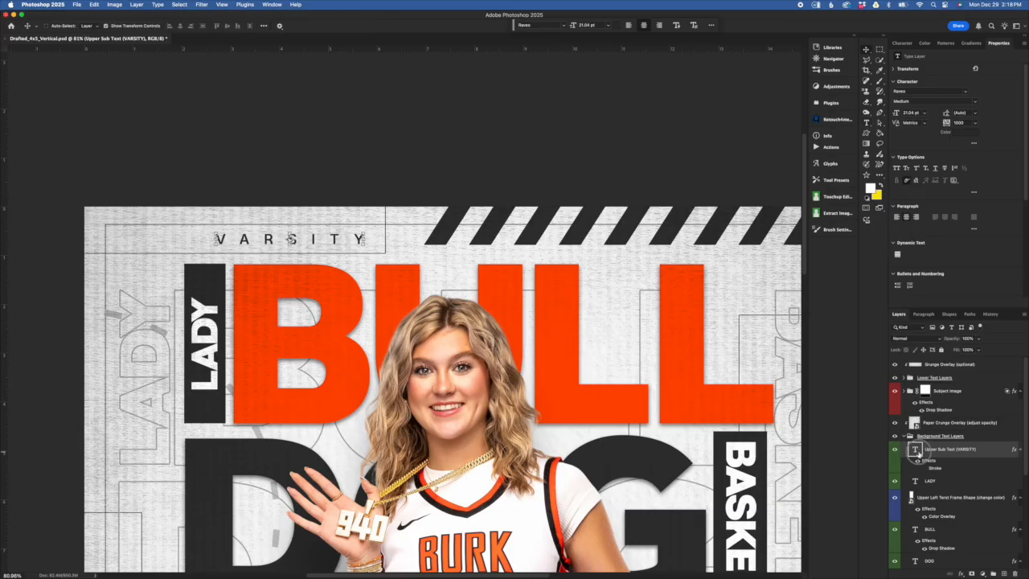
- Reopen VARSITY's colour picker from the contextual task bar, cancel it, and commit the text
double_click(916, 451)
click(617, 25)
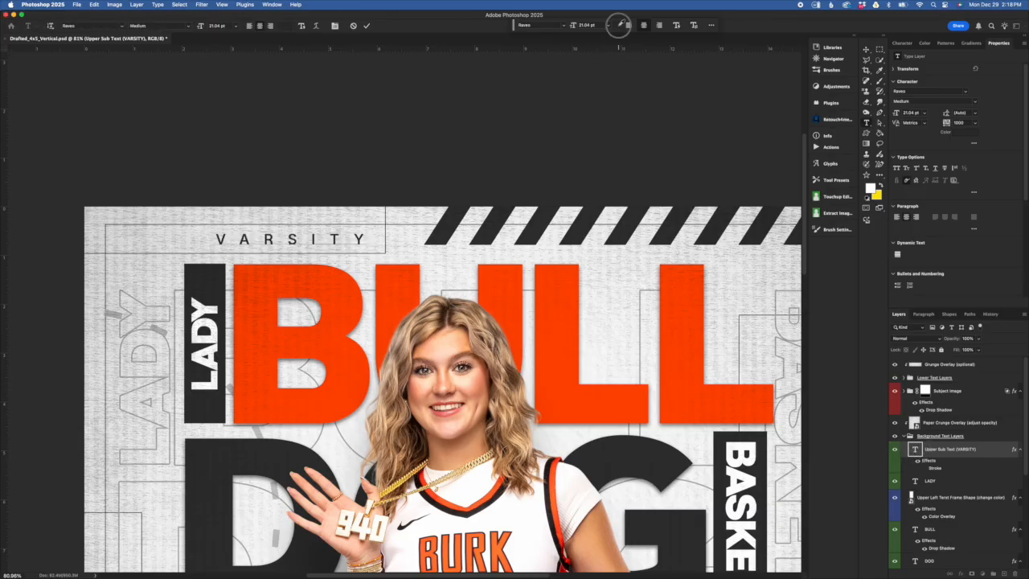
click(810, 271)
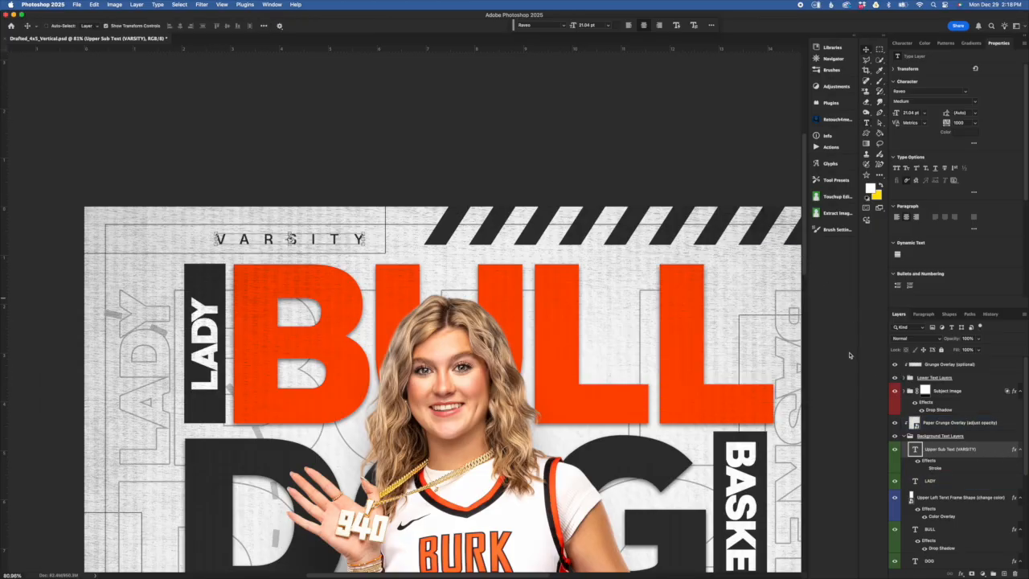
click(951, 480)
scroll(951, 455, down, 1)
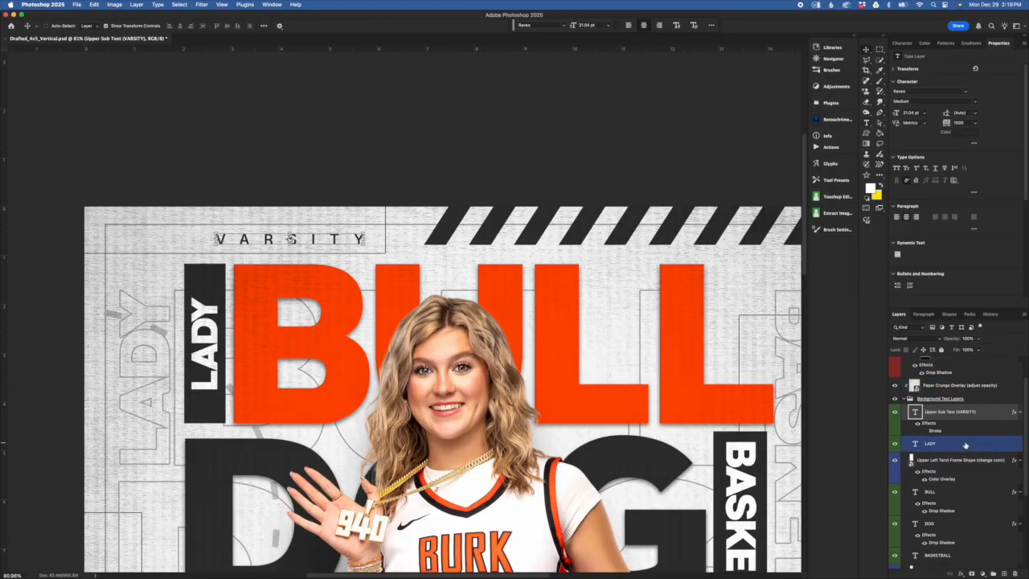
- Zoom out and hide the LADY text layer
click(965, 445)
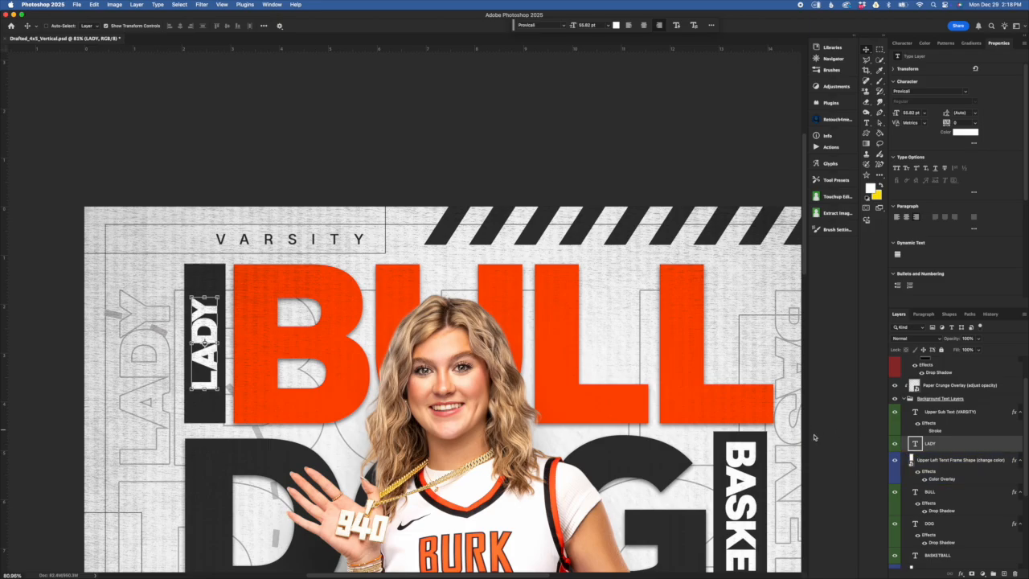
key(super+minus)
scroll(553, 394, down, 2)
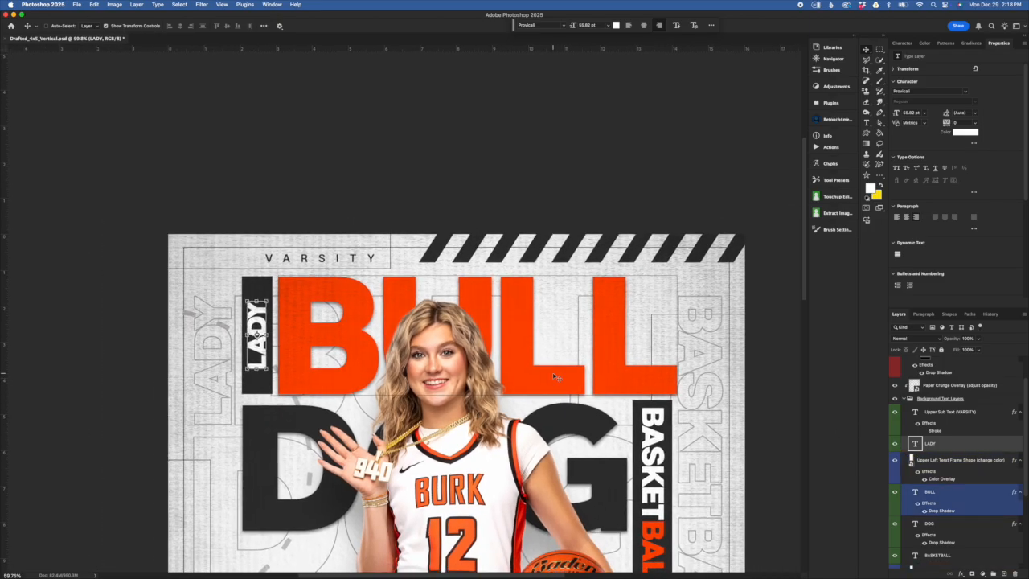
click(895, 444)
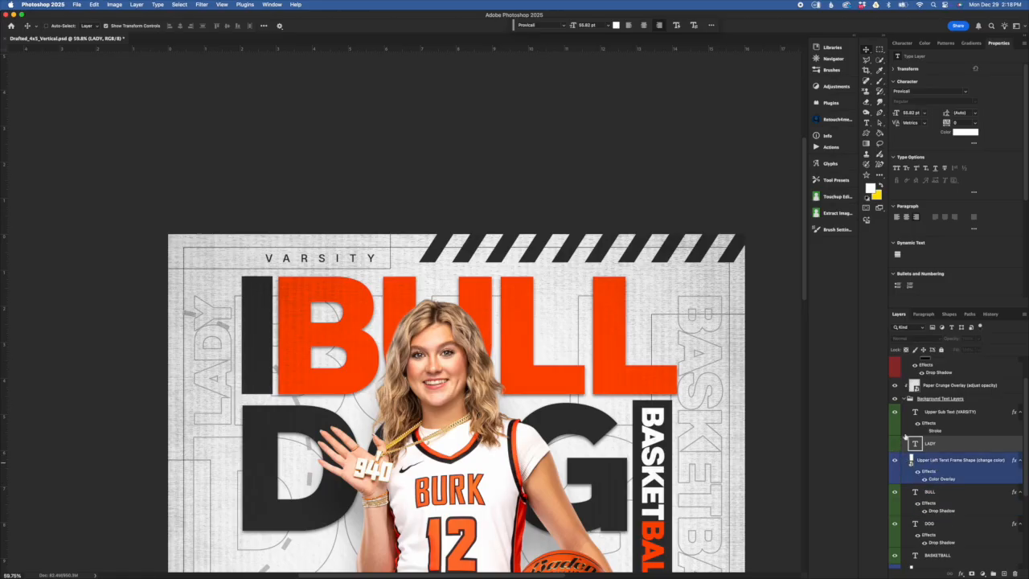
- Toggle the Upper Left Text Frame Shape off and on, zoom out, then switch to Chrome
click(977, 463)
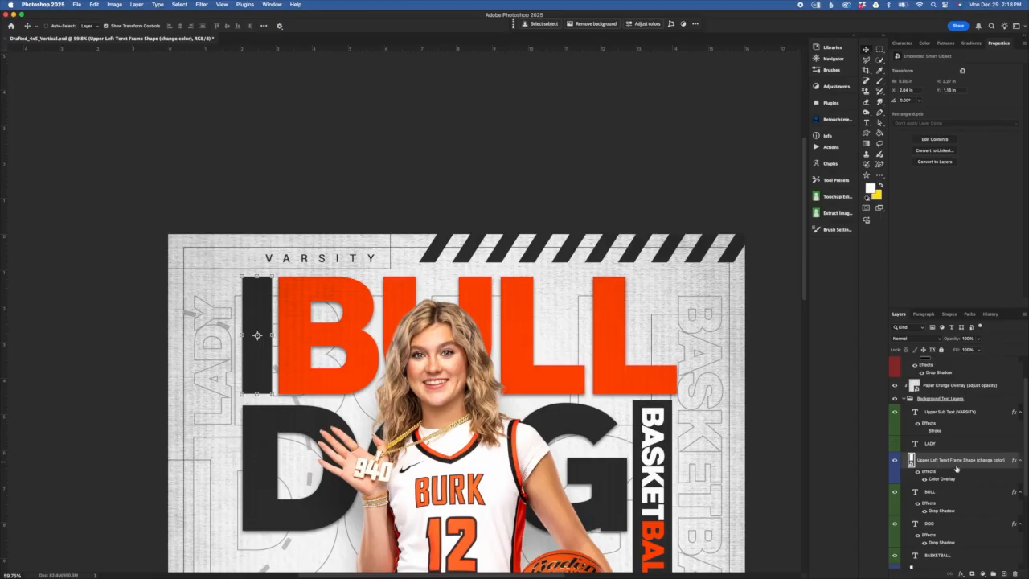
click(895, 461)
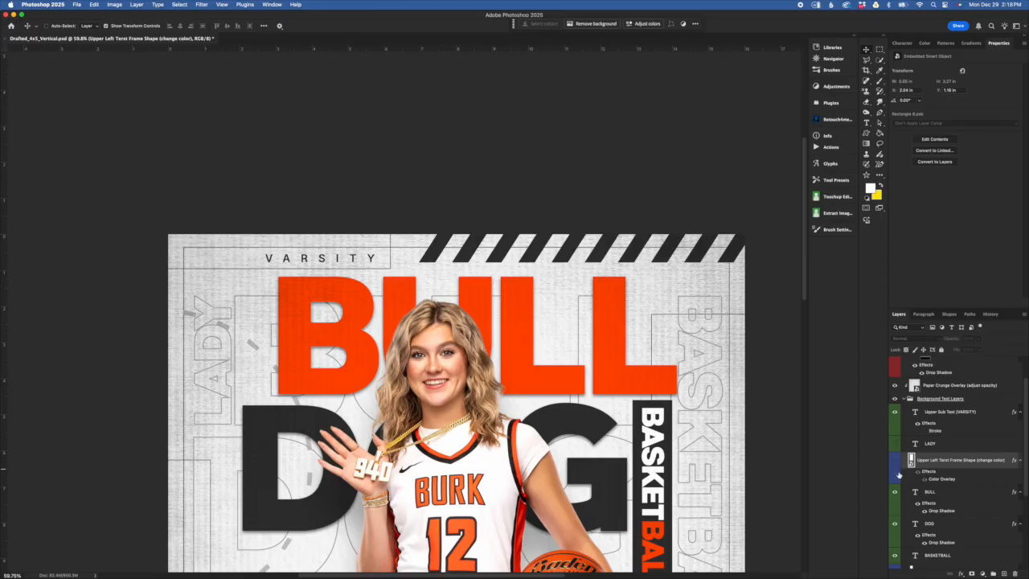
click(895, 460)
click(614, 357)
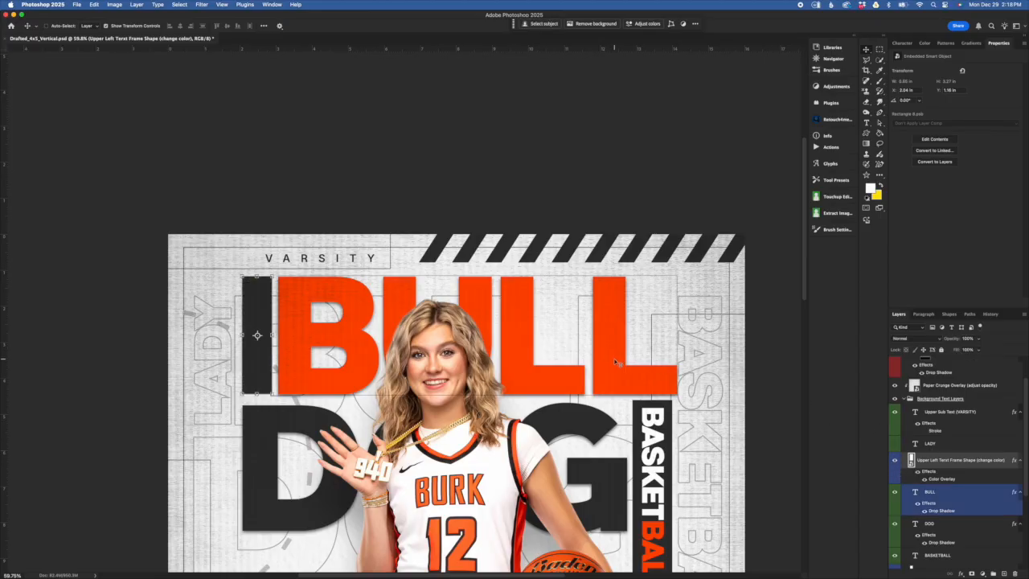
key(super+minus)
scroll(658, 398, down, 1)
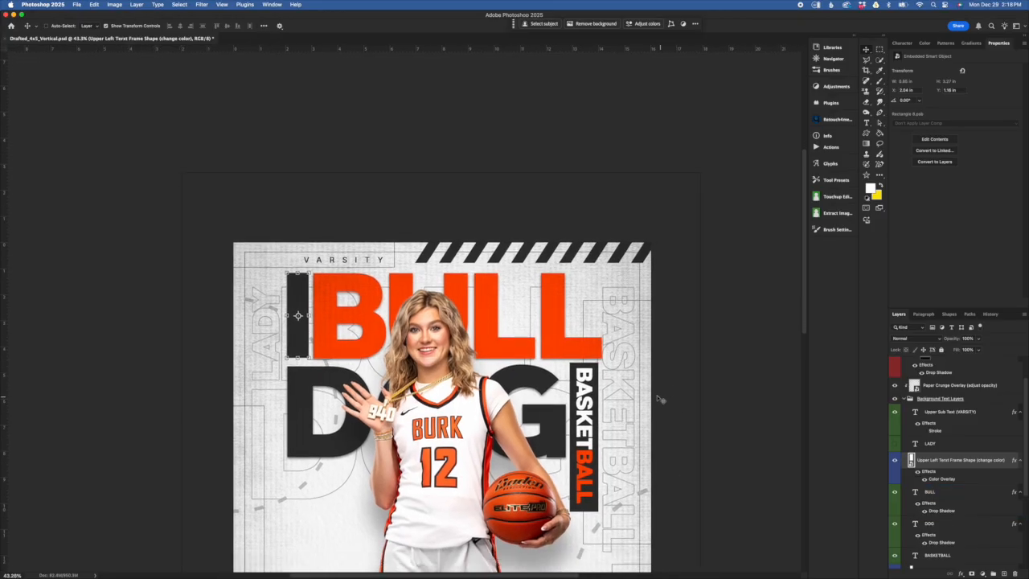
scroll(658, 398, down, 3)
scroll(572, 331, up, 3)
scroll(619, 355, right, 1)
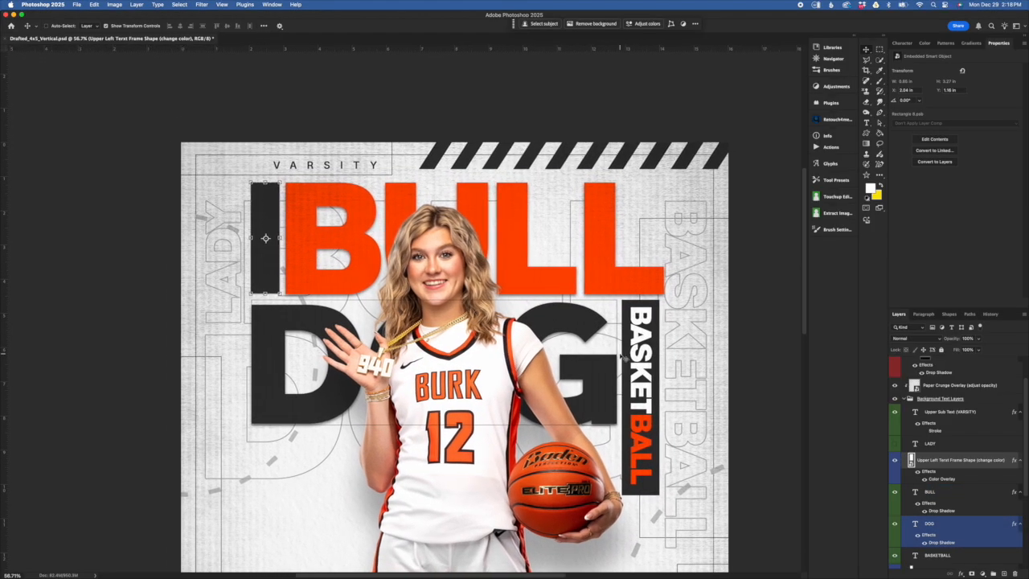
scroll(619, 356, right, 1)
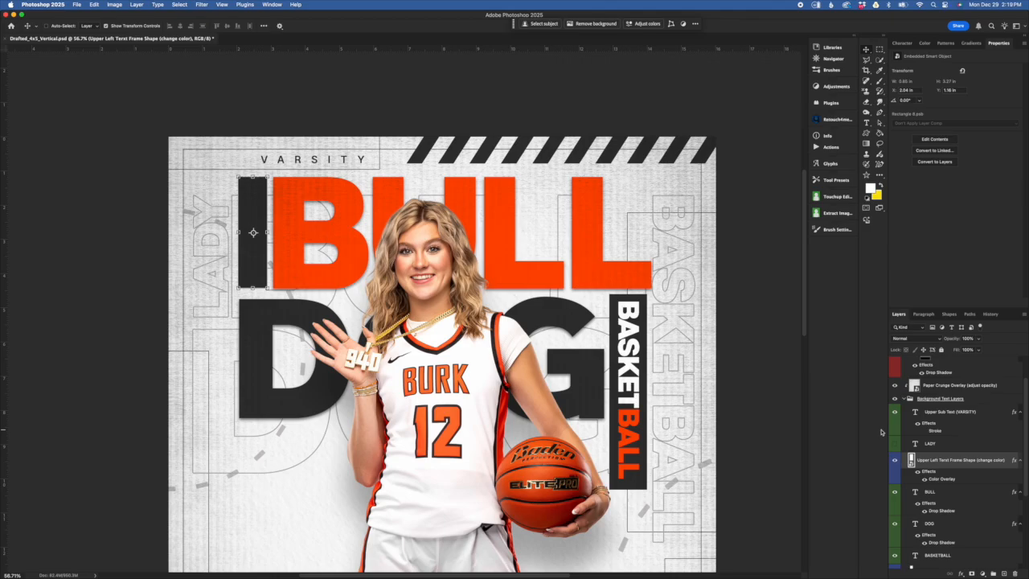
key(super+Tab)
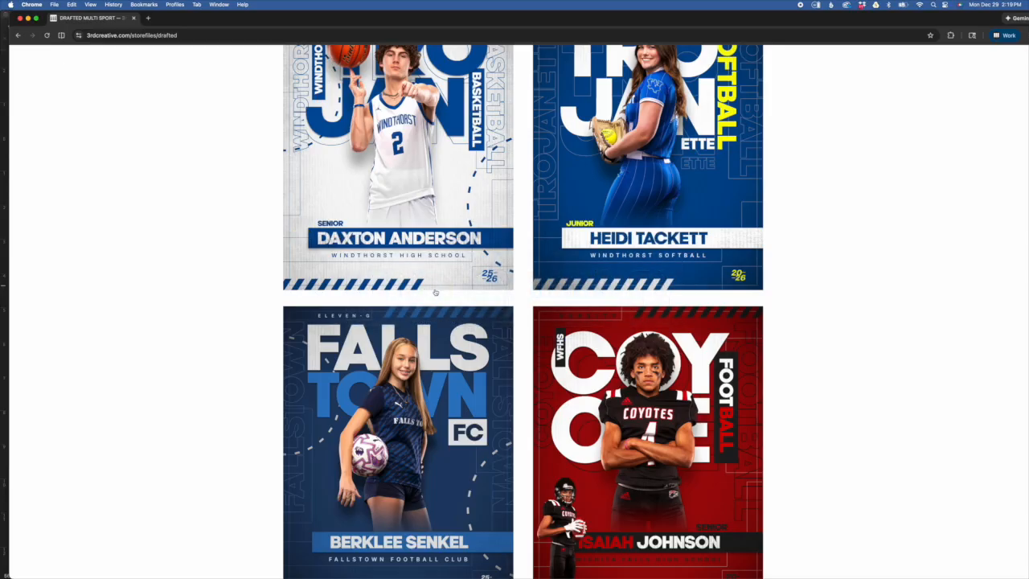
scroll(634, 478, down, 2)
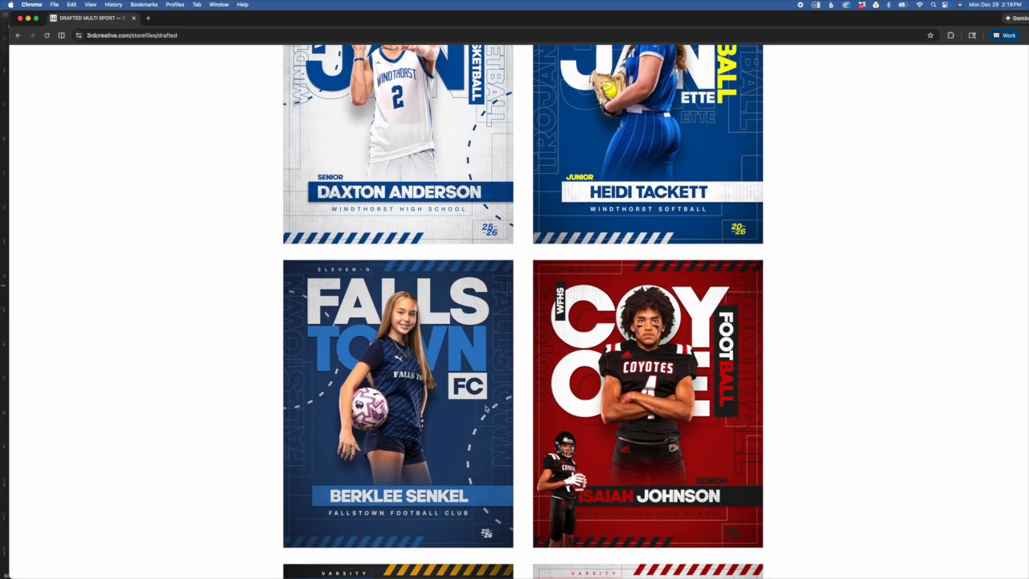
scroll(727, 346, up, 1)
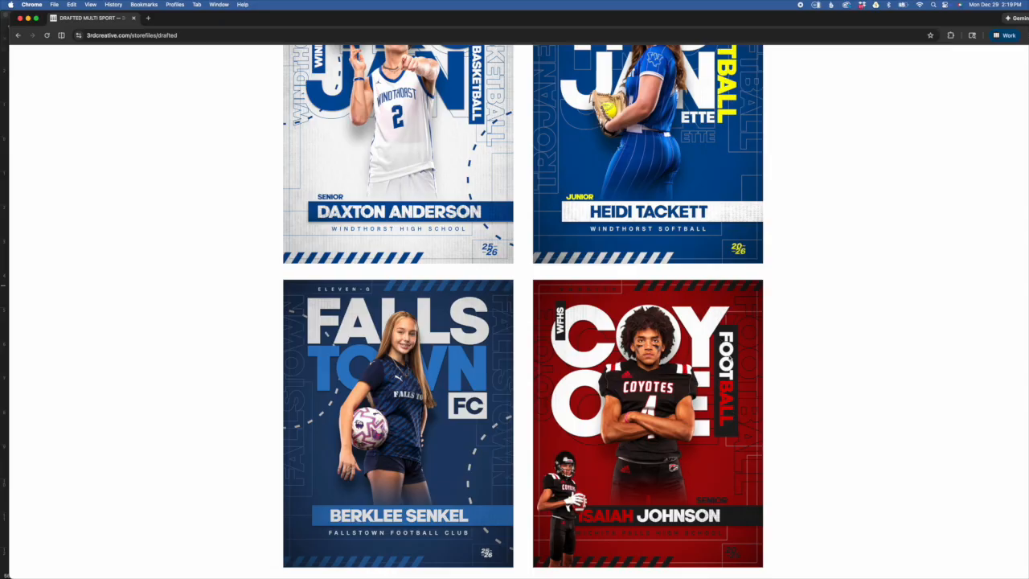
scroll(723, 345, up, 3)
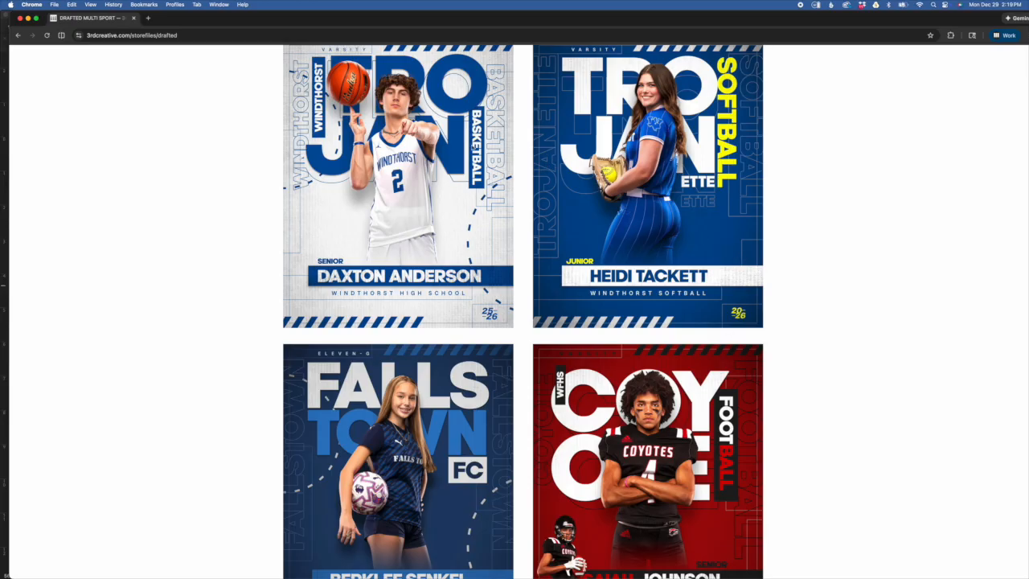
scroll(575, 140, up, 2)
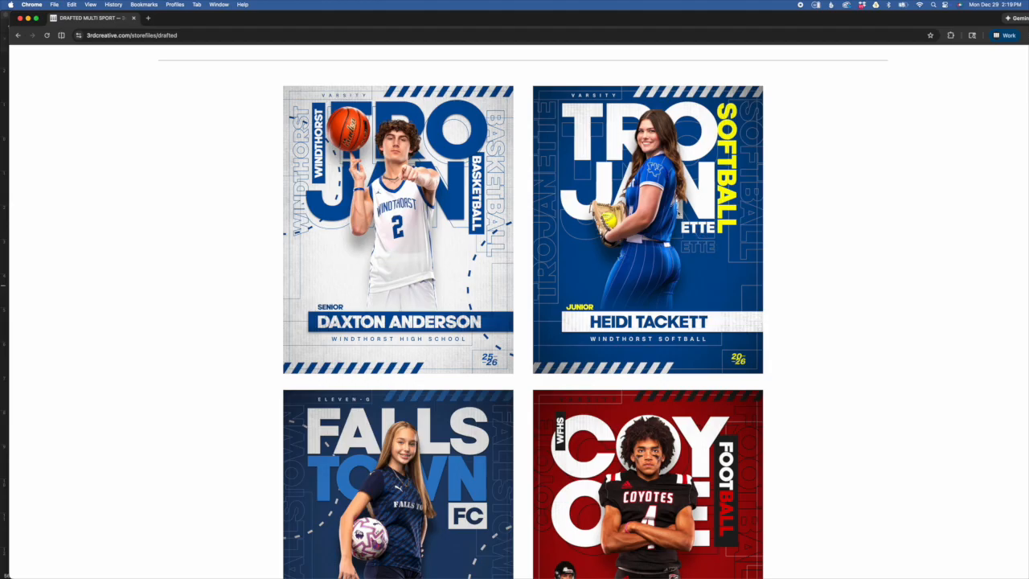
scroll(717, 233, up, 1)
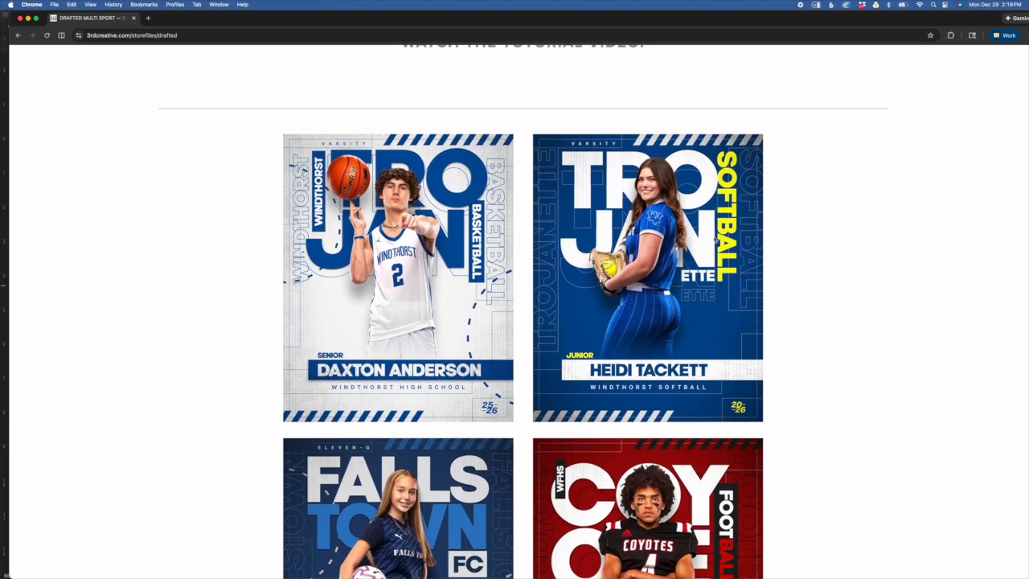
scroll(715, 239, up, 1)
scroll(714, 239, down, 3)
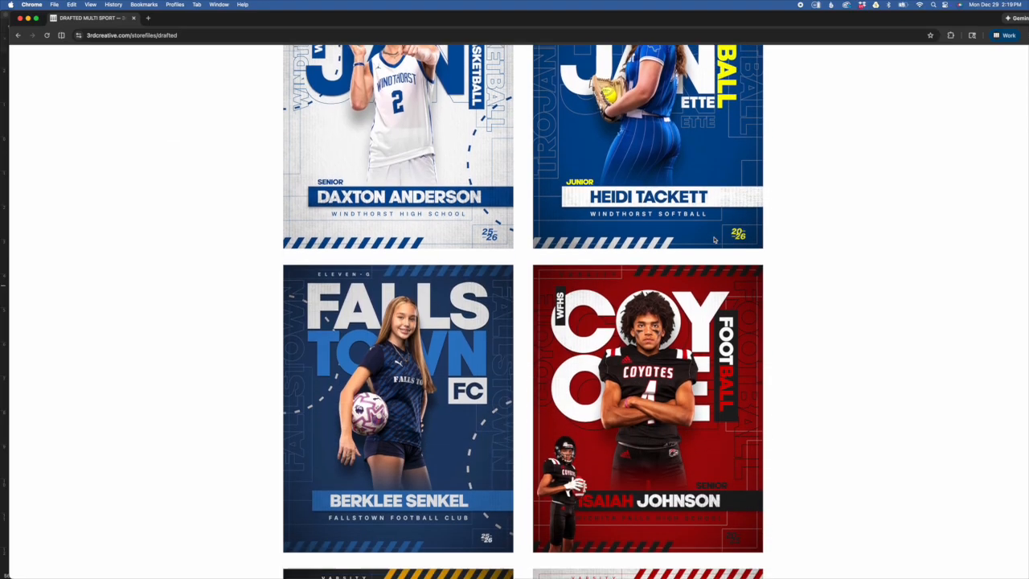
scroll(715, 239, down, 1)
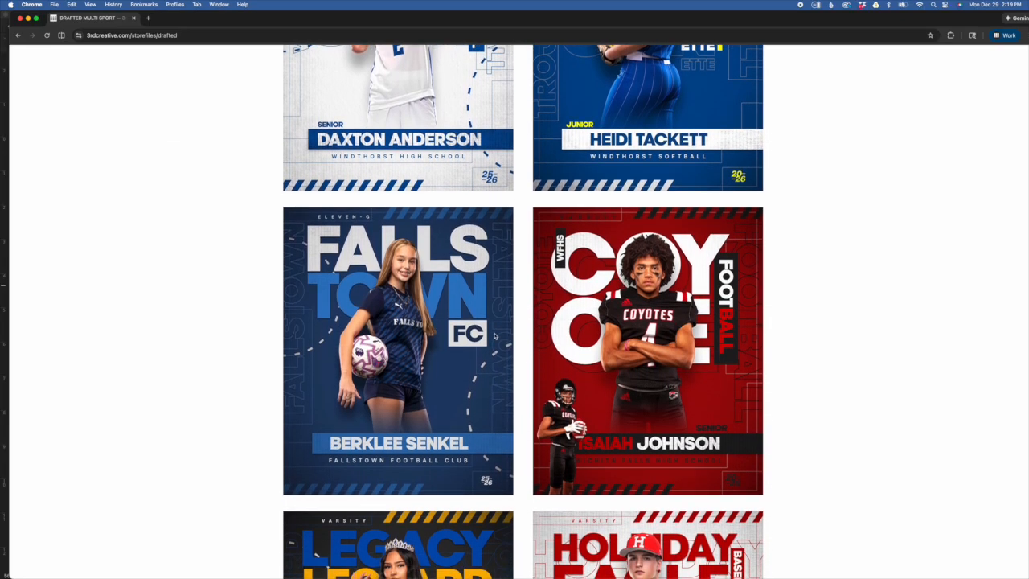
scroll(440, 326, down, 1)
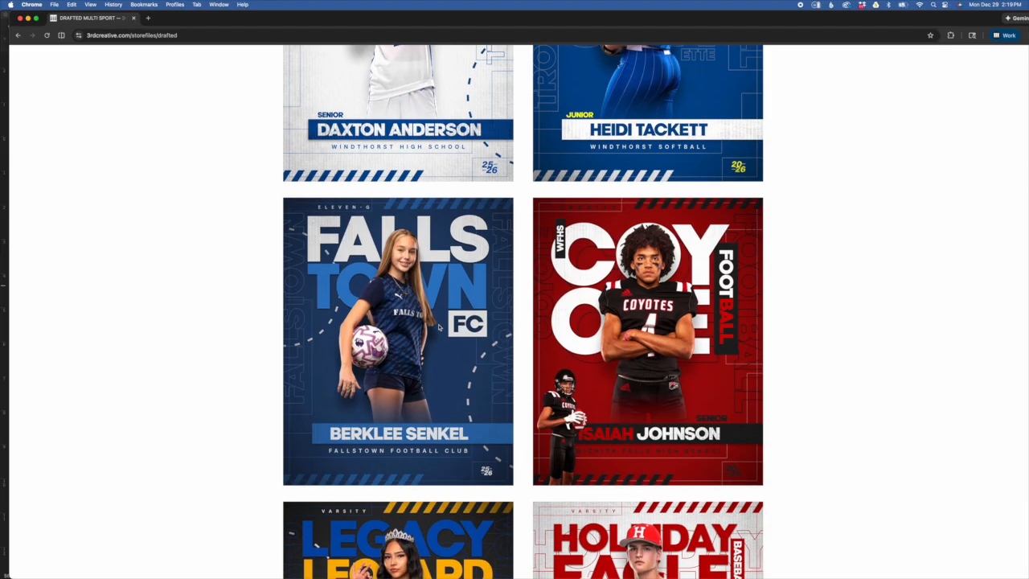
scroll(500, 343, down, 5)
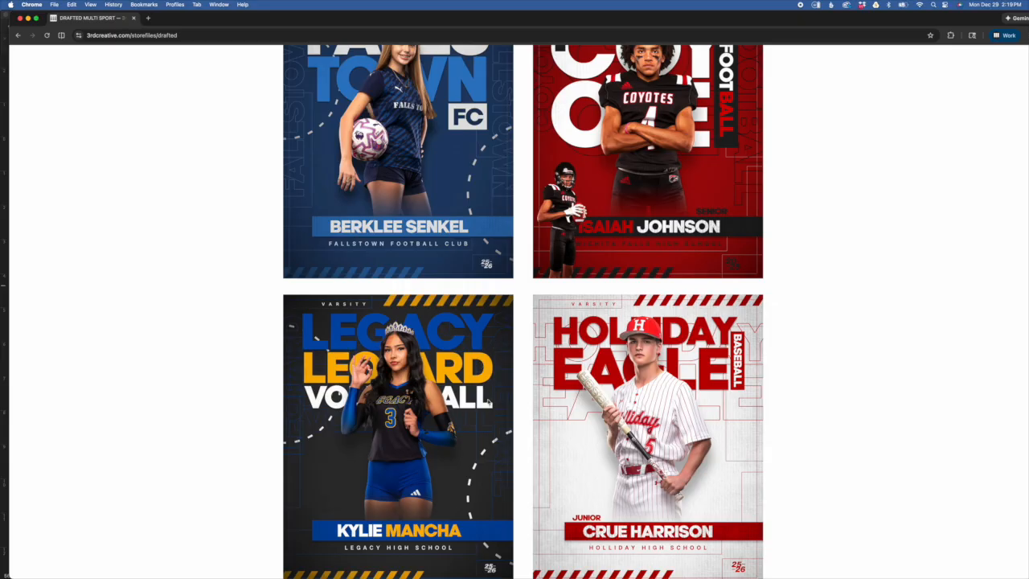
scroll(487, 402, down, 1)
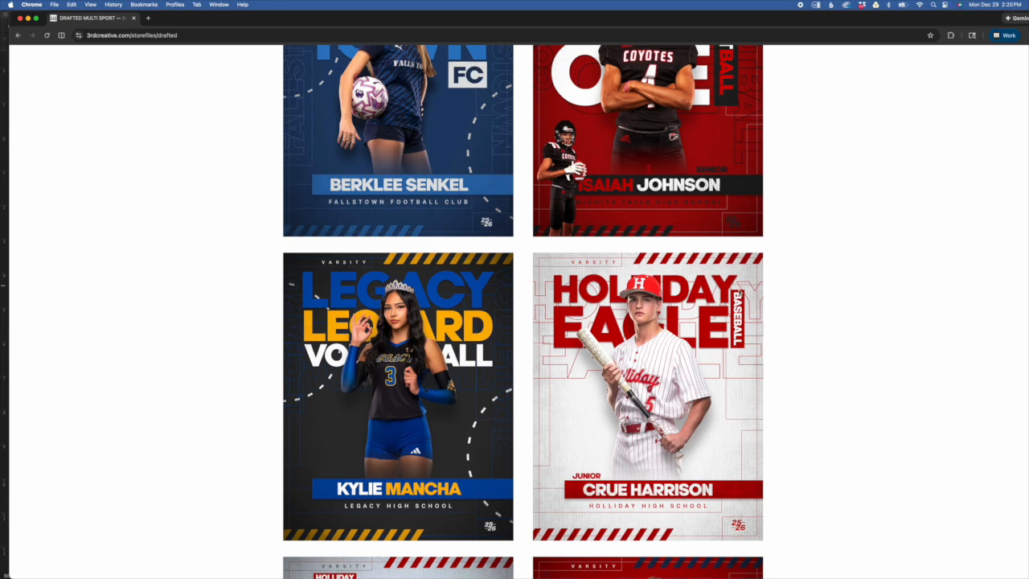
scroll(474, 323, down, 3)
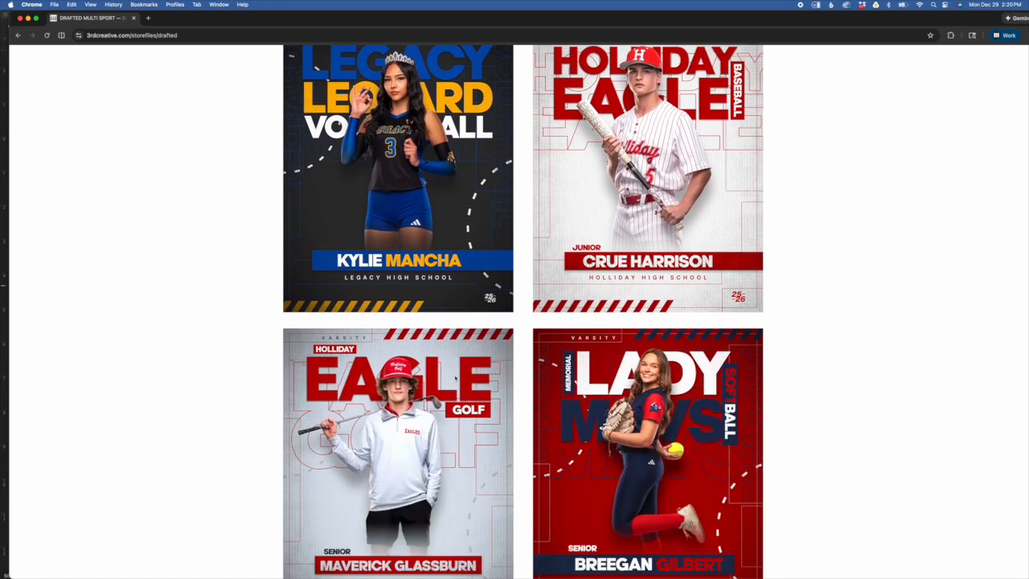
scroll(455, 378, down, 1)
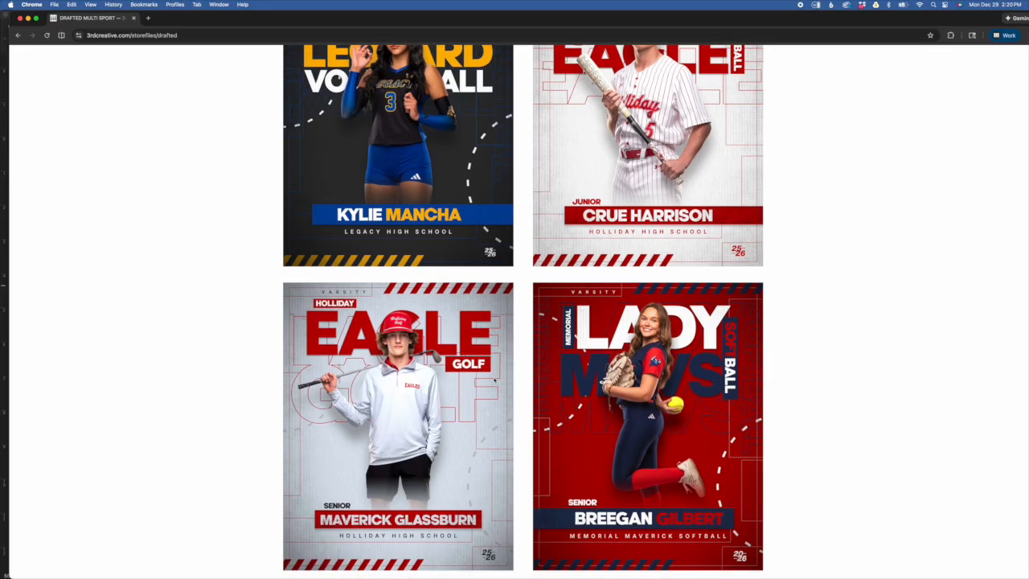
scroll(495, 381, up, 1)
scroll(494, 379, down, 4)
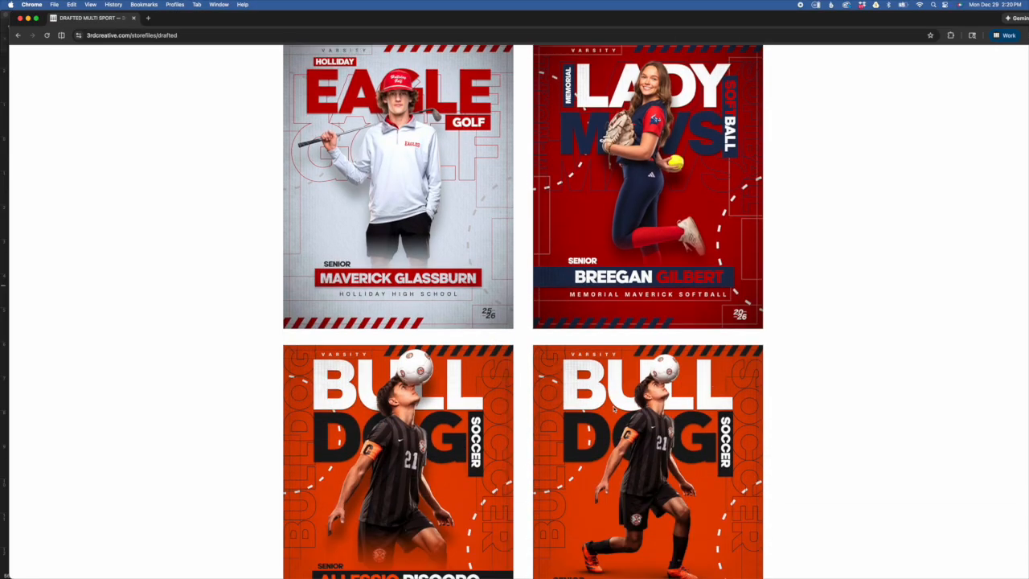
scroll(722, 387, up, 1)
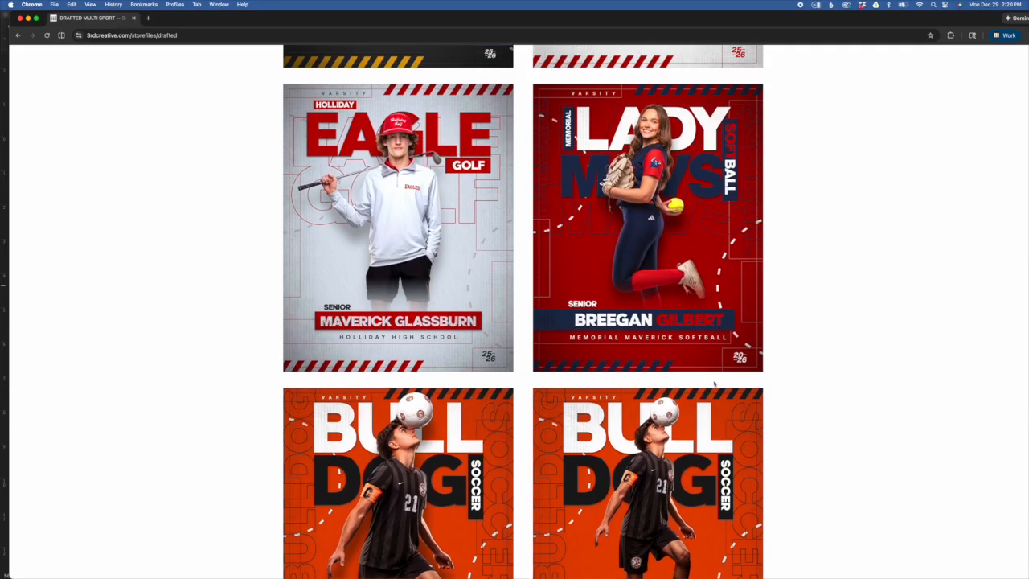
scroll(715, 383, up, 2)
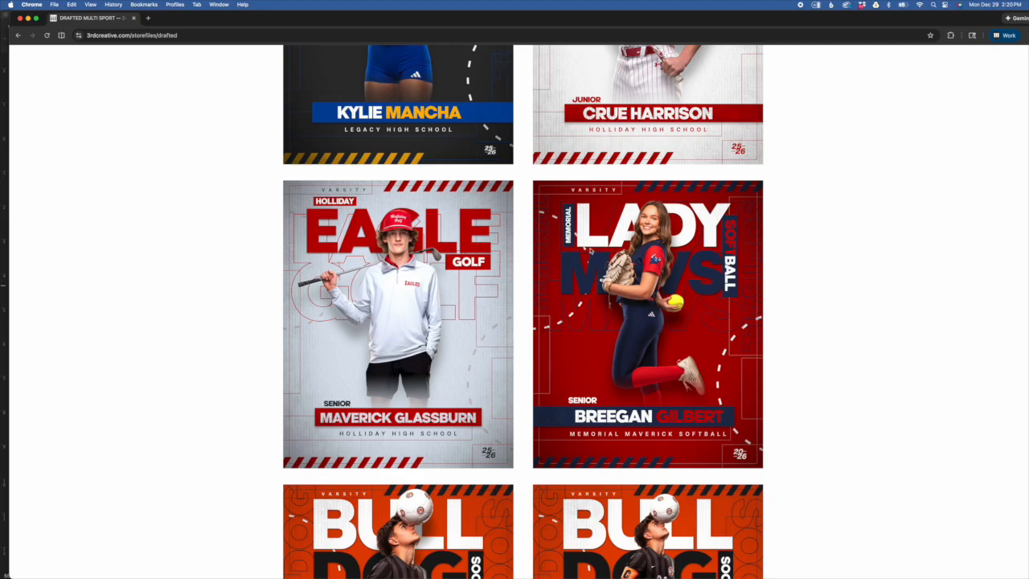
scroll(601, 251, down, 3)
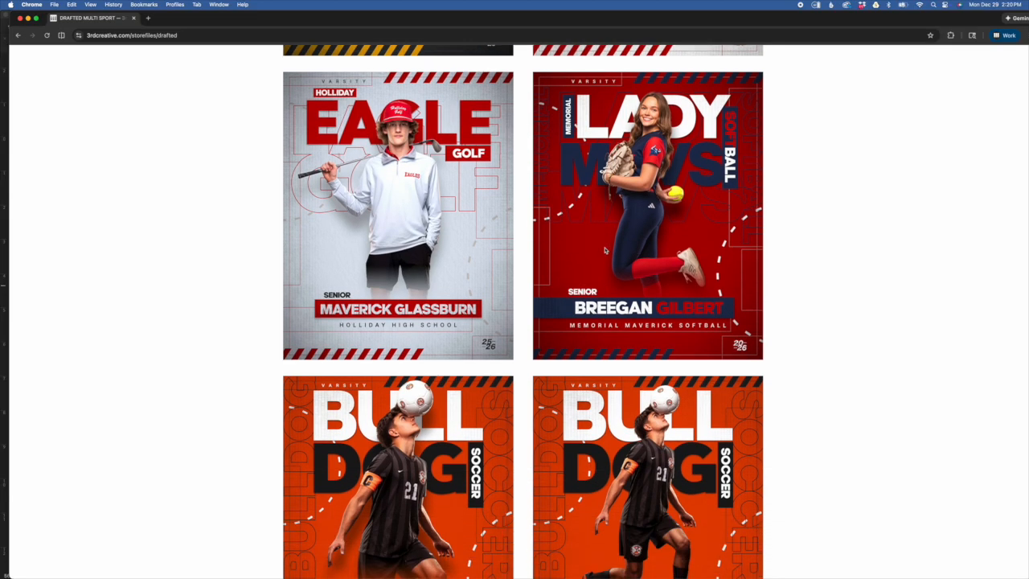
scroll(505, 206, up, 15)
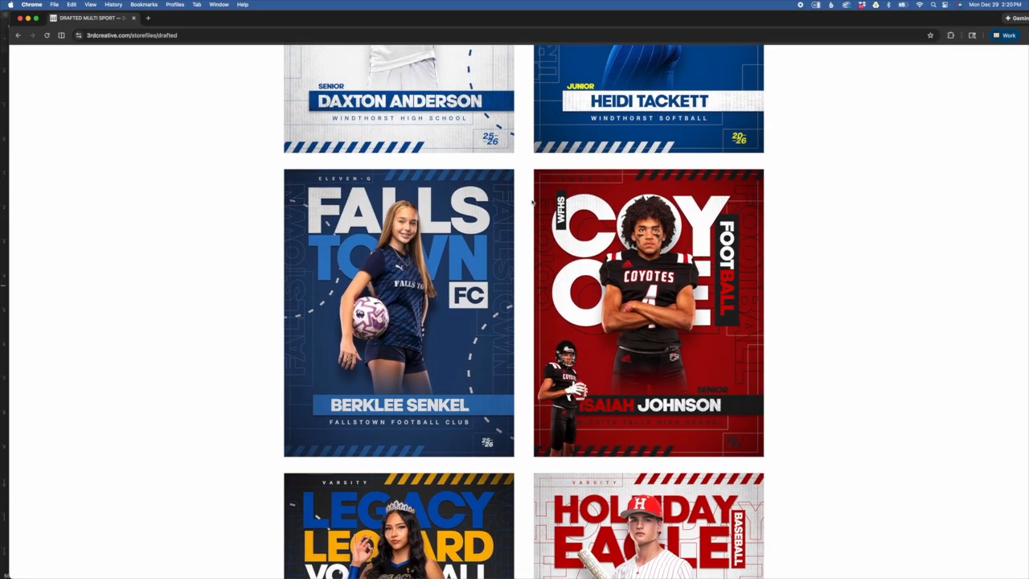
scroll(505, 206, down, 10)
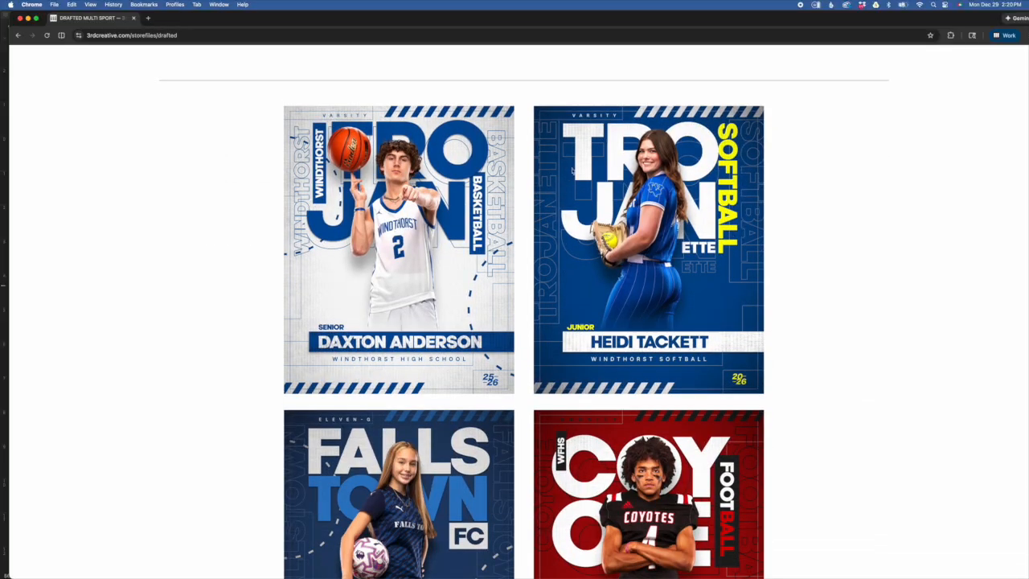
scroll(566, 206, down, 6)
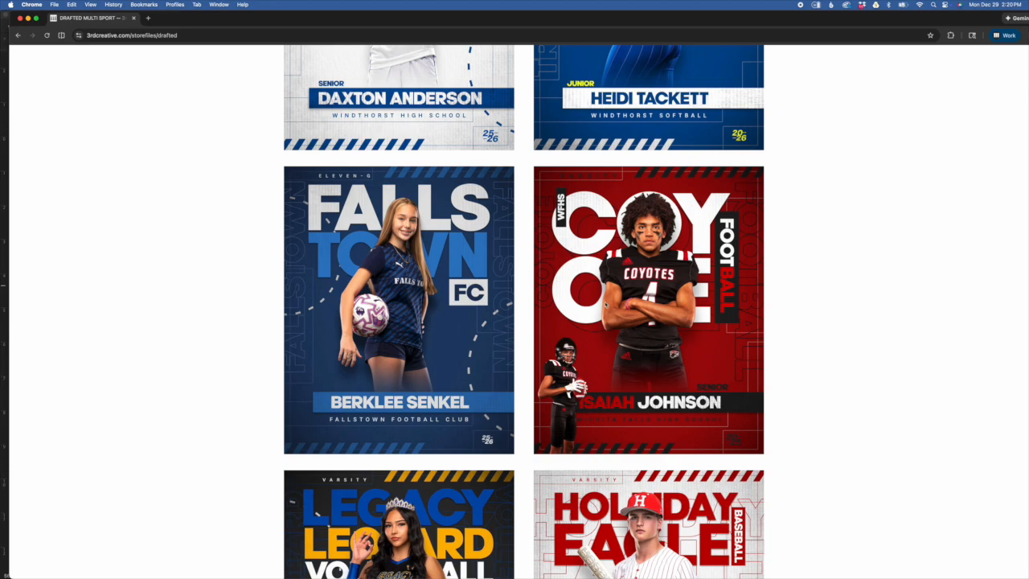
scroll(643, 298, down, 5)
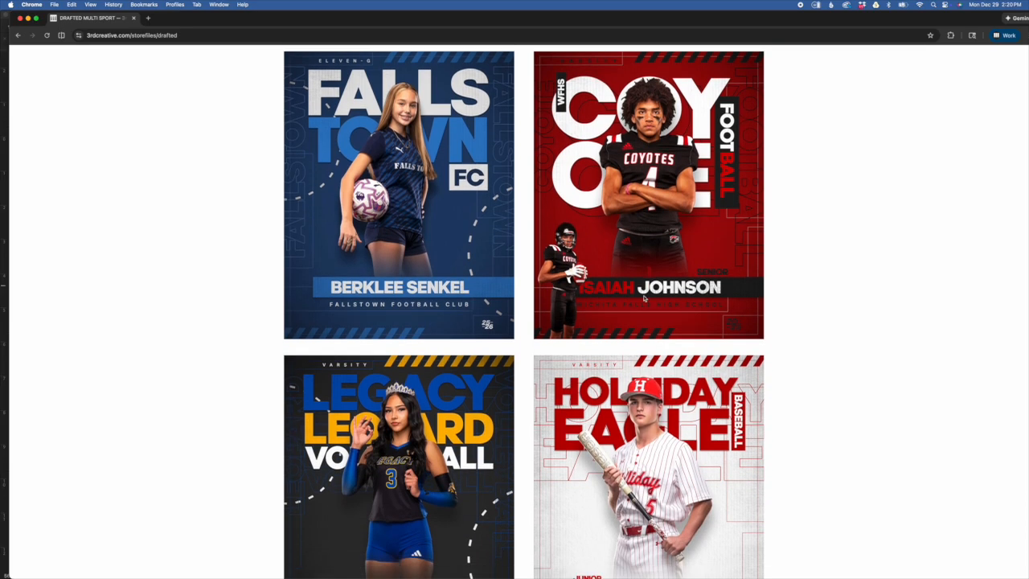
scroll(643, 299, down, 6)
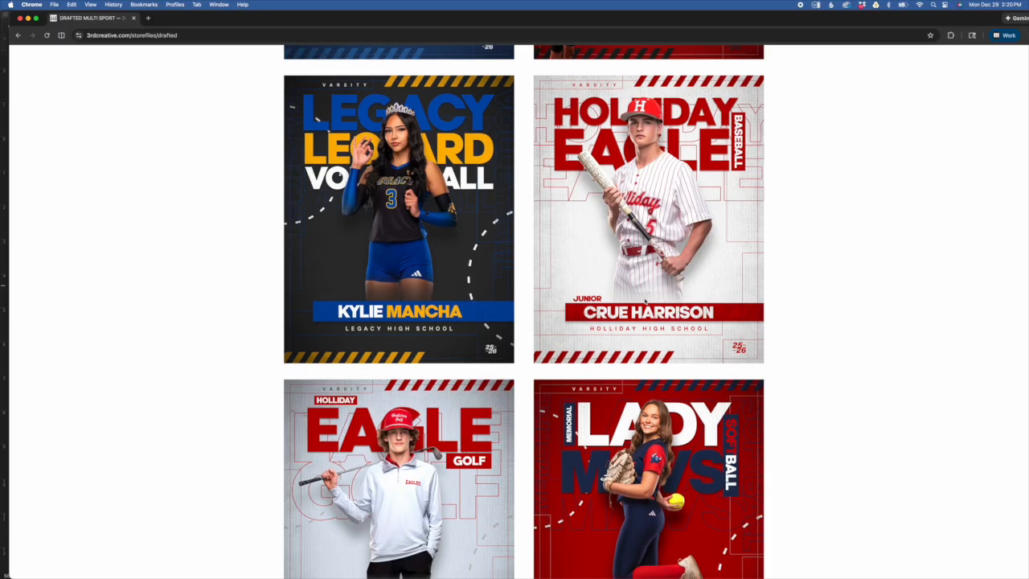
scroll(329, 264, down, 1)
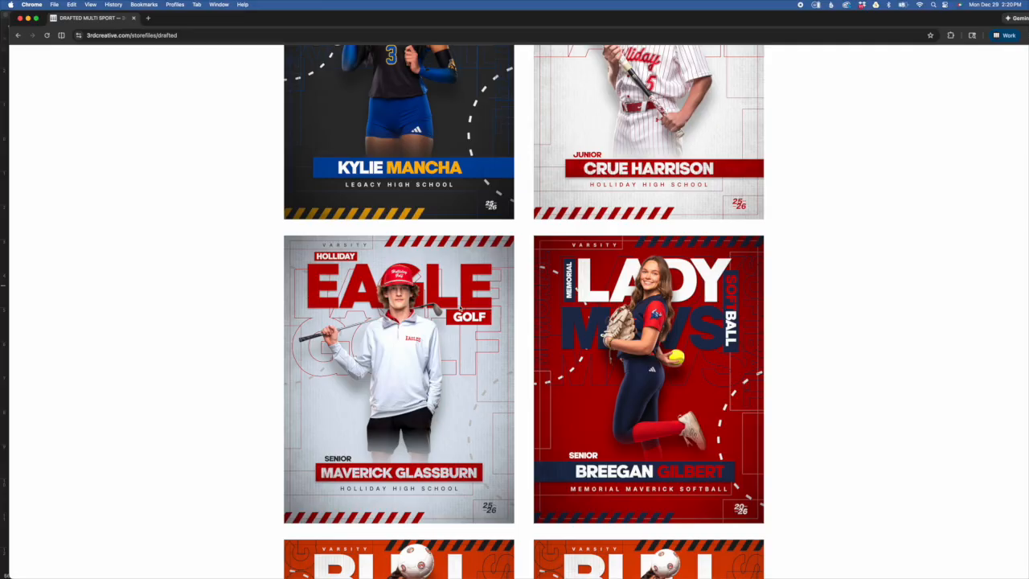
scroll(461, 309, down, 1)
scroll(585, 301, down, 10)
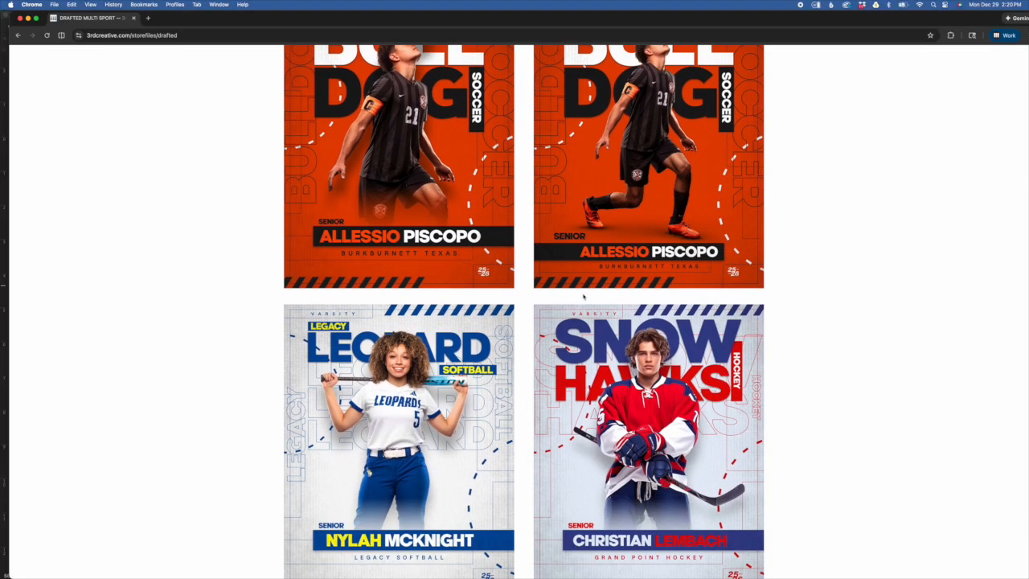
key(super+Tab)
key(super+Tab)
- Back in Photoshop, turn the LADY layer's visibility on over the frame bar
click(482, 296)
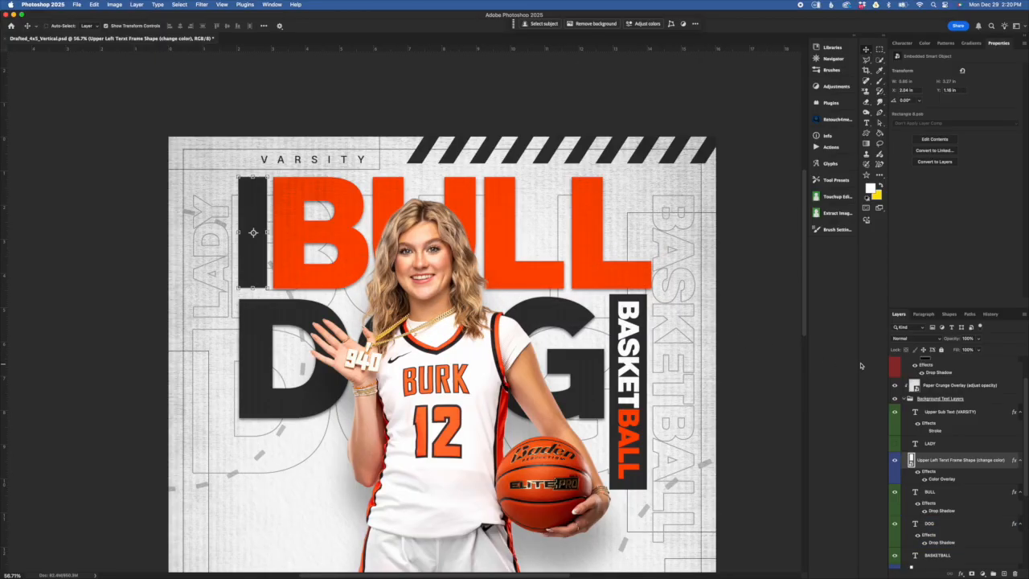
scroll(920, 434, up, 1)
click(947, 420)
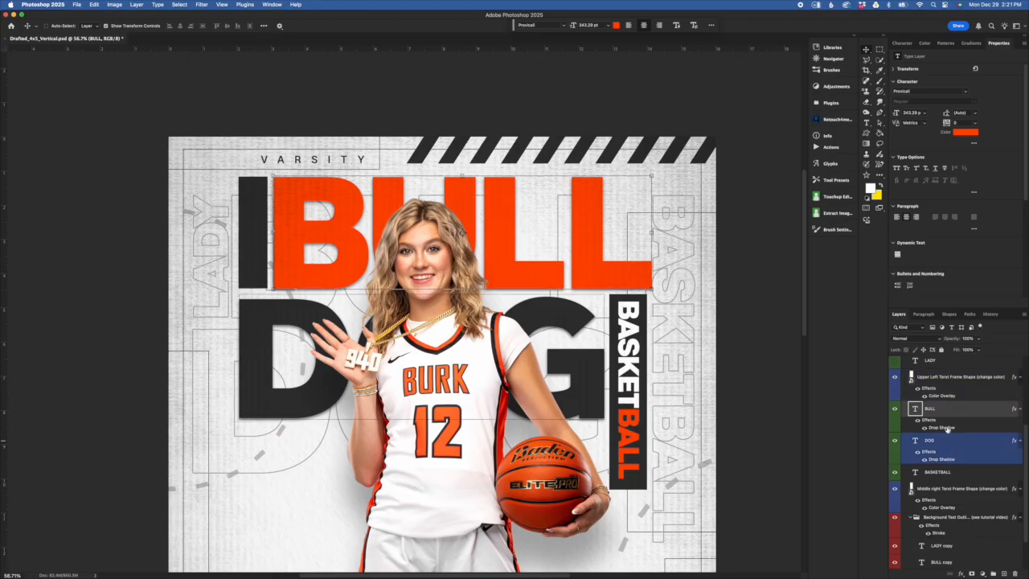
click(924, 392)
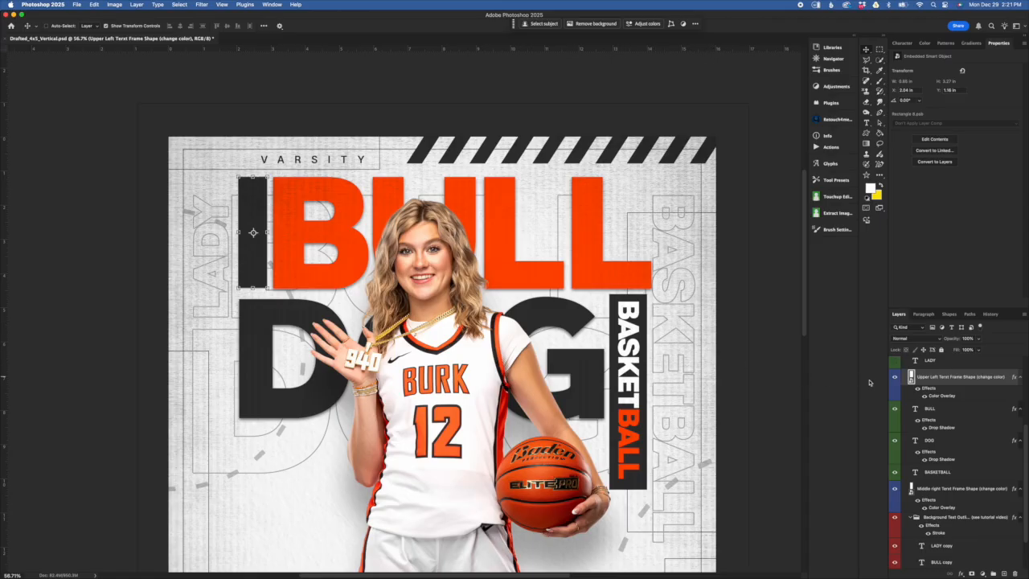
click(893, 362)
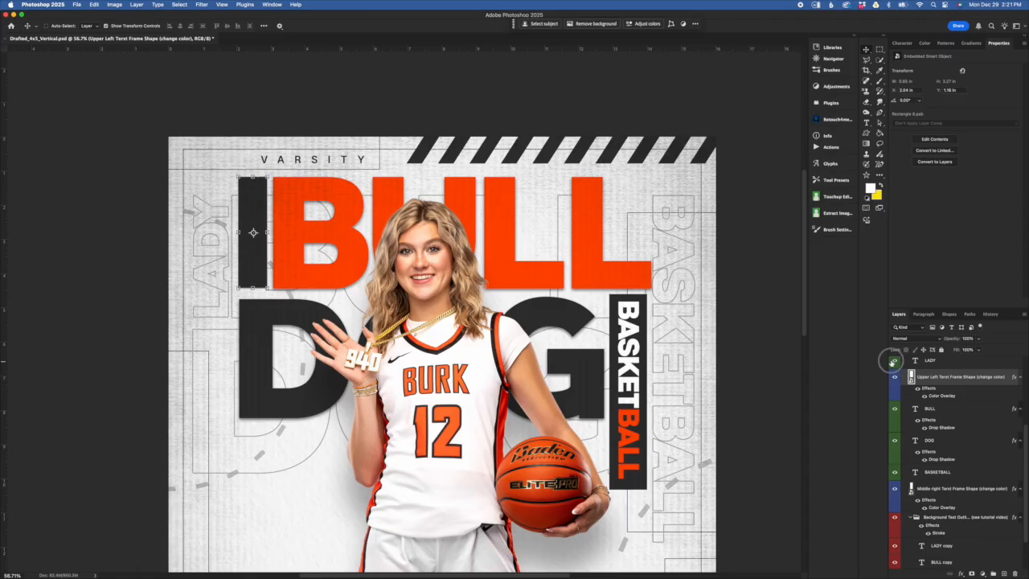
- Check the frame shape's Color Overlay settings, then select the LADY layer
double_click(942, 396)
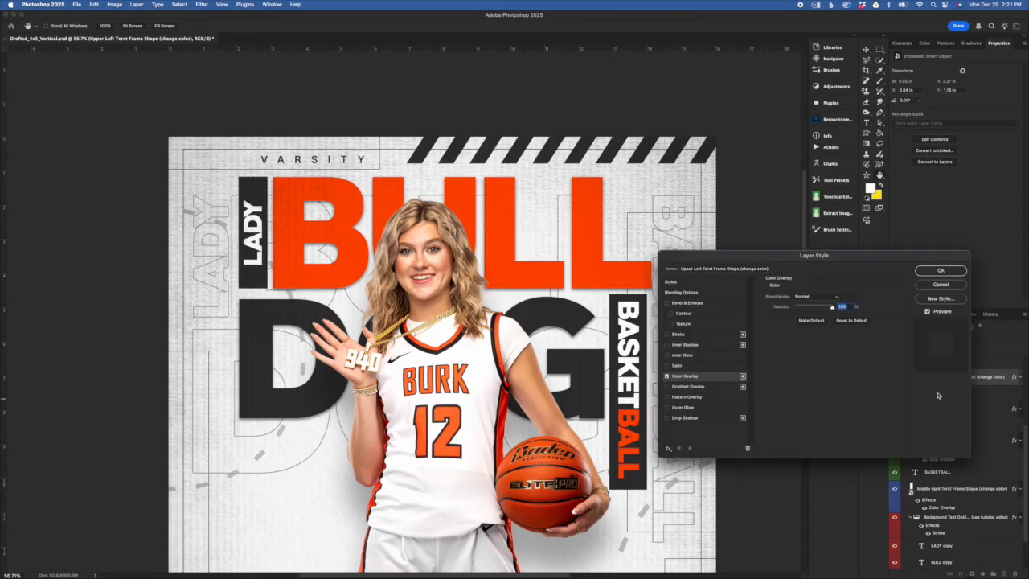
click(940, 271)
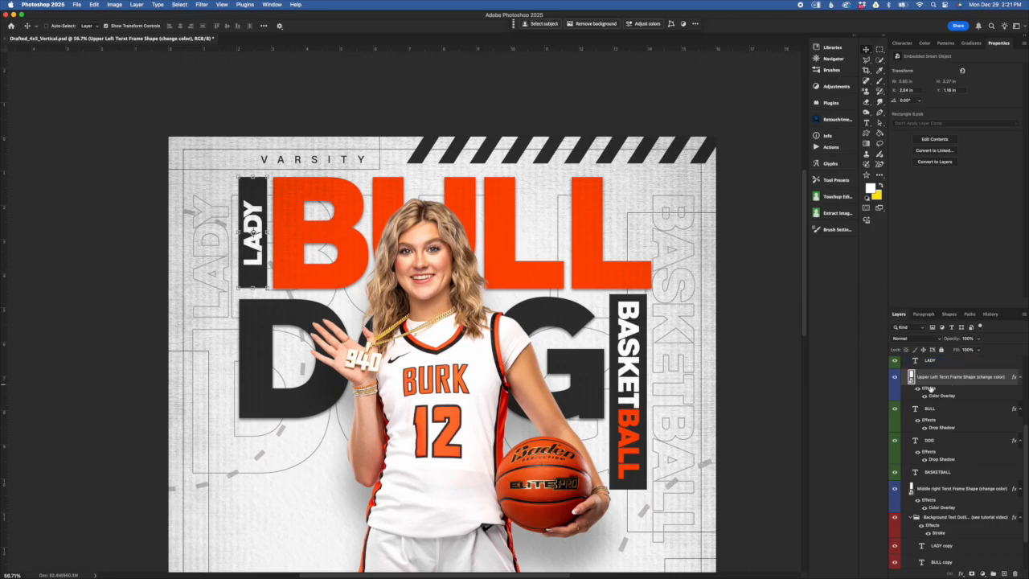
scroll(930, 389, up, 2)
click(945, 407)
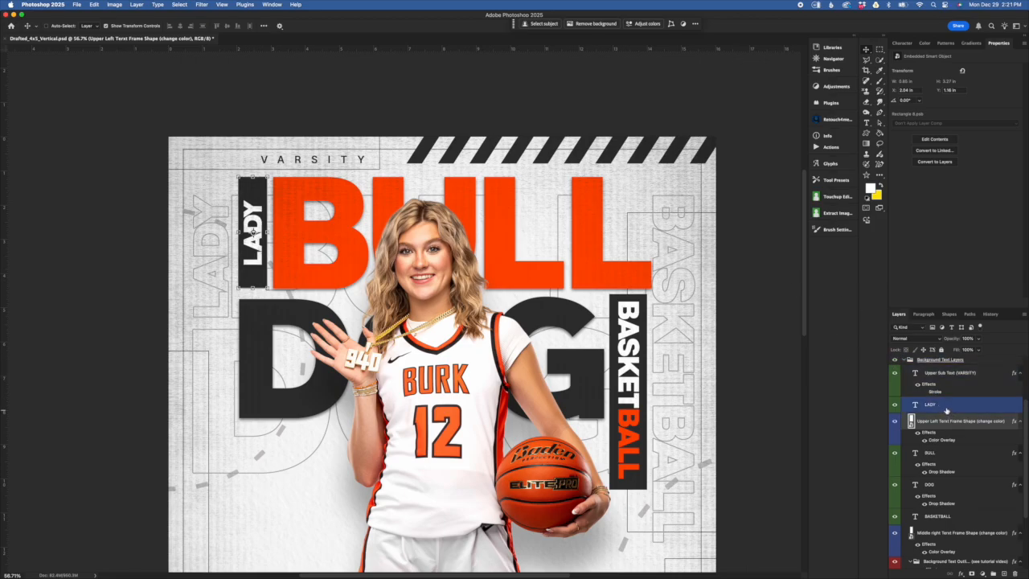
- Try rotating LADY 90° clockwise, then undo the rotation
click(952, 406)
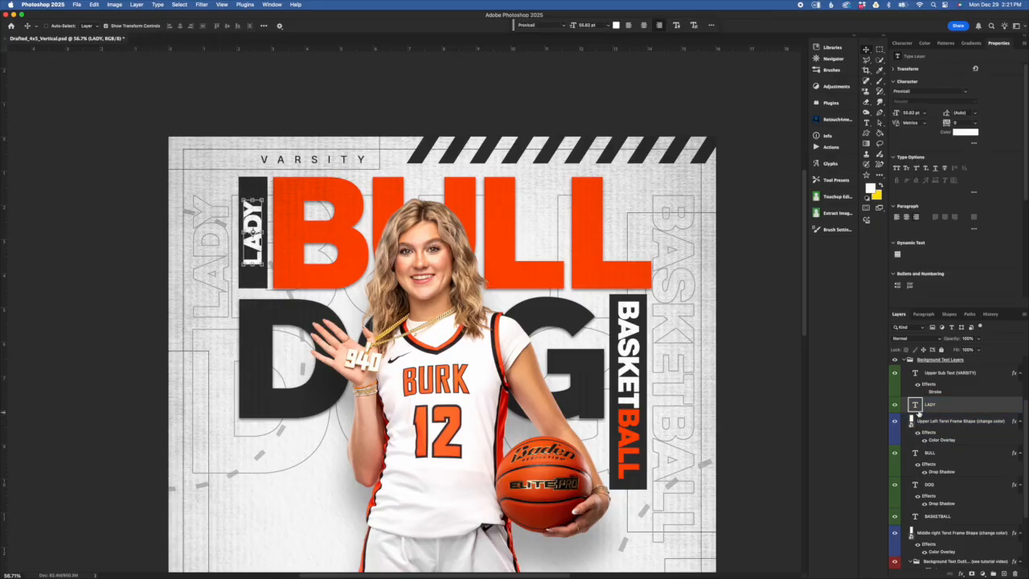
click(94, 5)
mouse_move(139, 200)
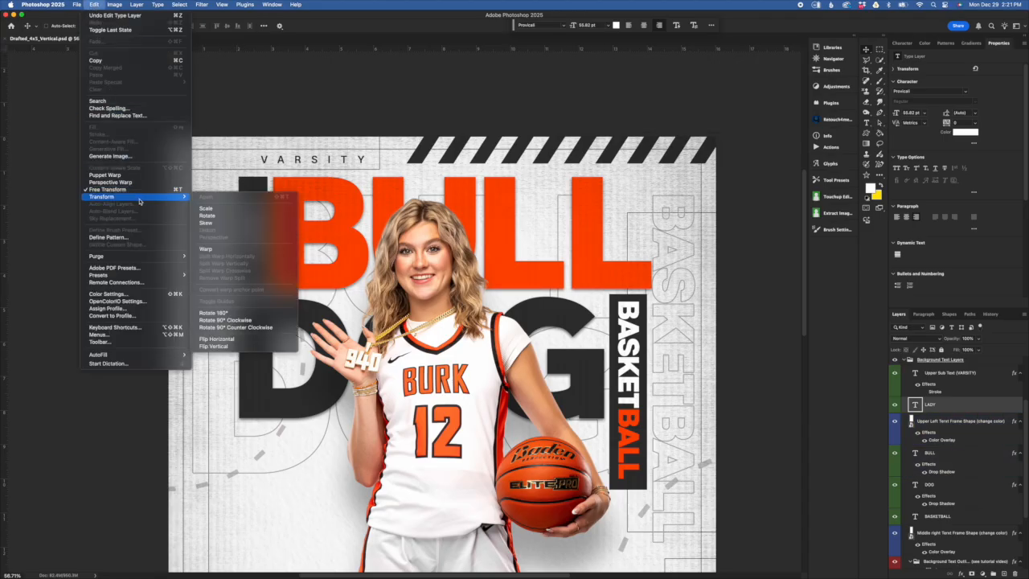
click(245, 322)
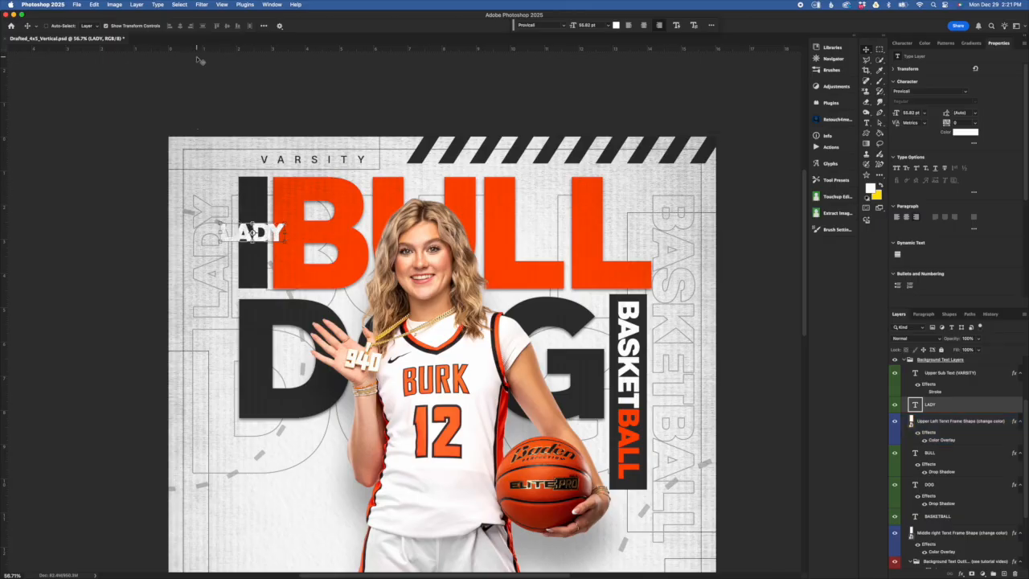
key(super+z)
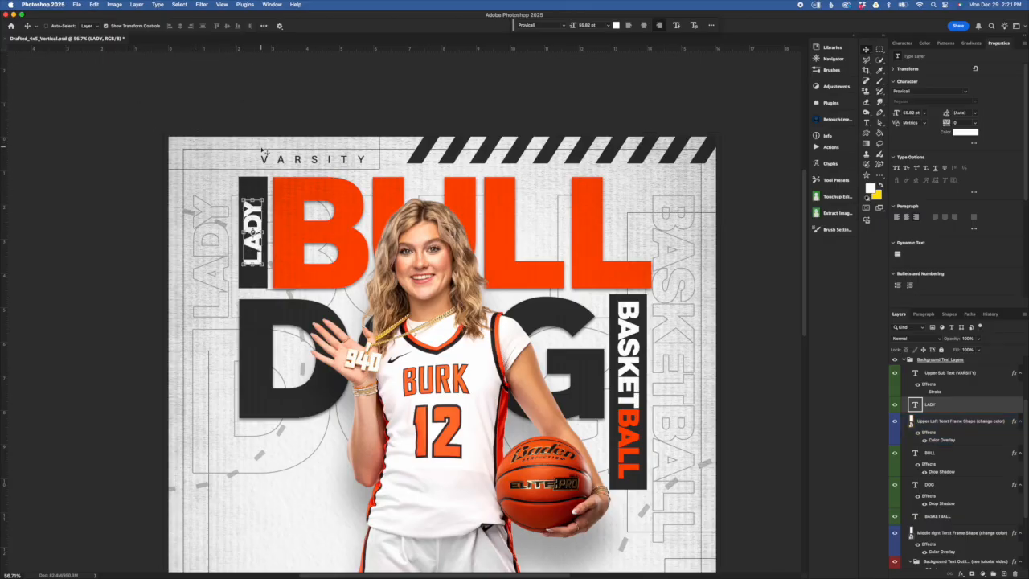
- Scale LADY down with Free Transform to fit inside the upper-left frame
key(super+t)
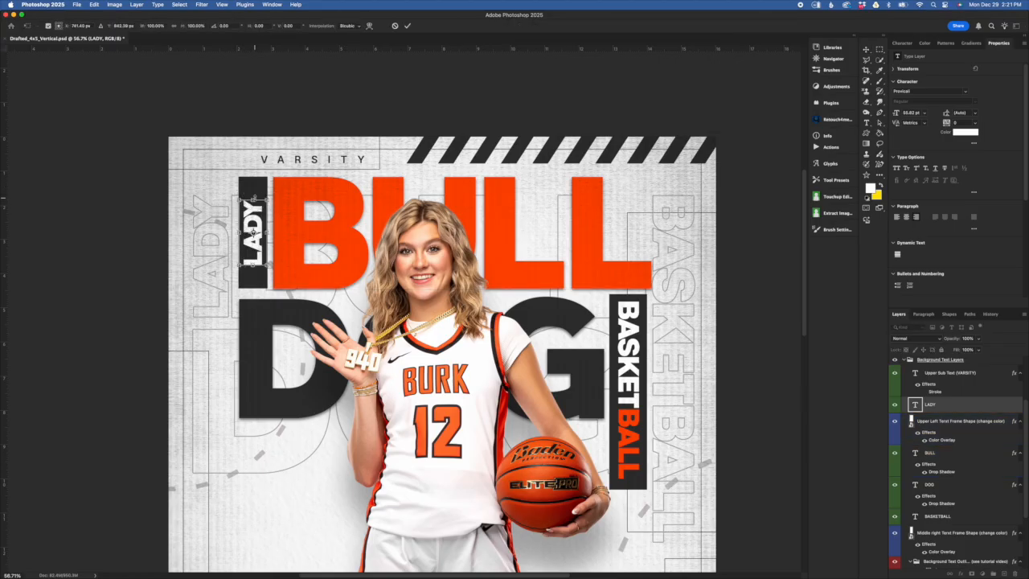
mouse_move(269, 200)
mouse_down()
mouse_move(323, 142)
mouse_move(259, 230)
mouse_move(321, 154)
mouse_move(263, 210)
mouse_up()
key(Return)
click(265, 201)
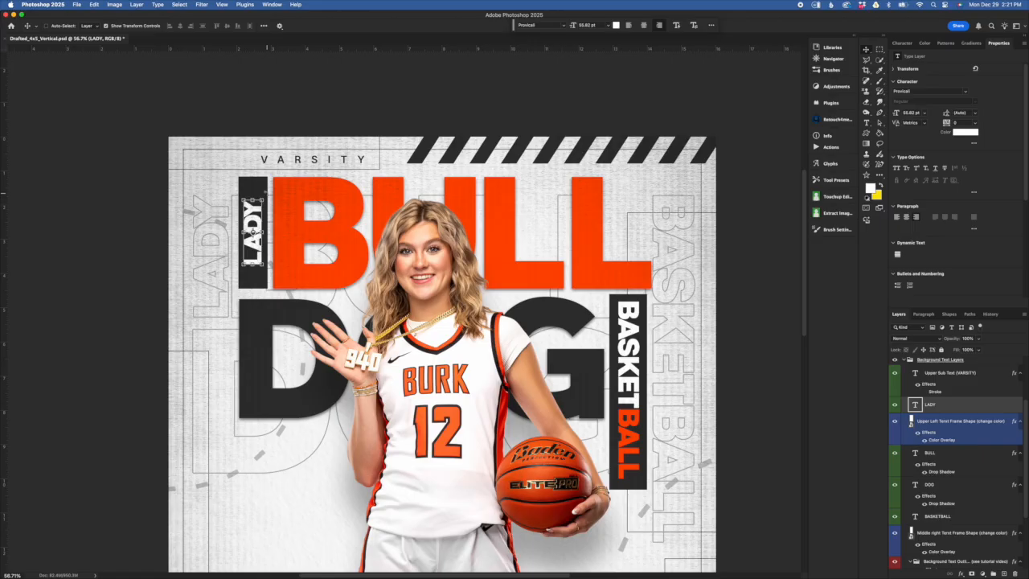
click(252, 231)
key(super+t)
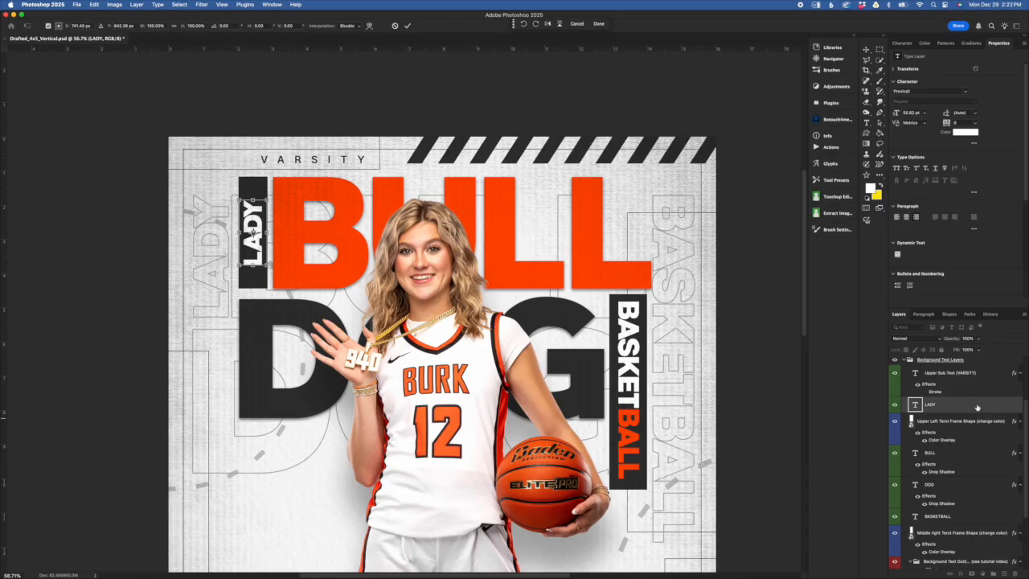
key(Return)
click(989, 453)
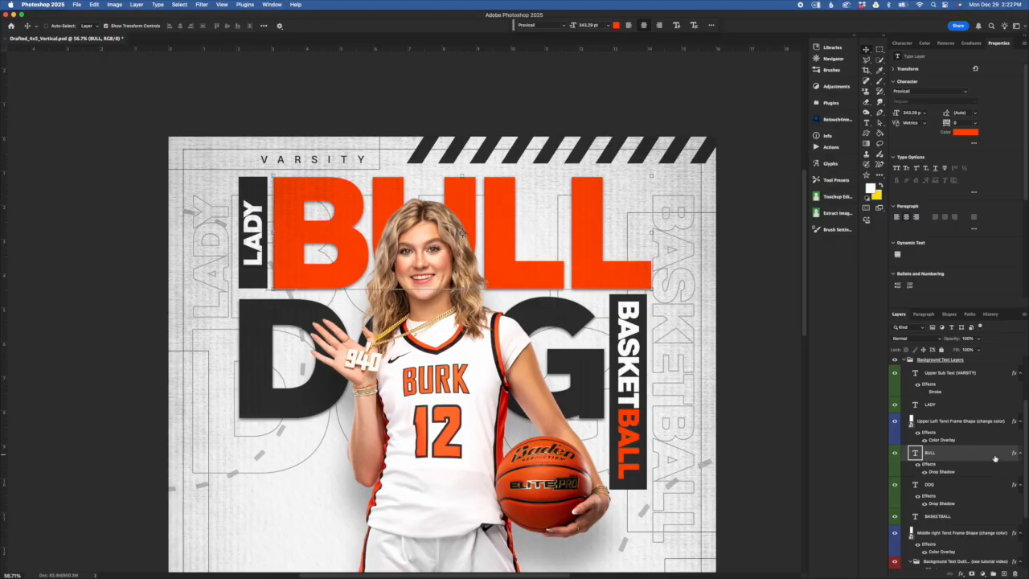
- Select the DOG, BULL and BASKETBALL title layers in turn to inspect them
scroll(983, 458, down, 2)
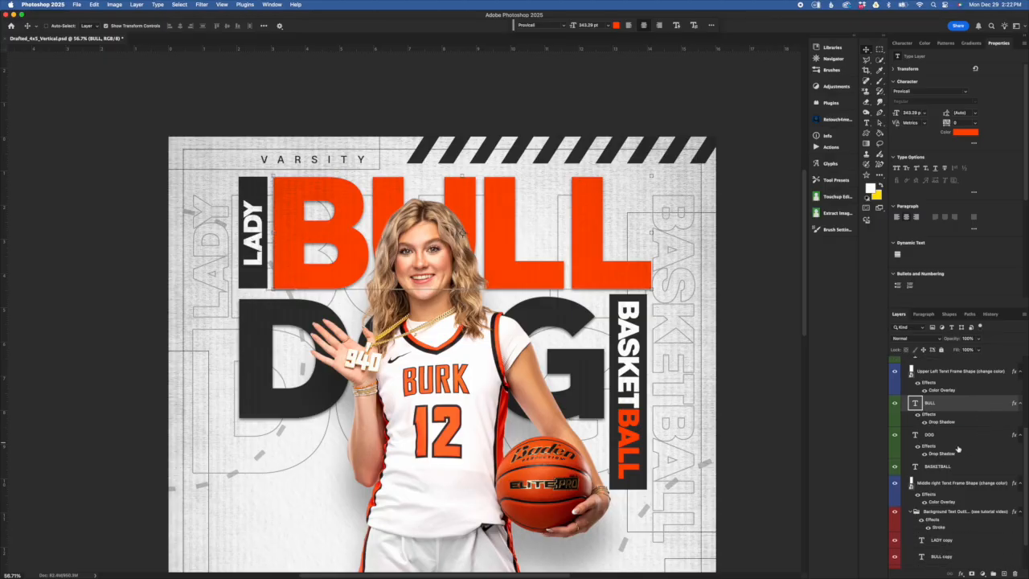
click(991, 448)
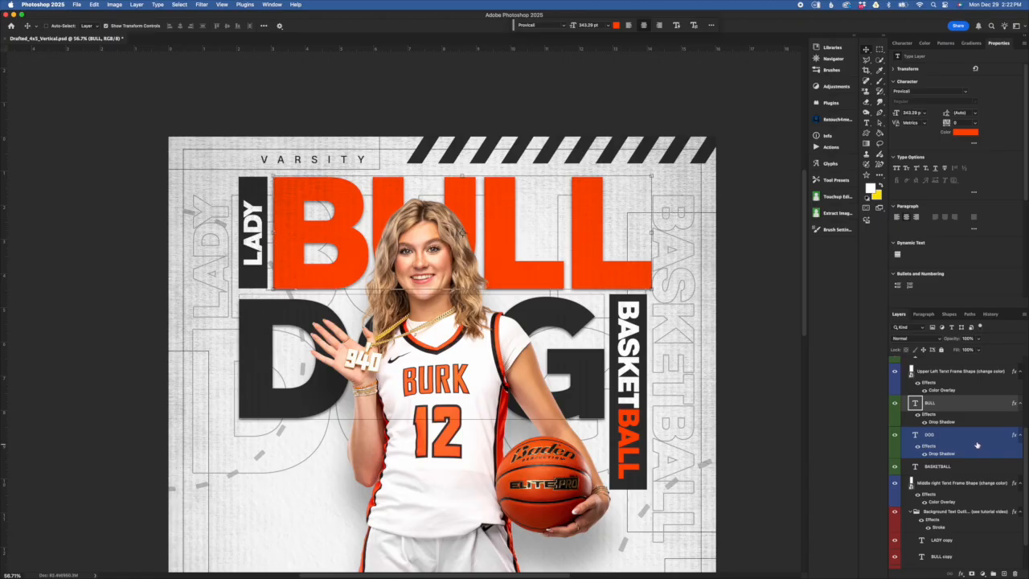
click(950, 408)
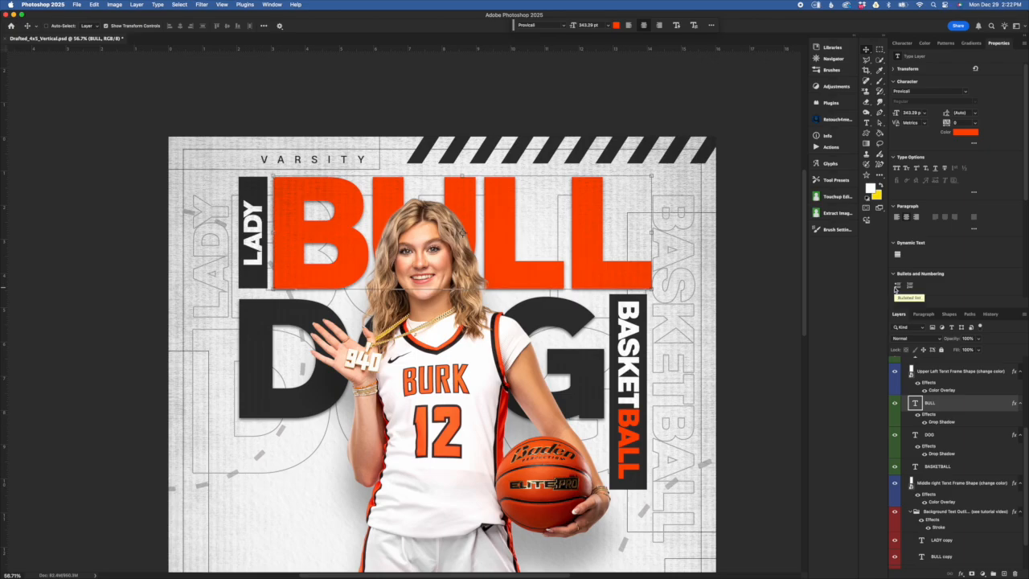
click(939, 467)
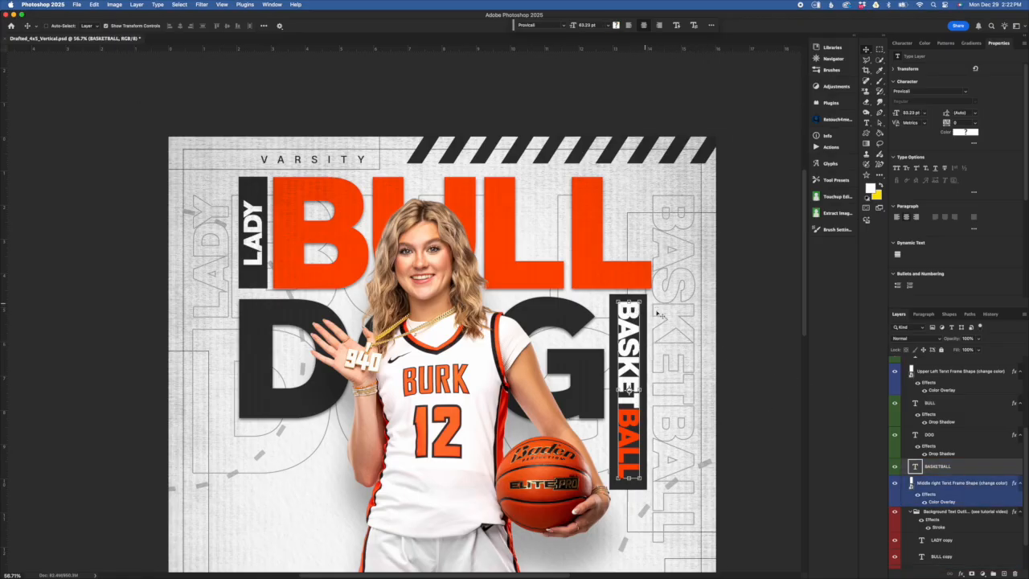
scroll(944, 437, down, 2)
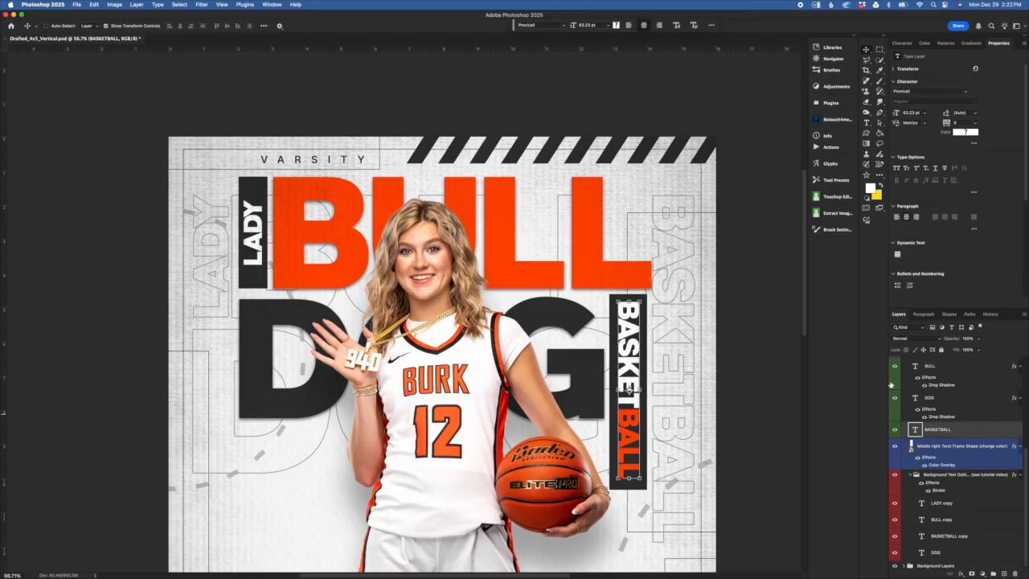
scroll(239, 191, down, 2)
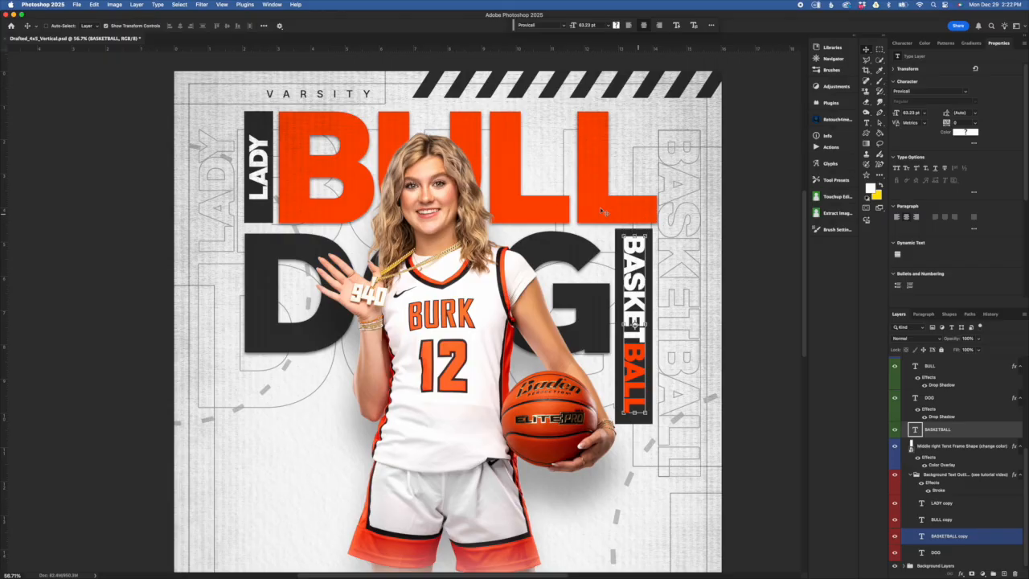
drag(895, 430, 905, 383)
- Hide VARSITY to compare, then show VARSITY, LADY, the black frame, BULL, DOG and BASKETBALL
click(896, 439)
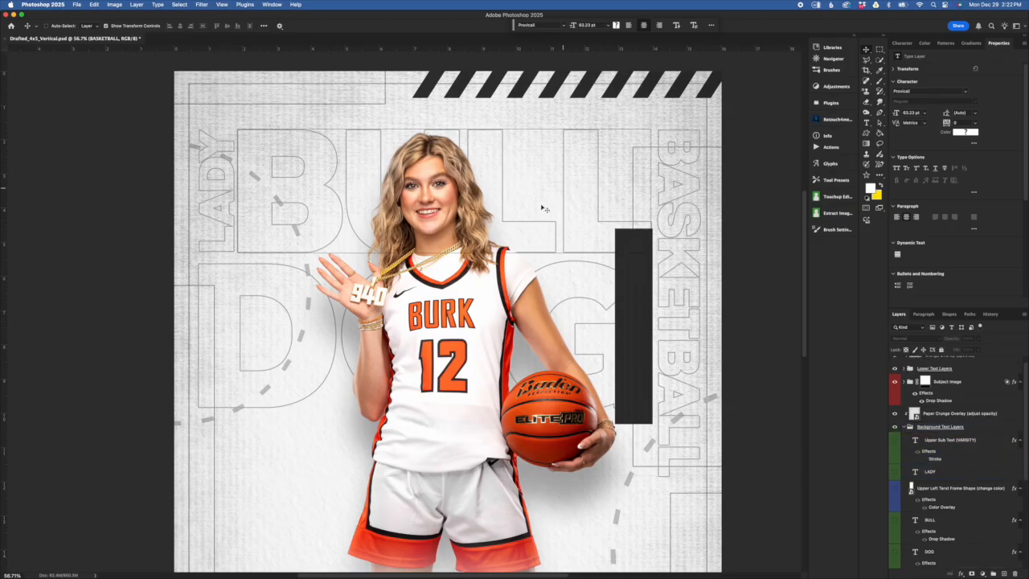
click(530, 297)
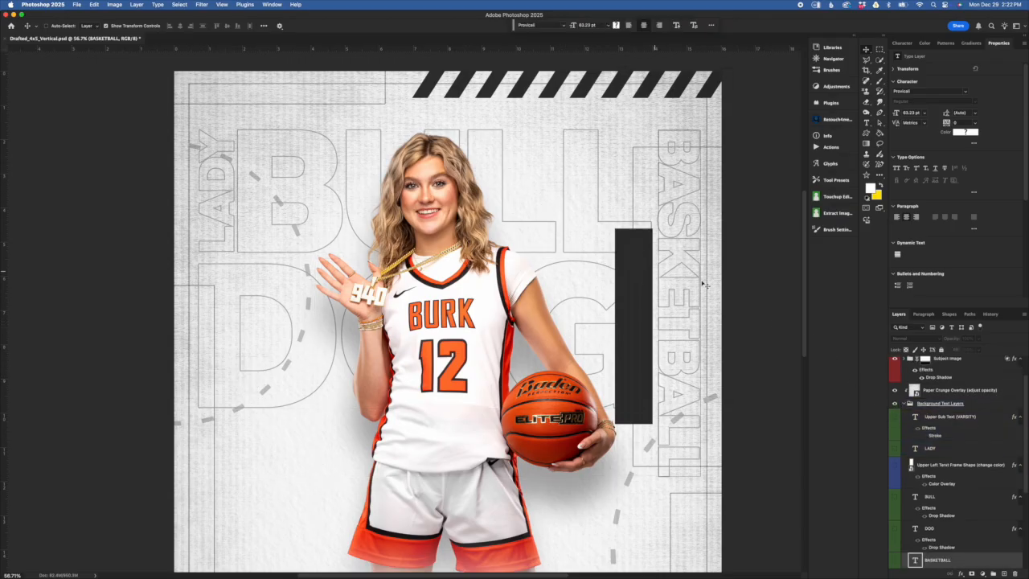
click(896, 417)
click(894, 448)
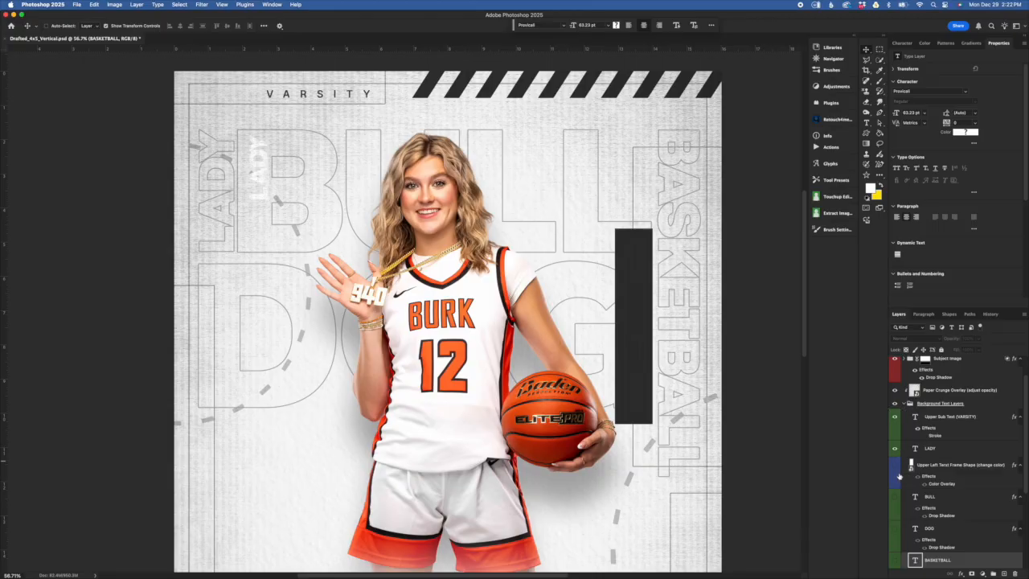
click(895, 464)
click(895, 497)
click(894, 528)
scroll(920, 538, down, 3)
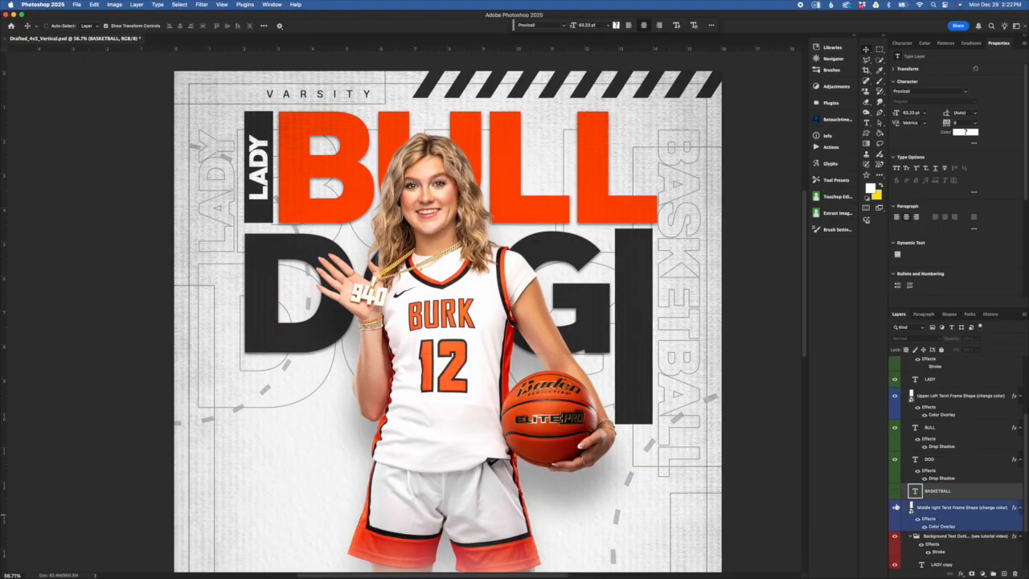
click(894, 489)
scroll(938, 508, down, 3)
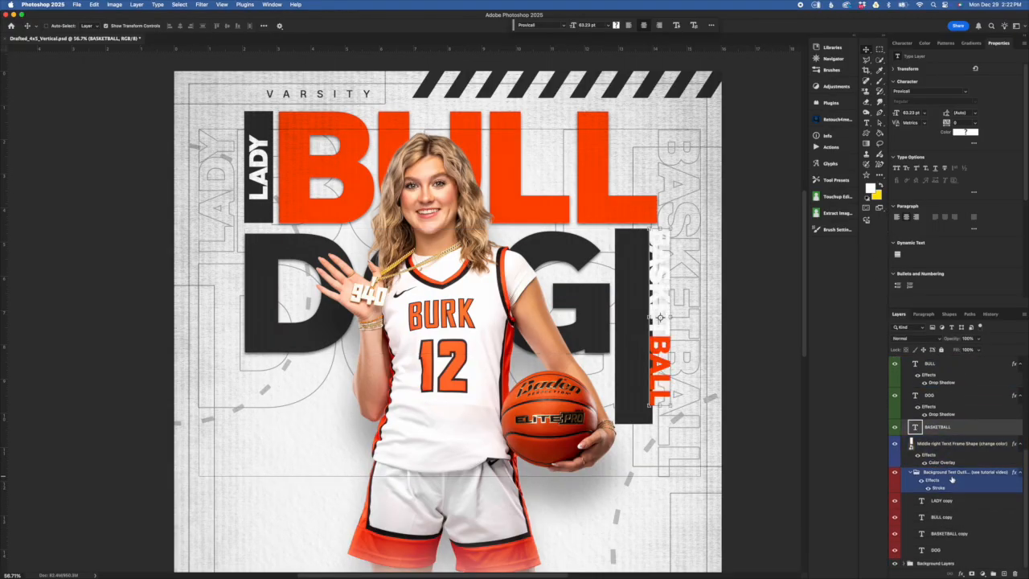
- Edit the outlined LADY copy layer's text to LADY and commit it
click(962, 474)
click(989, 506)
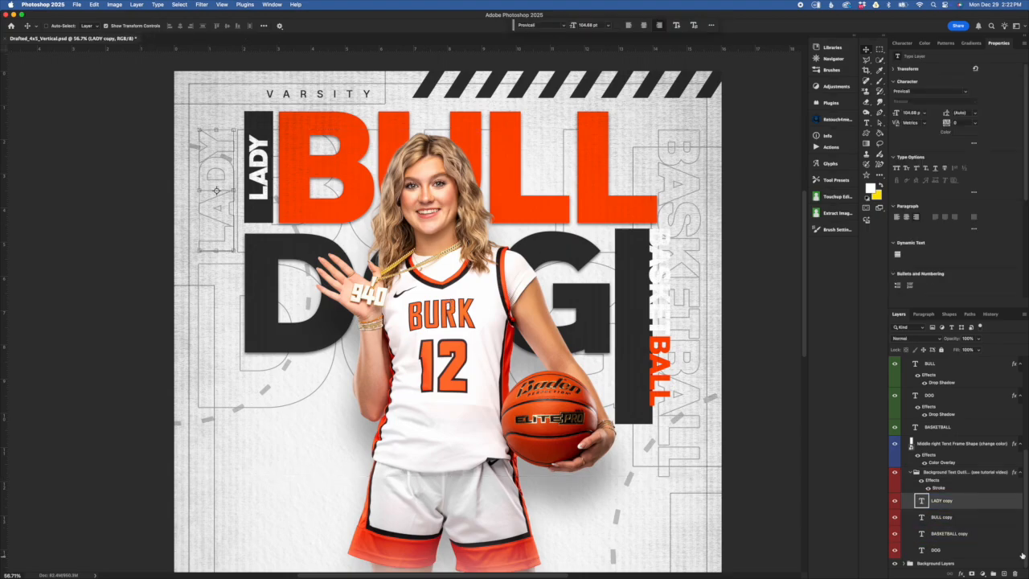
double_click(922, 501)
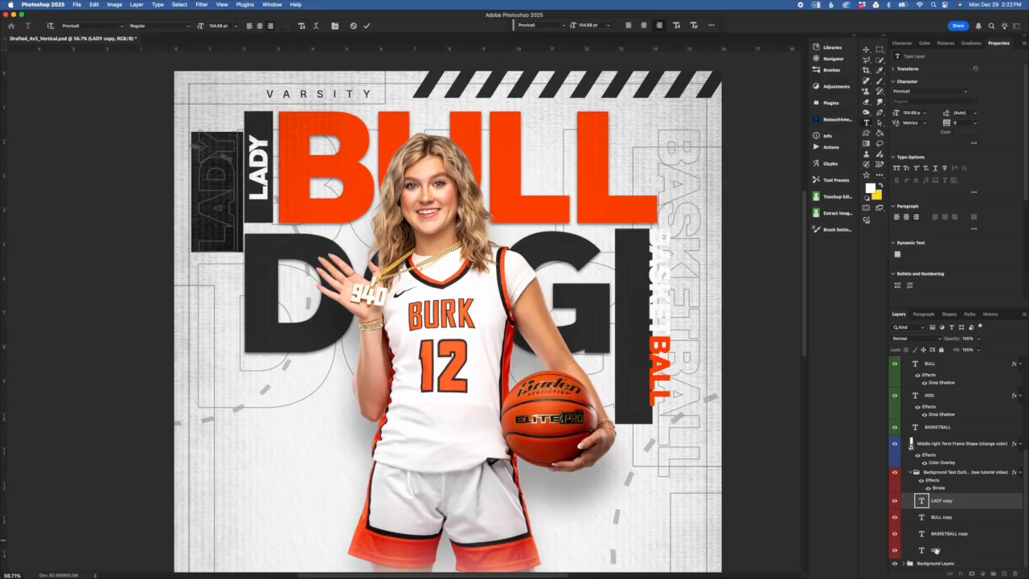
key(super+Return)
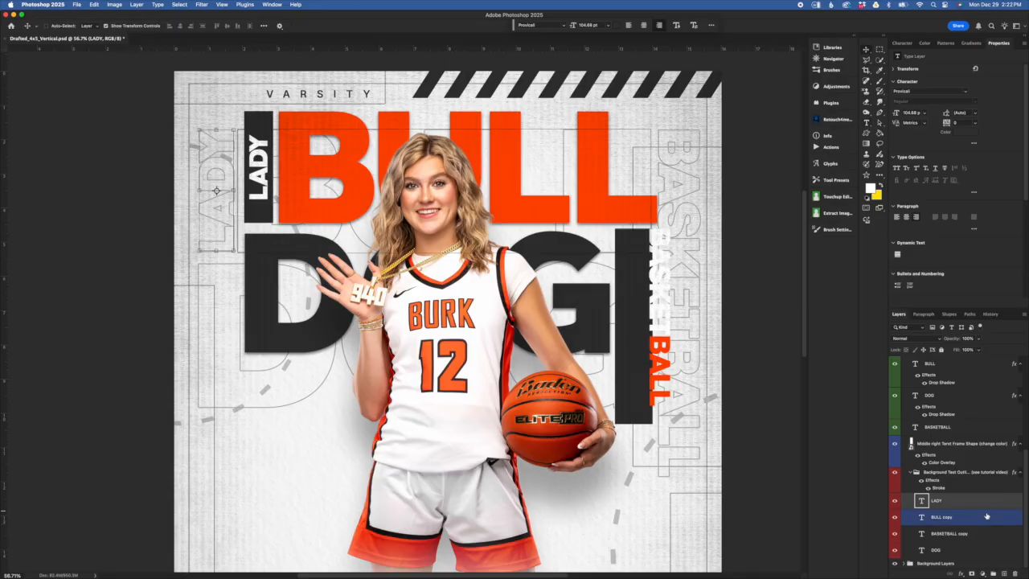
- Hide the outlined background words, including BASKETBALL and DOG, then select the LADY title layer
click(895, 517)
drag(895, 518, 895, 550)
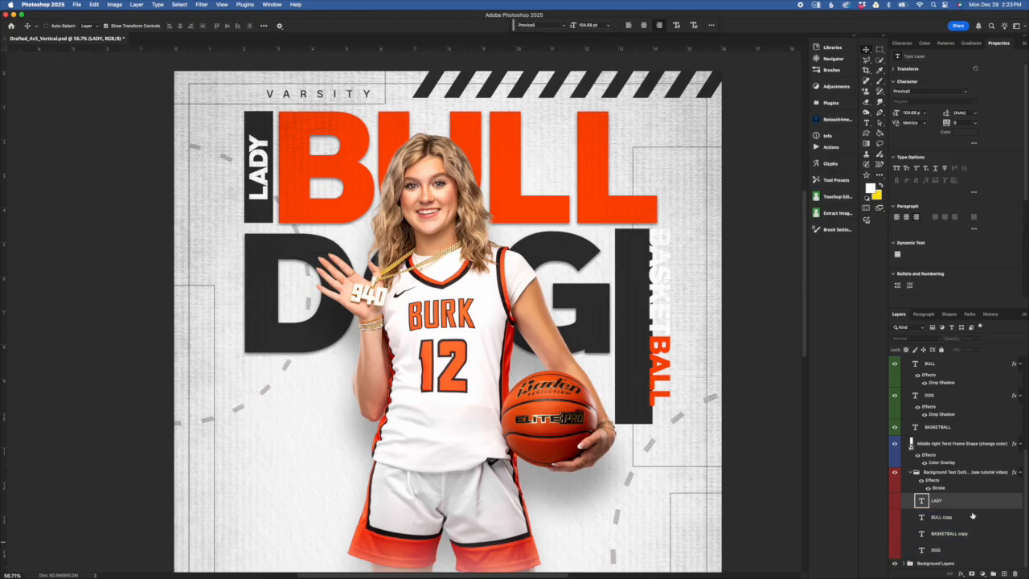
scroll(981, 476, up, 4)
scroll(978, 466, up, 3)
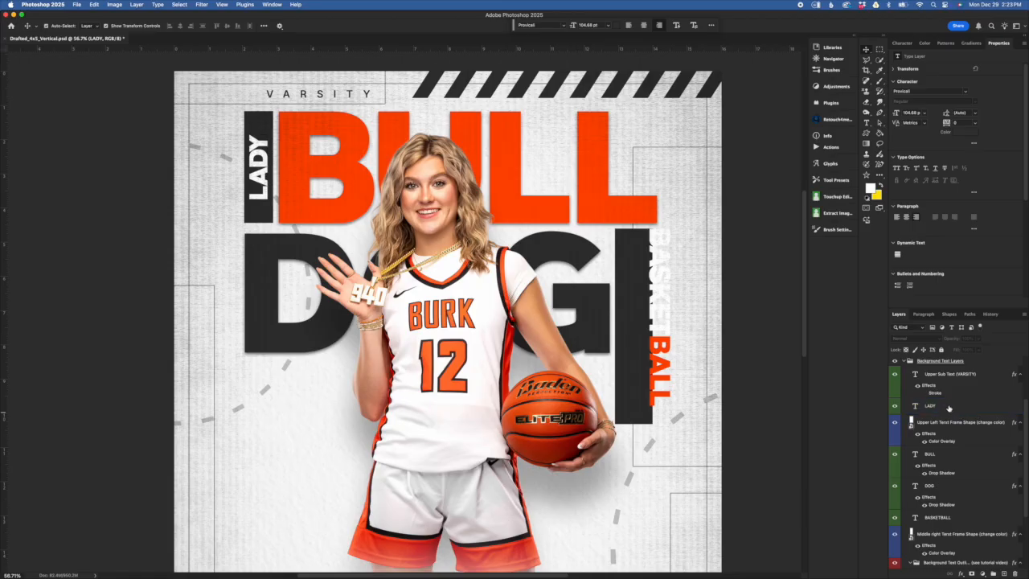
click(948, 408)
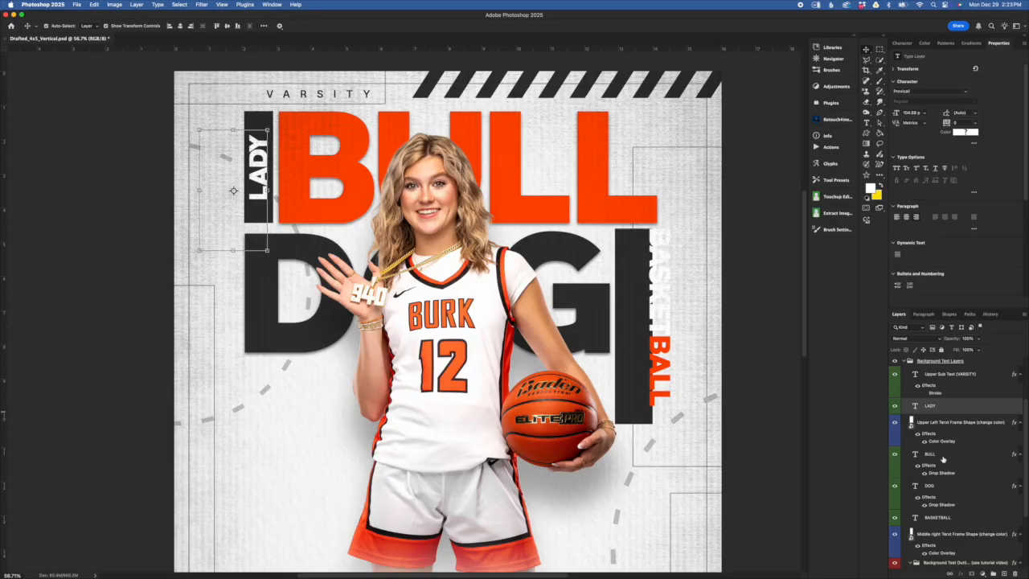
super+click(943, 457)
super+click(949, 490)
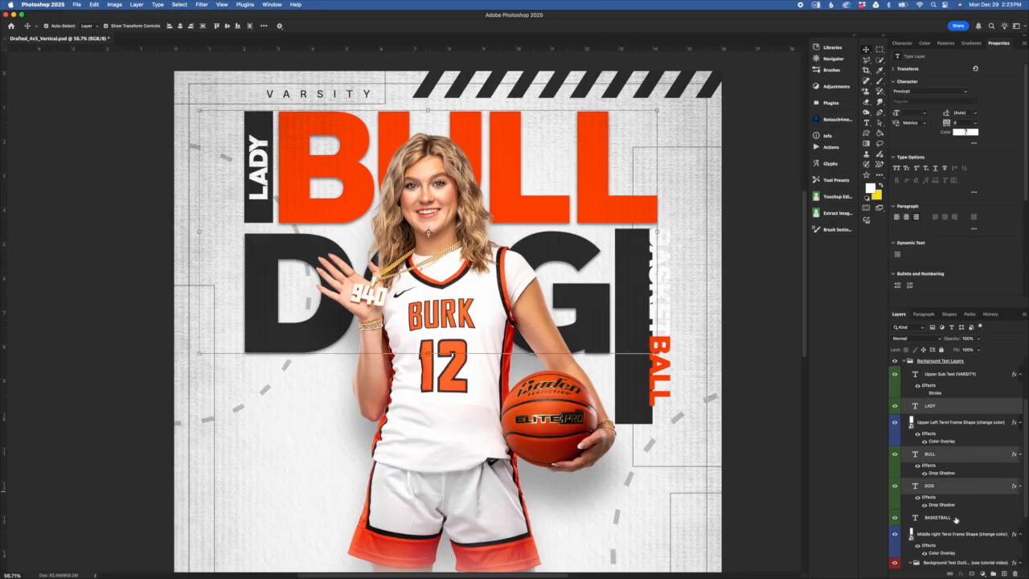
drag(305, 413, 307, 415)
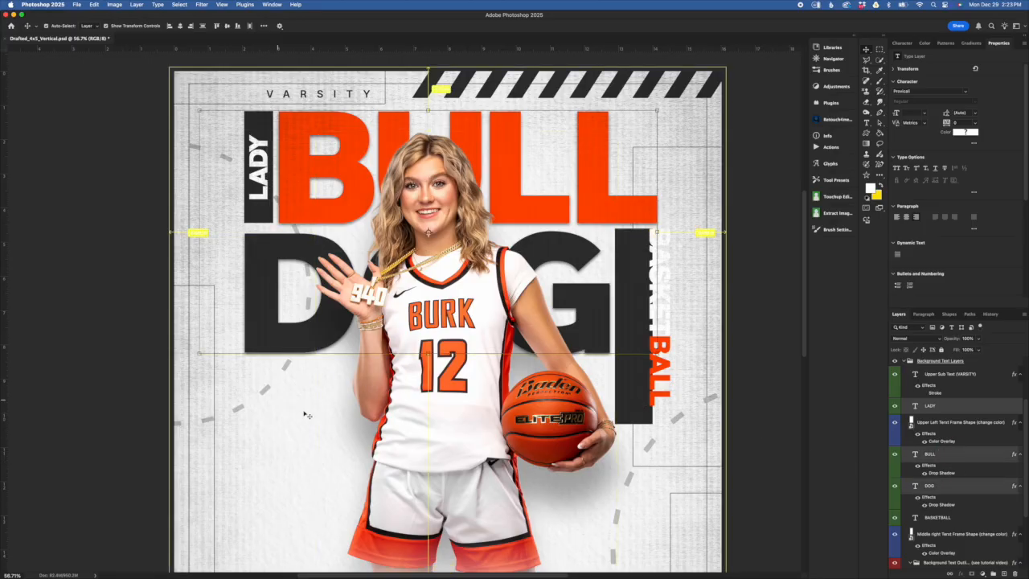
super+click(975, 521)
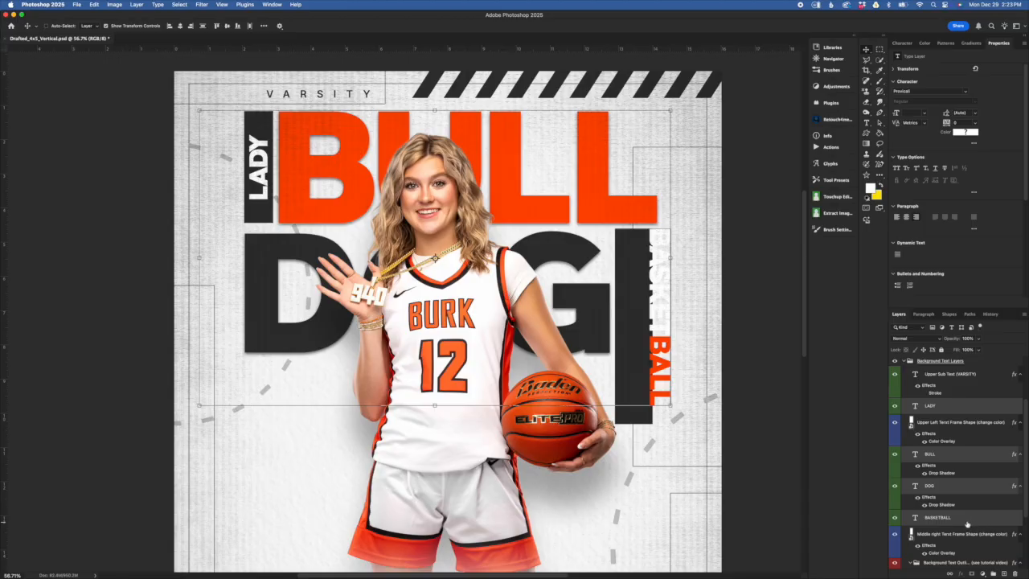
click(961, 521)
drag(962, 521, 963, 553)
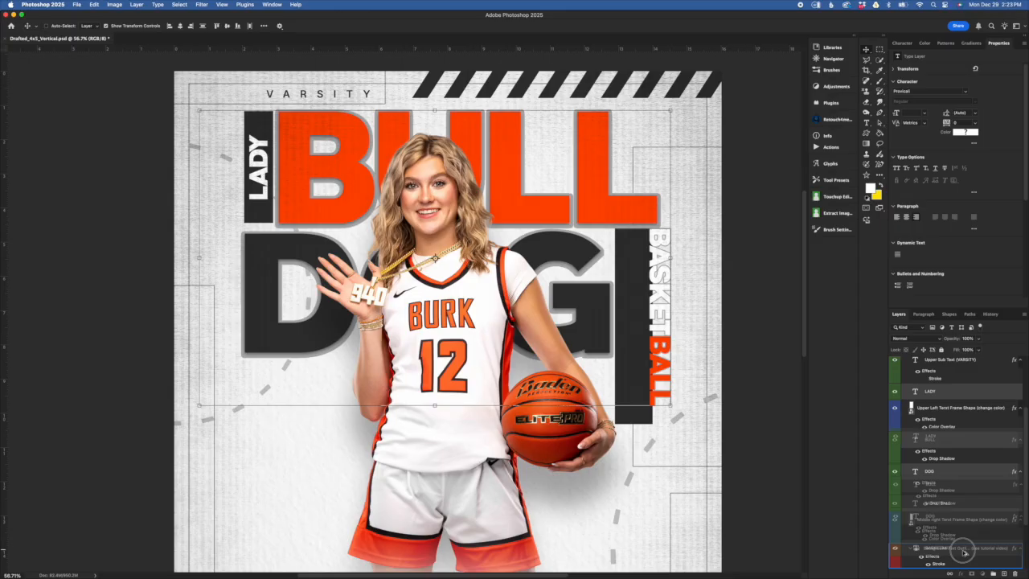
drag(963, 553, 965, 553)
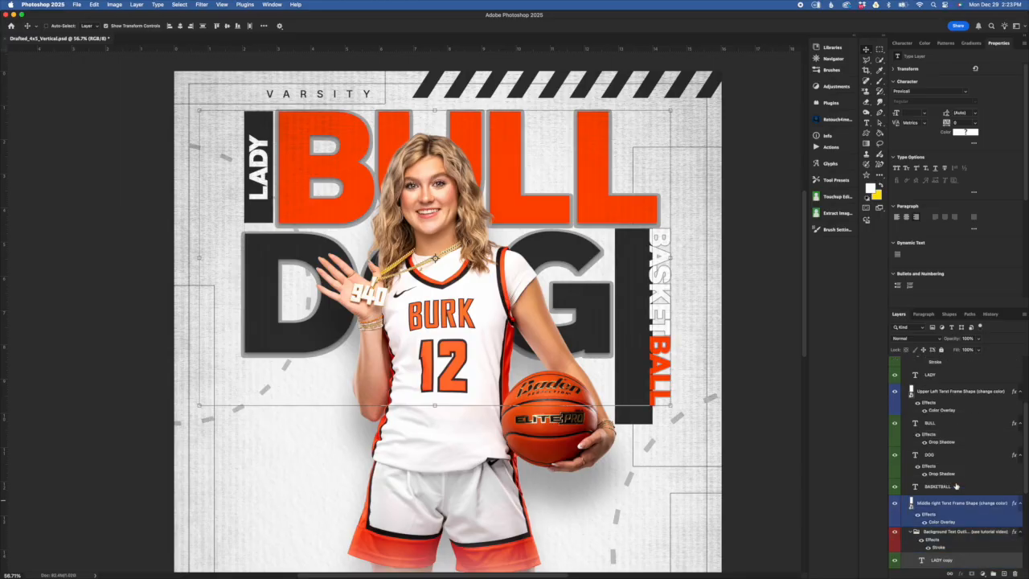
scroll(969, 533, down, 4)
scroll(958, 519, down, 1)
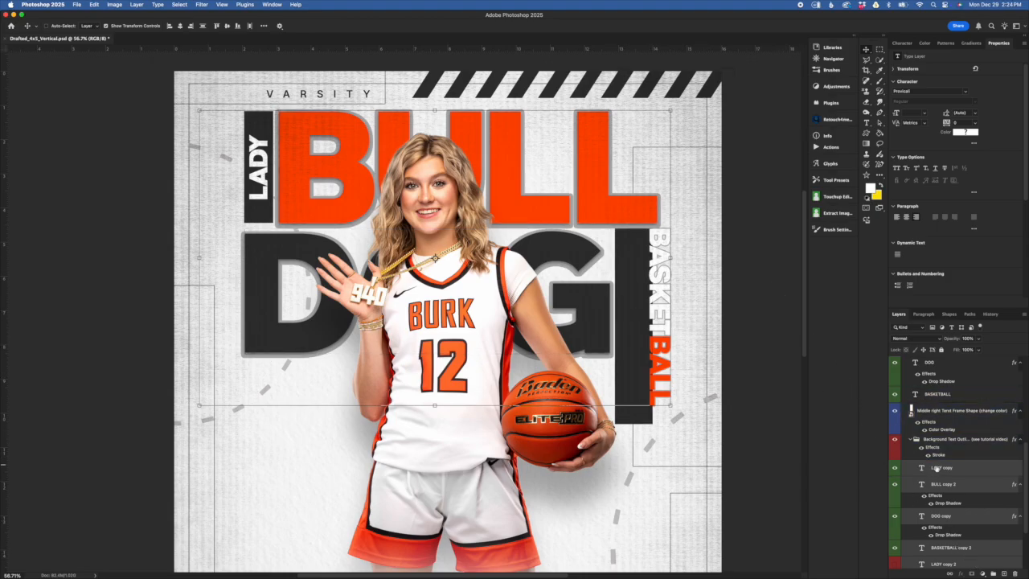
scroll(977, 497, down, 2)
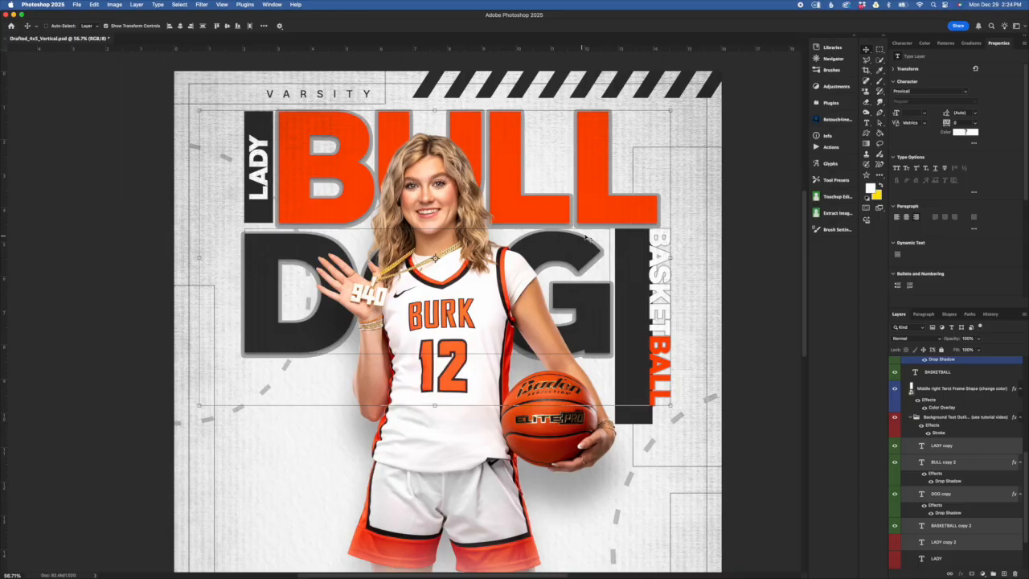
click(655, 234)
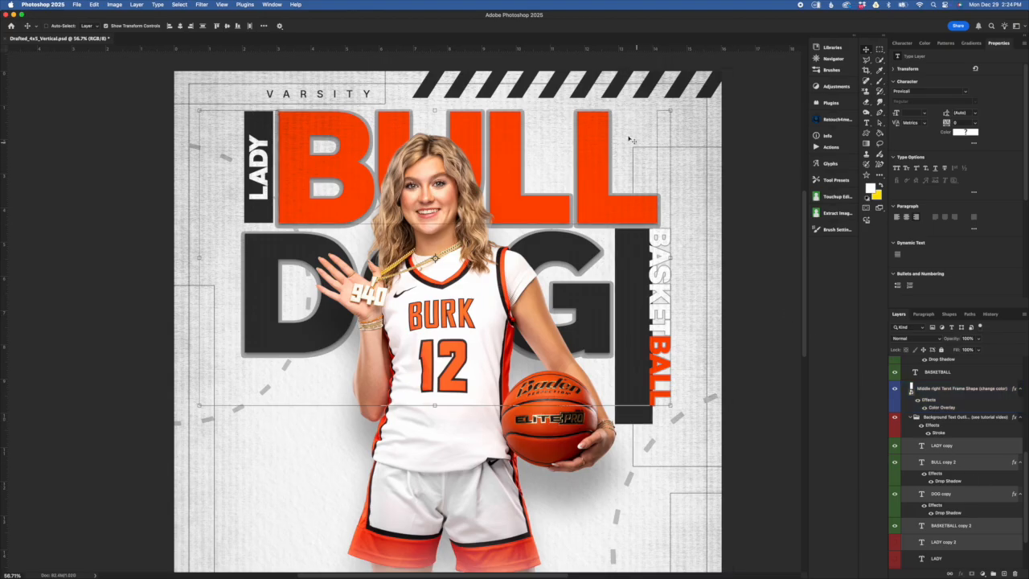
click(976, 467)
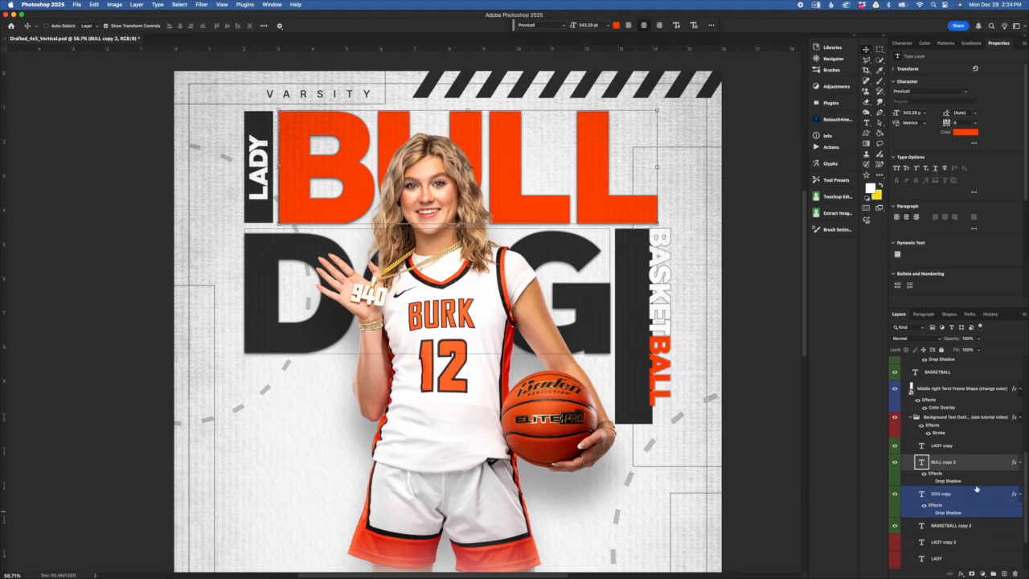
click(972, 447)
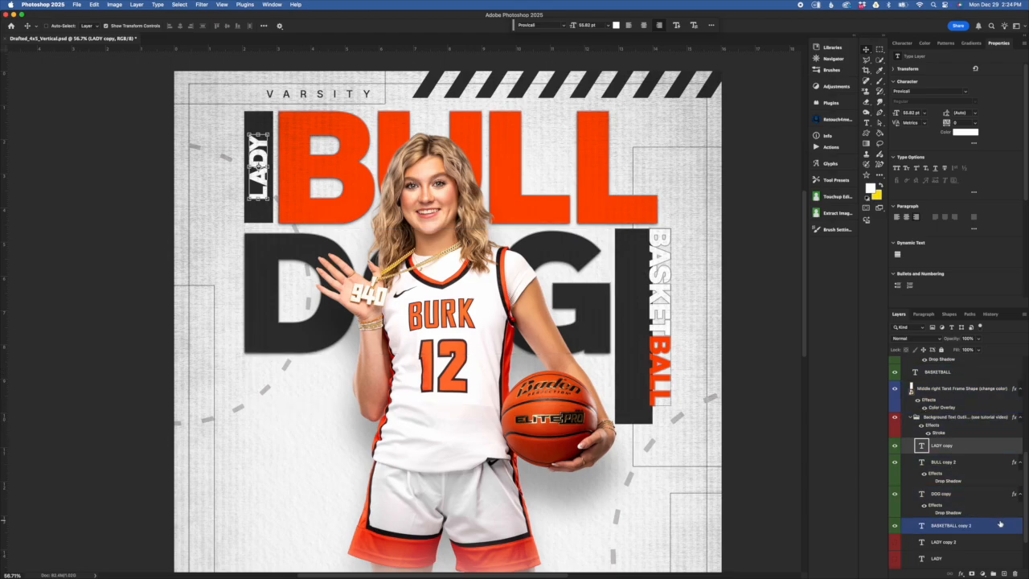
shift+click(968, 527)
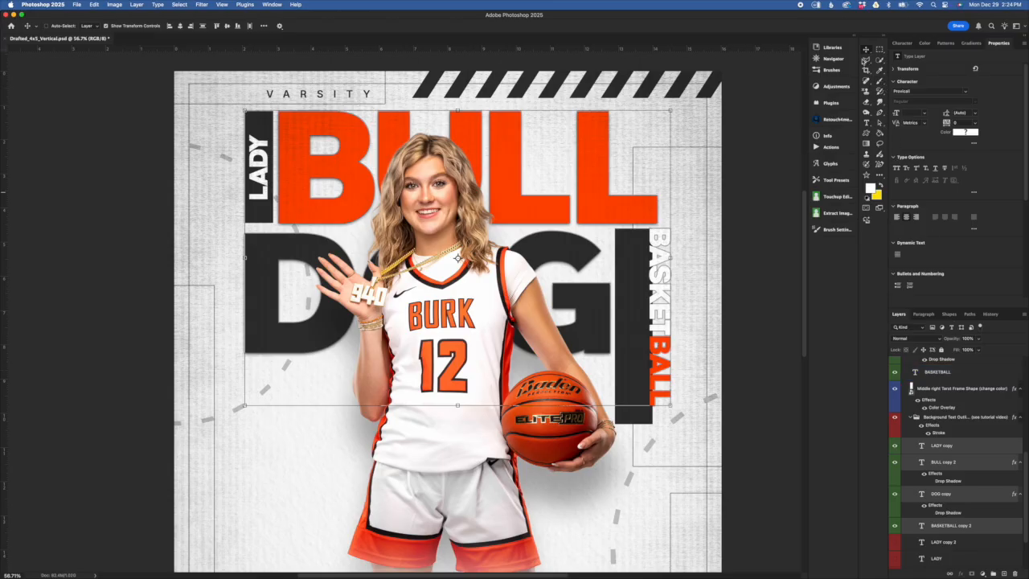
- Free Transform the outlined background words to enlarge and reposition them, then apply
key(super+t)
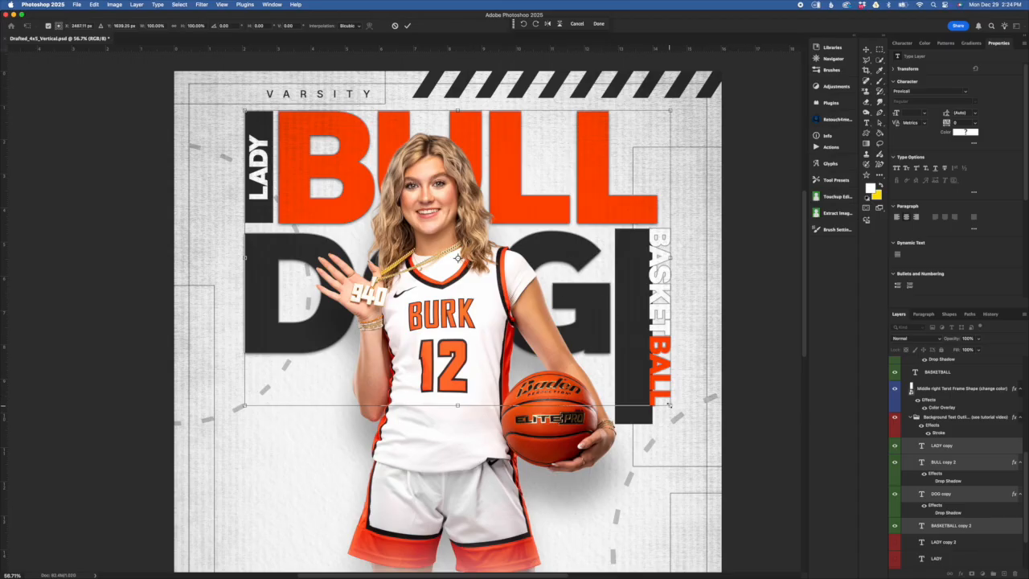
drag(671, 406, 703, 427)
drag(245, 428, 196, 466)
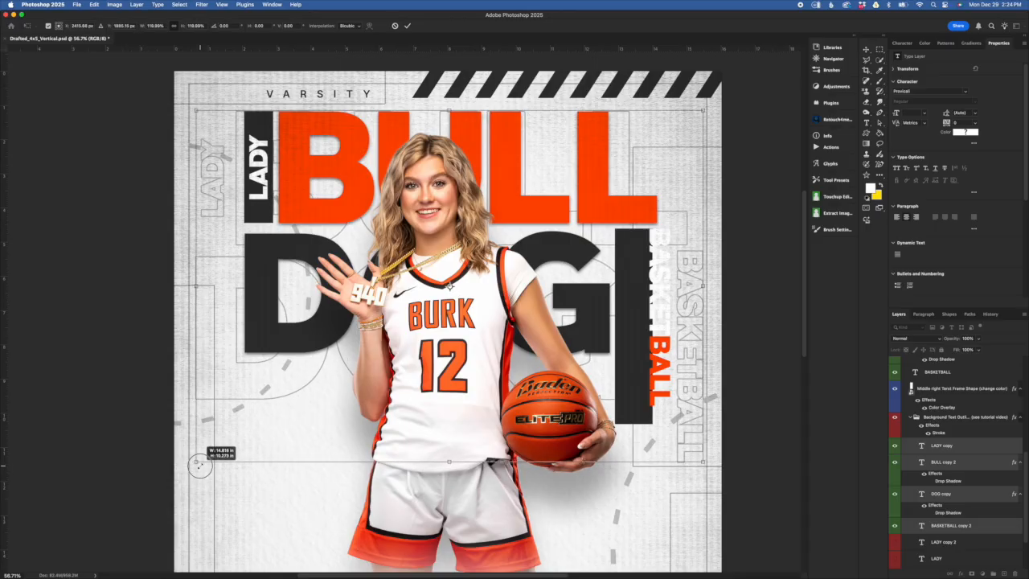
drag(707, 286, 714, 283)
drag(663, 205, 667, 223)
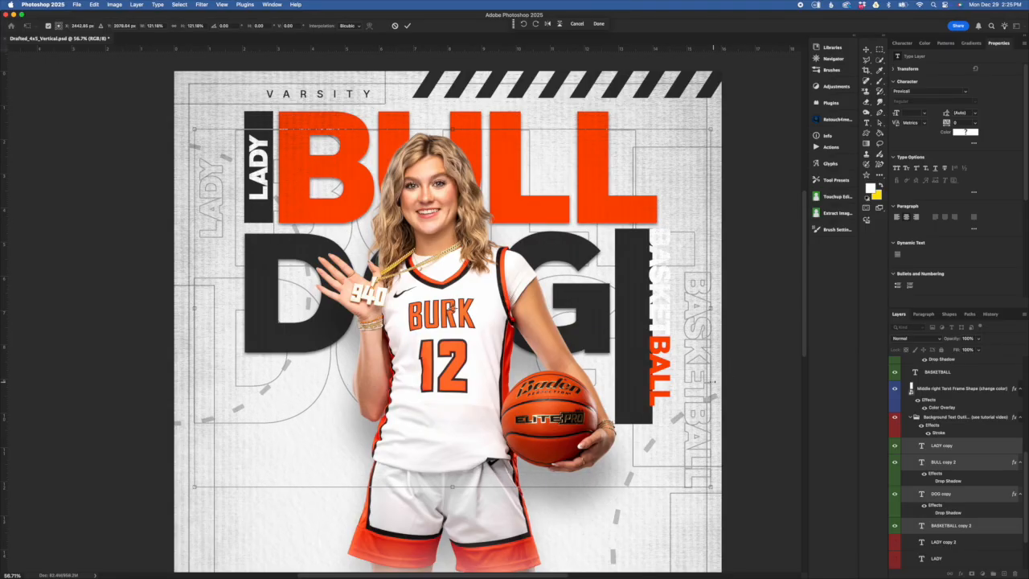
drag(713, 382, 690, 382)
drag(658, 182, 681, 174)
key(Return)
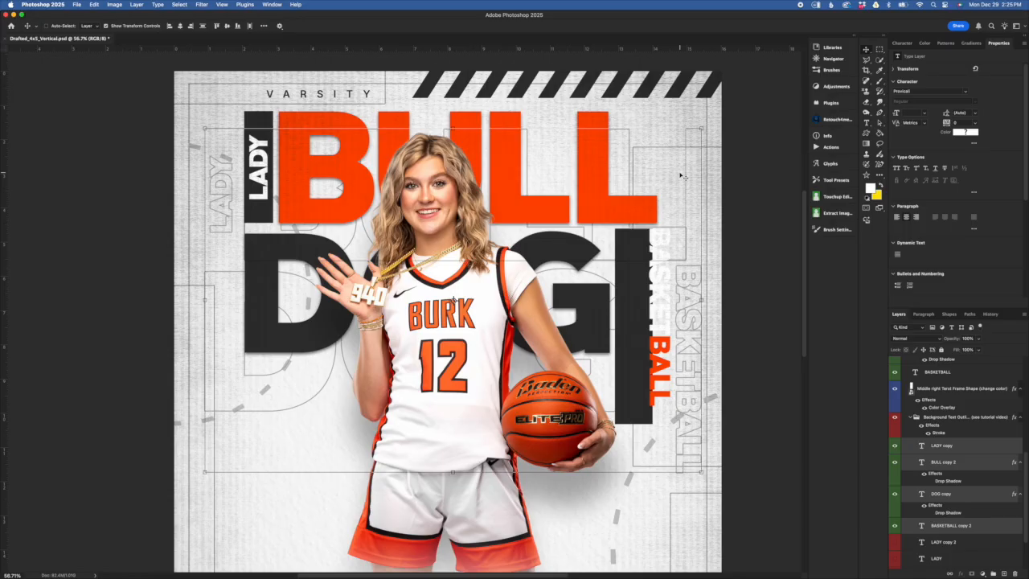
- Enlarge the outlined BASKETBALL word on the right and the outlined LADY word along the left edge
click(992, 527)
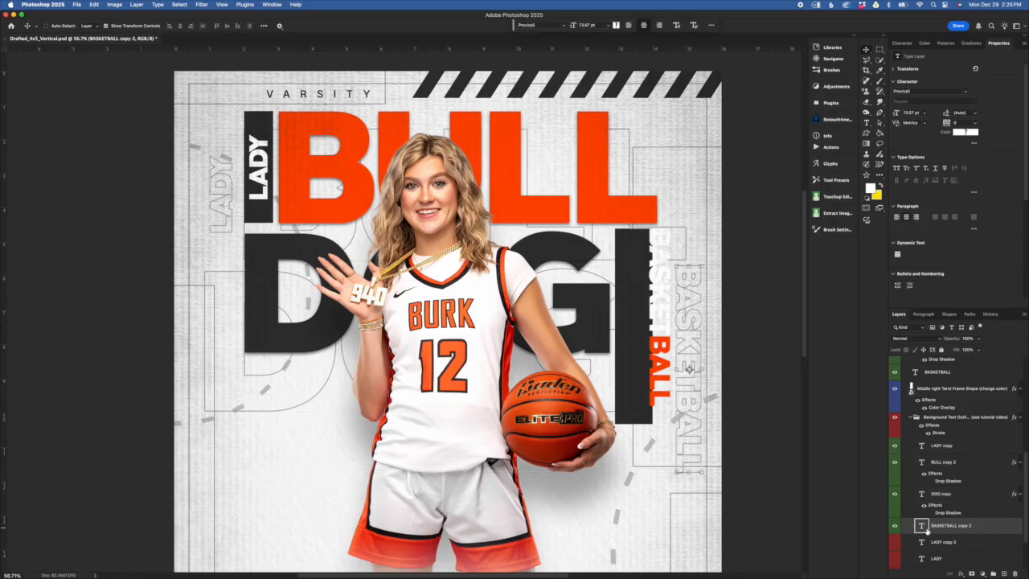
key(ctrl+t)
drag(705, 266, 750, 122)
drag(728, 242, 728, 248)
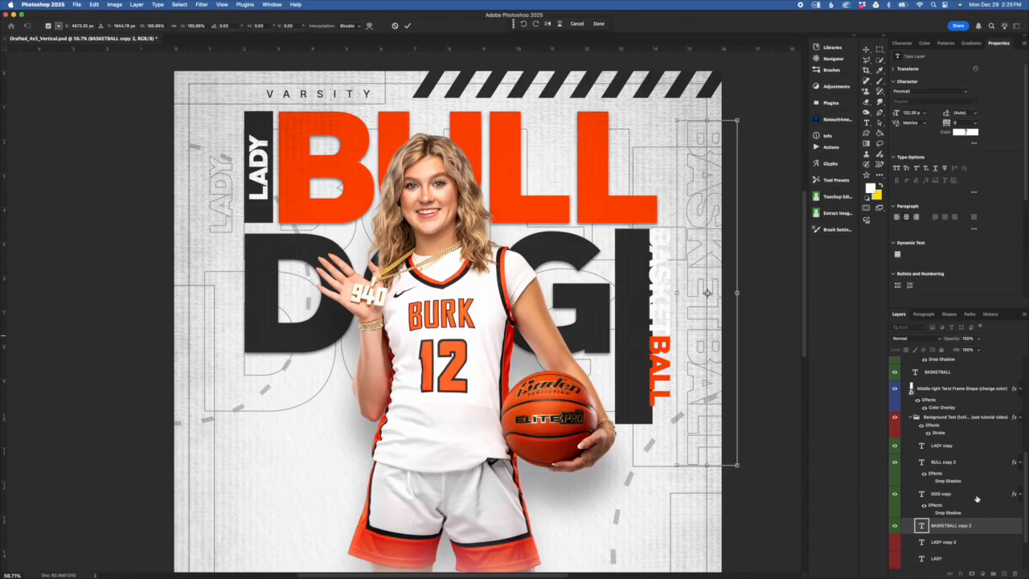
click(969, 450)
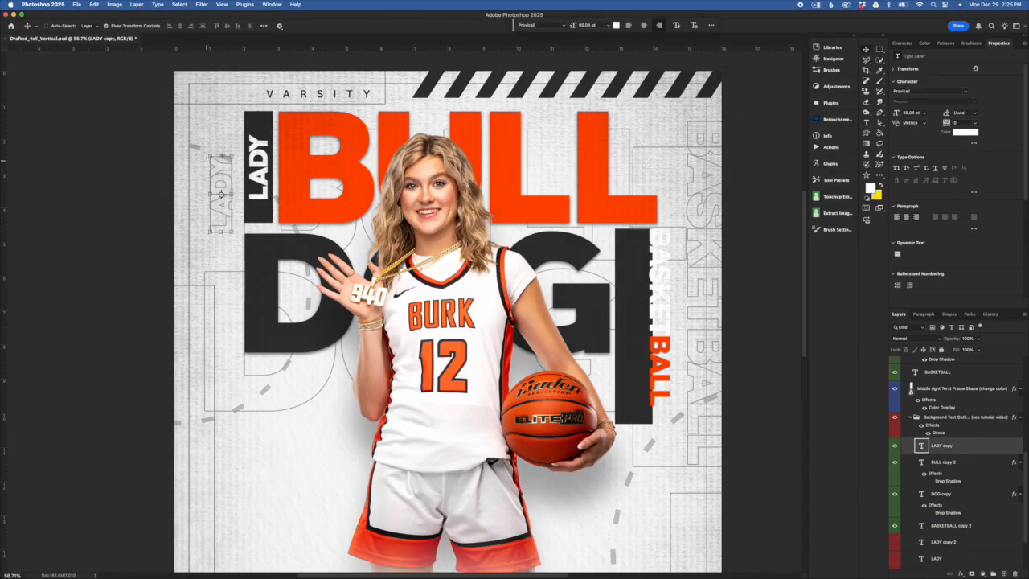
key(super+t)
drag(206, 234, 192, 258)
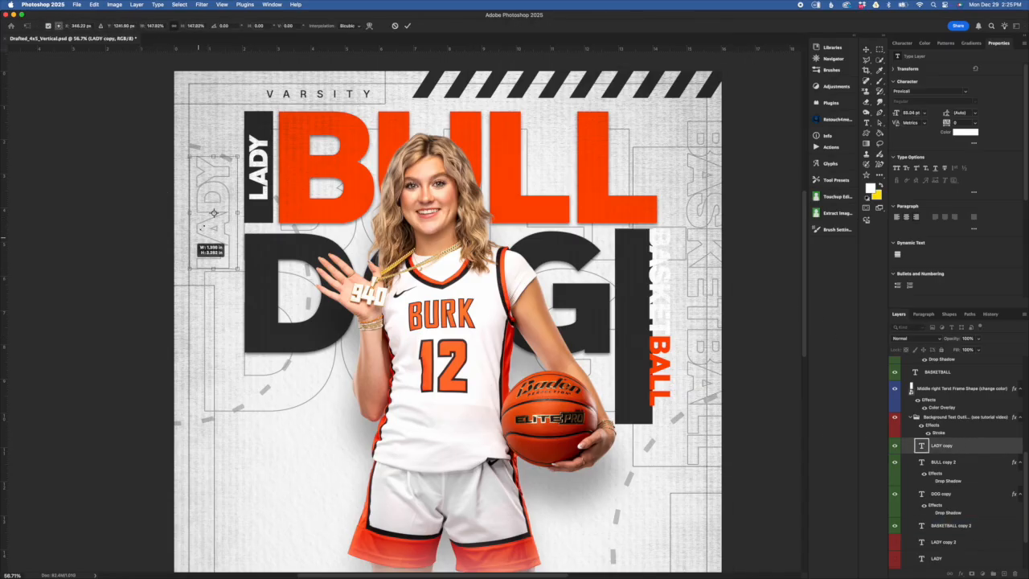
mouse_move(212, 157)
mouse_down()
mouse_move(211, 115)
mouse_move(214, 156)
mouse_move(204, 154)
mouse_up()
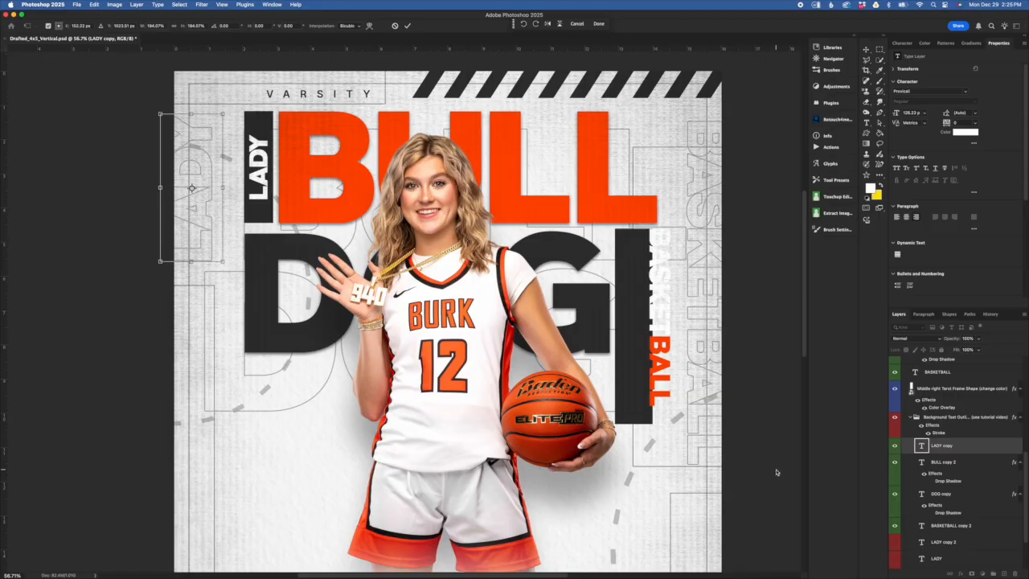
click(960, 422)
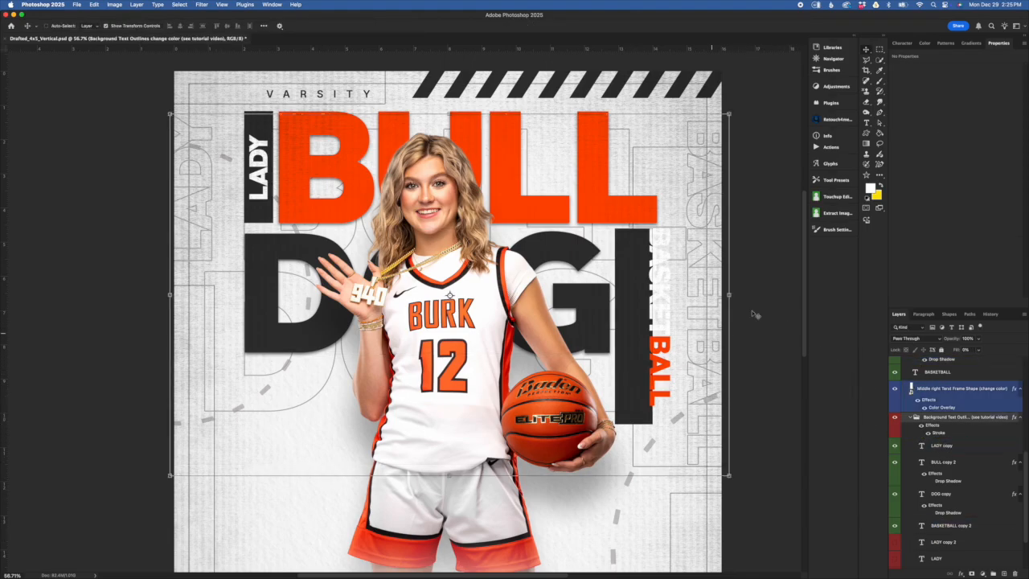
- Revert the poster to its original opened state from the History panel
click(991, 315)
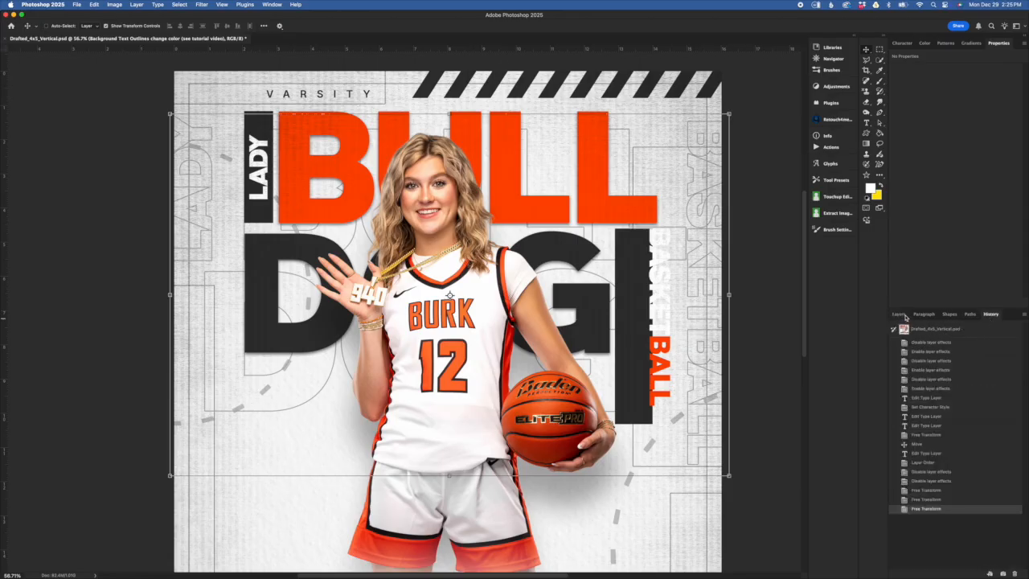
click(935, 330)
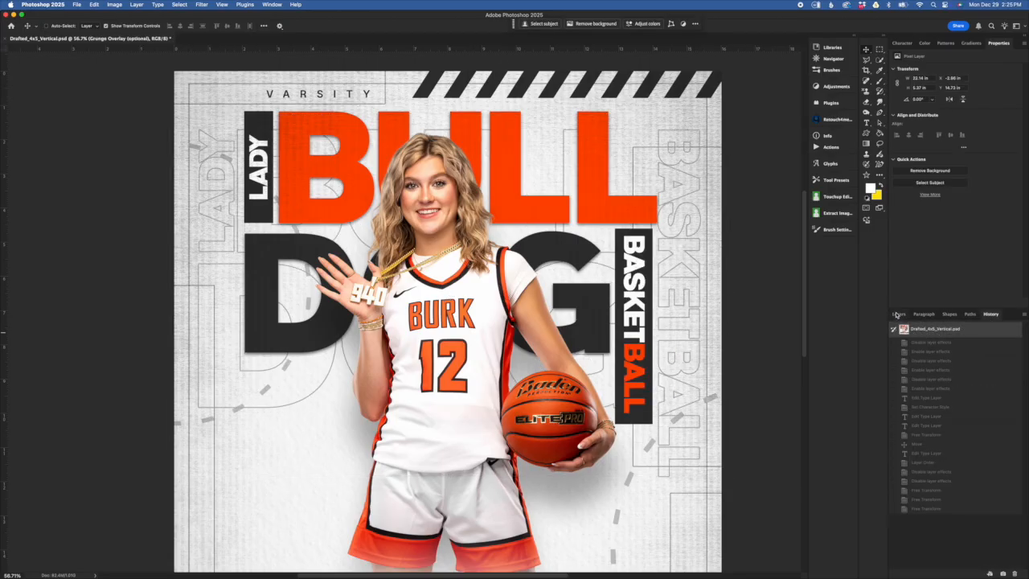
click(897, 315)
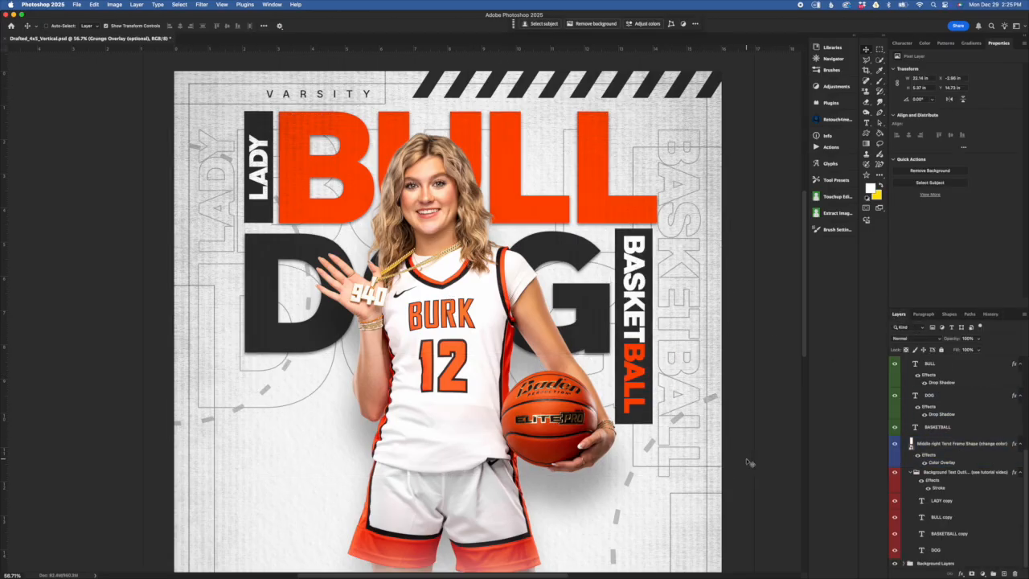
- In the outline group's Stroke style, try red but keep grey, try sizes 3 and 10
scroll(748, 462, down, 2)
click(980, 488)
click(925, 475)
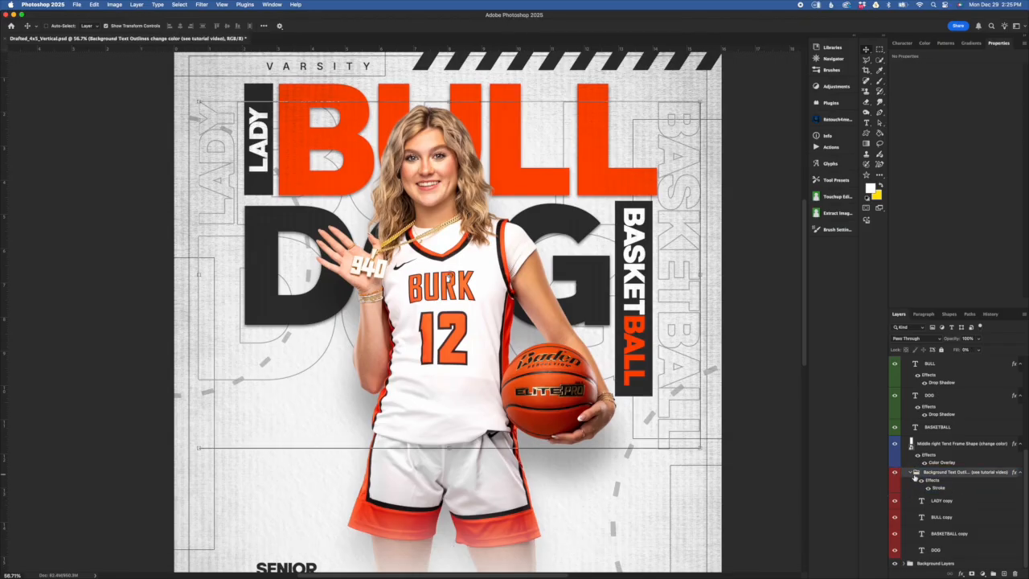
click(911, 472)
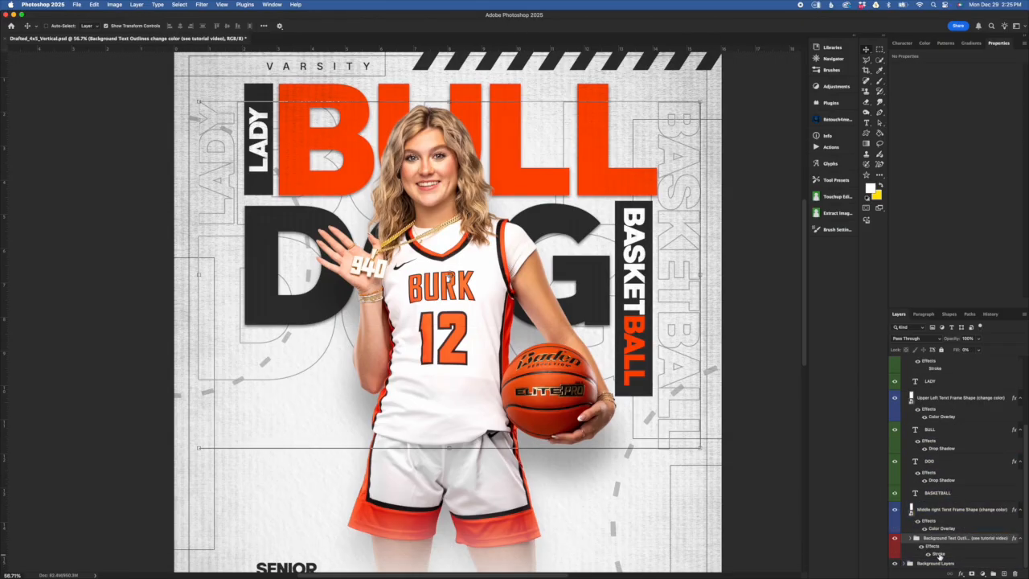
double_click(938, 554)
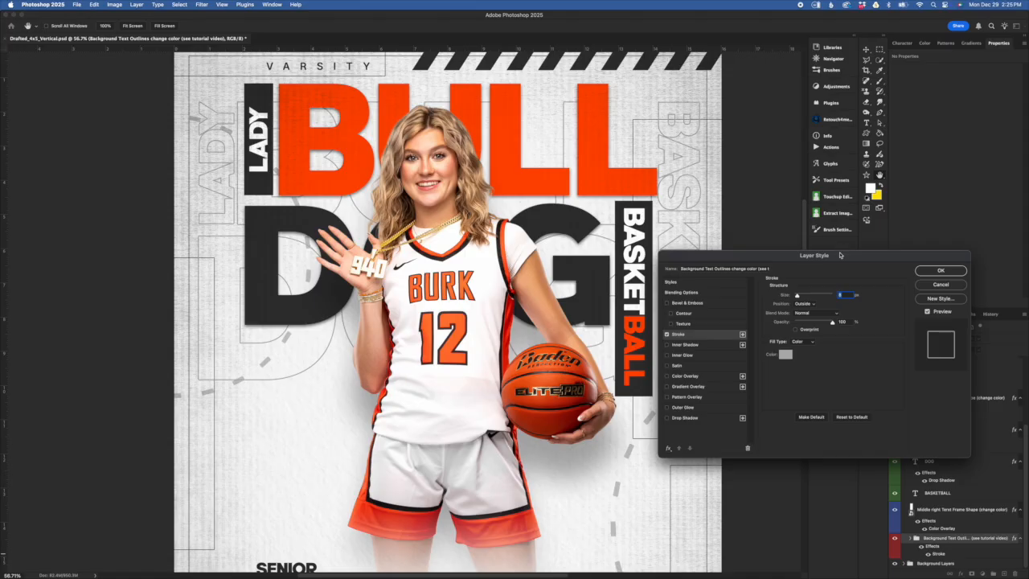
drag(840, 255, 796, 259)
click(749, 354)
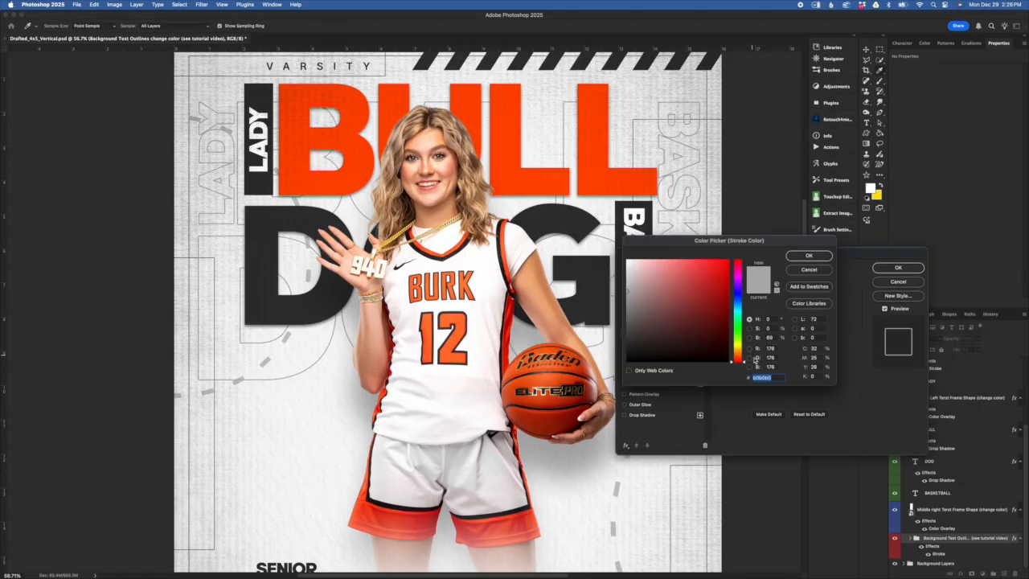
click(726, 262)
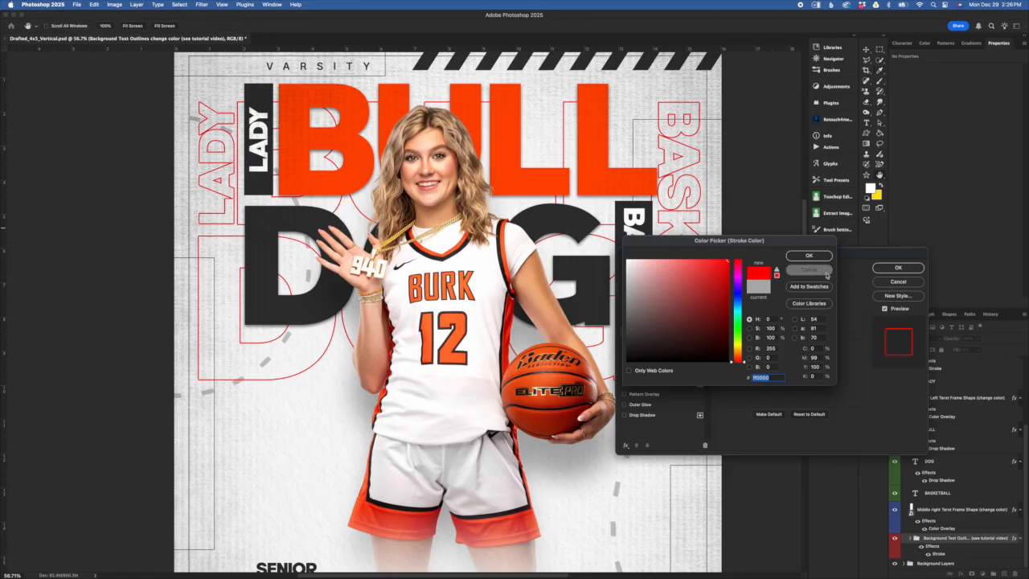
click(814, 270)
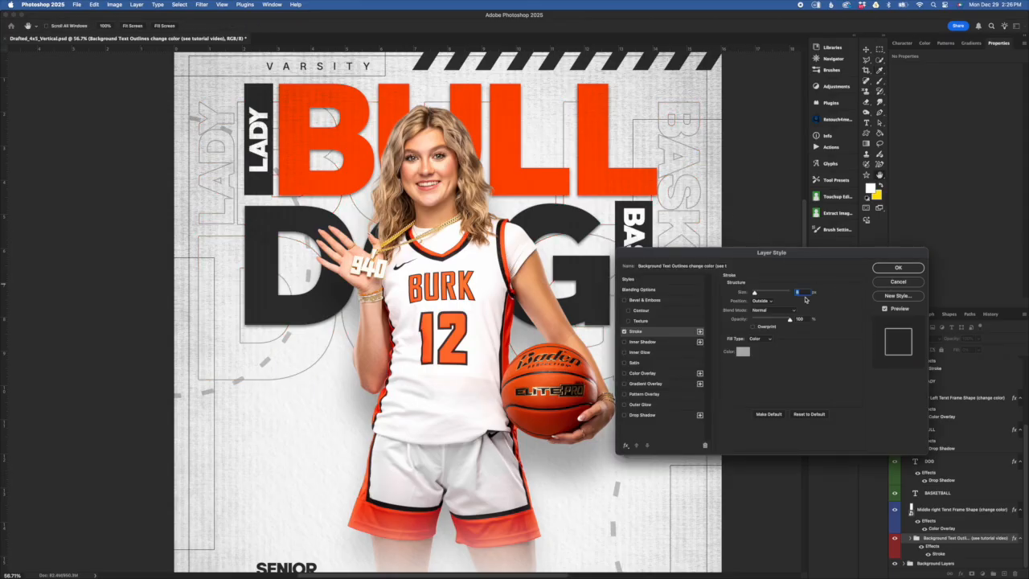
text(3)
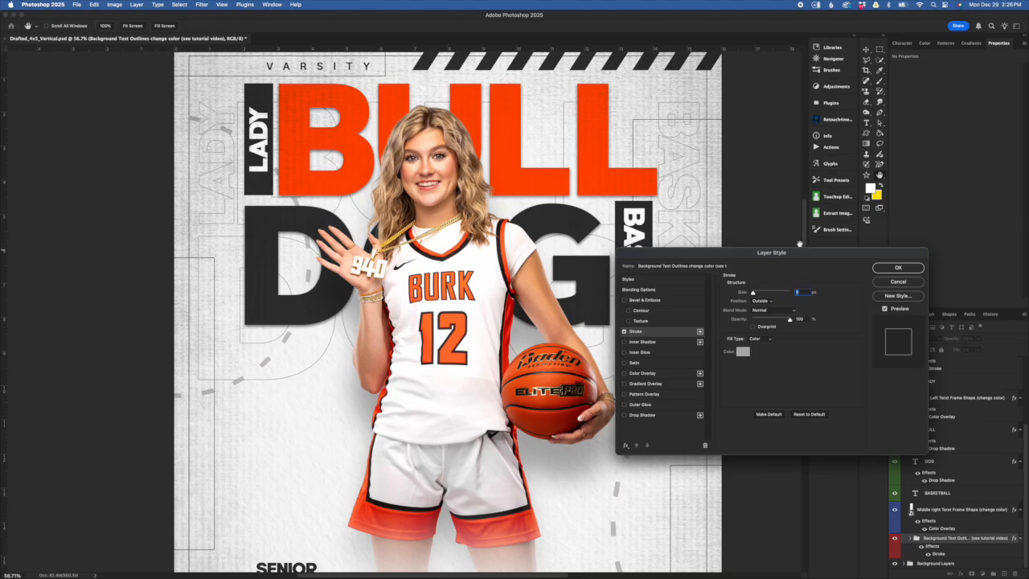
text(10)
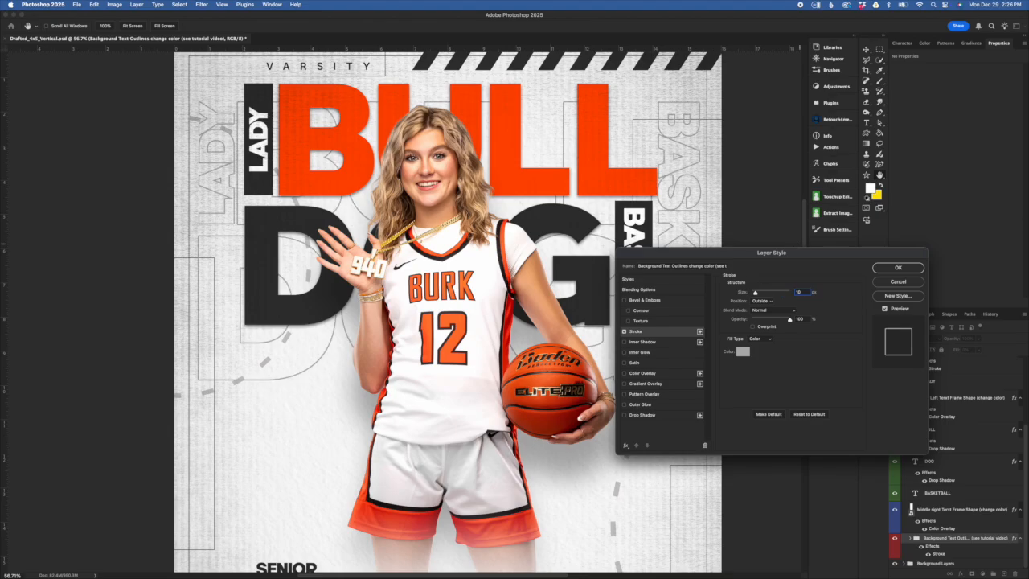
click(917, 283)
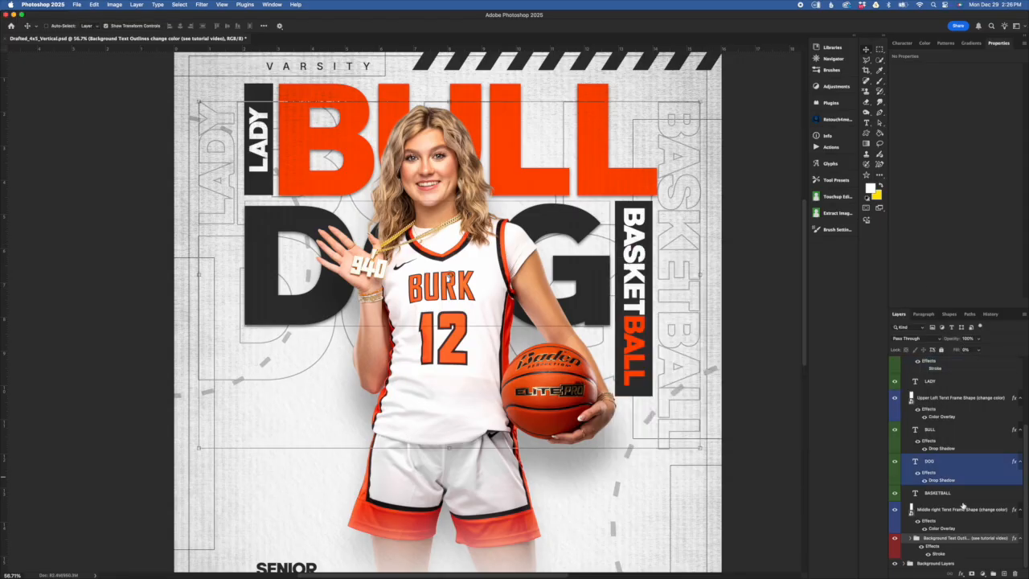
- Collapse the Background Text Layers group
scroll(986, 498, up, 5)
click(967, 416)
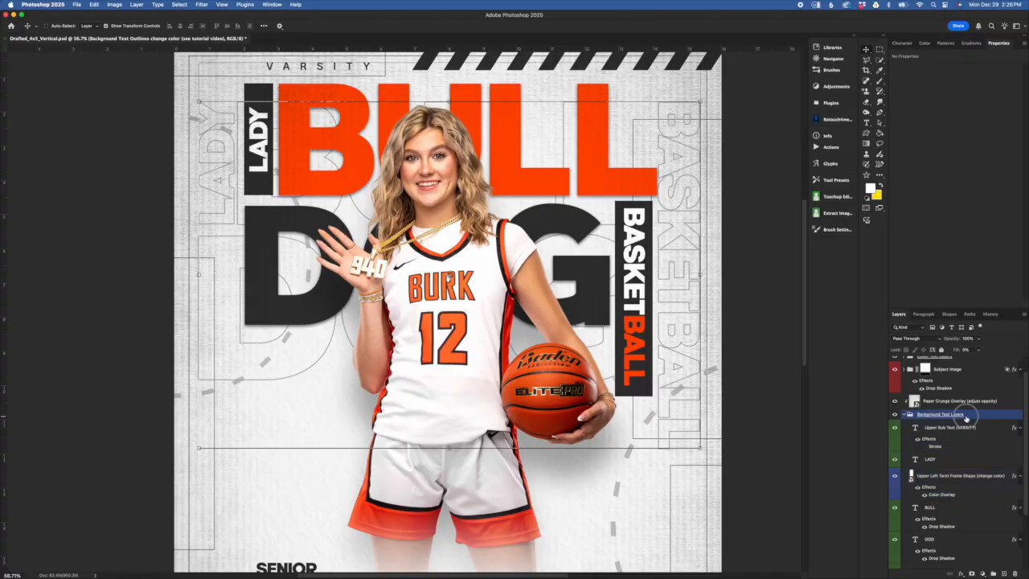
click(904, 415)
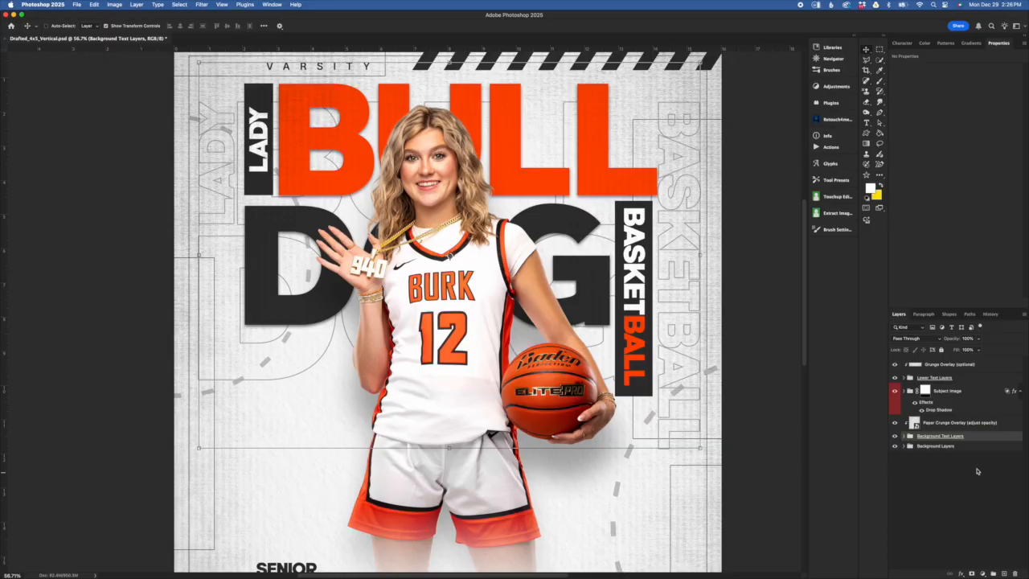
- Adjust the Paper Grunge Overlay layer's opacity
click(949, 424)
drag(954, 397, 1008, 438)
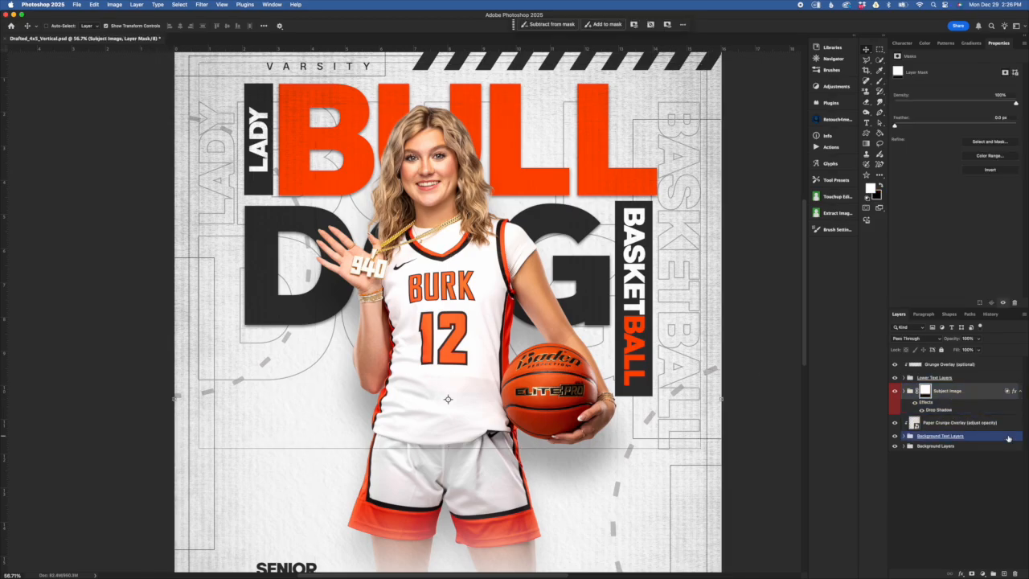
click(988, 426)
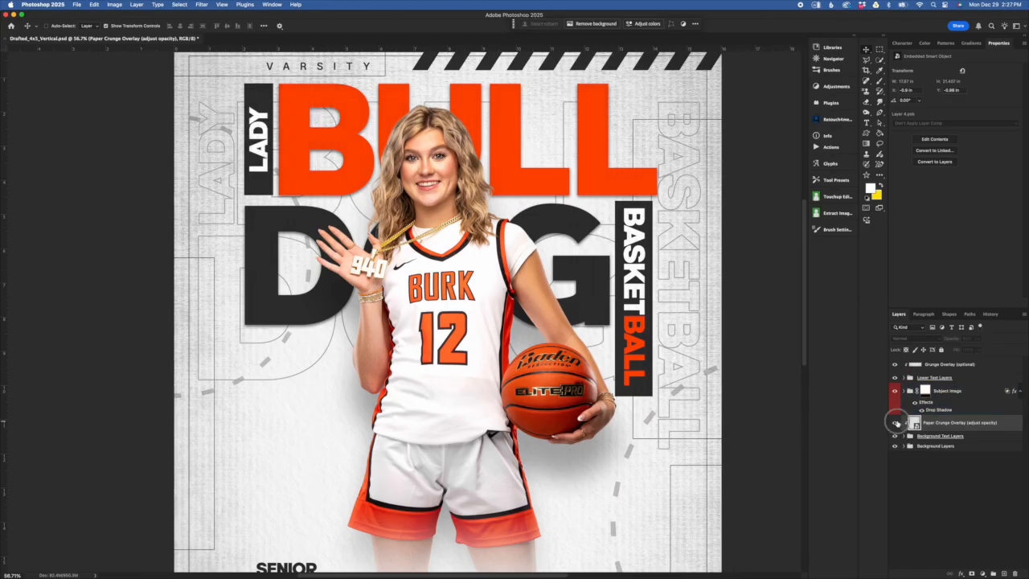
drag(949, 338, 1026, 336)
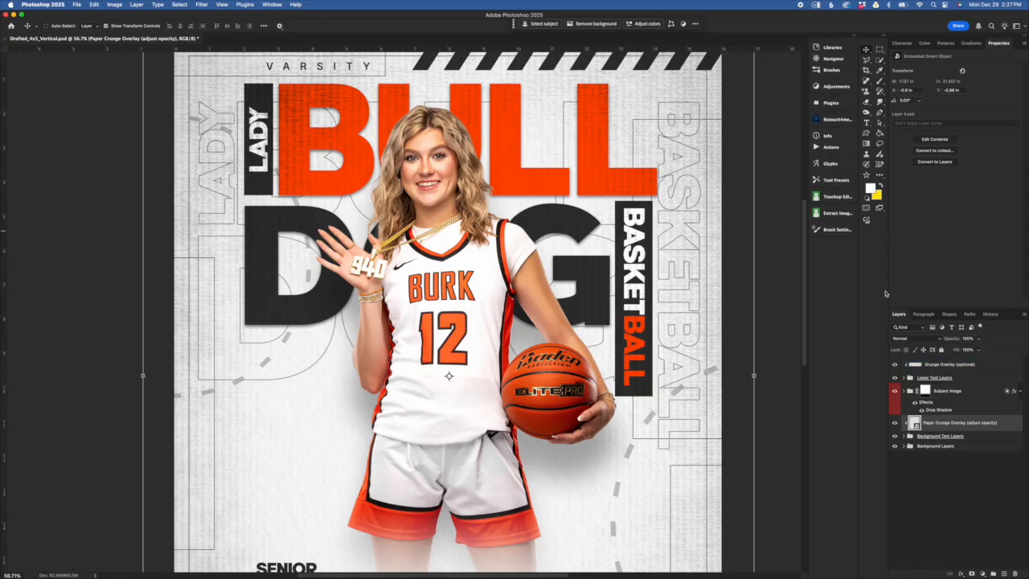
- Select and expand the Subject Image group so its photo layer is listed
click(963, 399)
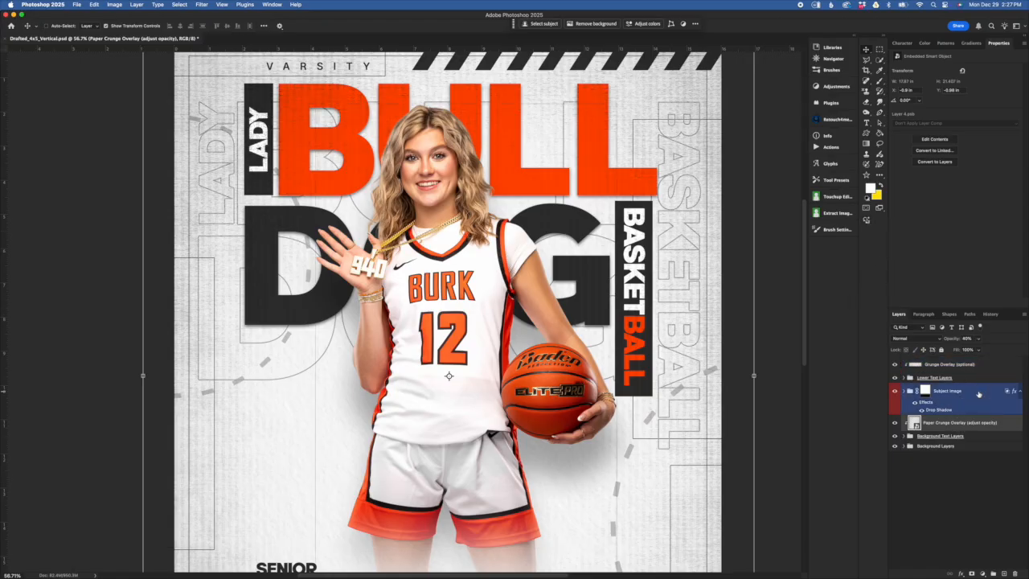
click(979, 394)
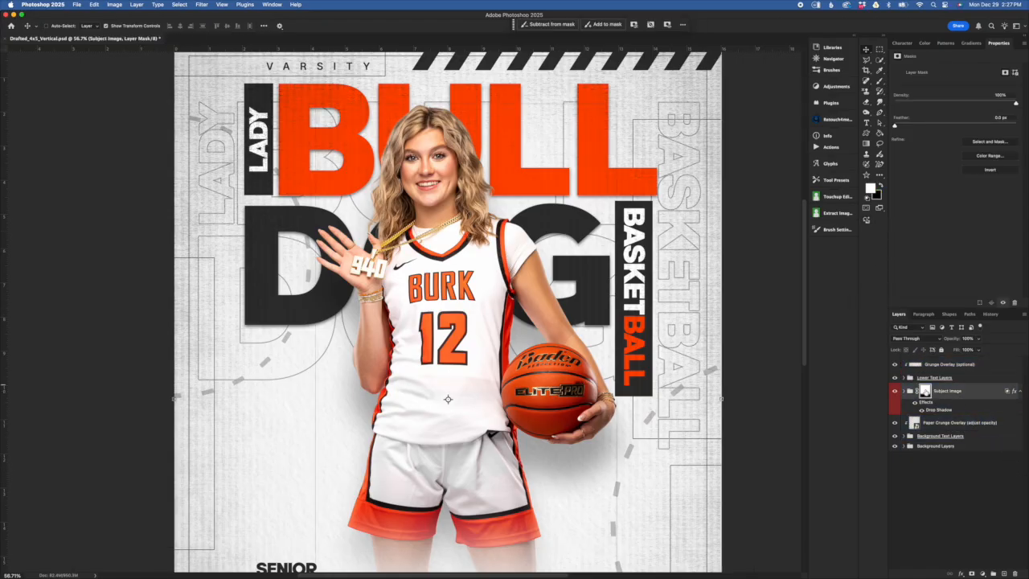
click(903, 392)
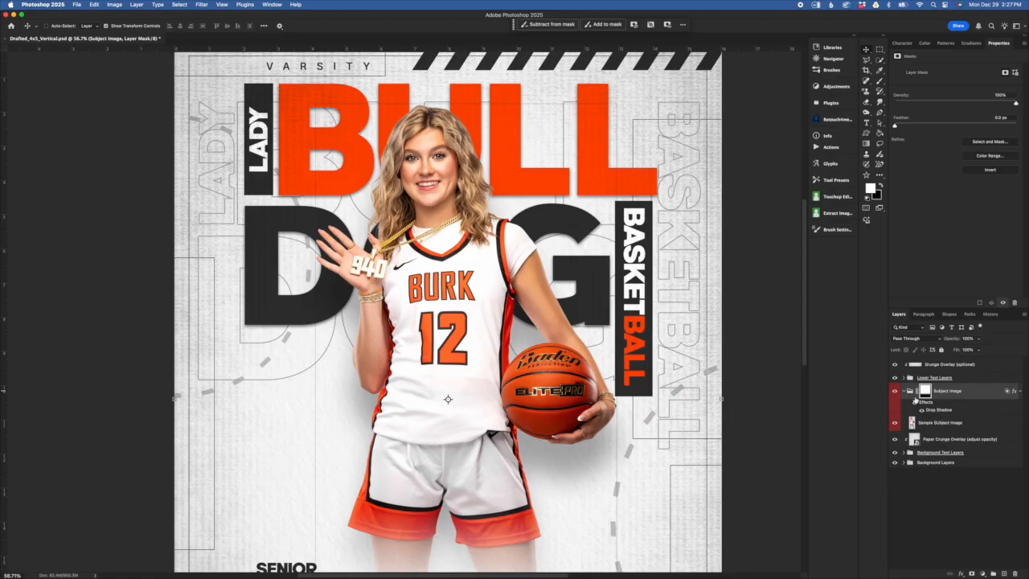
- Move the Sample SUbject Image layer to the top of the stack, then back into Subject Image
click(977, 423)
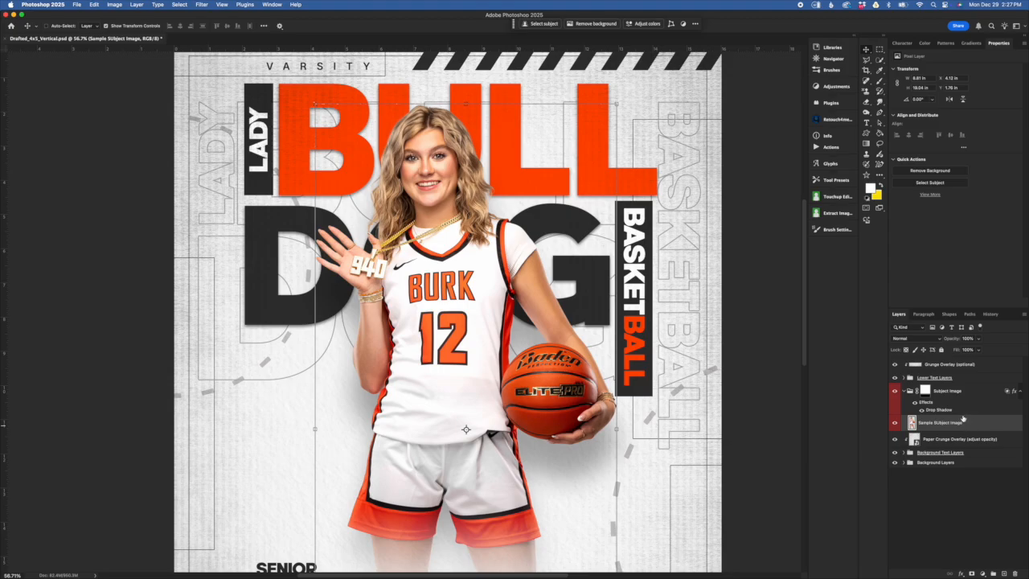
drag(968, 425, 965, 359)
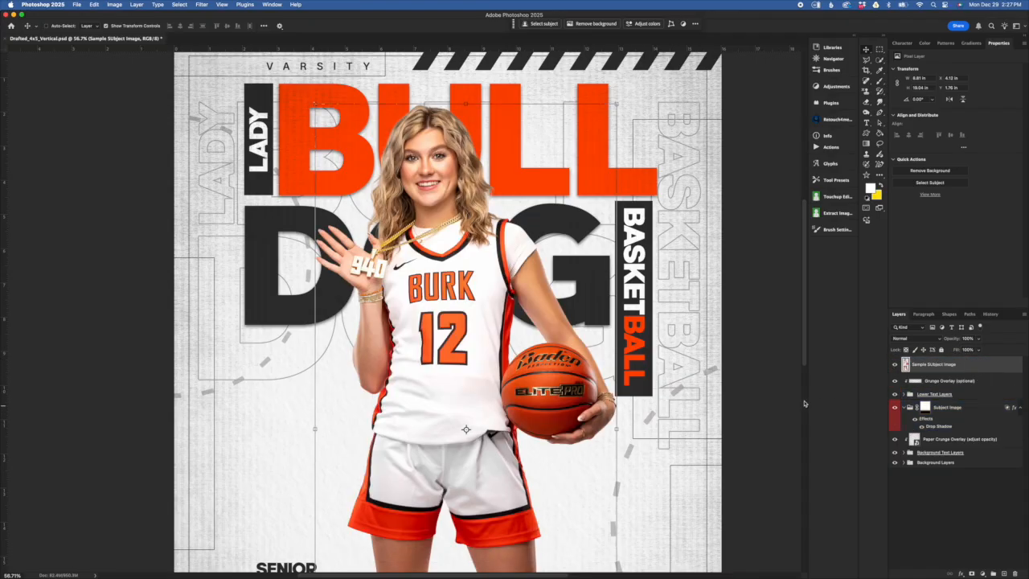
scroll(692, 405, down, 5)
drag(938, 365, 950, 411)
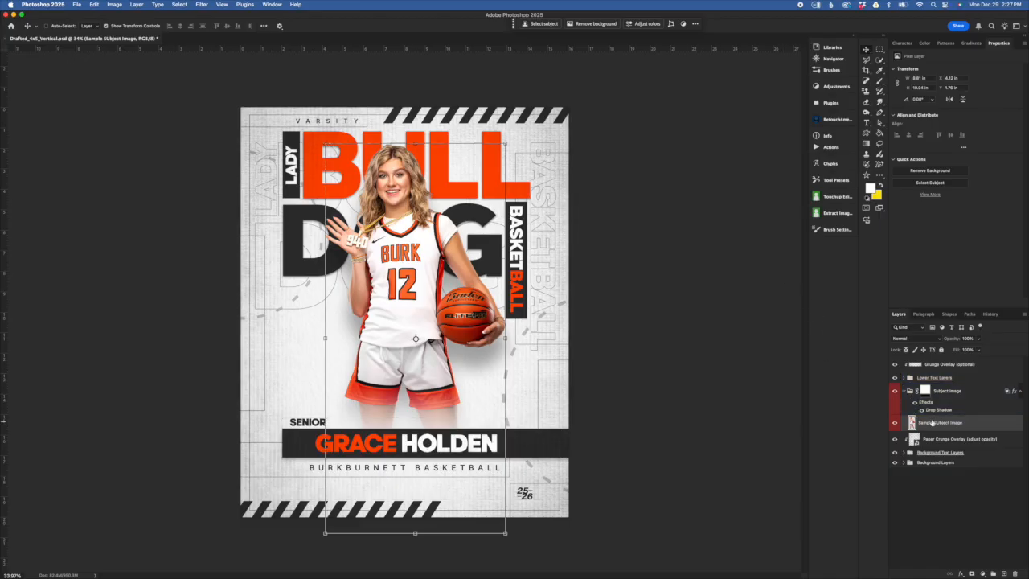
- Turn off the subject's drop shadow and reselect the Sample SUbject Image layer
click(978, 395)
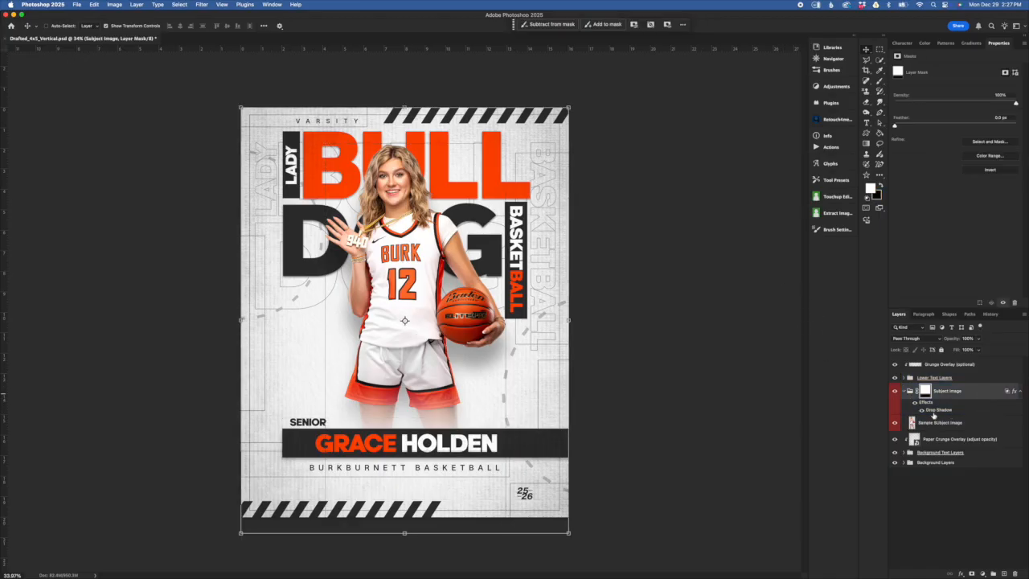
click(918, 410)
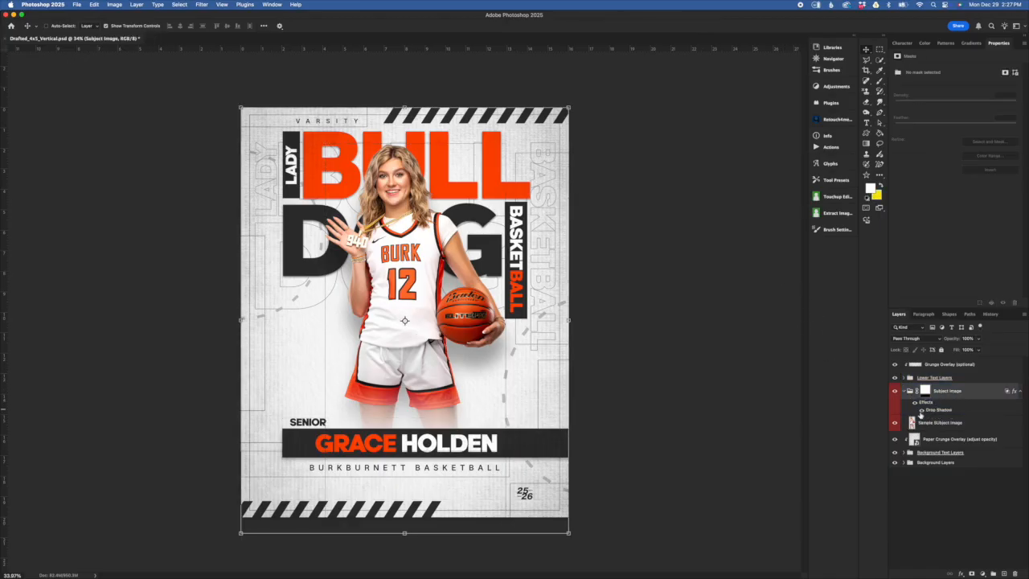
click(922, 410)
click(924, 419)
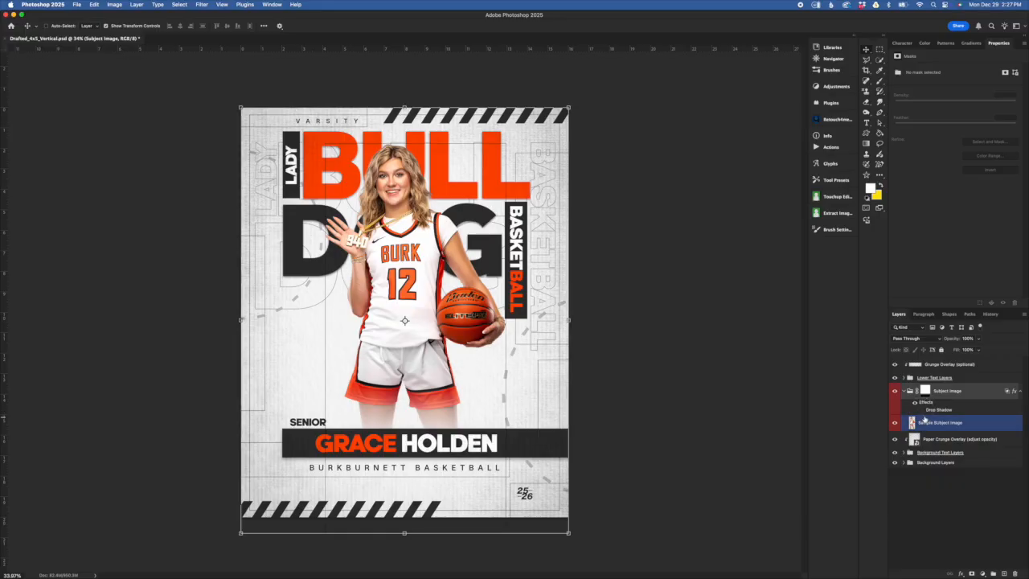
double_click(926, 410)
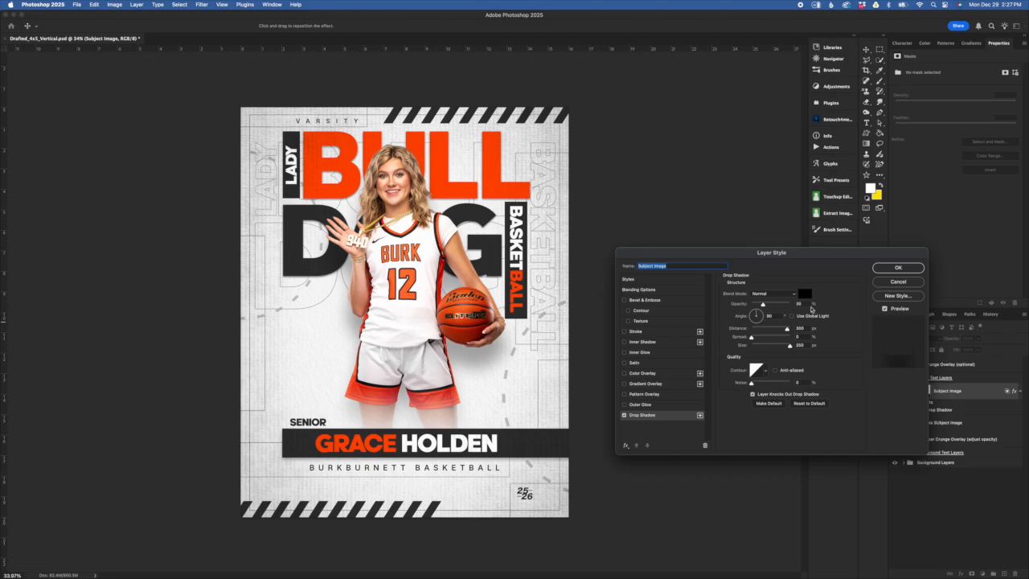
click(898, 282)
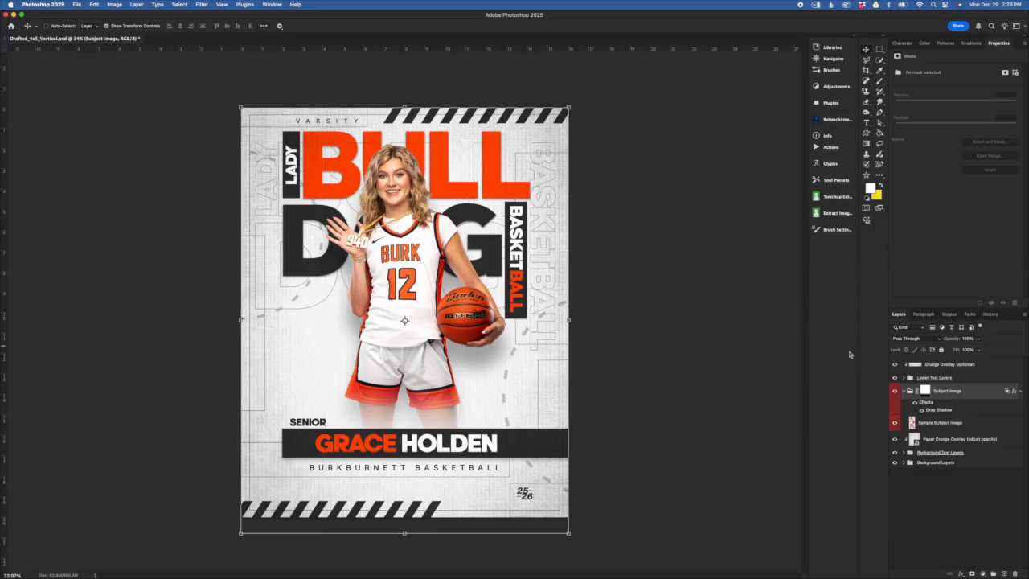
click(965, 422)
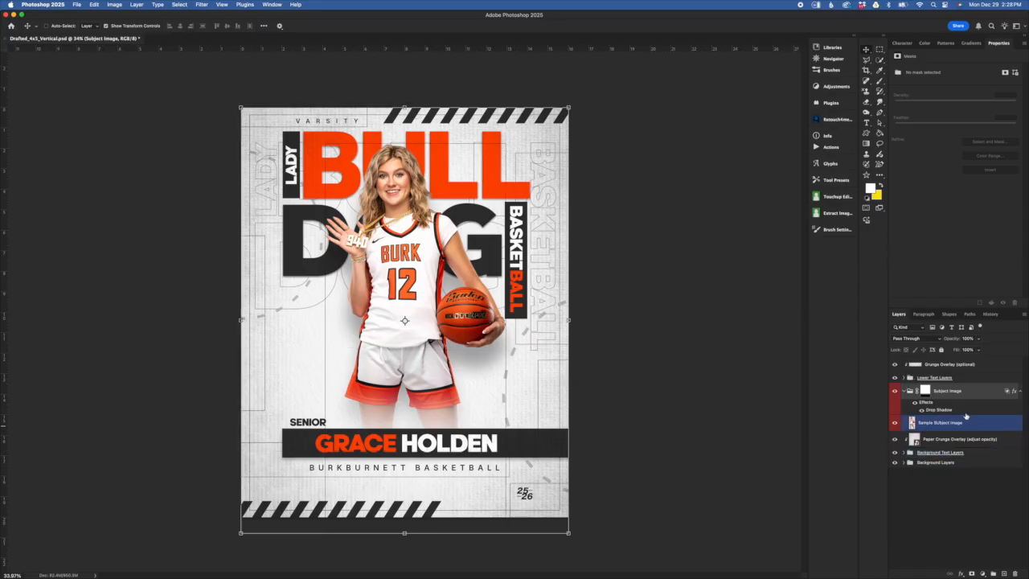
- Disable the Subject Image group's mask to reveal the full subject photo
click(966, 423)
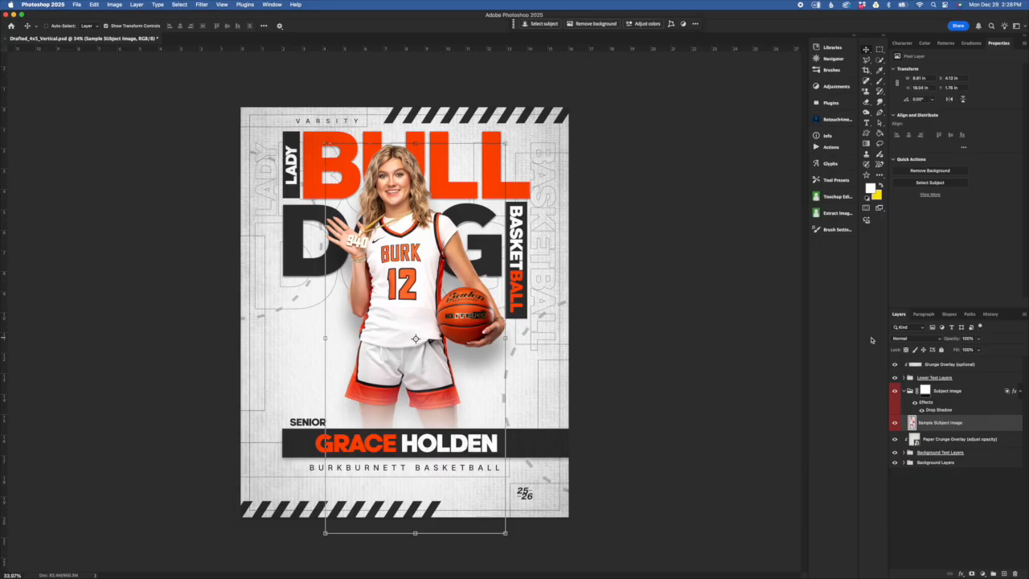
click(926, 393)
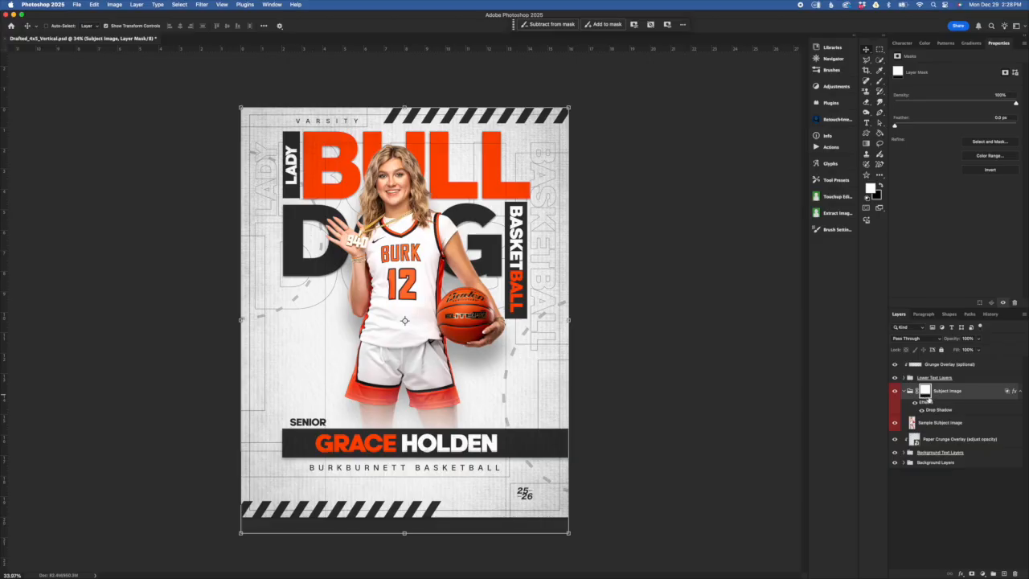
shift+click(925, 394)
click(973, 439)
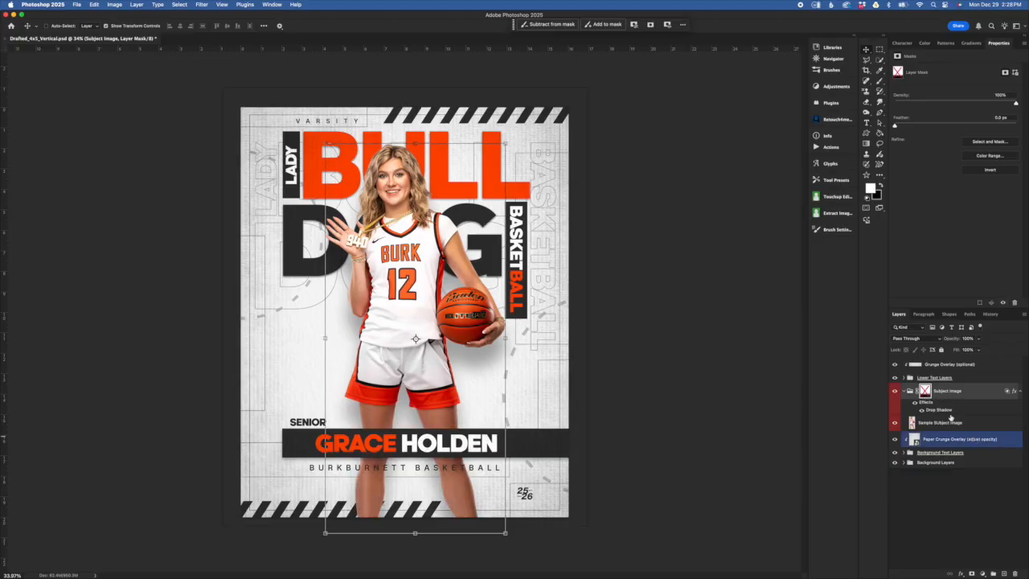
click(951, 421)
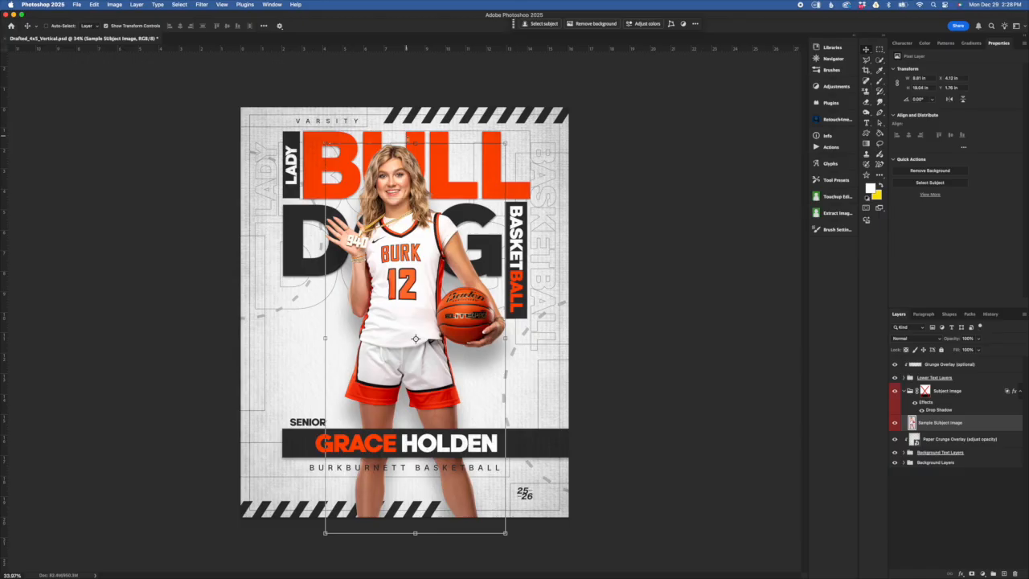
- Try scaling the subject photo to about 70% and raising it, then cancel the transform
drag(415, 143, 436, 267)
drag(430, 375, 435, 231)
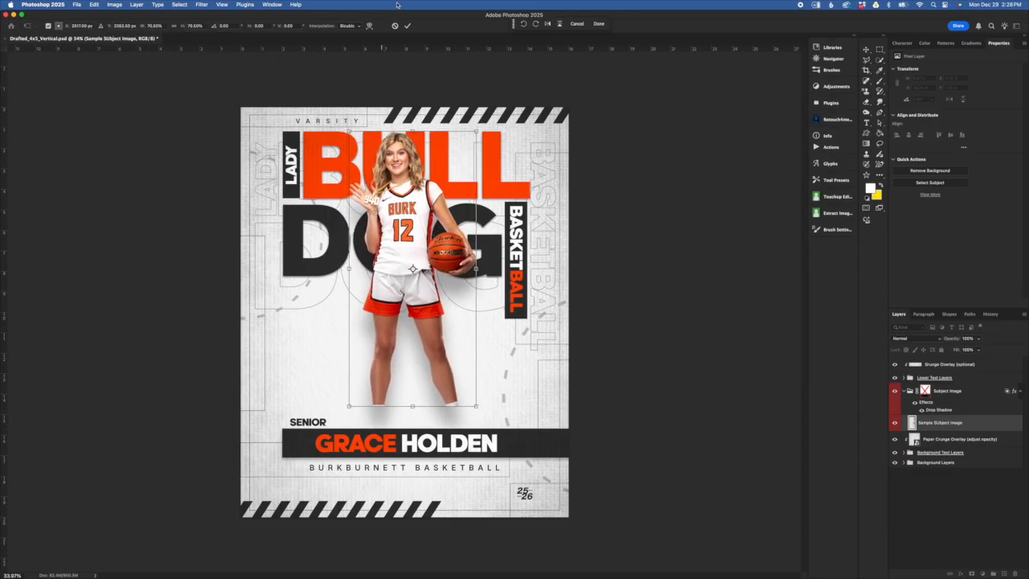
click(395, 27)
- Turn the subject's drop shadow back on
mouse_move(939, 422)
mouse_down()
mouse_move(926, 403)
mouse_move(922, 411)
mouse_up()
click(946, 453)
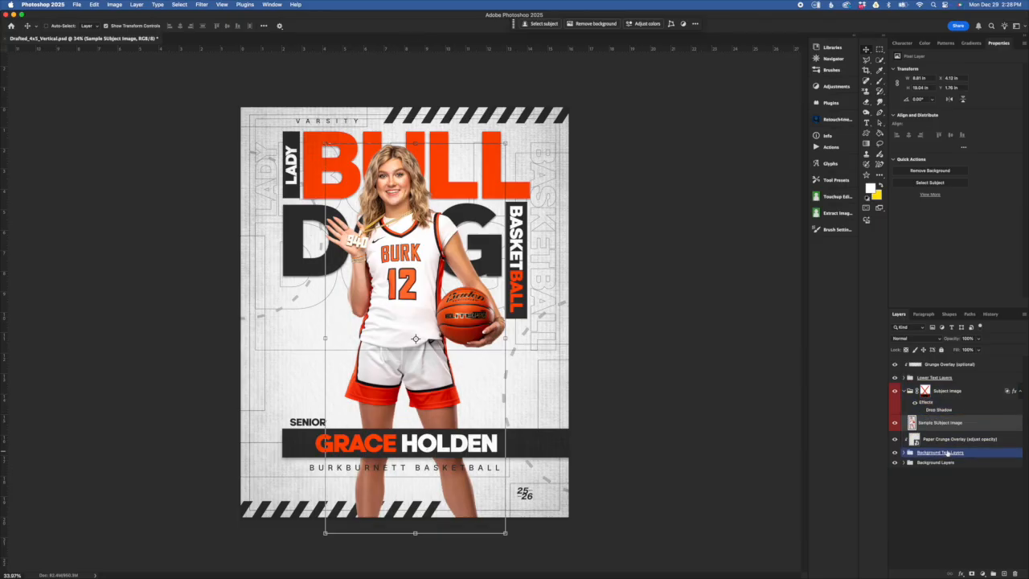
drag(953, 446, 923, 424)
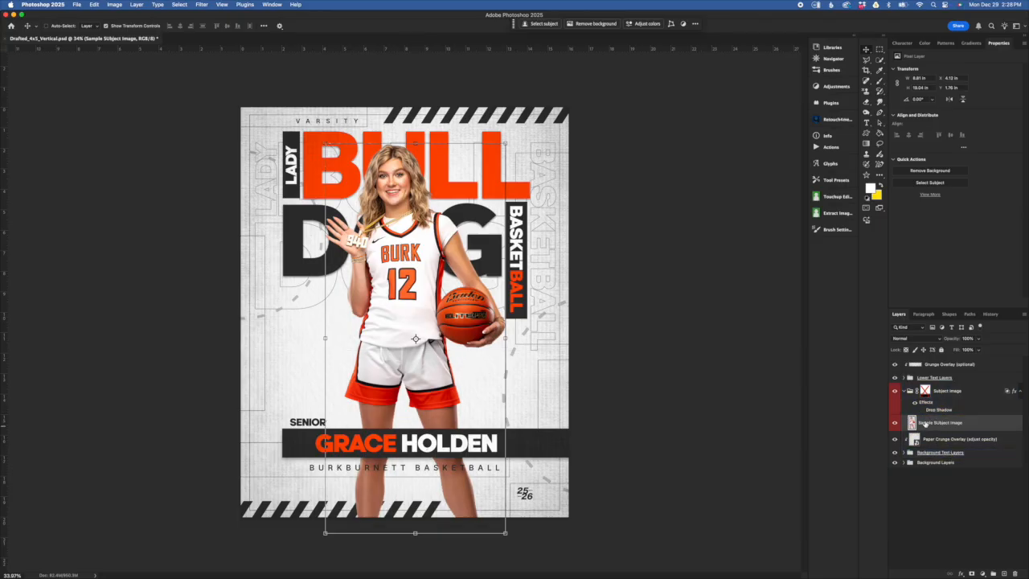
click(922, 411)
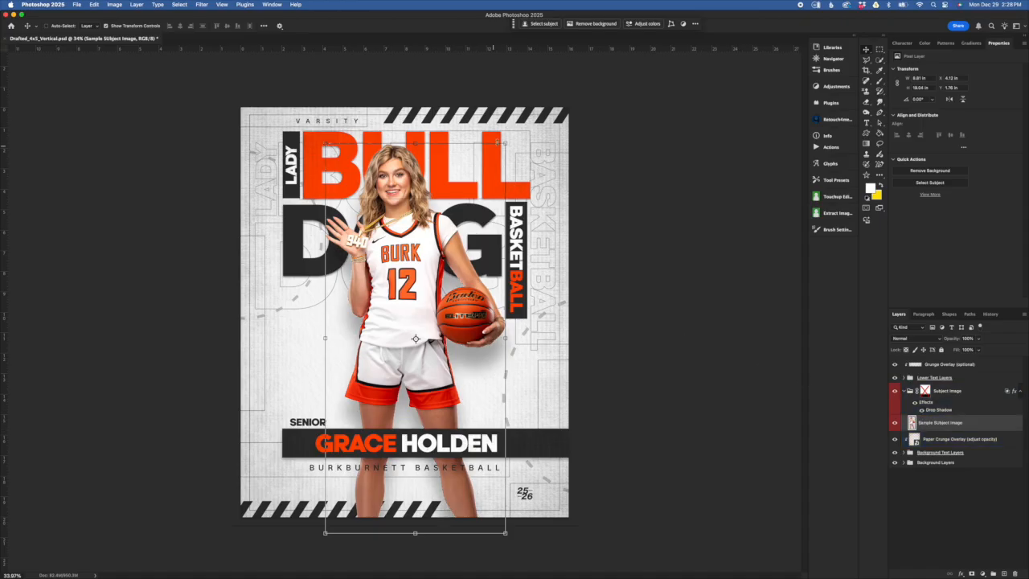
- Try moving the subject photo up and back down, then cancel the move
drag(463, 362, 463, 219)
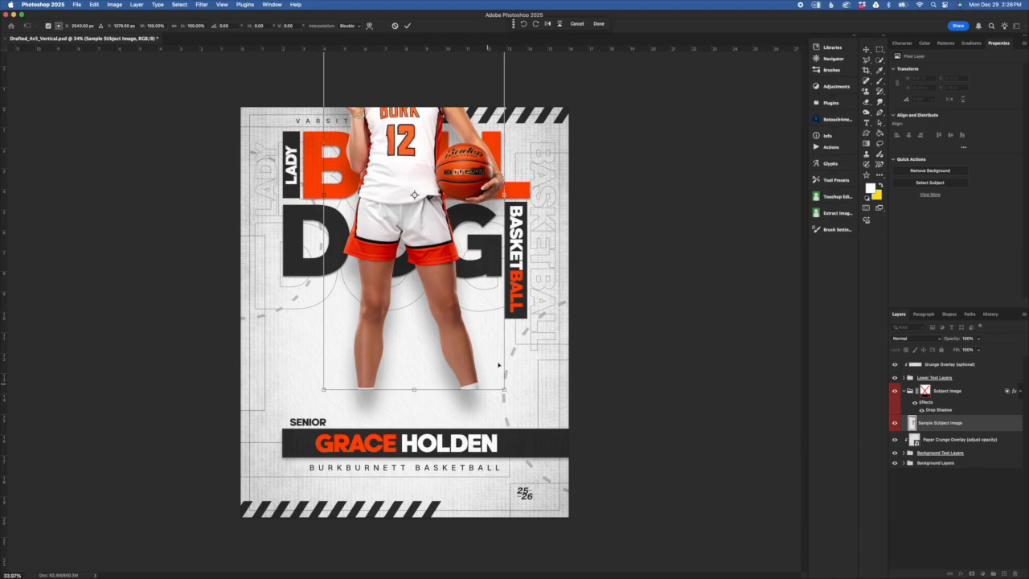
drag(463, 219, 486, 304)
click(394, 26)
- Re-enable the Subject Image group's mask and collapse the group
click(920, 411)
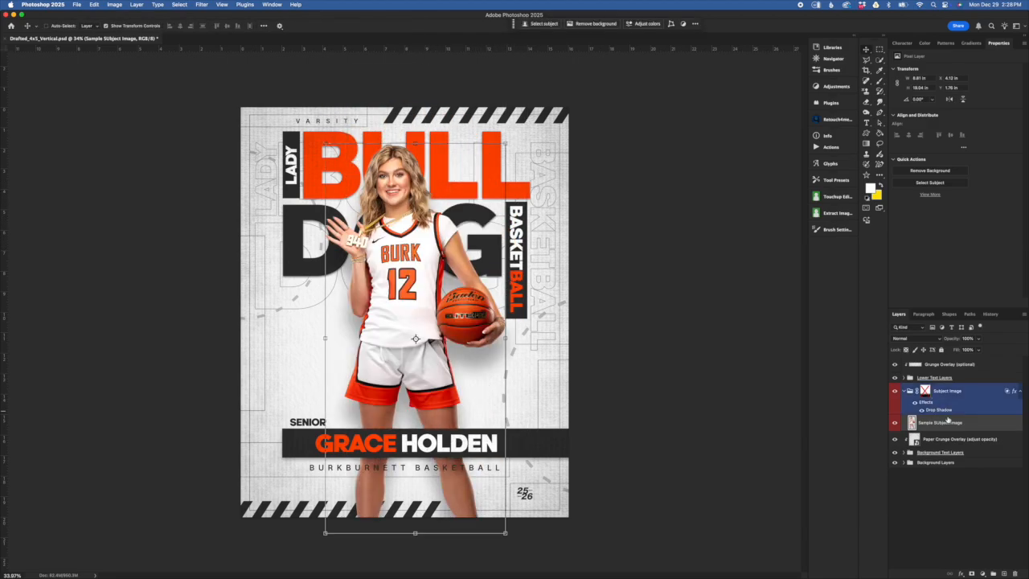
shift+click(925, 390)
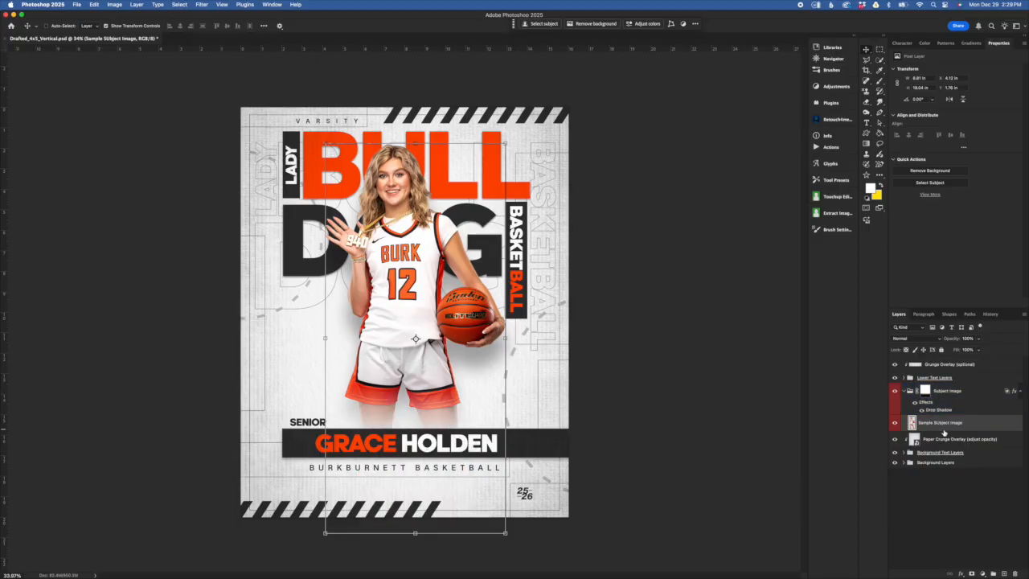
click(910, 393)
click(904, 392)
click(968, 379)
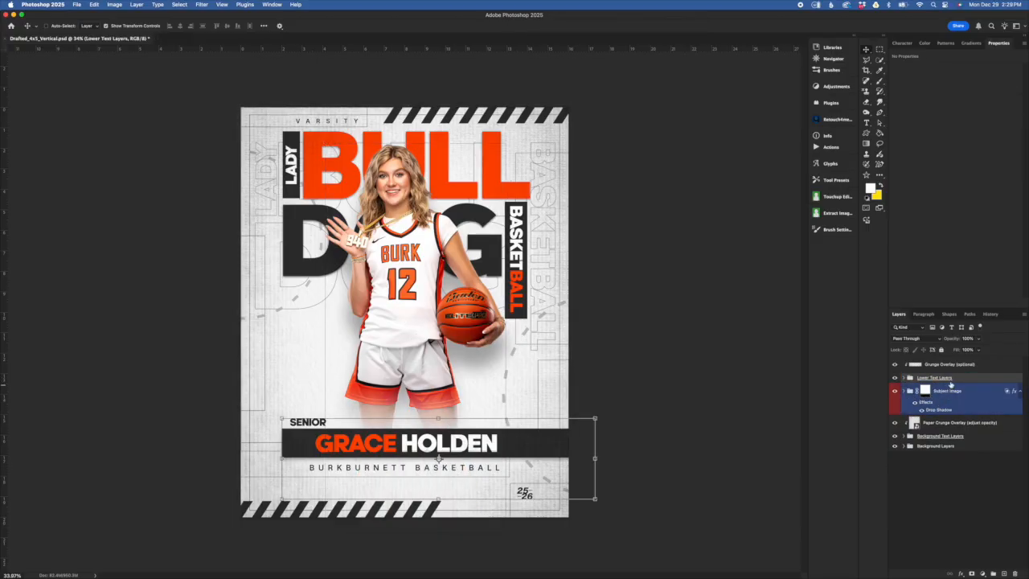
- Expand Lower Text Layers and the year text group to locate the 25 text layer
click(904, 377)
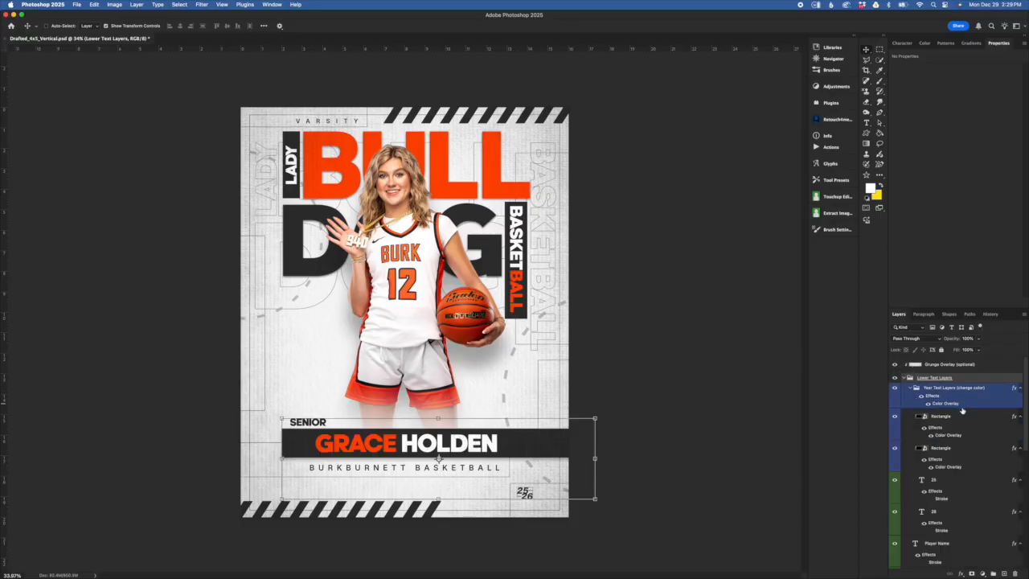
click(894, 377)
click(894, 377)
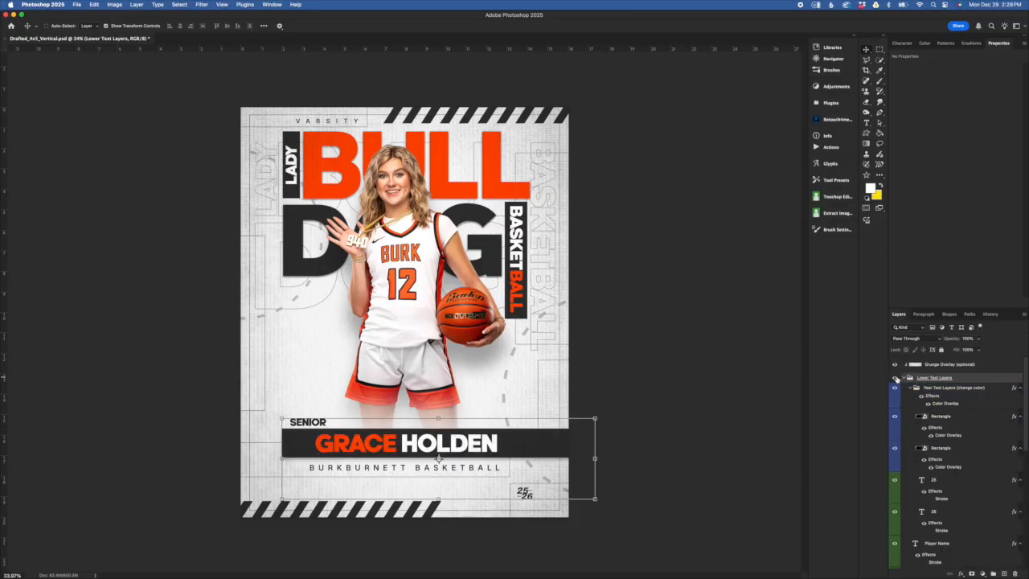
click(946, 404)
click(954, 389)
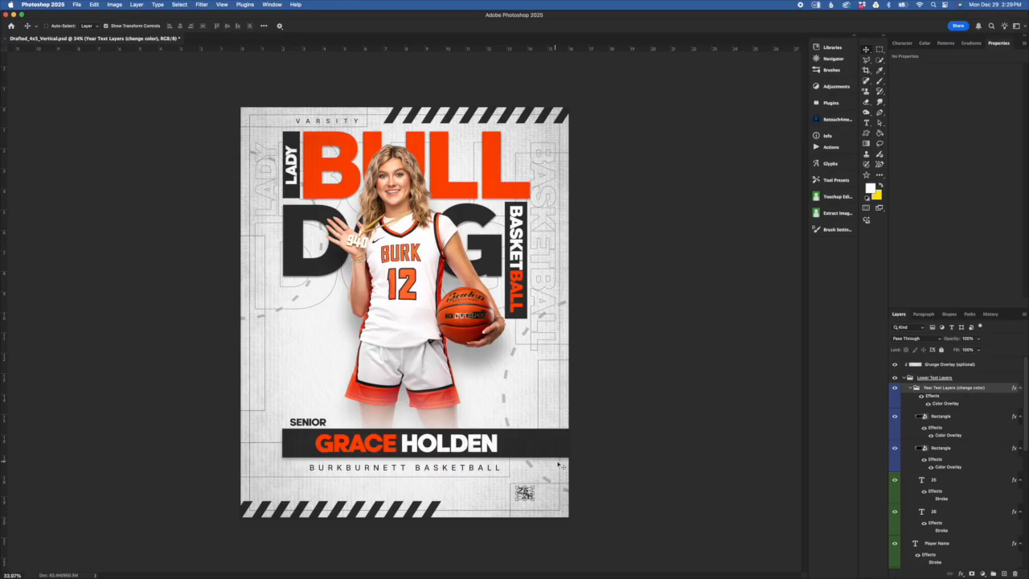
scroll(552, 479, up, 1)
scroll(552, 479, up, 4)
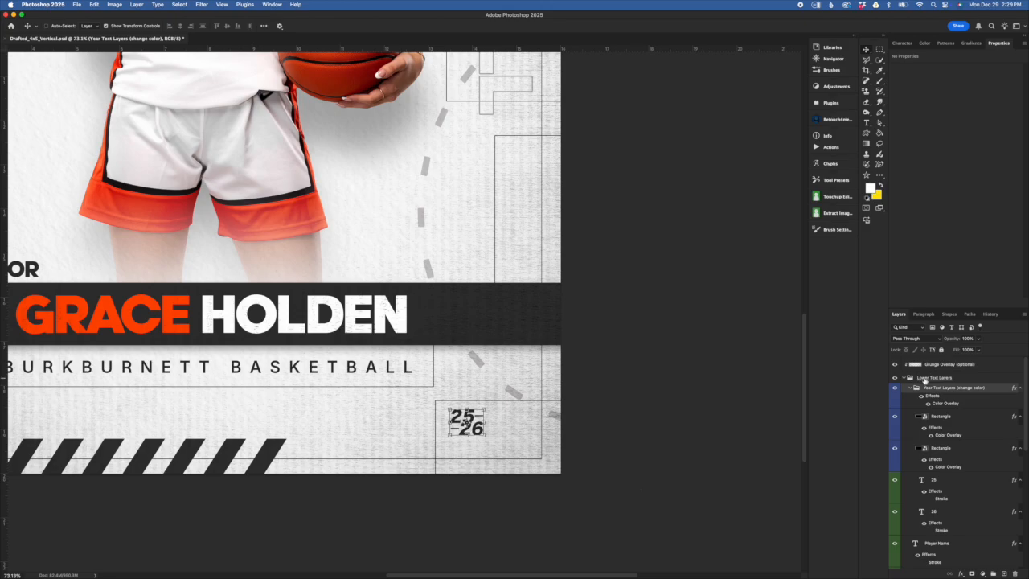
click(942, 416)
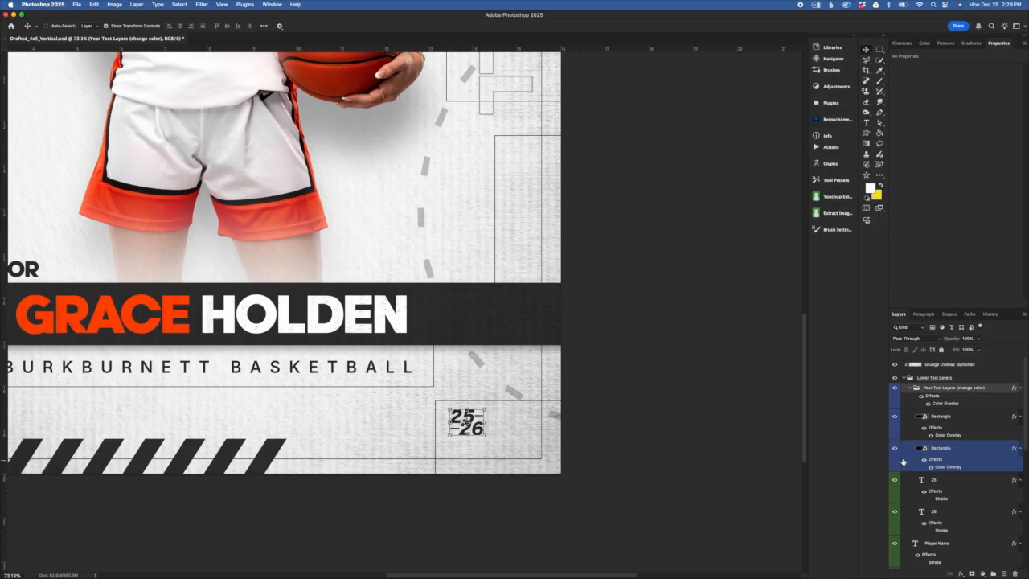
click(935, 488)
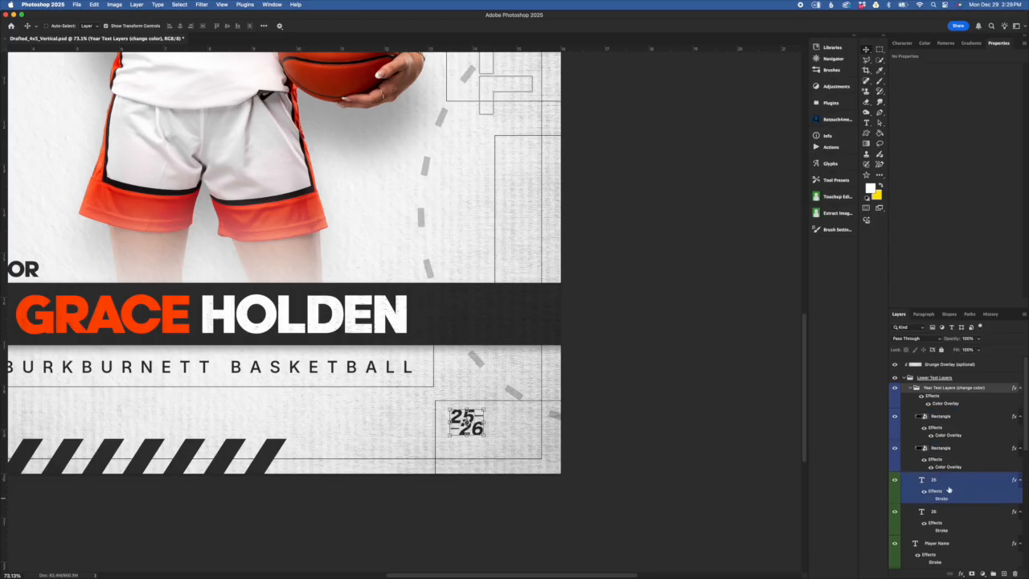
click(954, 482)
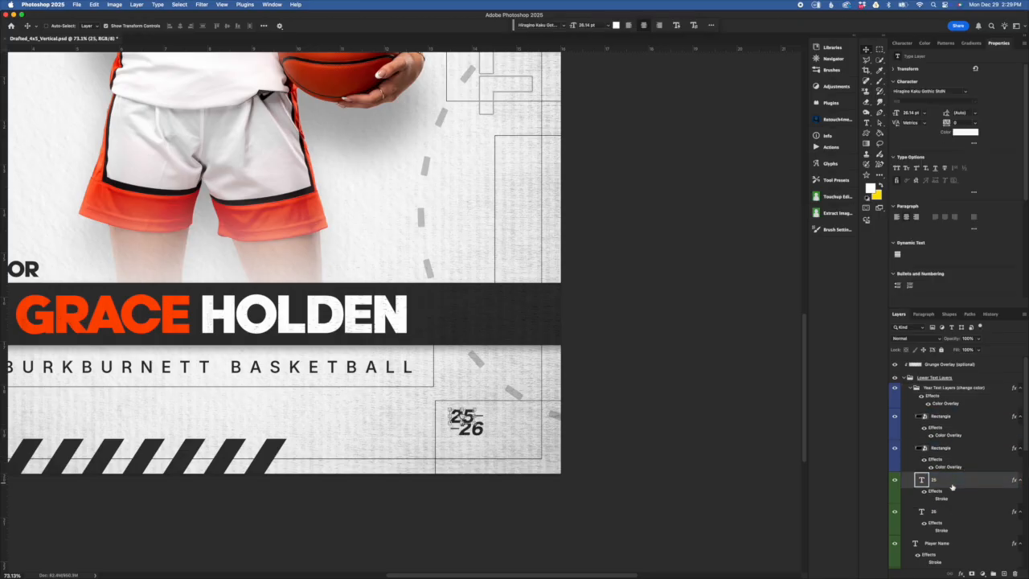
click(896, 481)
click(896, 480)
- Change the top year number from 25 to 26
double_click(925, 481)
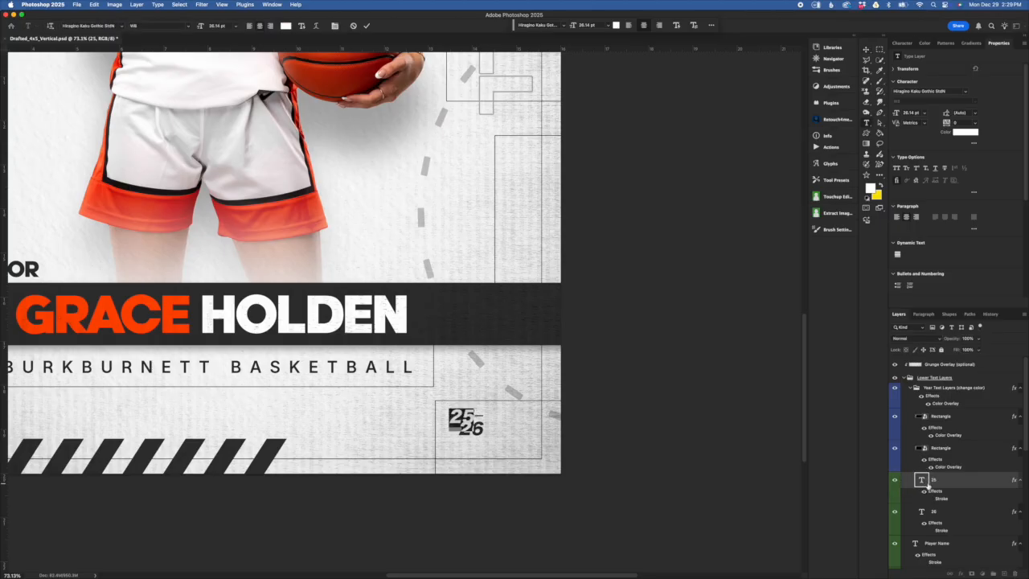
text(20)
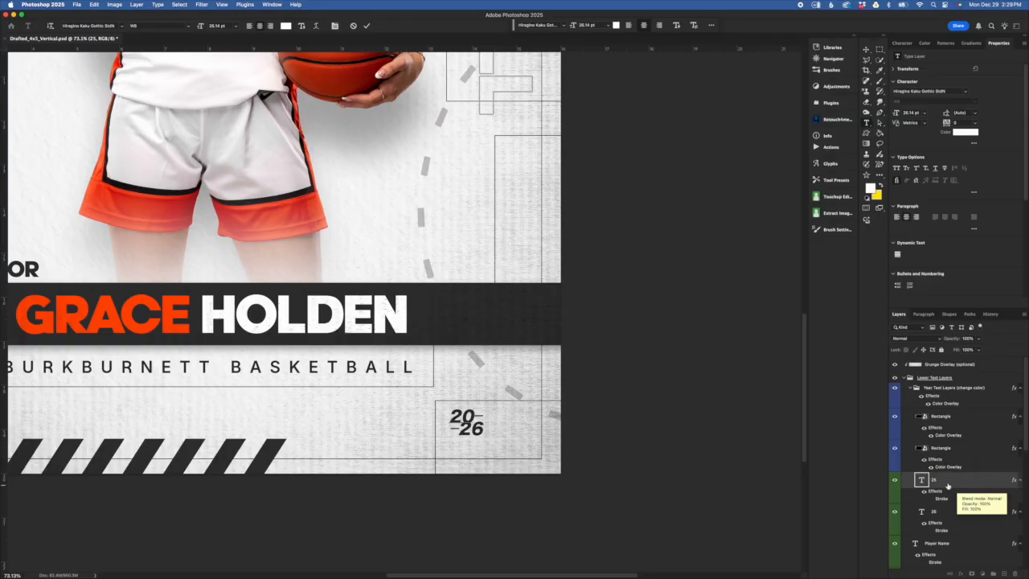
click(921, 480)
double_click(921, 481)
text(26)
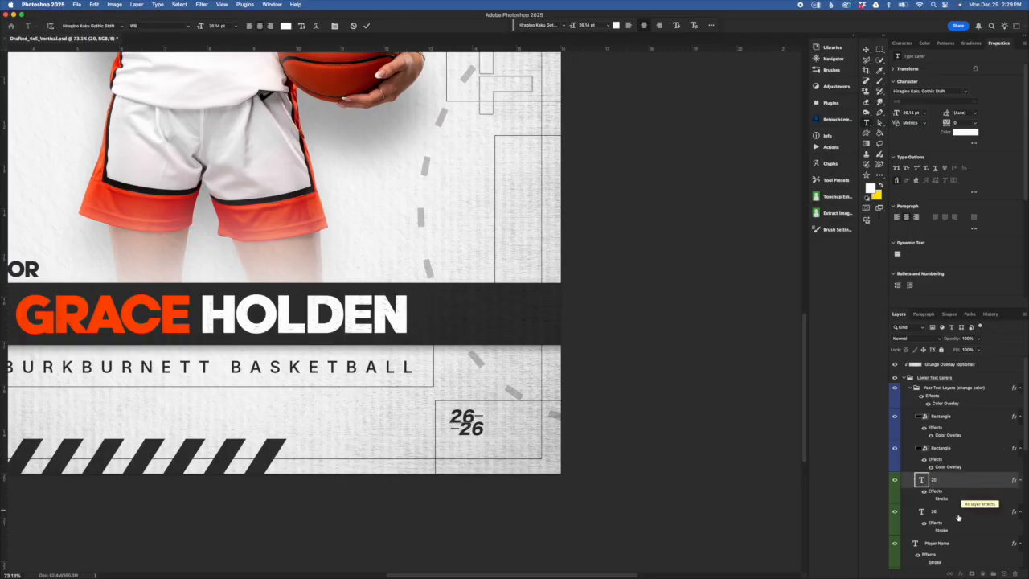
click(921, 513)
- Change the lower year number from 26 to 27
double_click(921, 513)
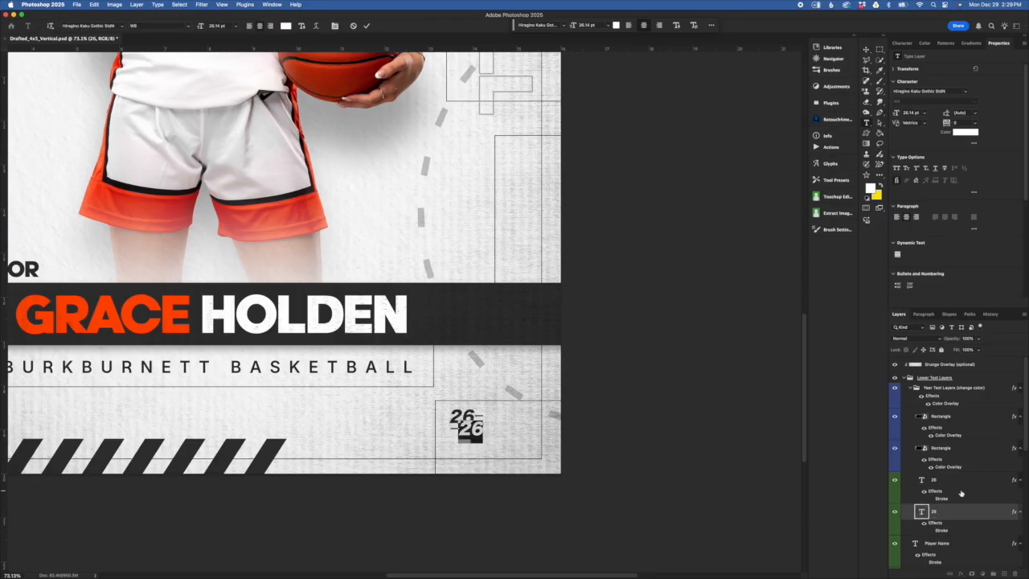
text(27)
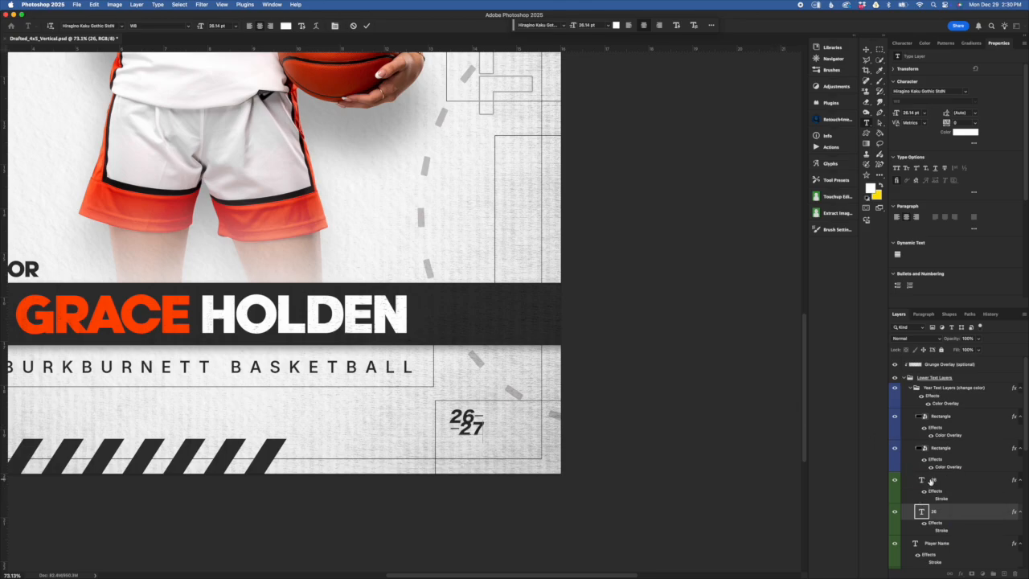
click(950, 454)
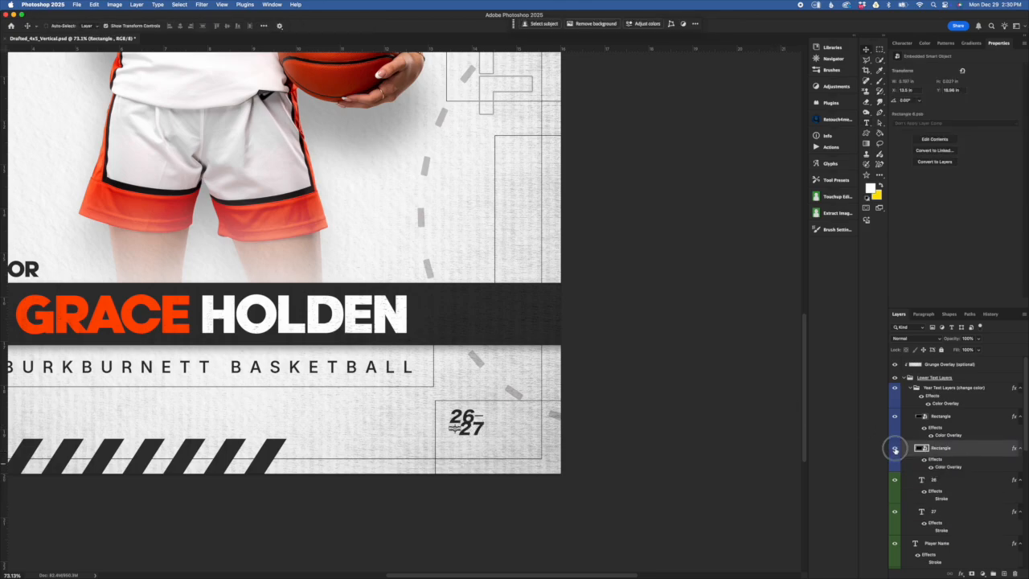
- Toggle the year text group's Color Overlay off and back on
click(958, 476)
click(959, 512)
click(952, 487)
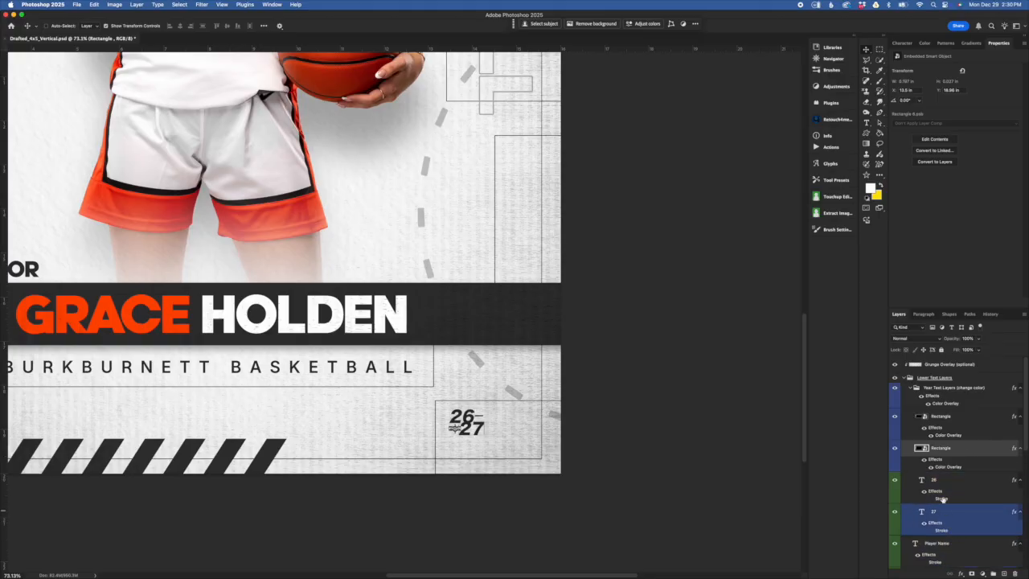
click(941, 389)
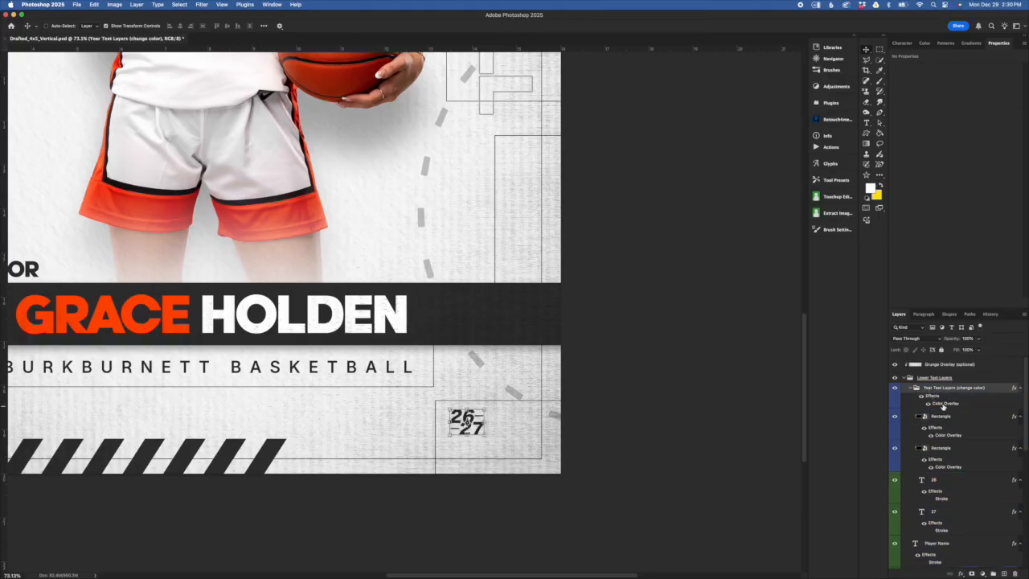
click(929, 404)
click(934, 416)
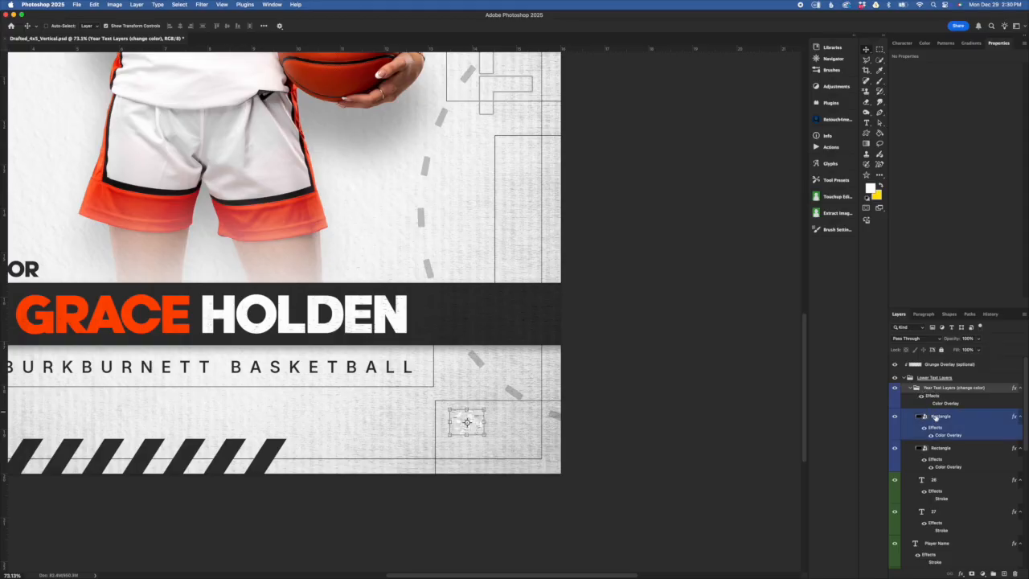
click(929, 405)
- Open the Color Overlay colour picker, cancel to keep the text dark, and switch to Chrome
double_click(944, 404)
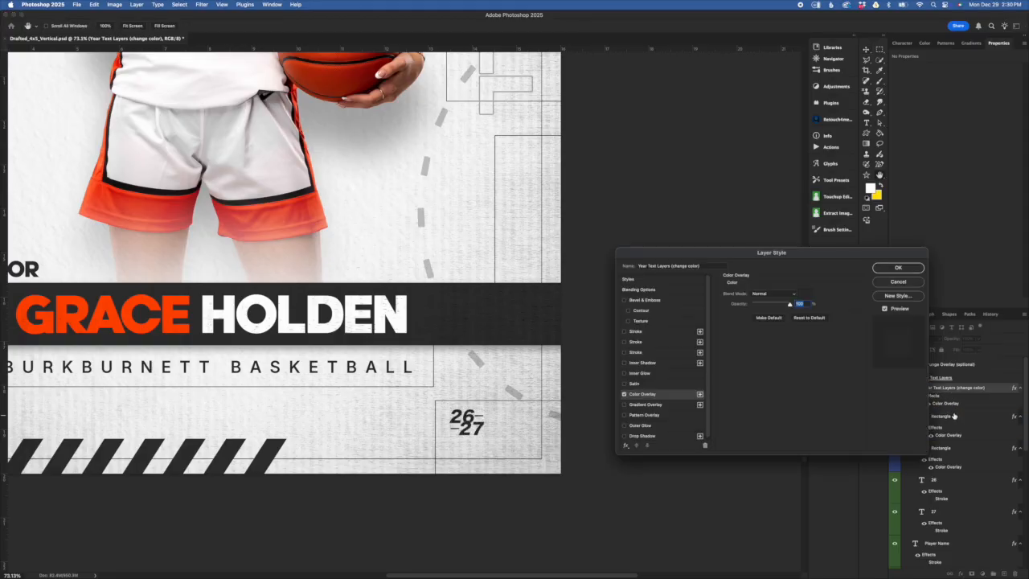
drag(873, 255, 845, 259)
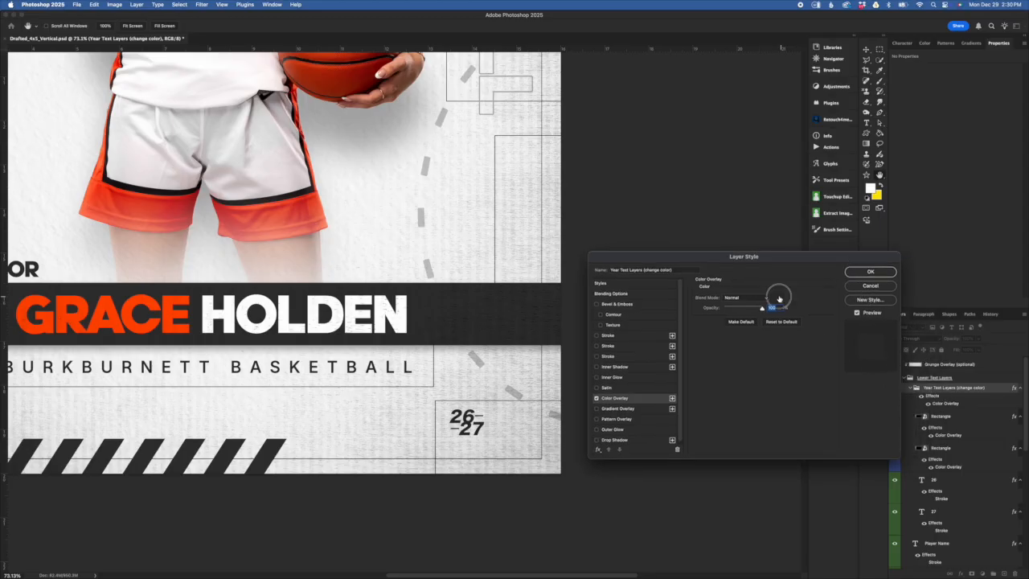
click(779, 299)
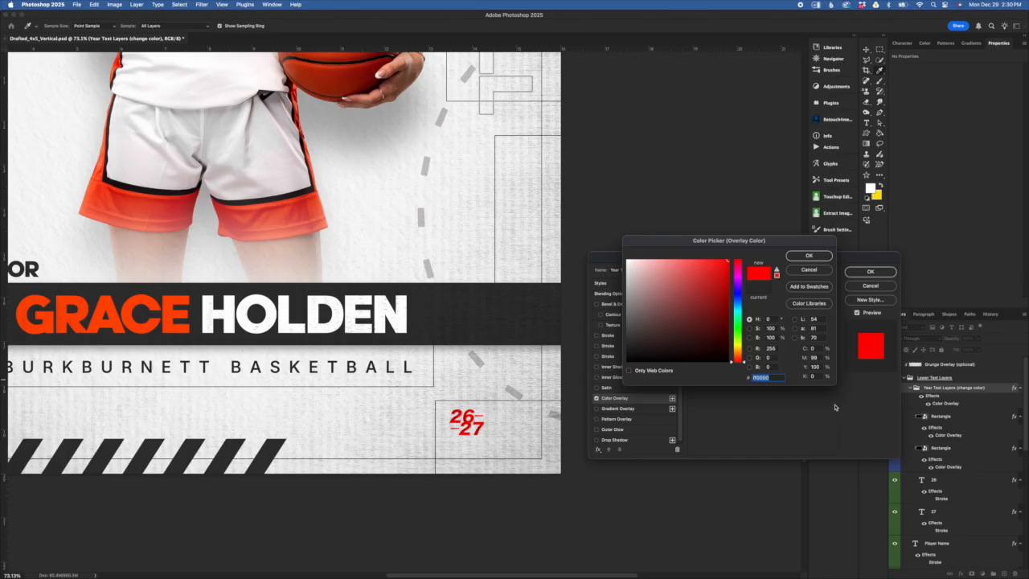
click(808, 270)
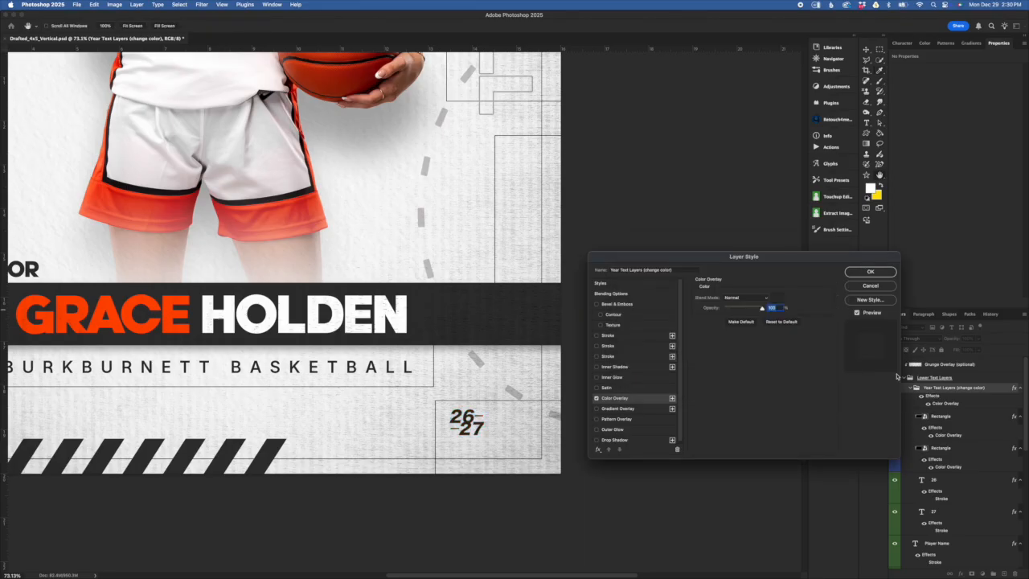
click(860, 285)
key(v)
key(super+Tab)
key(super+Tab)
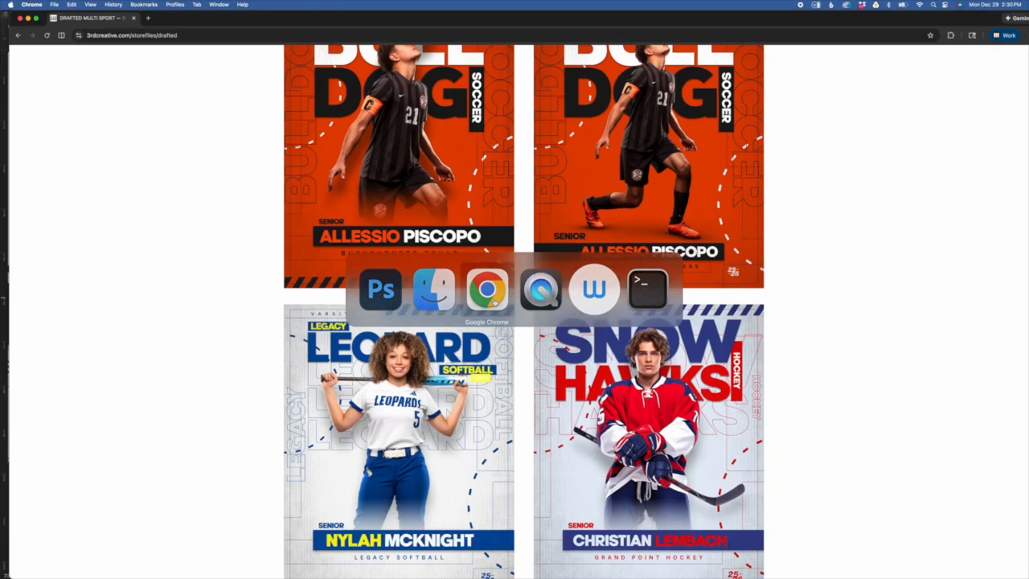
- Scroll through the Drafted store's sports poster template previews, then return to Photoshop
scroll(747, 455, down, 5)
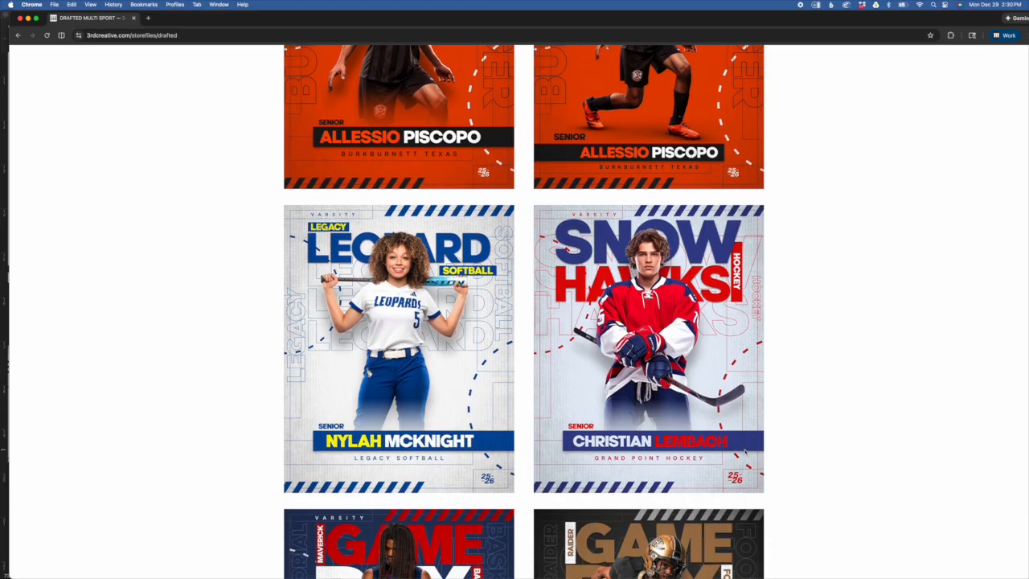
scroll(746, 455, up, 5)
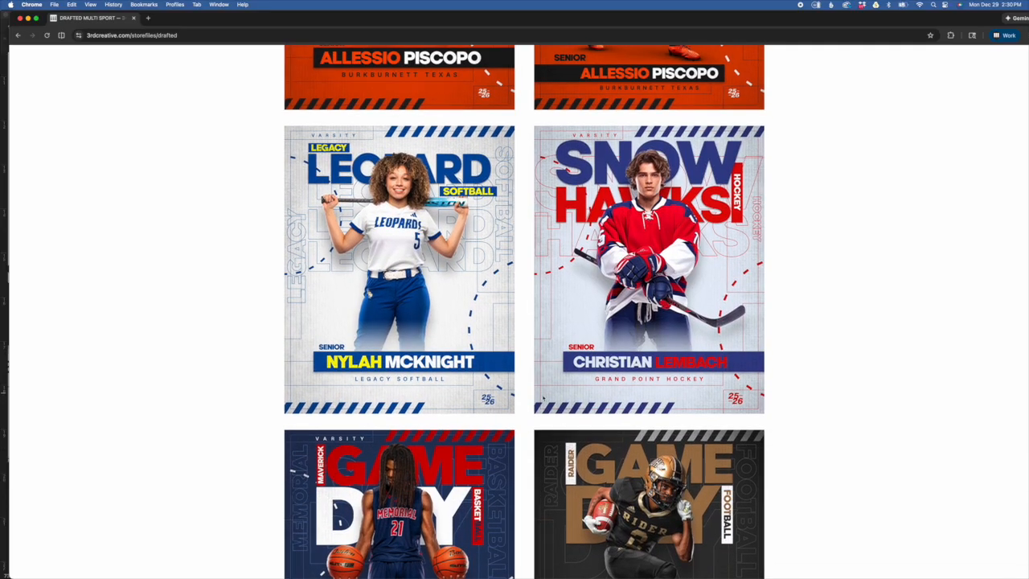
scroll(562, 393, up, 5)
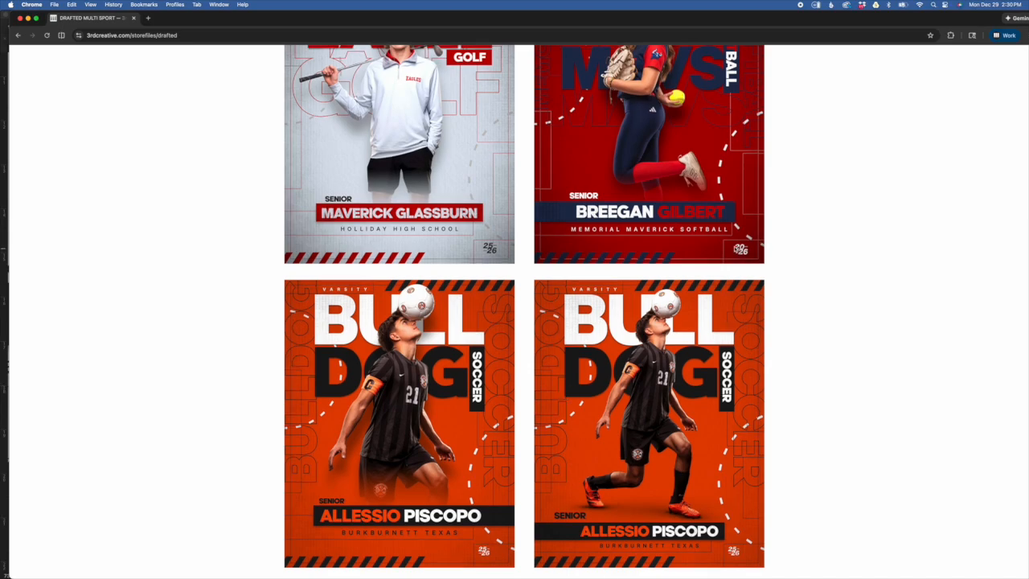
scroll(726, 294, up, 5)
scroll(725, 294, up, 7)
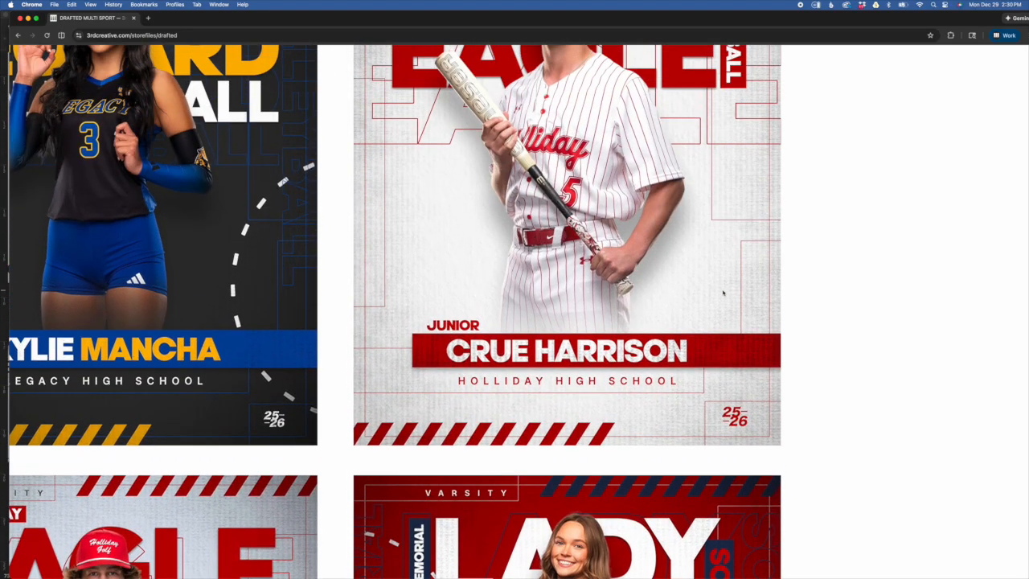
scroll(723, 294, up, 9)
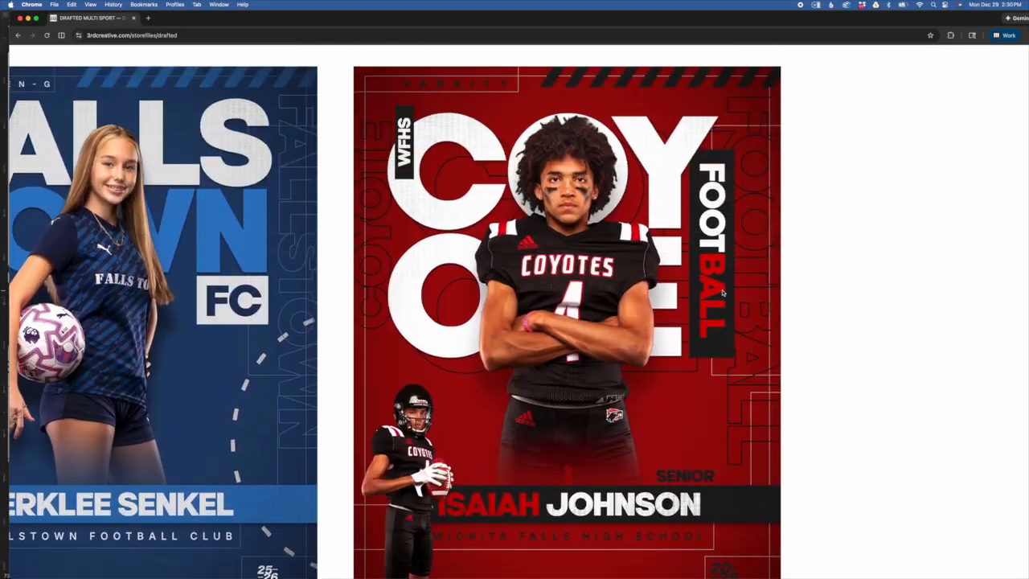
scroll(723, 294, up, 3)
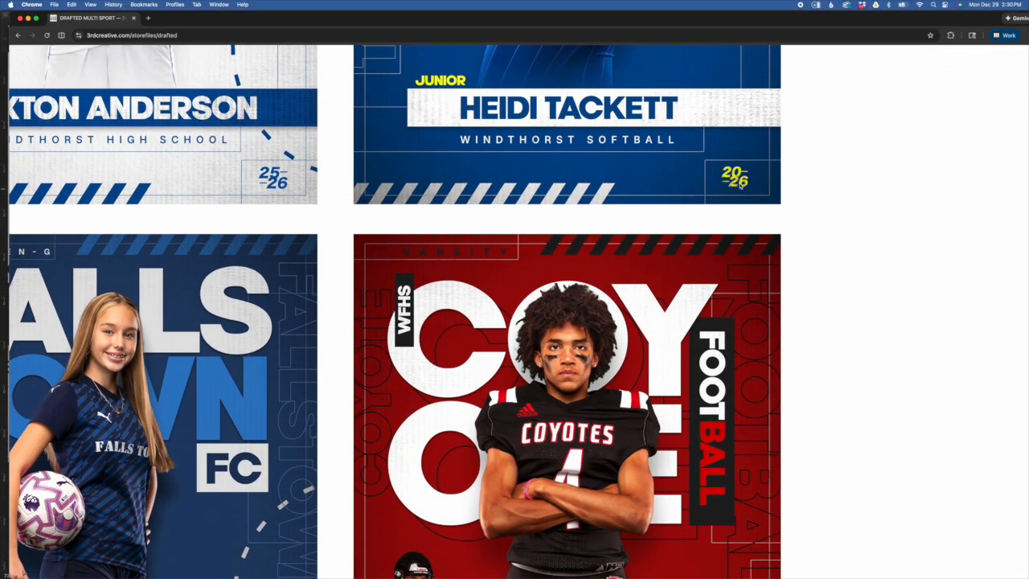
scroll(727, 278, up, 4)
scroll(723, 284, down, 5)
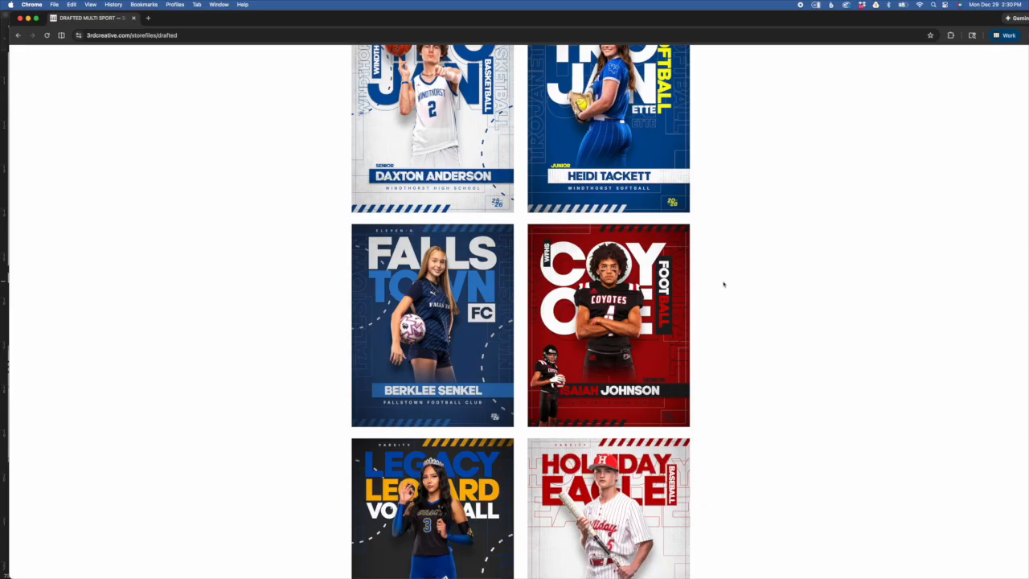
key(super+Tab)
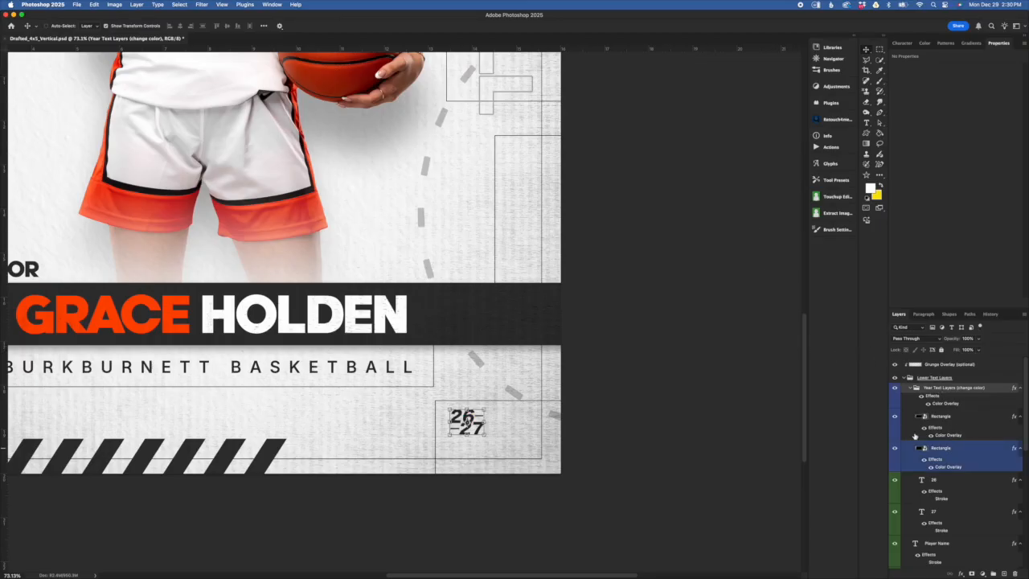
scroll(942, 478, down, 2)
scroll(952, 486, up, 1)
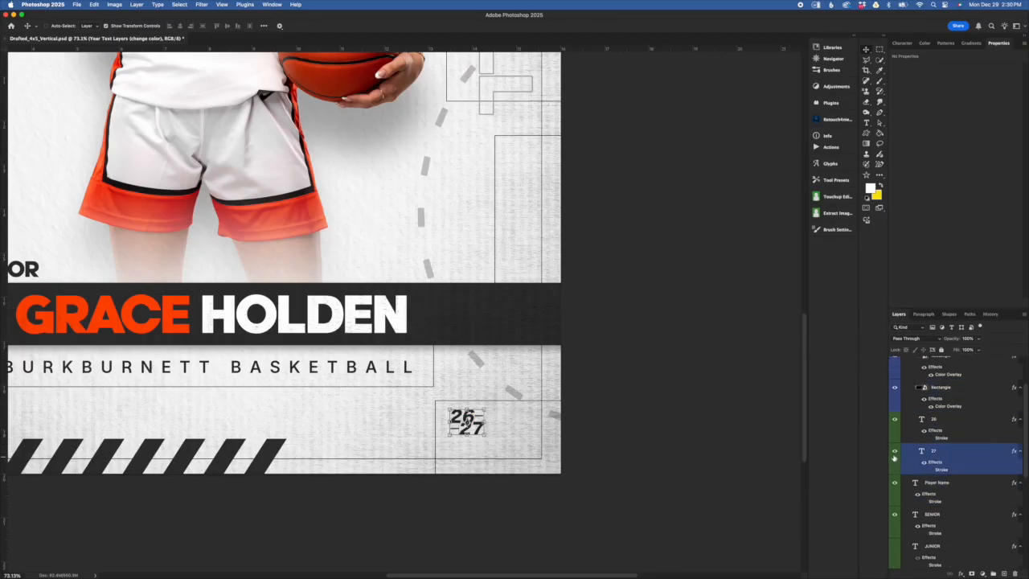
scroll(908, 411, up, 1)
click(895, 391)
click(895, 427)
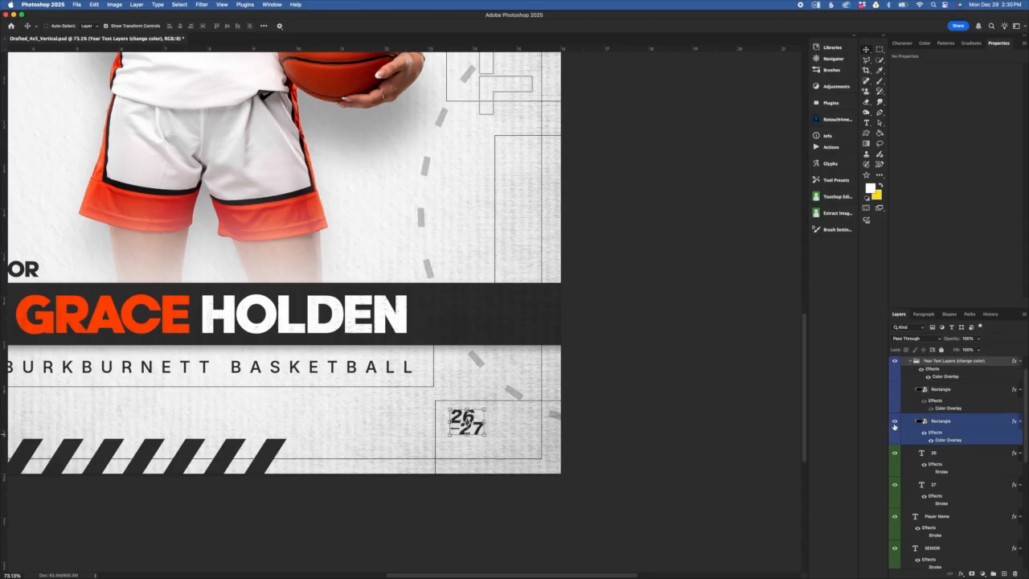
click(895, 454)
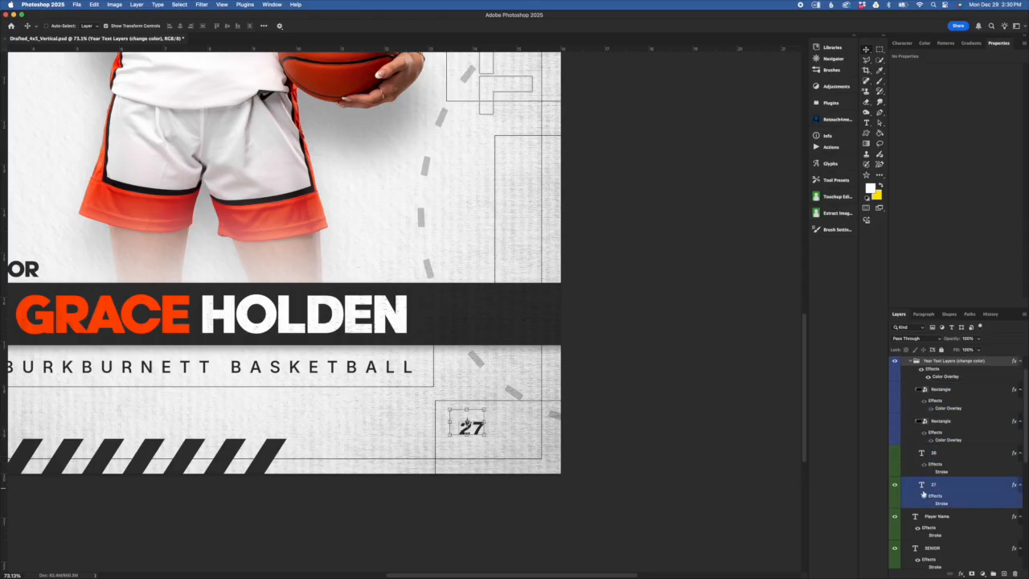
double_click(921, 485)
key(BackSpace)
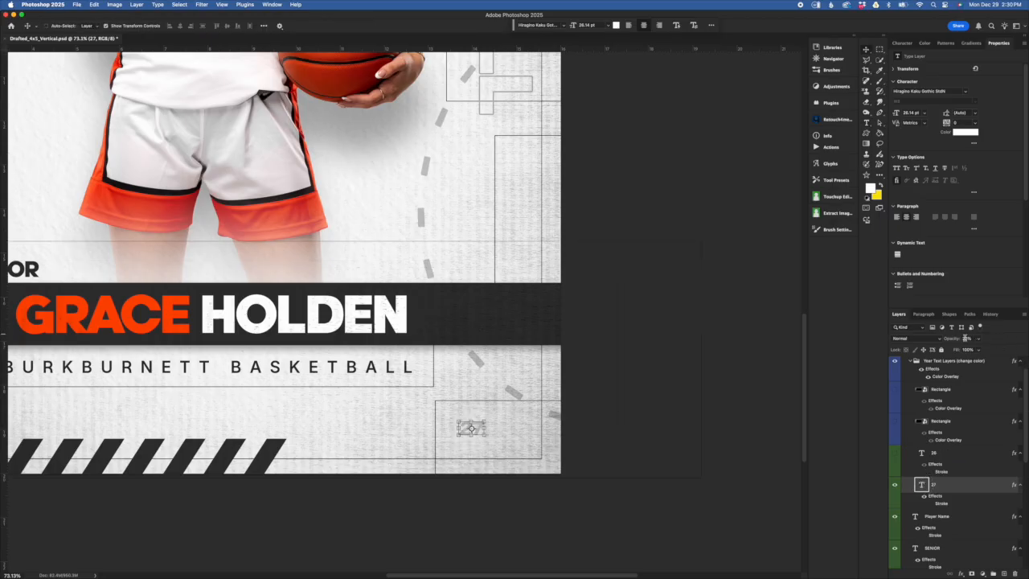
key(super+z)
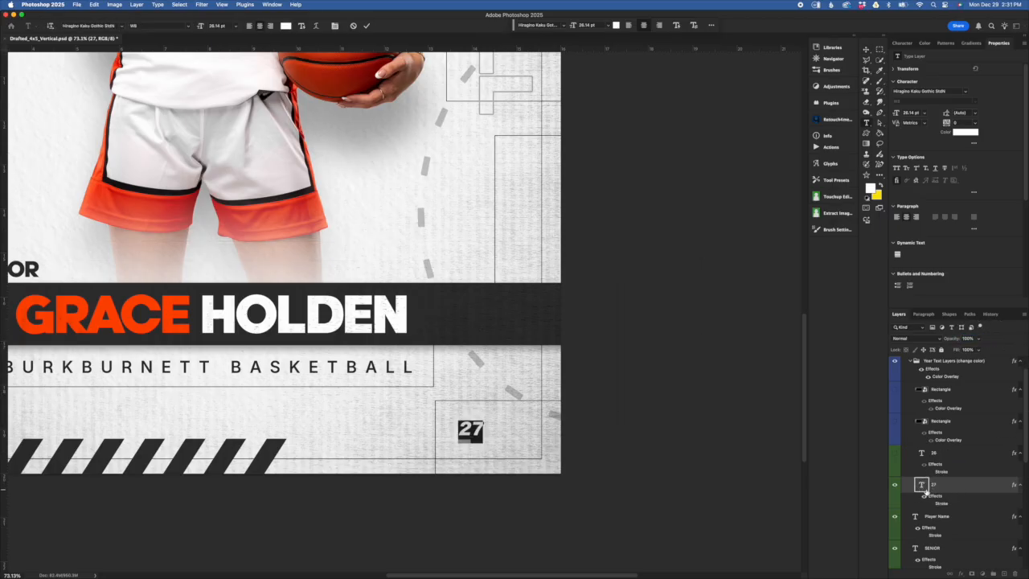
text(2026)
key(super+Return)
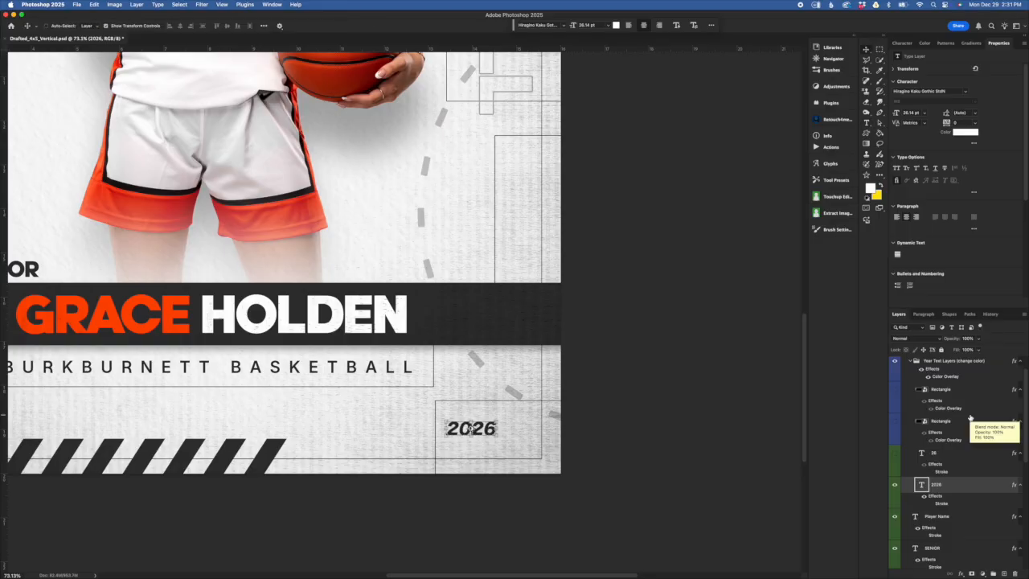
key(super+z)
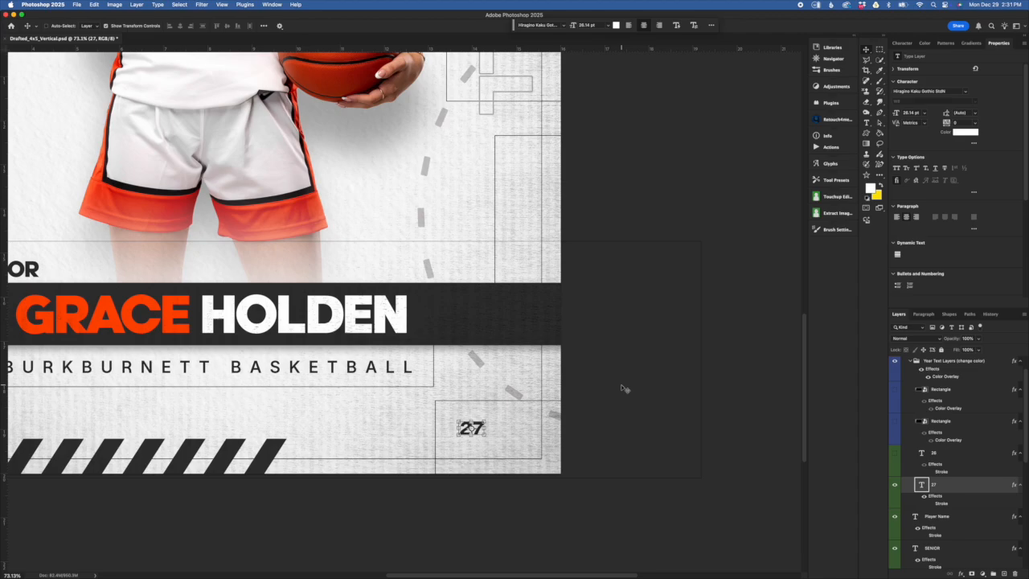
drag(895, 452, 898, 411)
scroll(920, 375, up, 1)
click(936, 389)
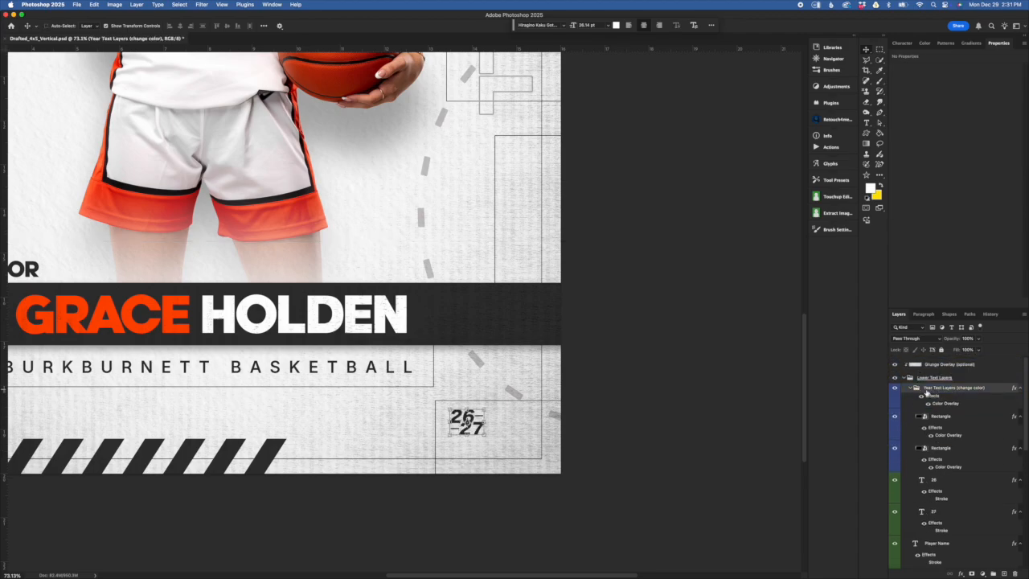
click(910, 387)
click(936, 417)
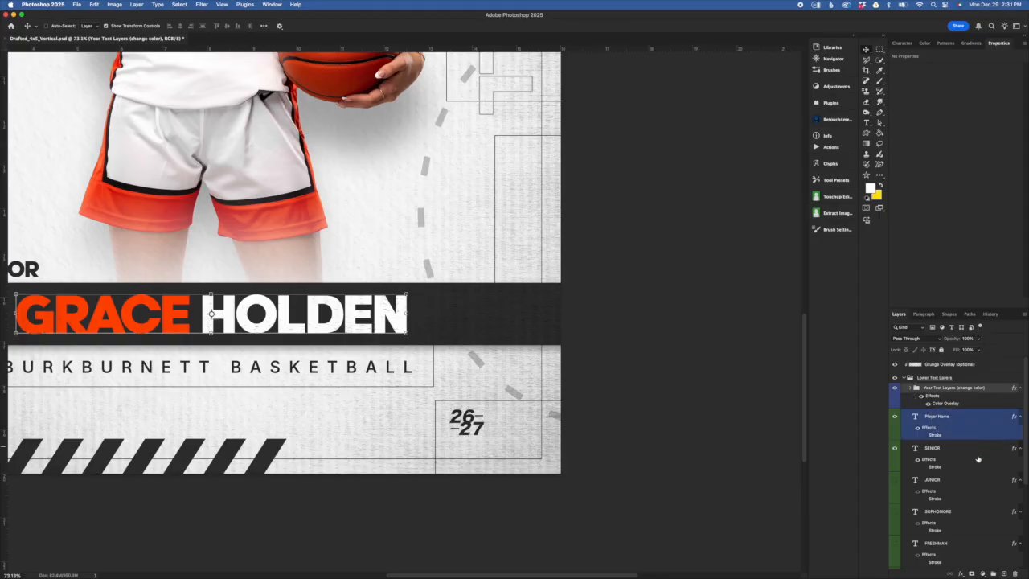
scroll(573, 429, down, 3)
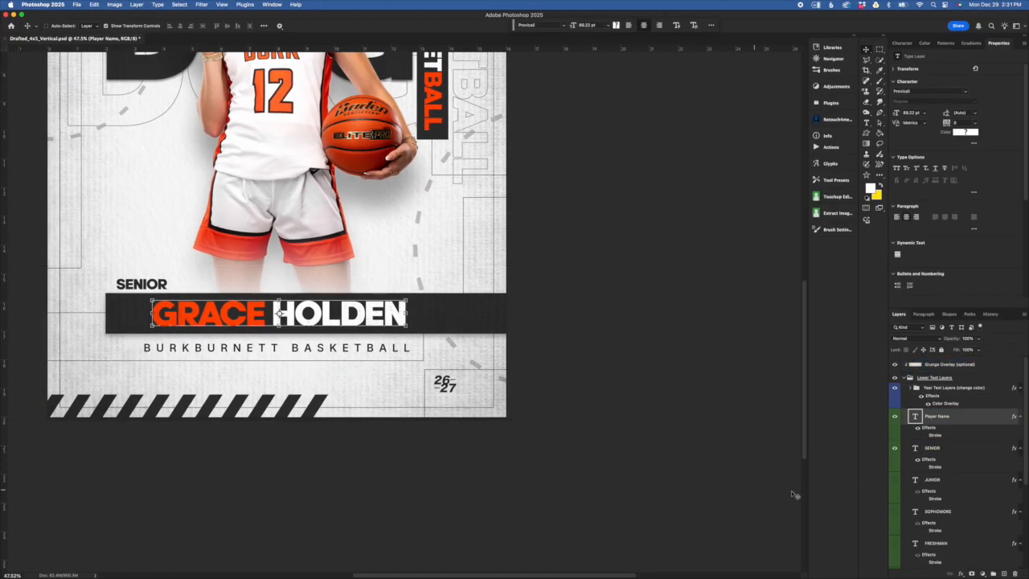
double_click(914, 417)
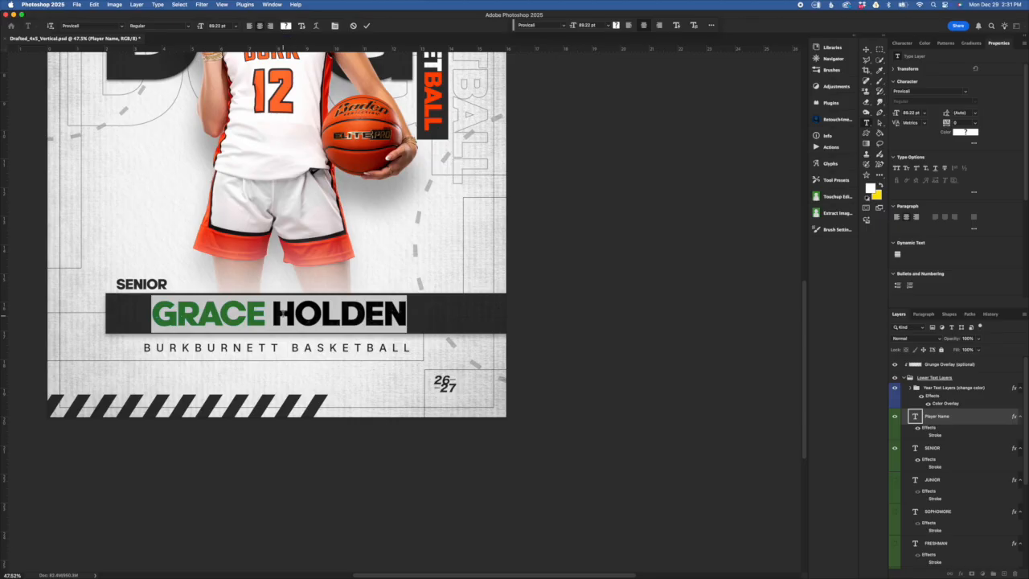
key(Escape)
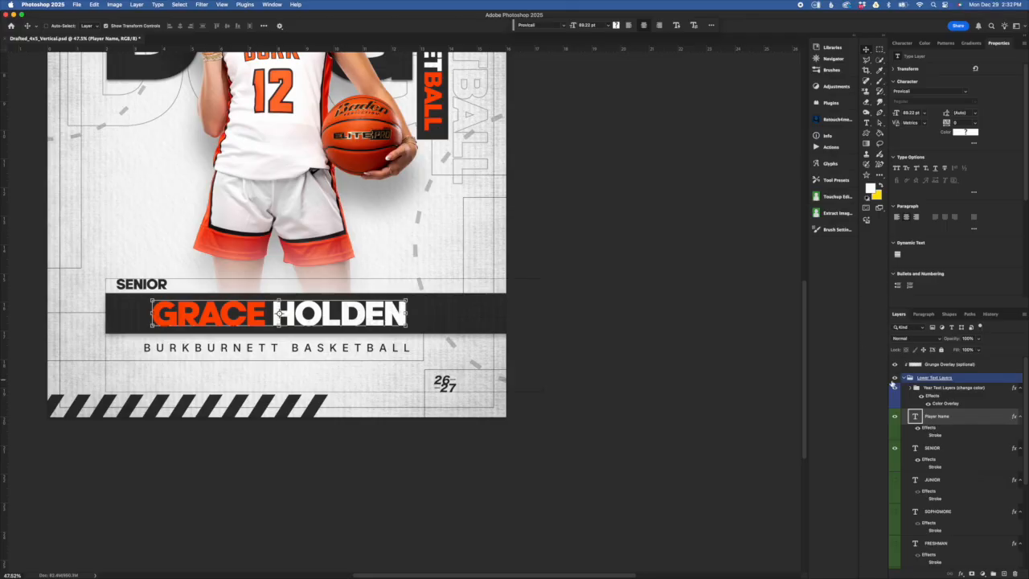
- Select the player's first name and preview blue and orange in the Color Picker, then cancel
double_click(915, 417)
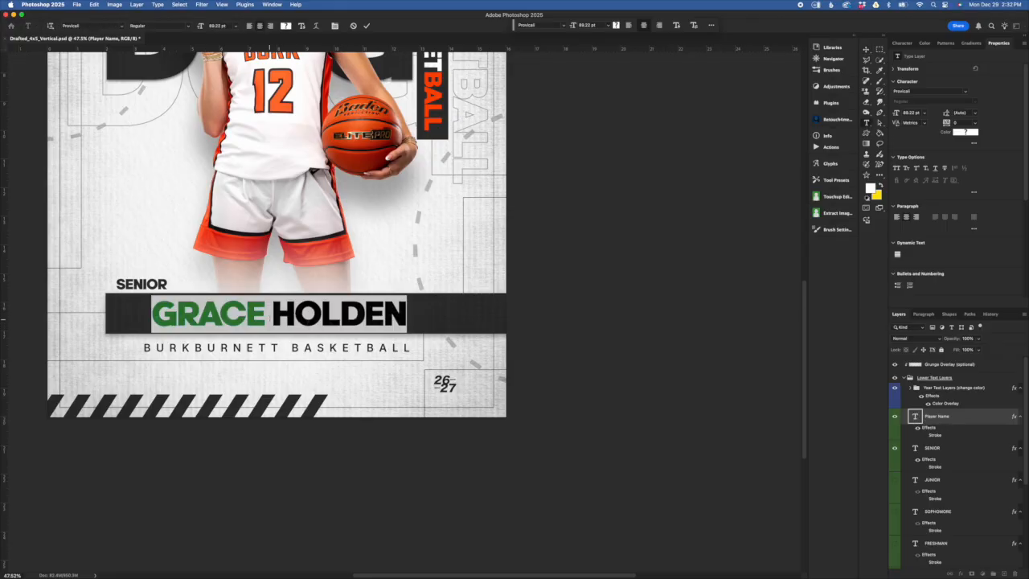
drag(268, 313, 151, 309)
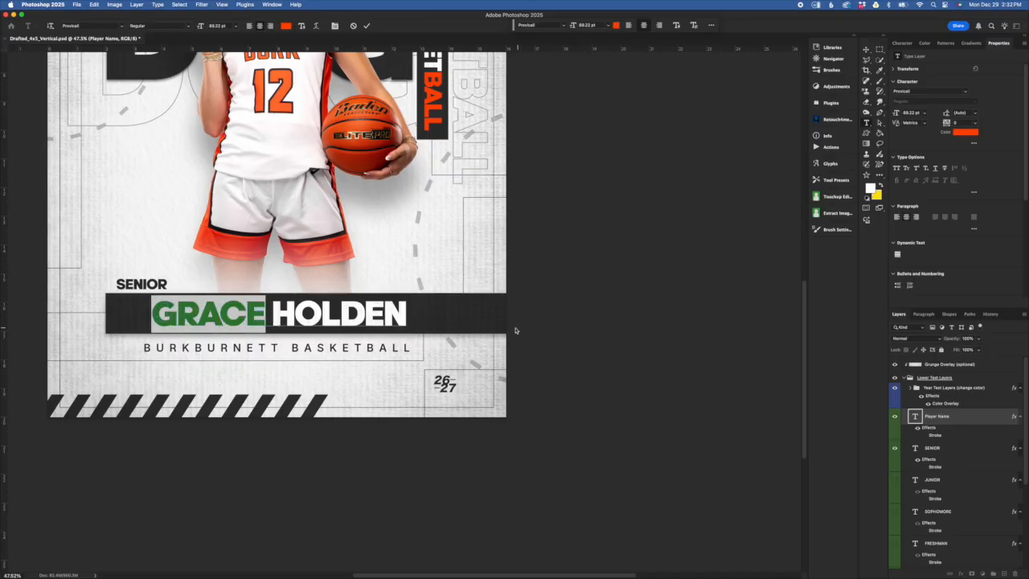
click(286, 26)
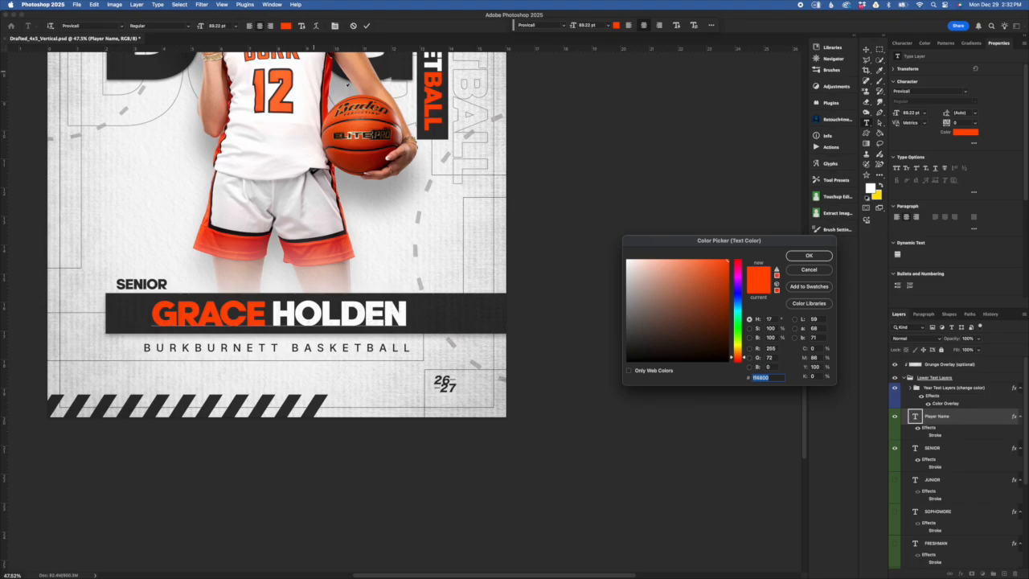
click(738, 305)
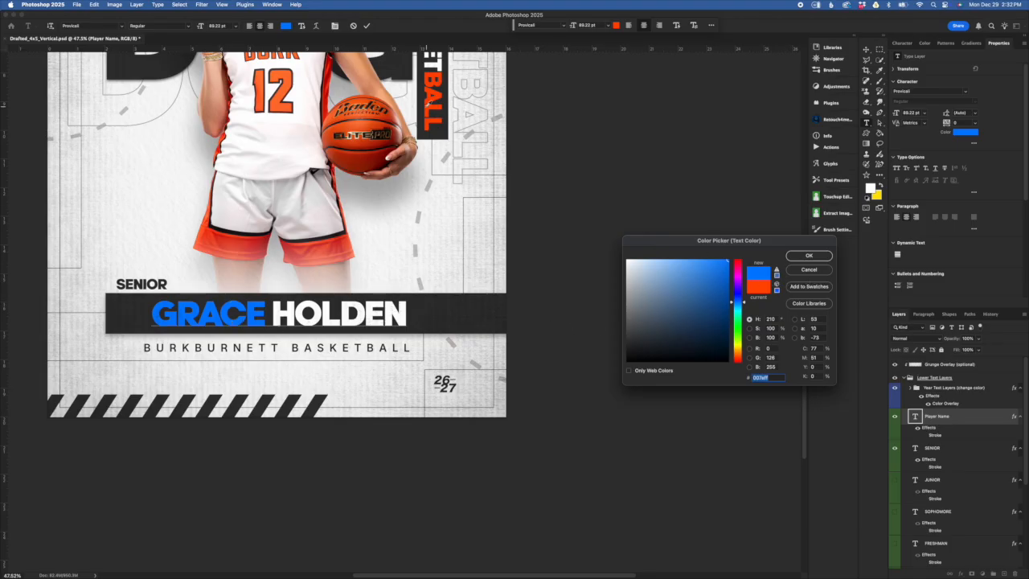
click(431, 103)
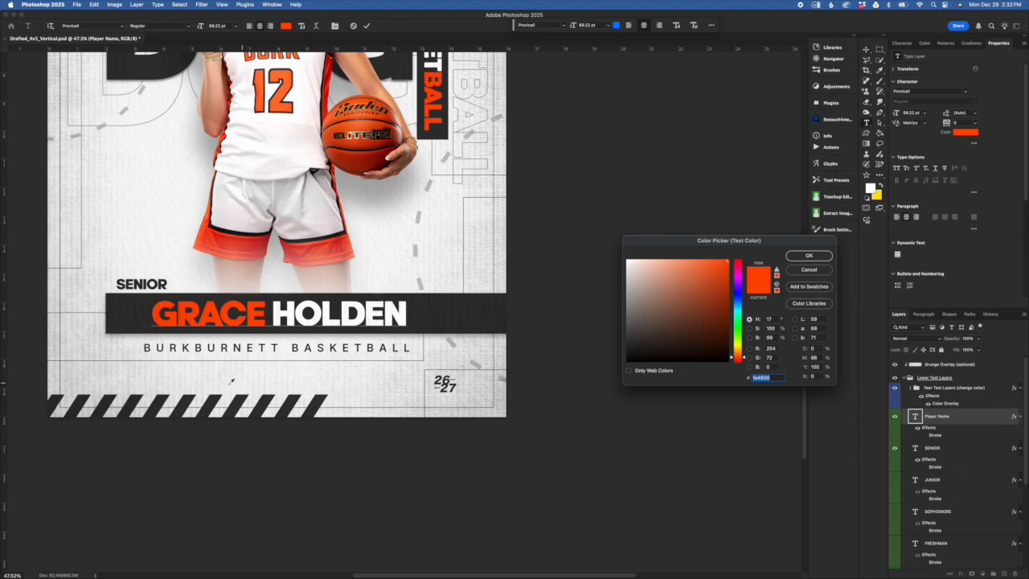
click(821, 270)
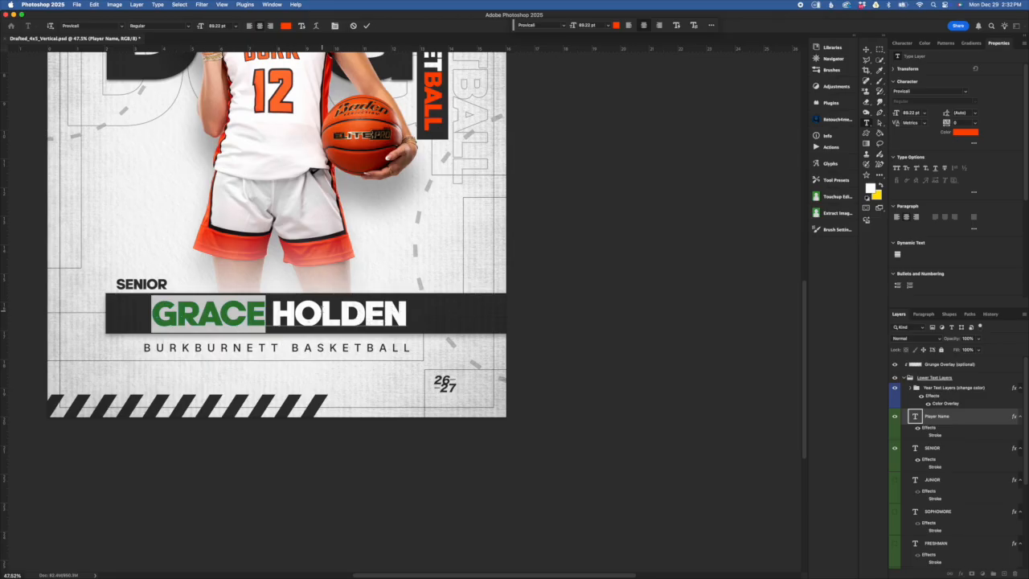
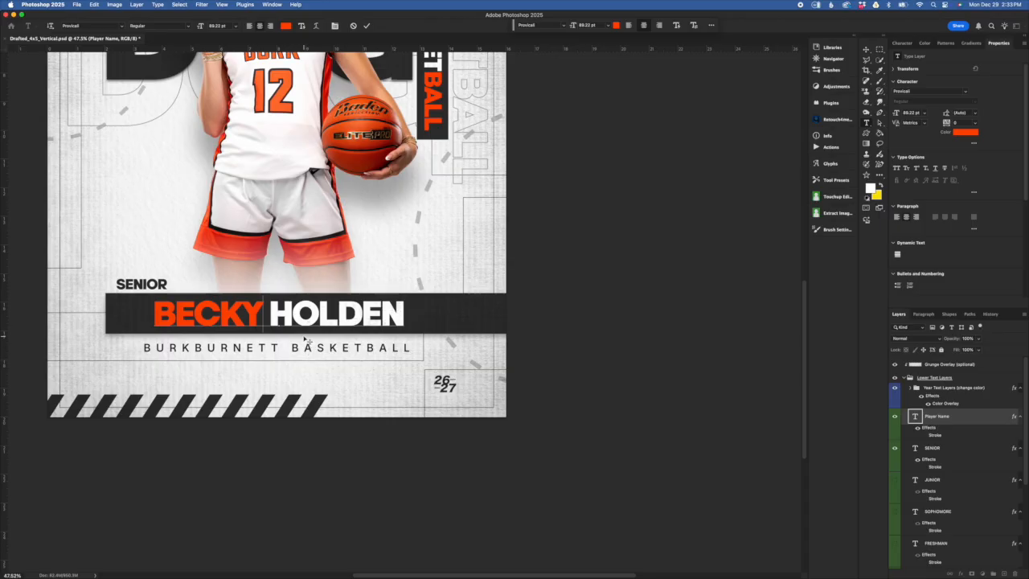
- Type the new first name over the selection and zoom out to view the banner
key(super+minus)
scroll(299, 328, down, 5)
scroll(386, 247, up, 7)
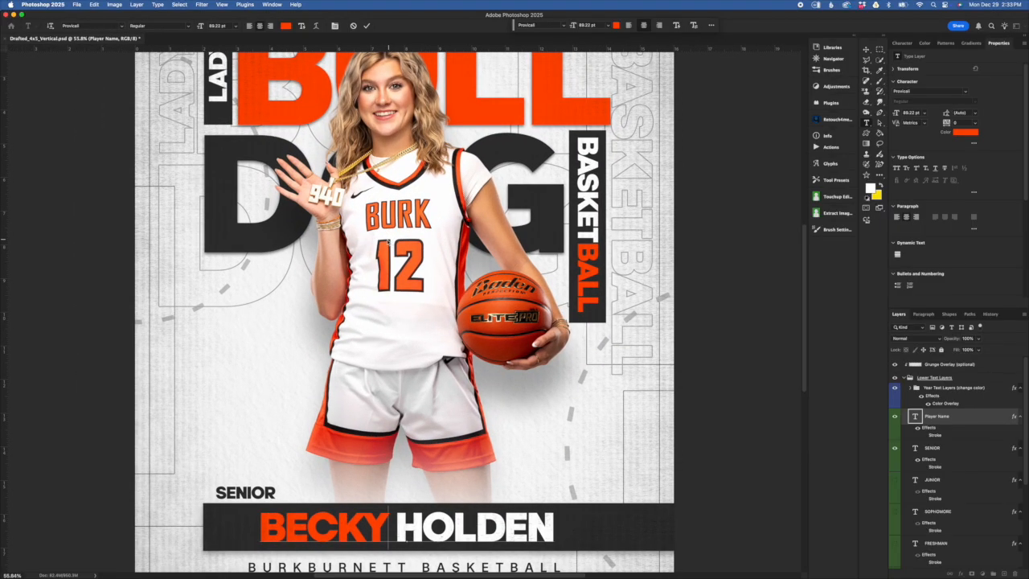
- Retype the player's surname and give it a light grey colour from the Color Picker
scroll(387, 247, down, 5)
drag(414, 321, 678, 361)
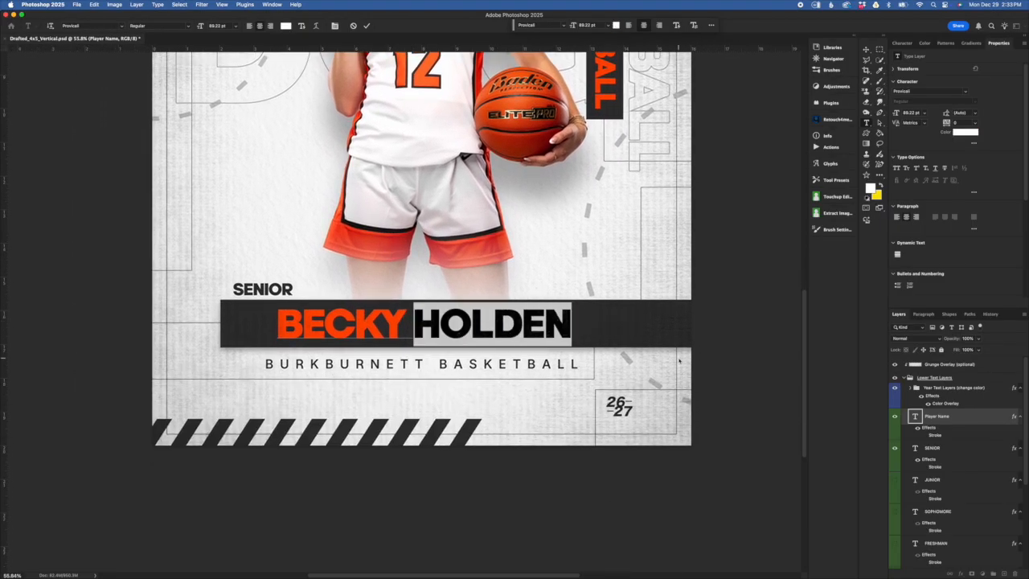
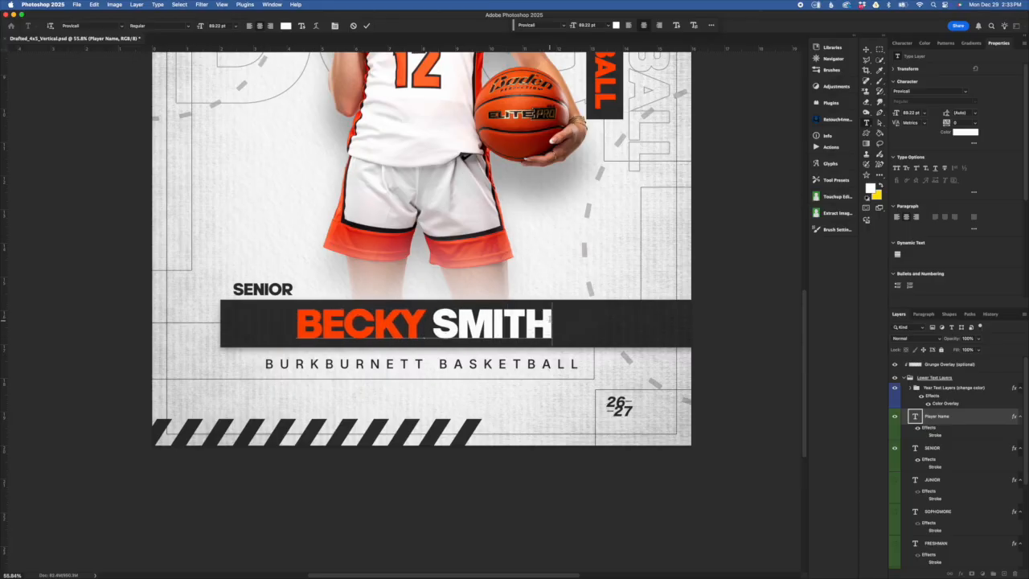
drag(552, 321, 432, 322)
click(288, 26)
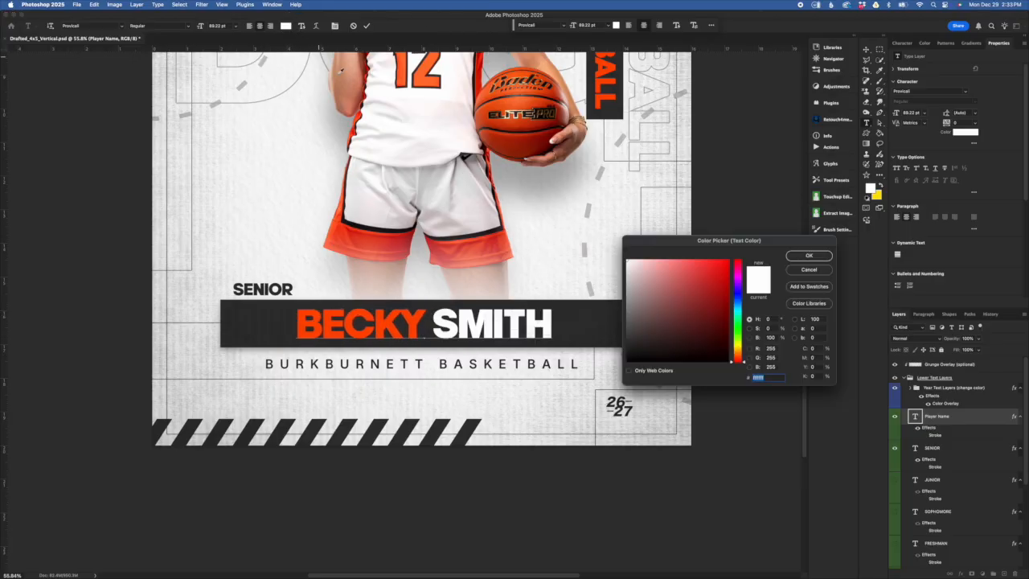
click(619, 284)
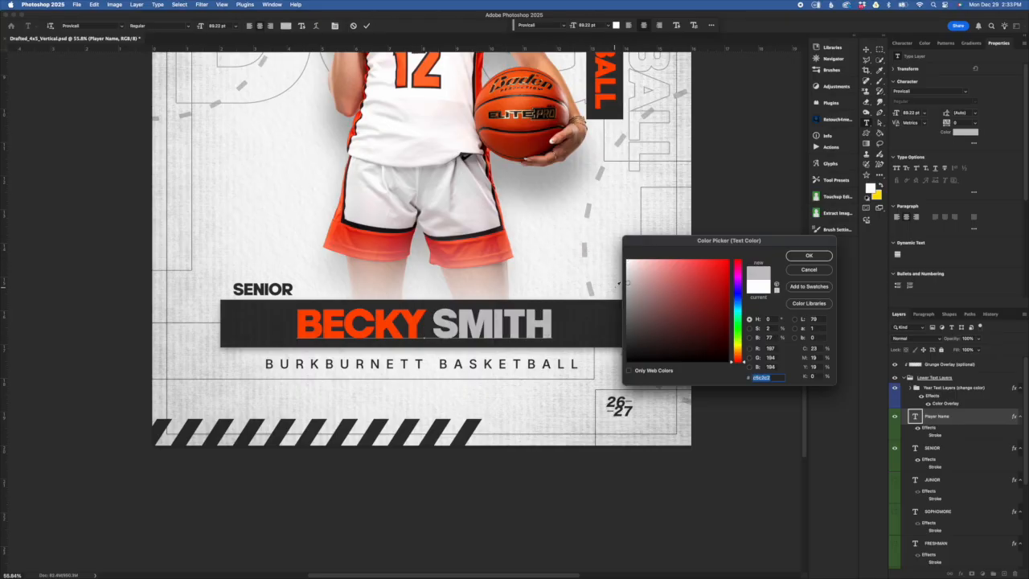
click(807, 256)
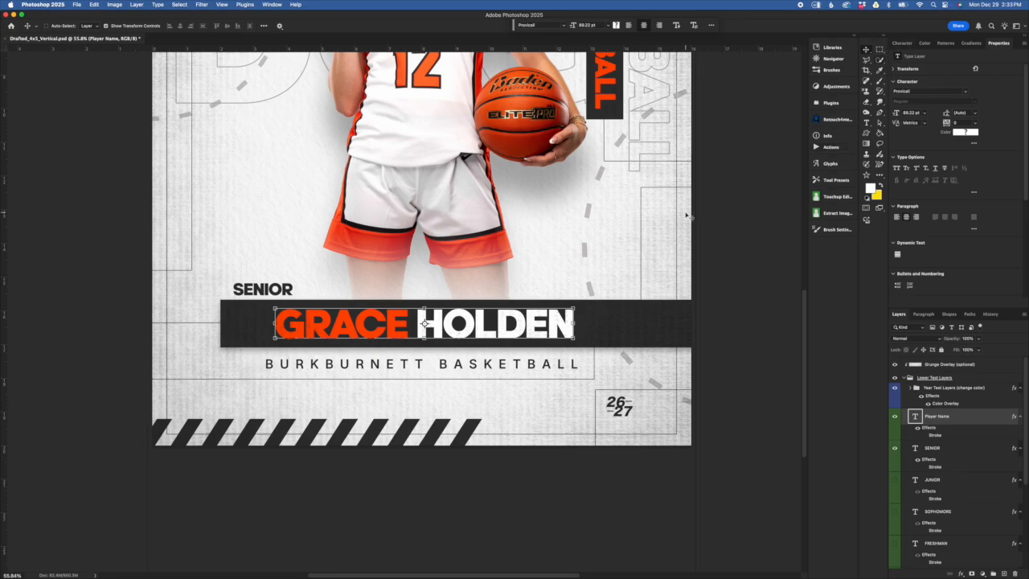
scroll(931, 444, down, 2)
scroll(931, 444, down, 2)
click(952, 529)
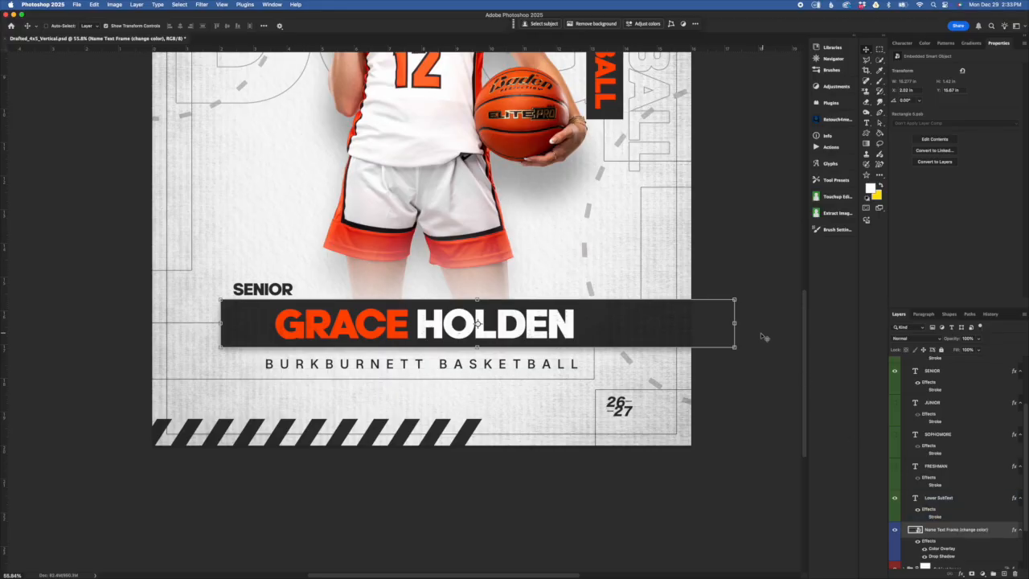
click(735, 322)
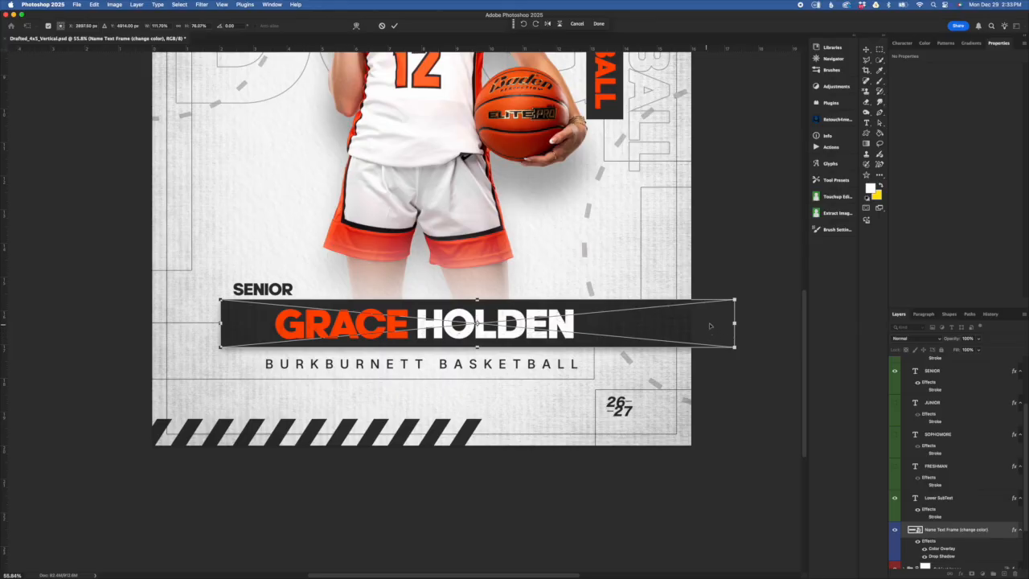
mouse_move(220, 322)
mouse_down()
mouse_move(95, 322)
mouse_move(239, 323)
mouse_up()
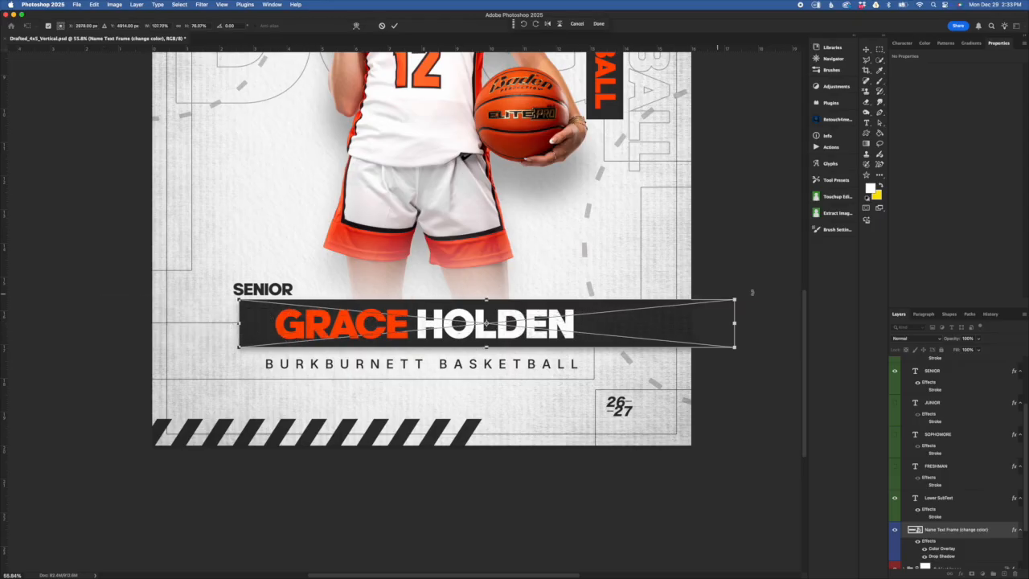
drag(740, 328, 626, 330)
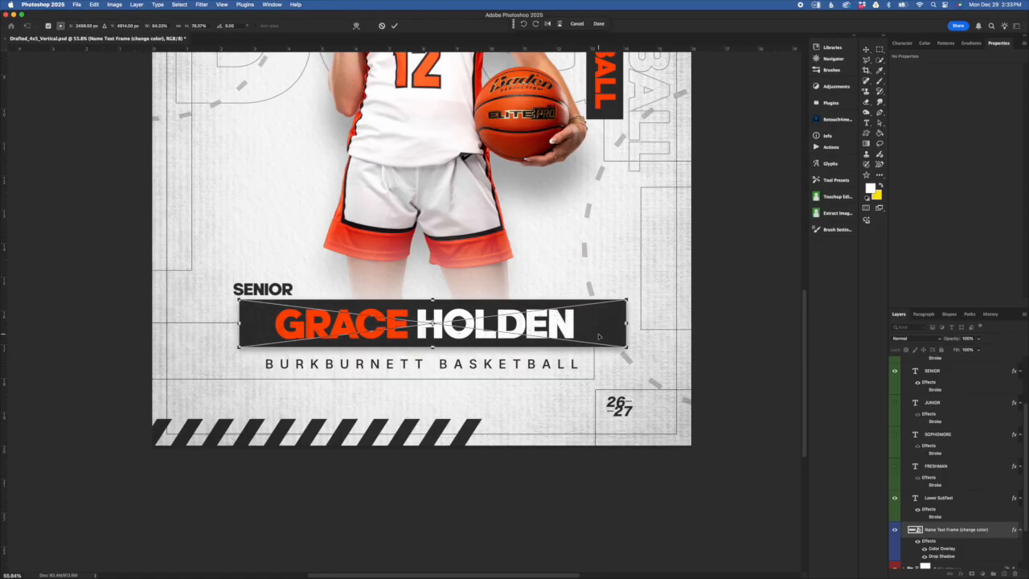
drag(244, 320, 122, 323)
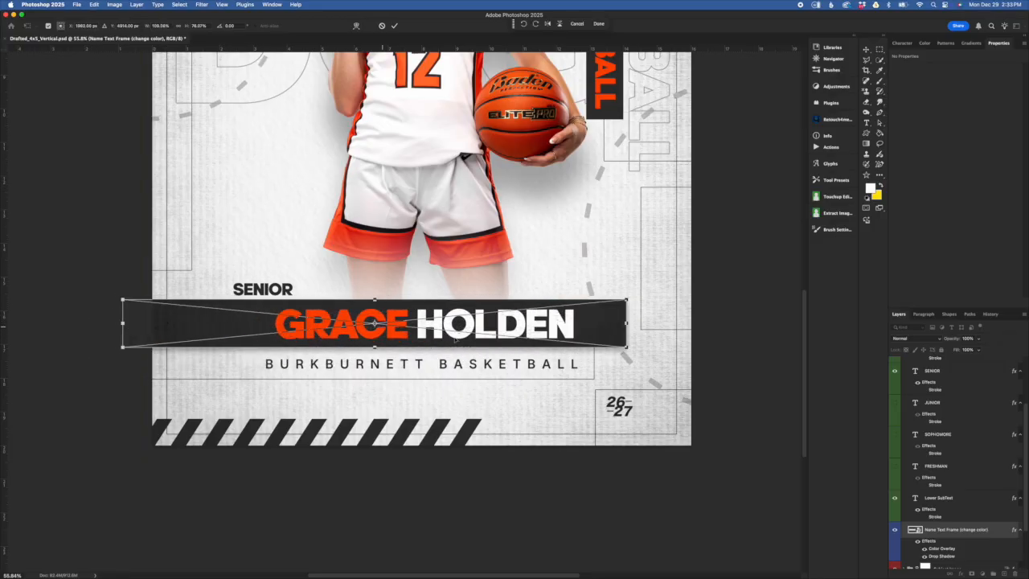
drag(626, 323, 642, 321)
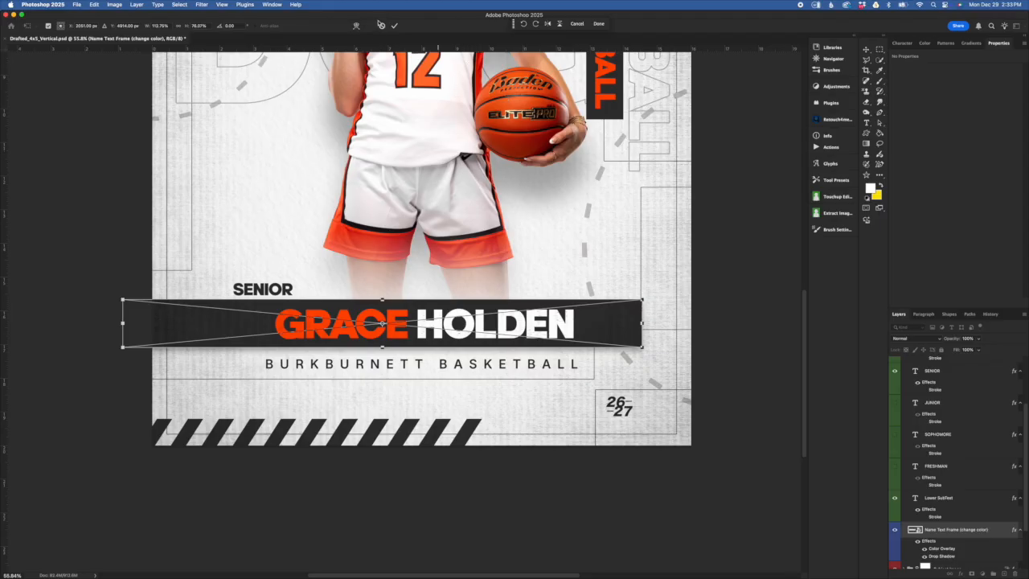
click(383, 26)
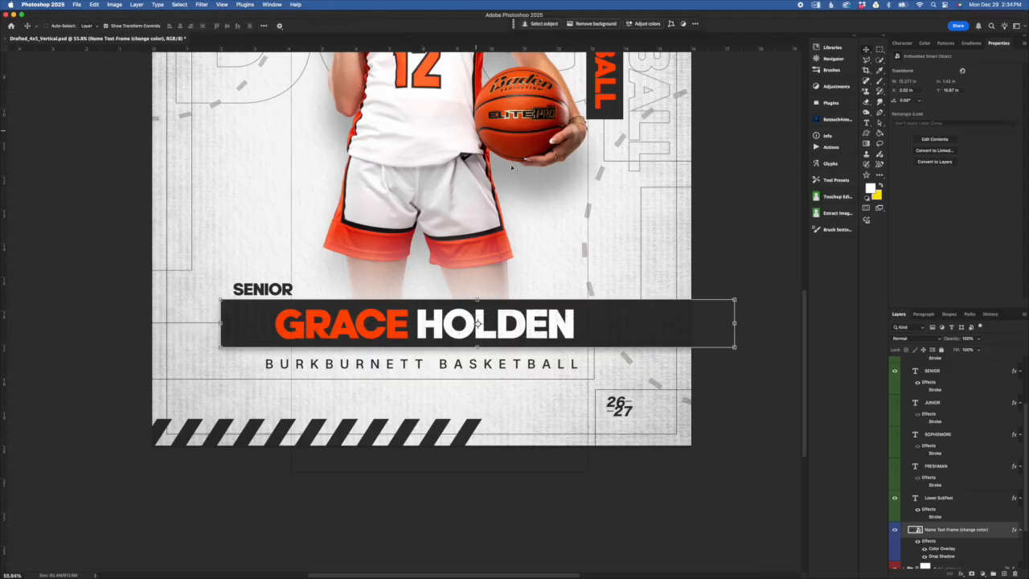
scroll(973, 450, up, 3)
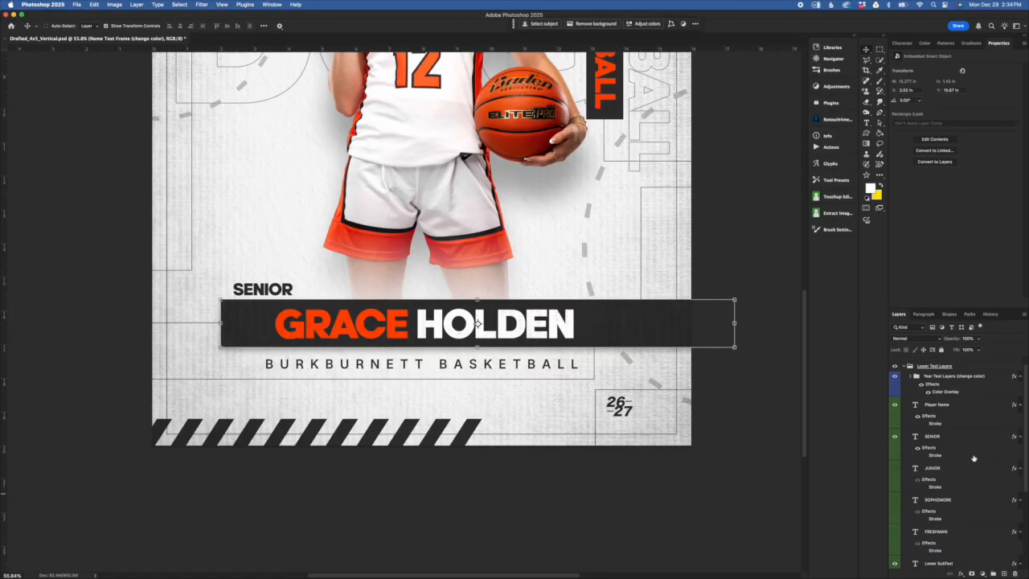
click(983, 438)
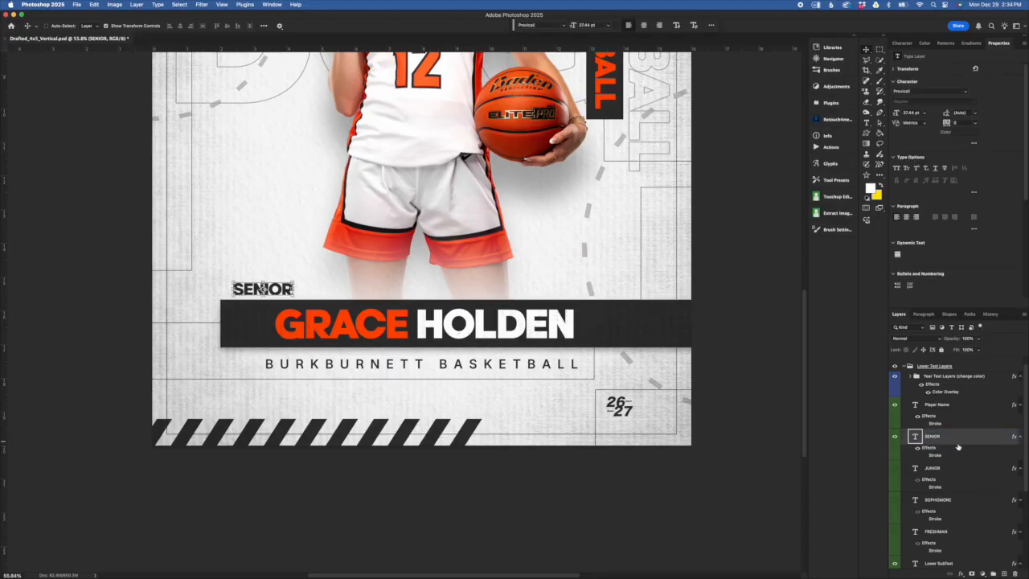
click(895, 437)
click(896, 469)
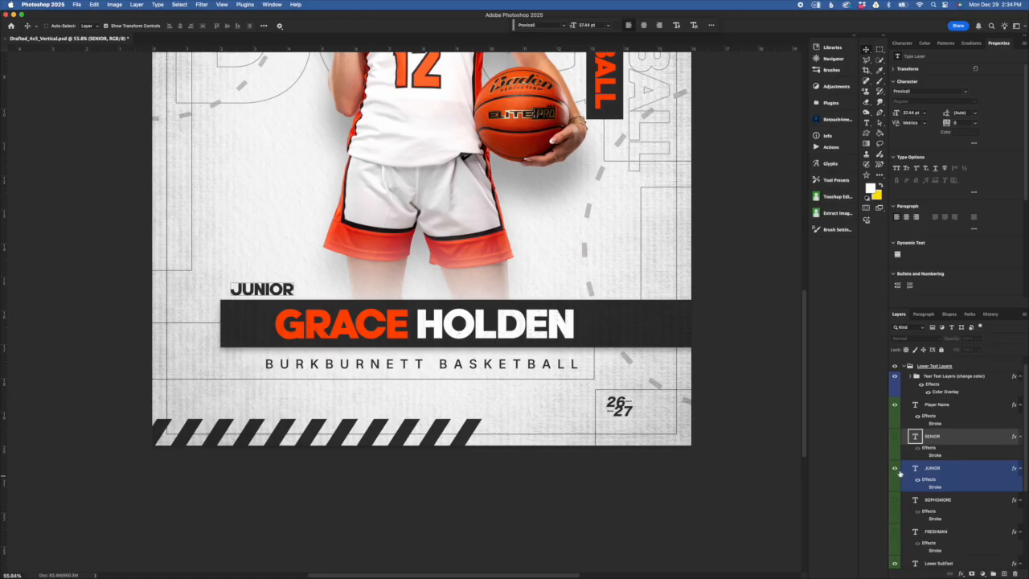
click(896, 469)
click(896, 501)
click(895, 501)
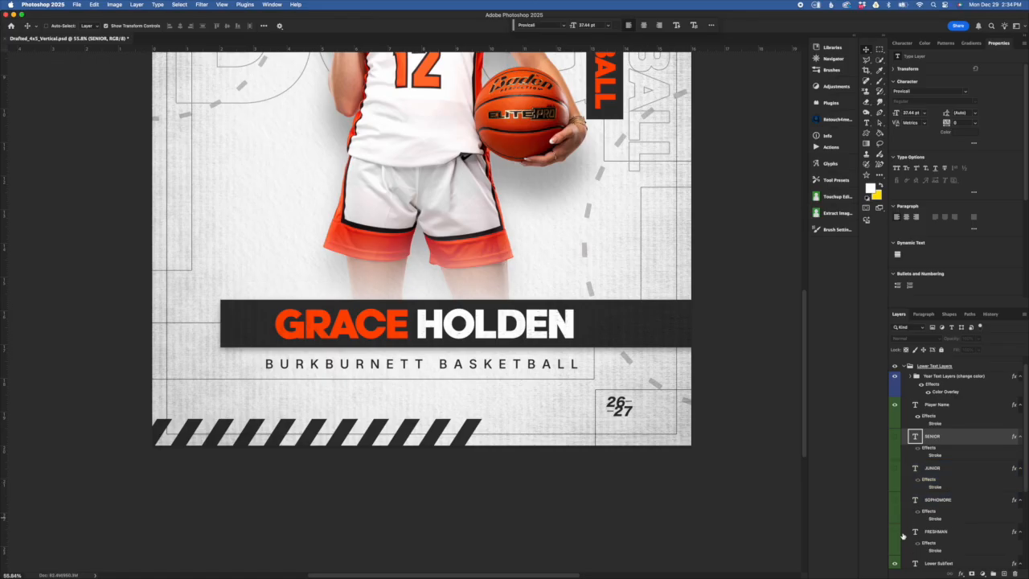
click(895, 532)
click(896, 533)
scroll(936, 464, down, 2)
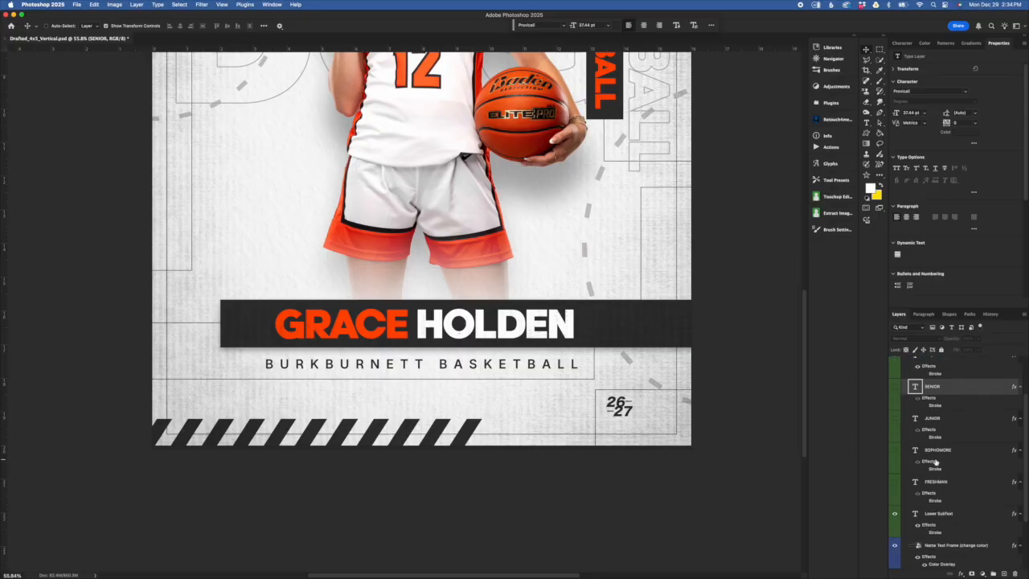
click(924, 528)
click(895, 386)
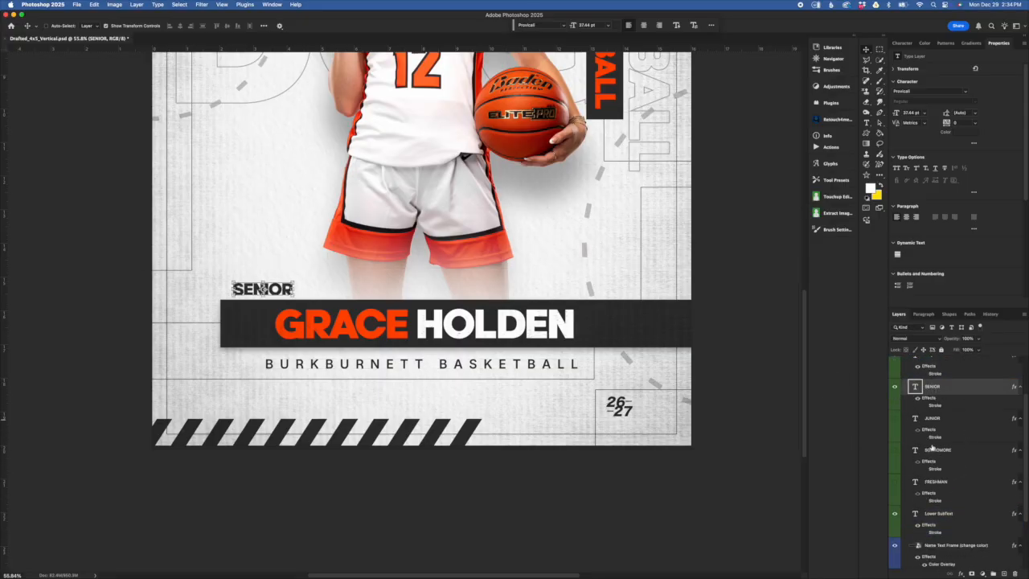
scroll(963, 470, down, 1)
click(968, 489)
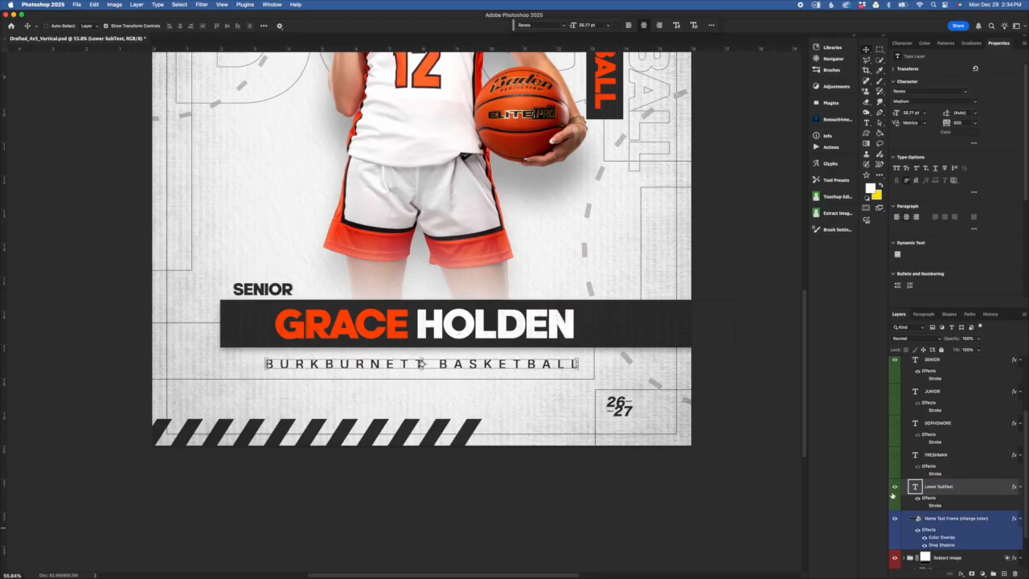
- Open the Character panel for BURKBURNETT BASKETBALL, check its tracking, and cancel a colour change
click(903, 43)
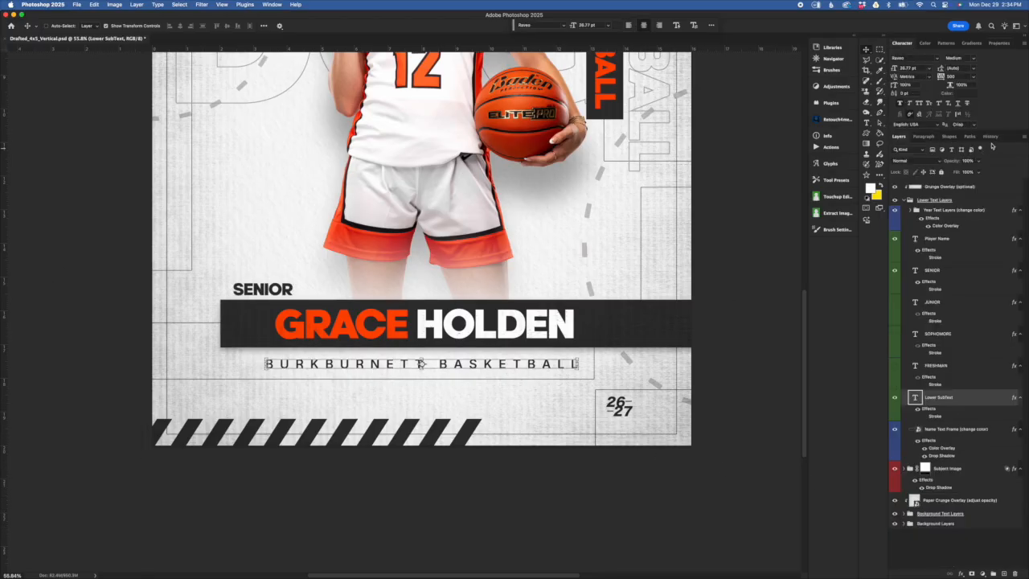
click(950, 76)
click(969, 93)
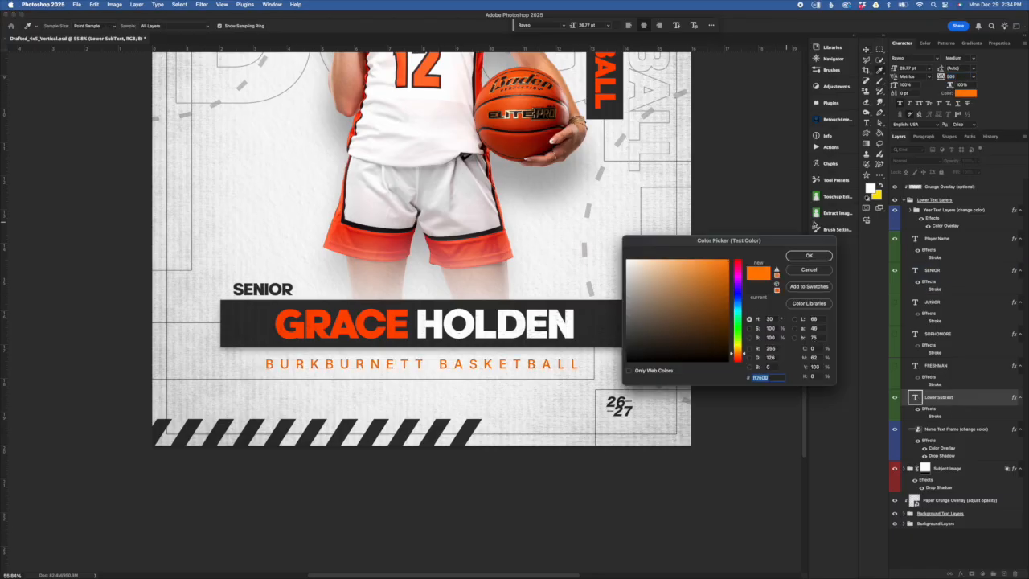
click(808, 270)
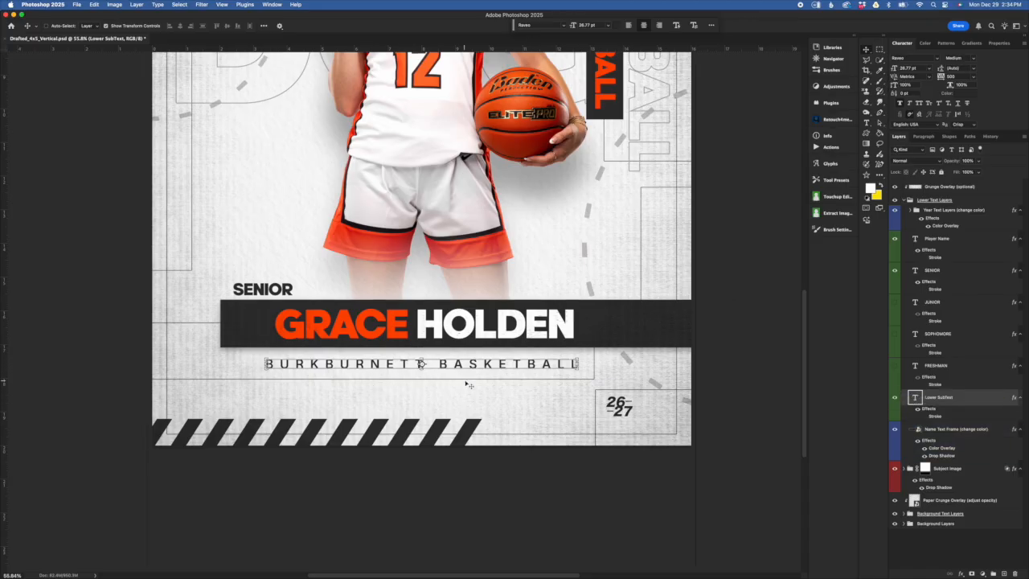
scroll(555, 354, up, 3)
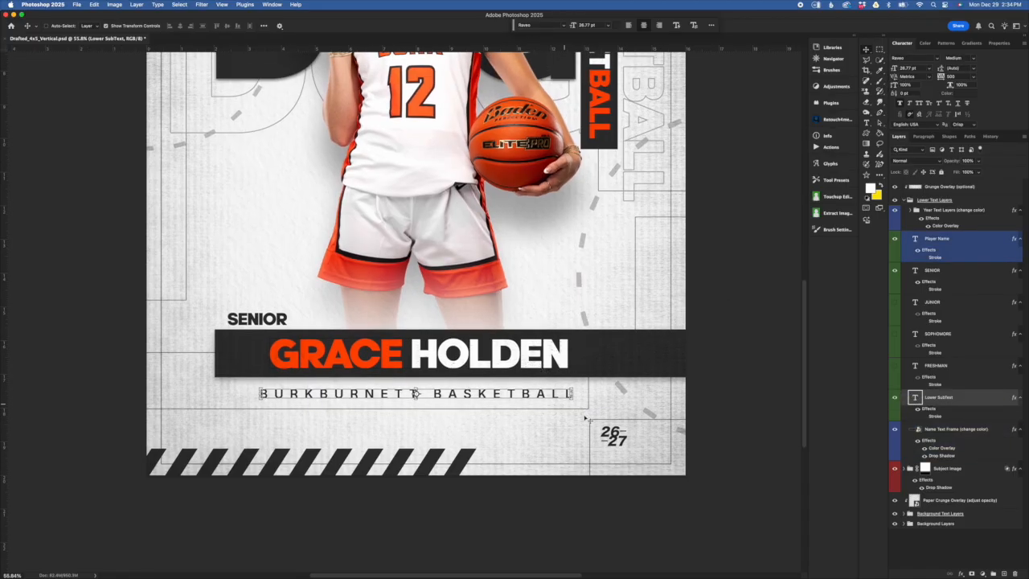
click(925, 468)
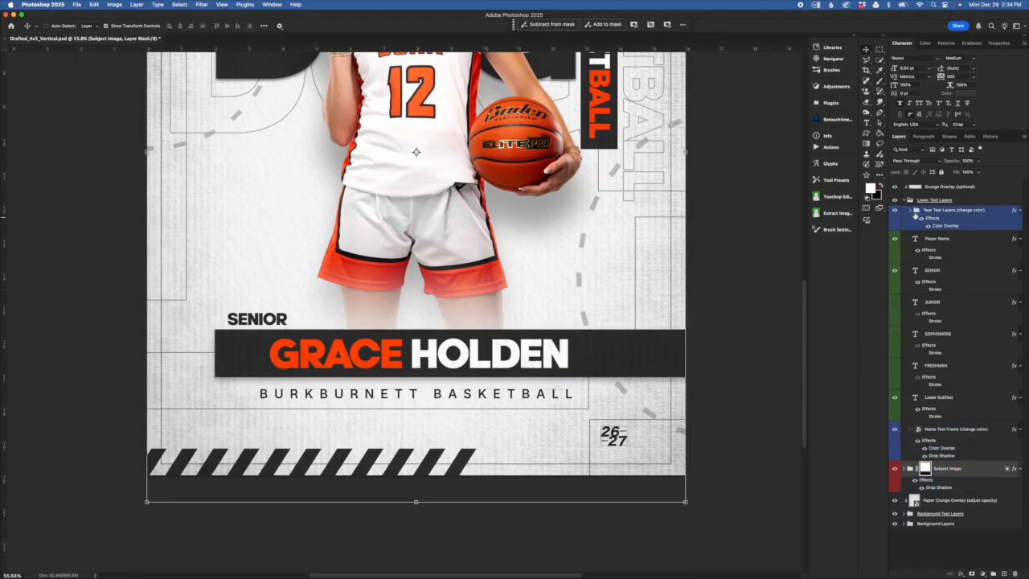
click(905, 201)
click(904, 201)
click(964, 245)
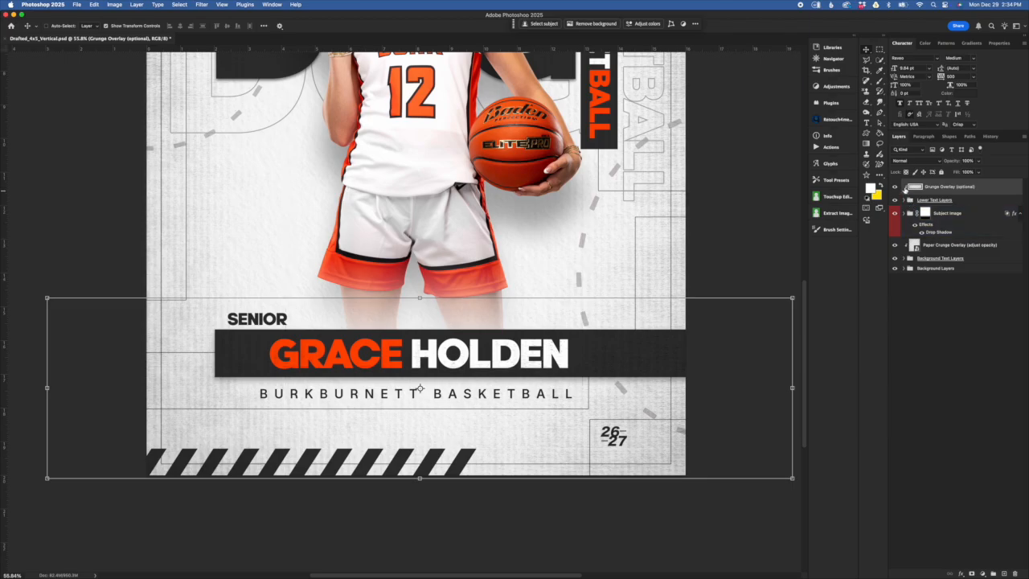
click(895, 186)
click(895, 186)
scroll(324, 358, up, 6)
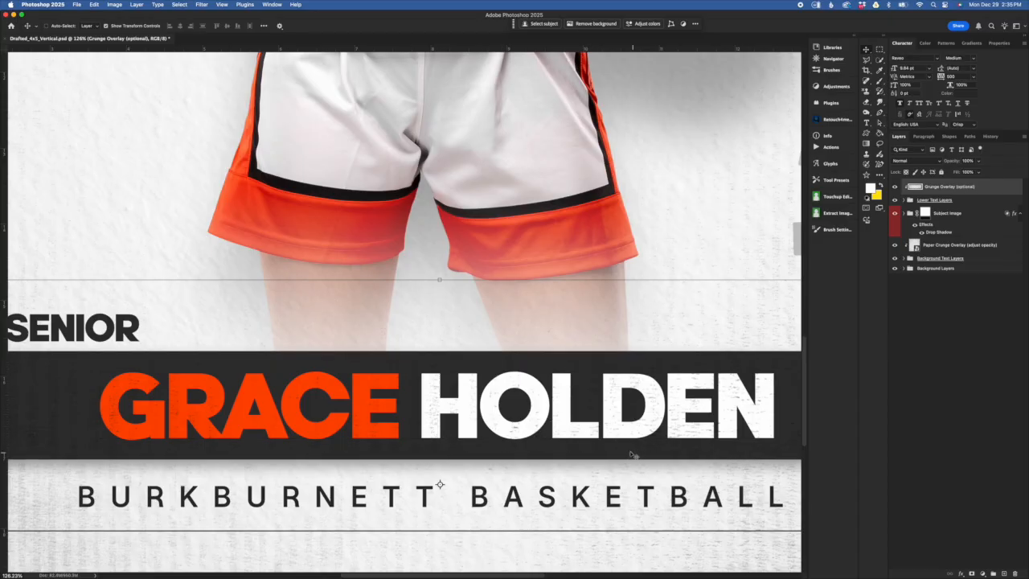
scroll(632, 440, down, 6)
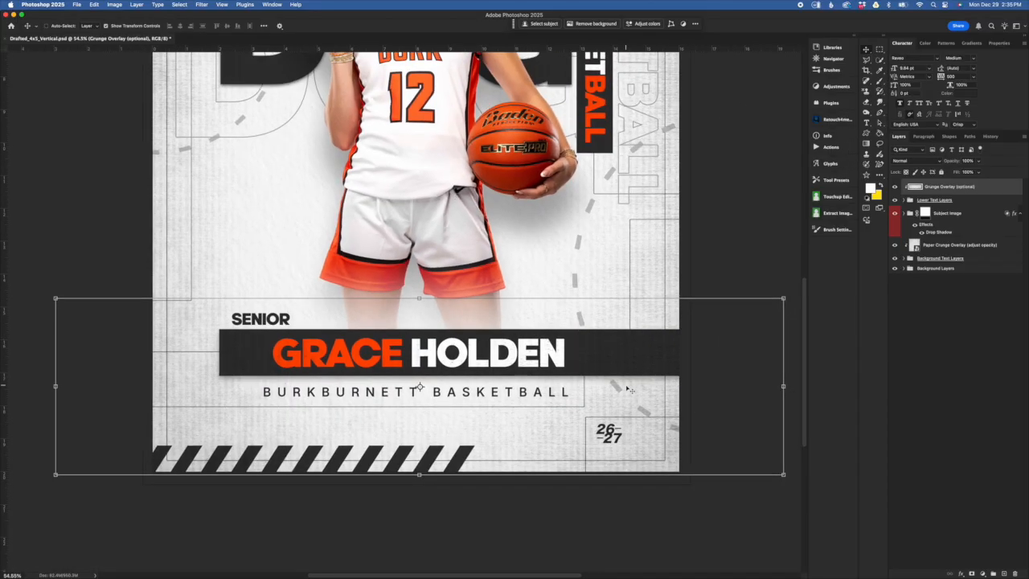
scroll(630, 390, down, 2)
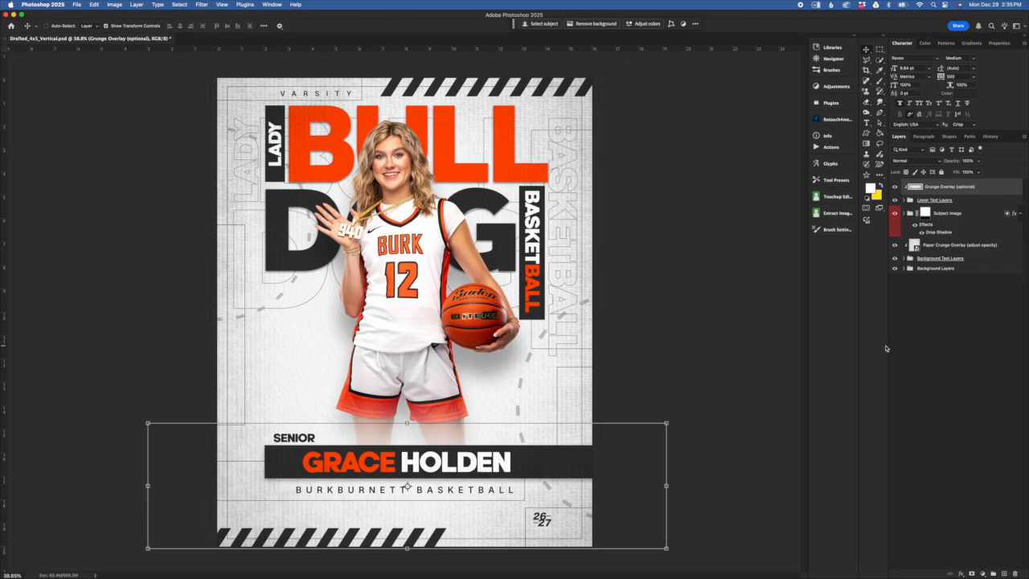